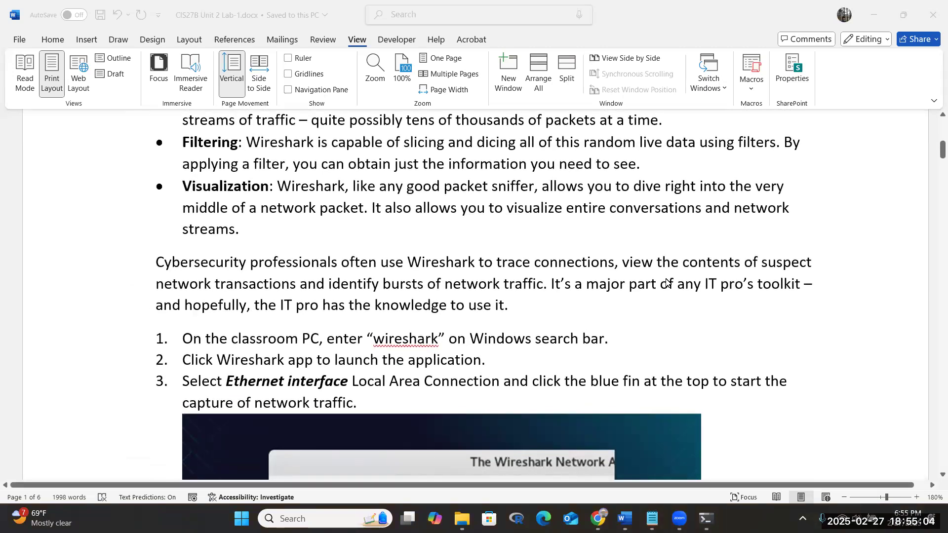
# Review the Part A introduction to Wireshark and the first numbered lab instructions in the document
pyautogui.scroll(-1, 666, 283)
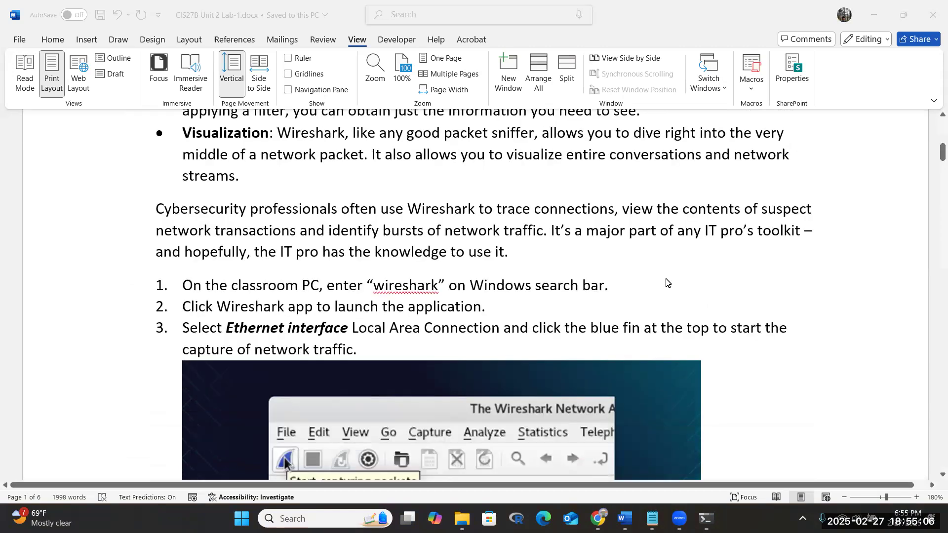
pyautogui.scroll(-1, 666, 283)
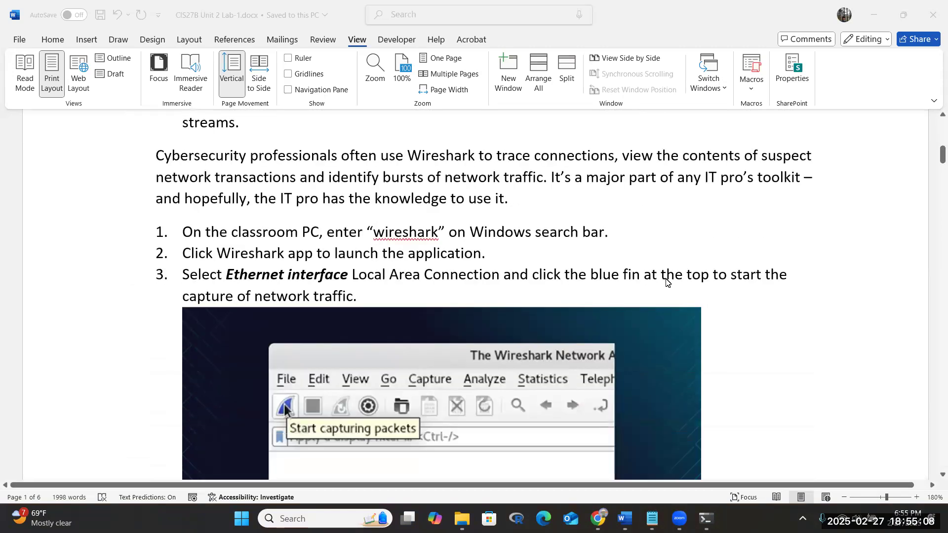
pyautogui.scroll(3, 666, 283)
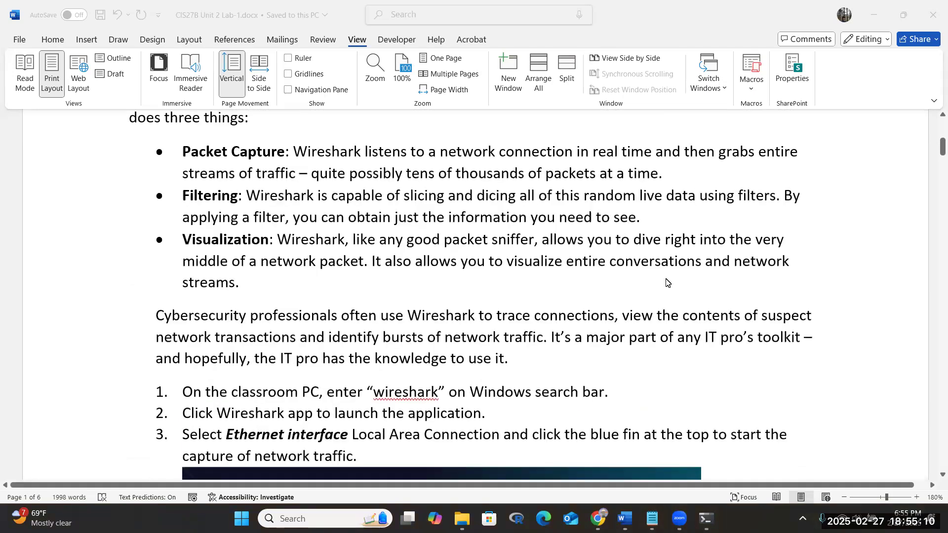
pyautogui.scroll(1, 667, 283)
pyautogui.scroll(2, 667, 283)
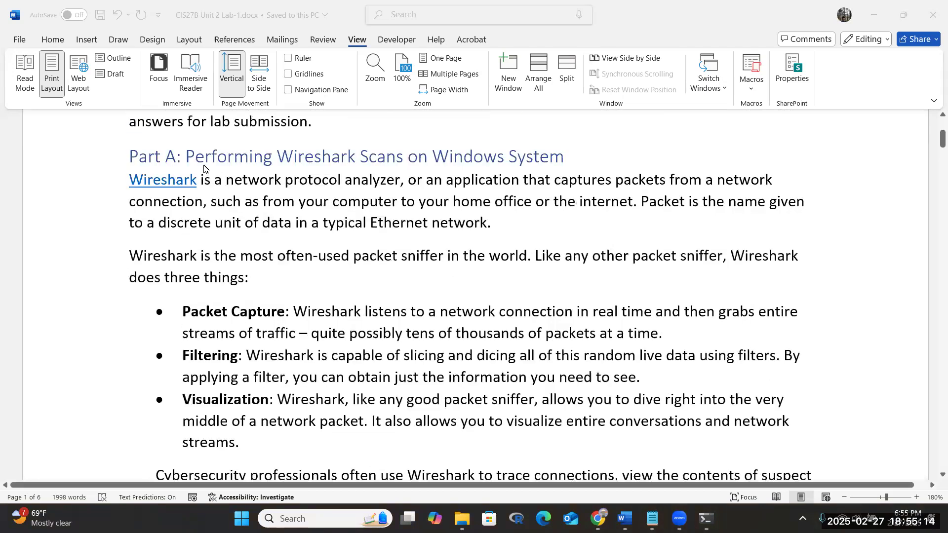
pyautogui.scroll(-2, 543, 349)
pyautogui.scroll(-4, 541, 349)
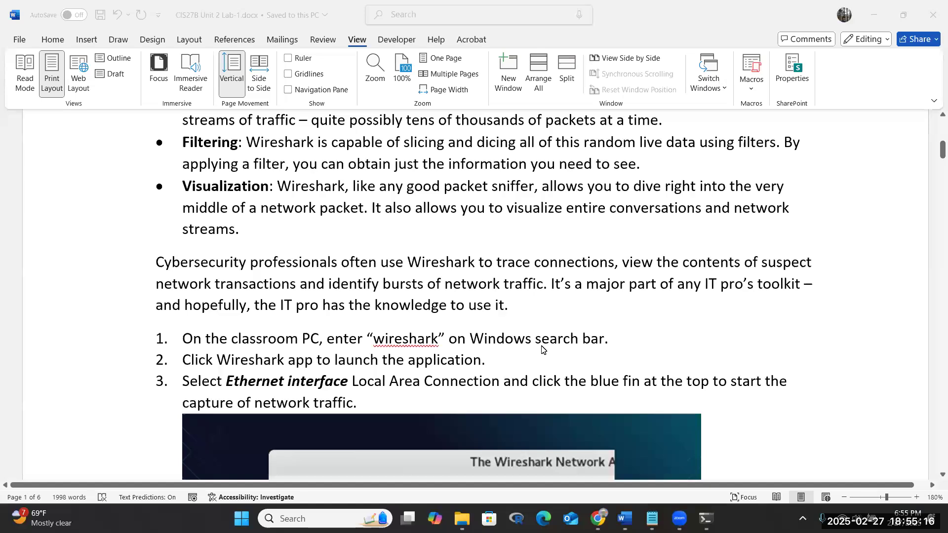
# Search Windows for "wireshark", launch the Wireshark app and dismiss its software update offer without installing
pyautogui.click(337, 516)
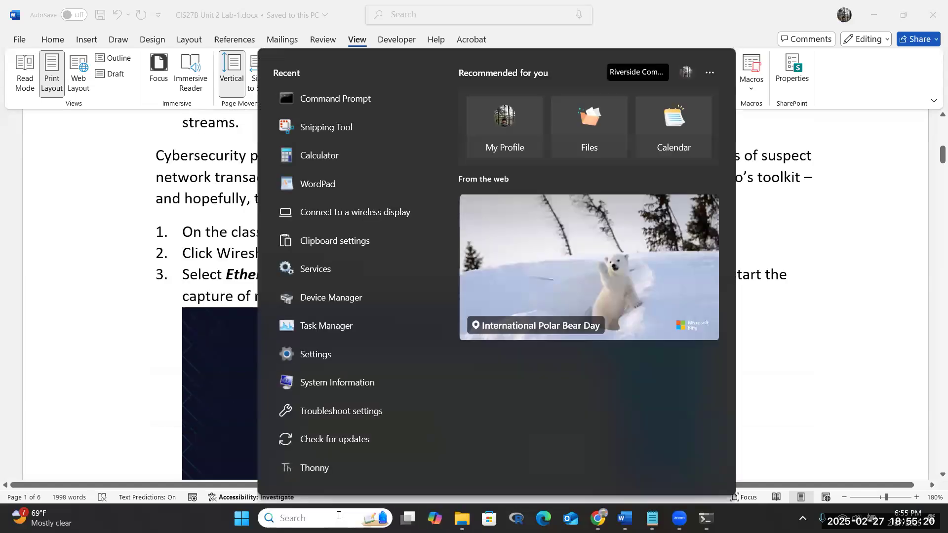
pyautogui.write('wire')
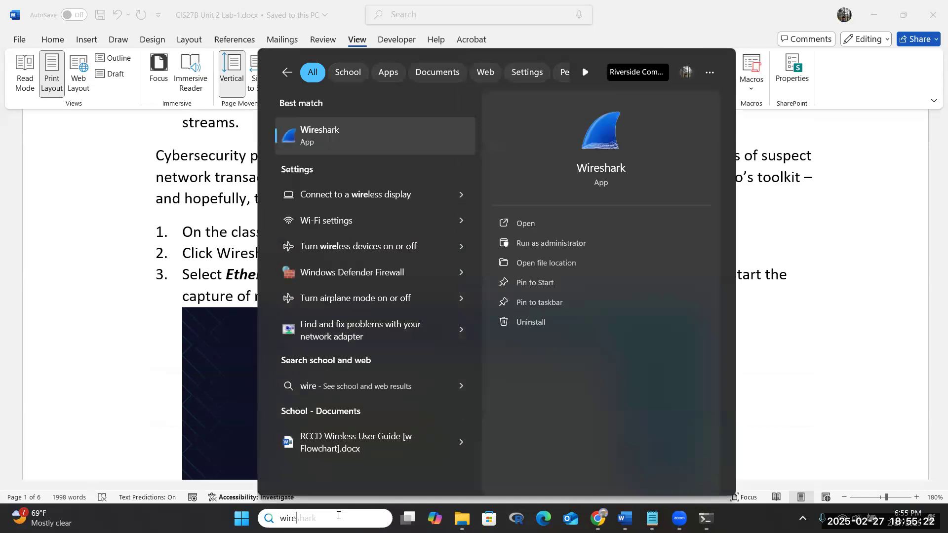
pyautogui.write('shark')
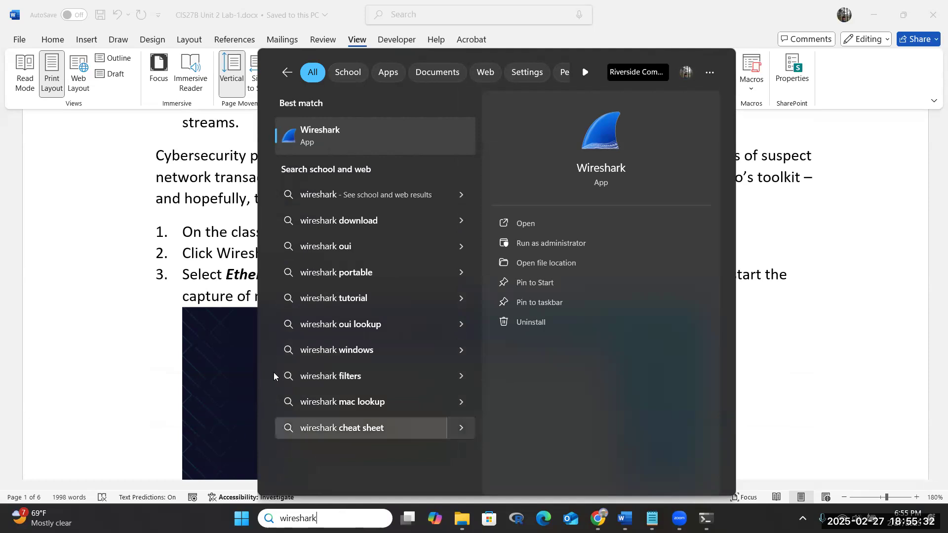
pyautogui.click(335, 144)
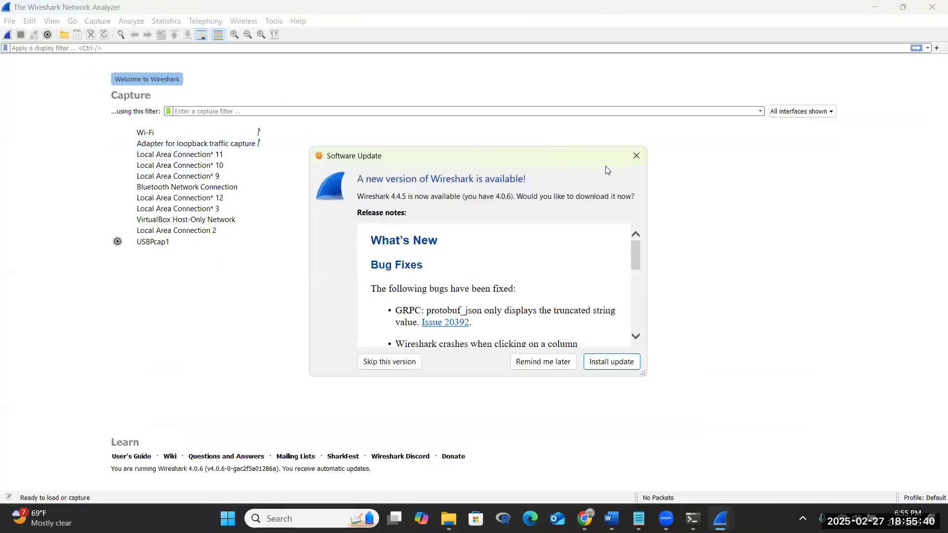
pyautogui.click(635, 157)
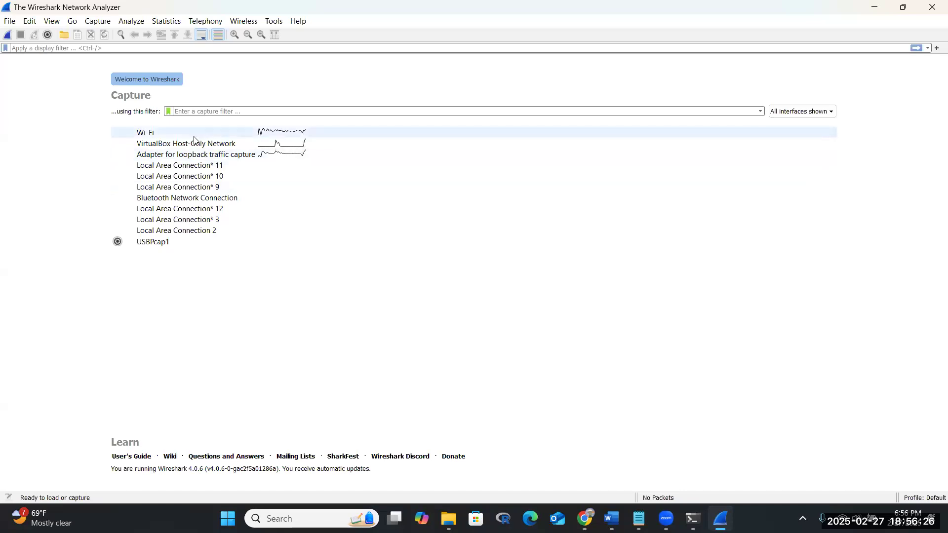
# Start a live packet capture on the Wi-Fi interface
pyautogui.moveTo(194, 140)
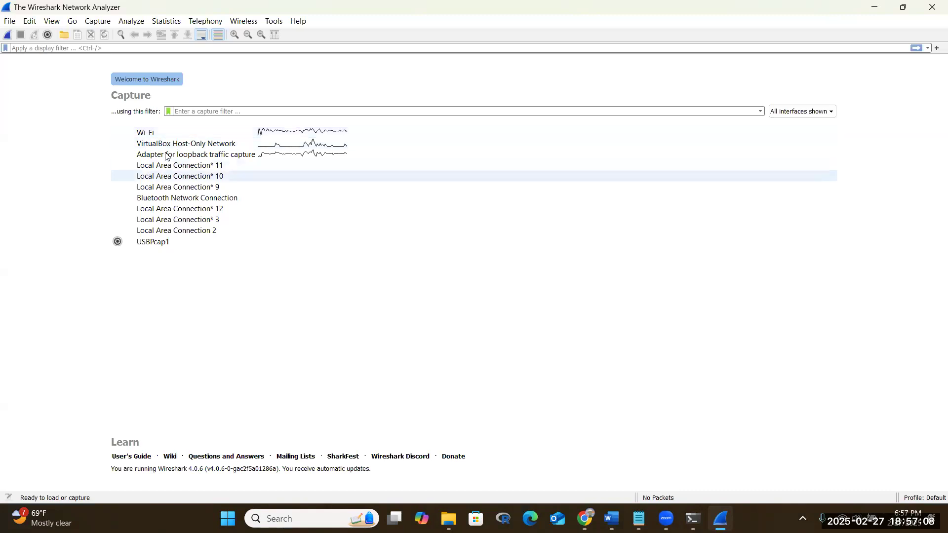
pyautogui.click(155, 134)
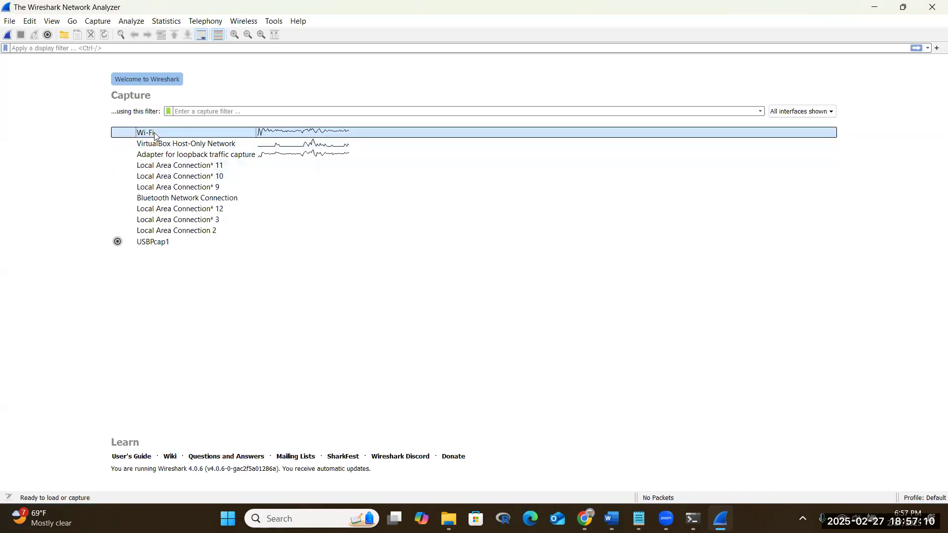
pyautogui.doubleClick(154, 134)
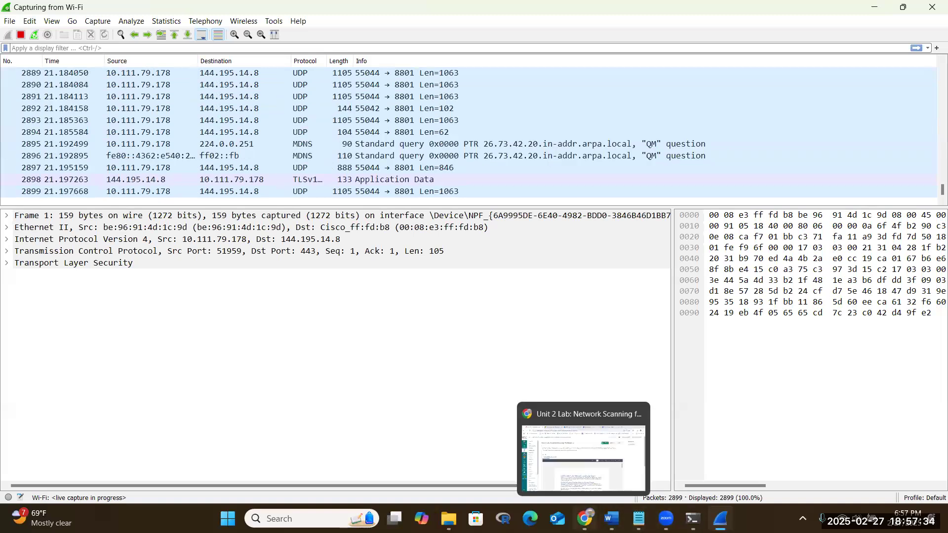
pyautogui.click(584, 518)
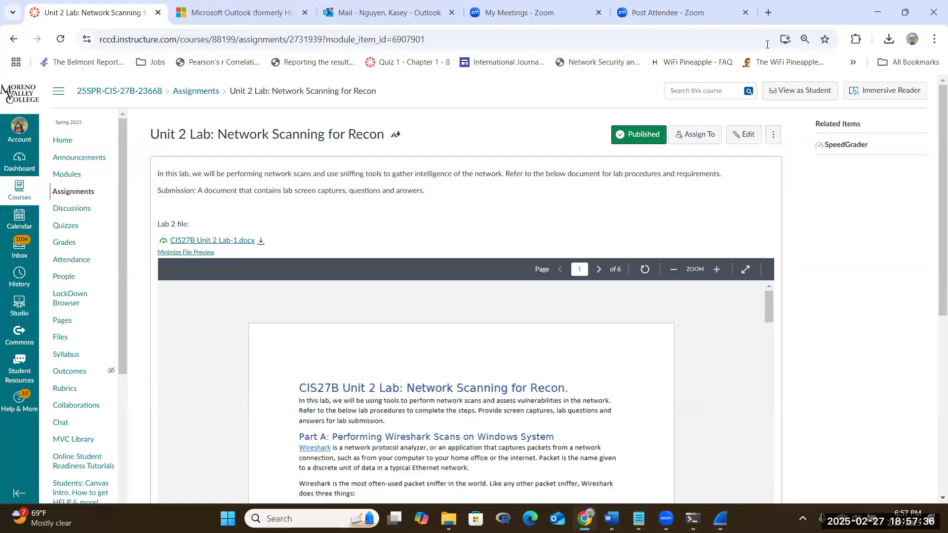
pyautogui.click(611, 517)
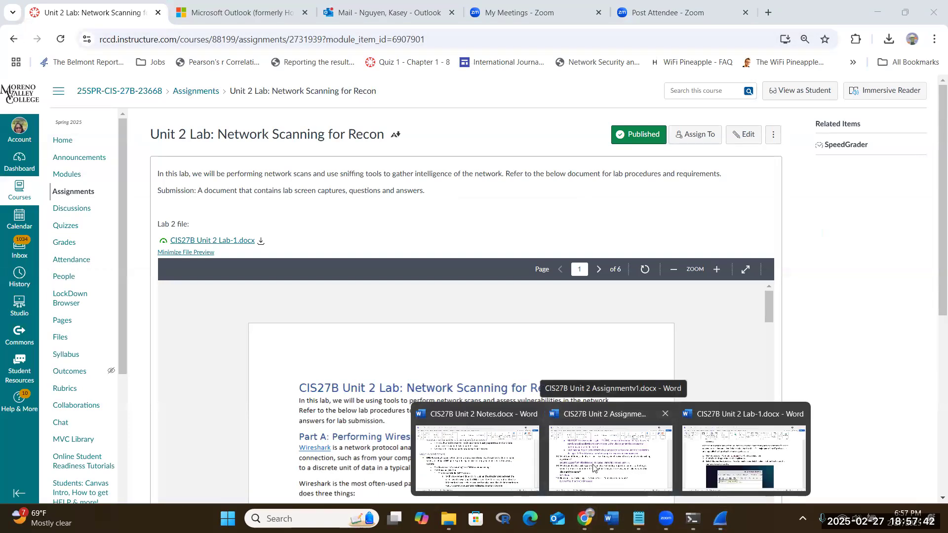
pyautogui.click(706, 468)
pyautogui.scroll(-6, 690, 393)
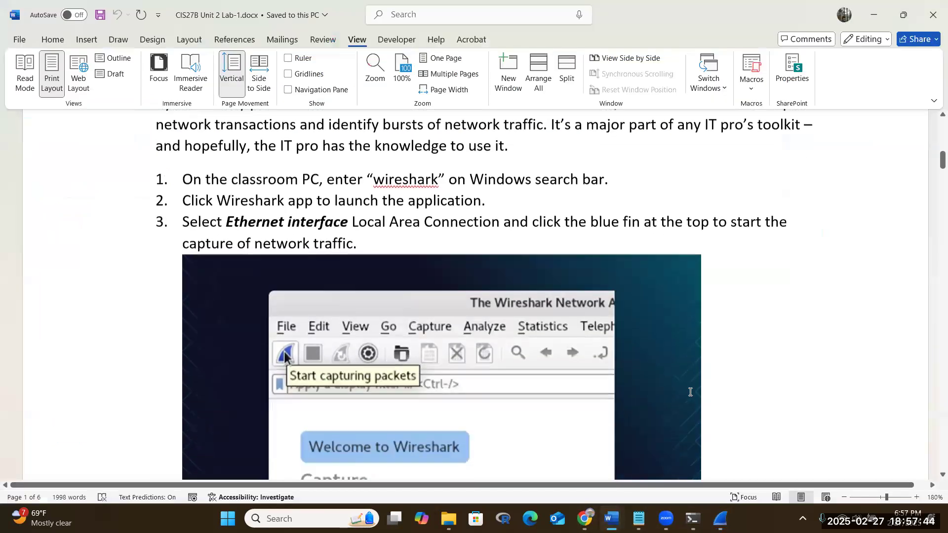
pyautogui.scroll(-1, 690, 392)
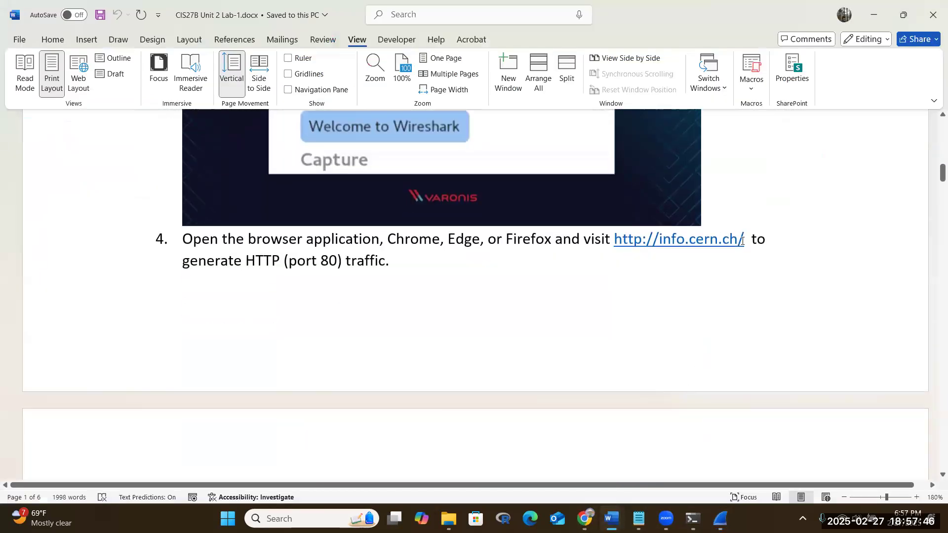
pyautogui.moveTo(742, 241); pyautogui.dragTo(613, 239)
pyautogui.hotkey('ctrl', 'c')
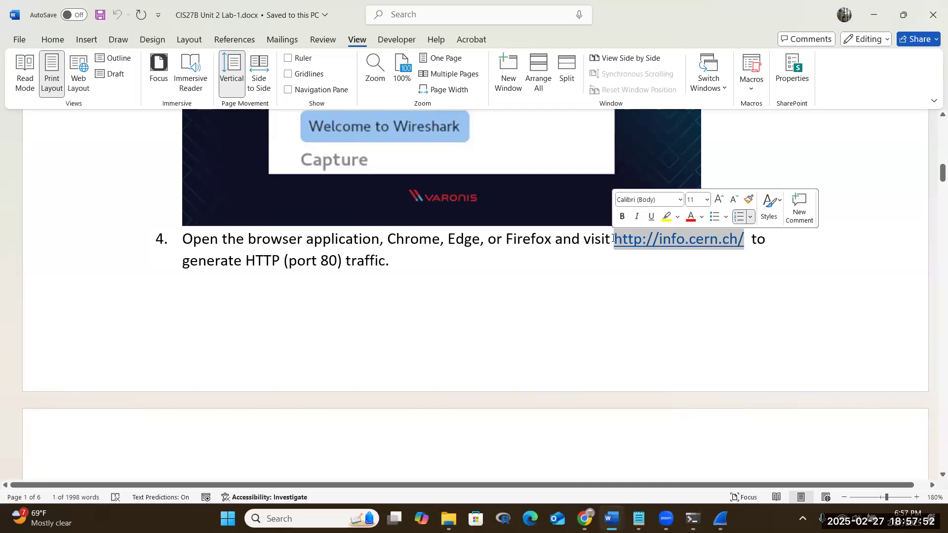
pyautogui.rightClick(634, 245)
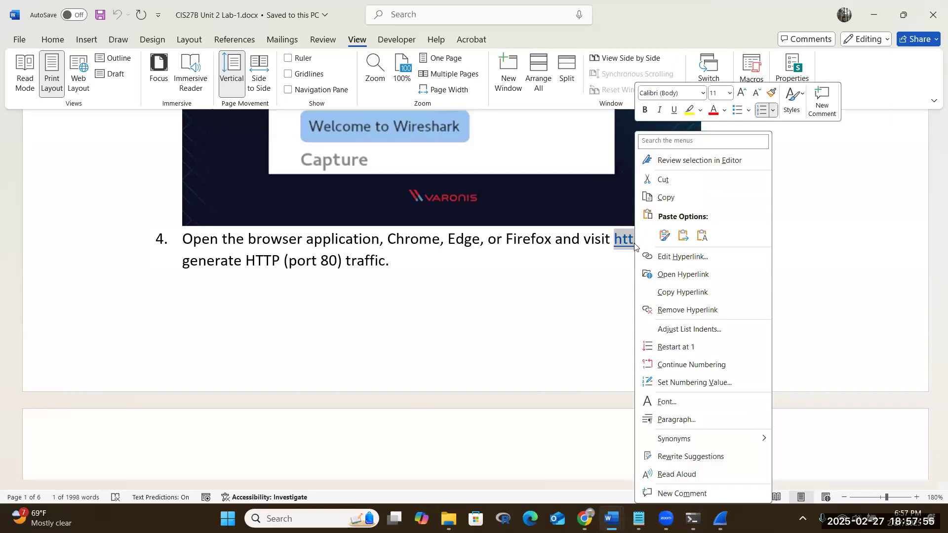
pyautogui.click(666, 197)
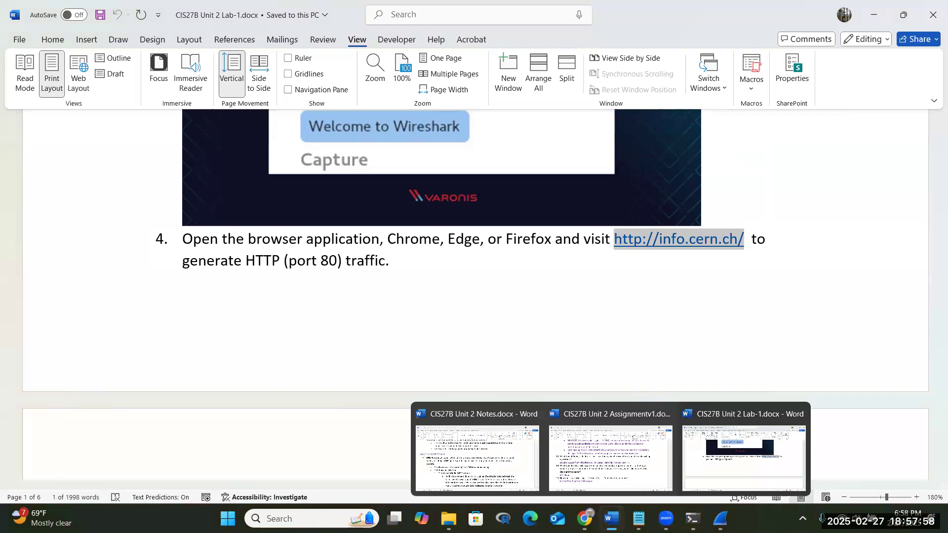
pyautogui.click(584, 518)
pyautogui.click(673, 18)
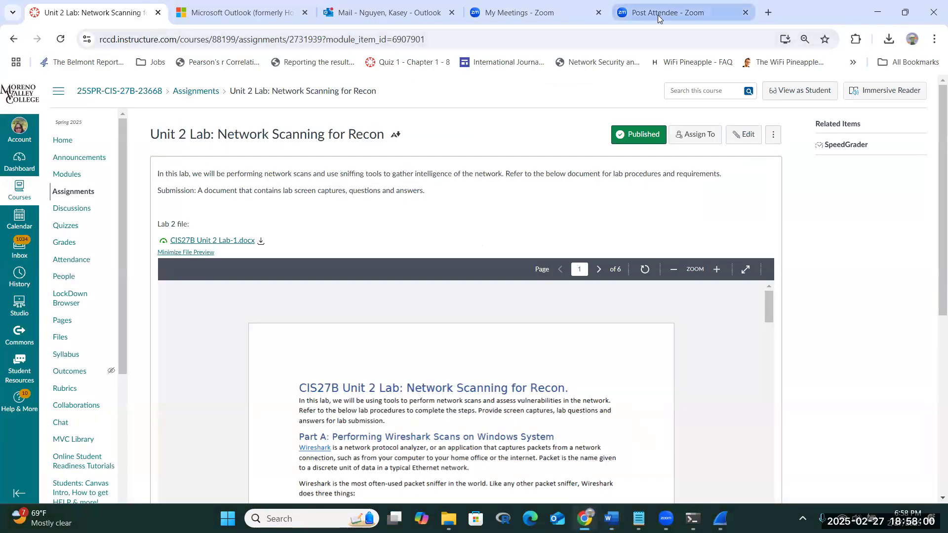
pyautogui.click(516, 32)
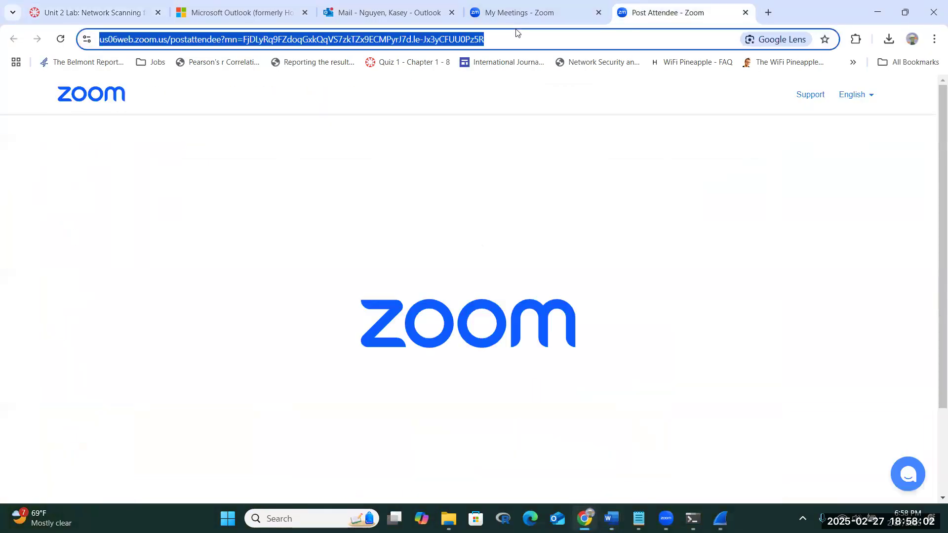
pyautogui.rightClick(516, 32)
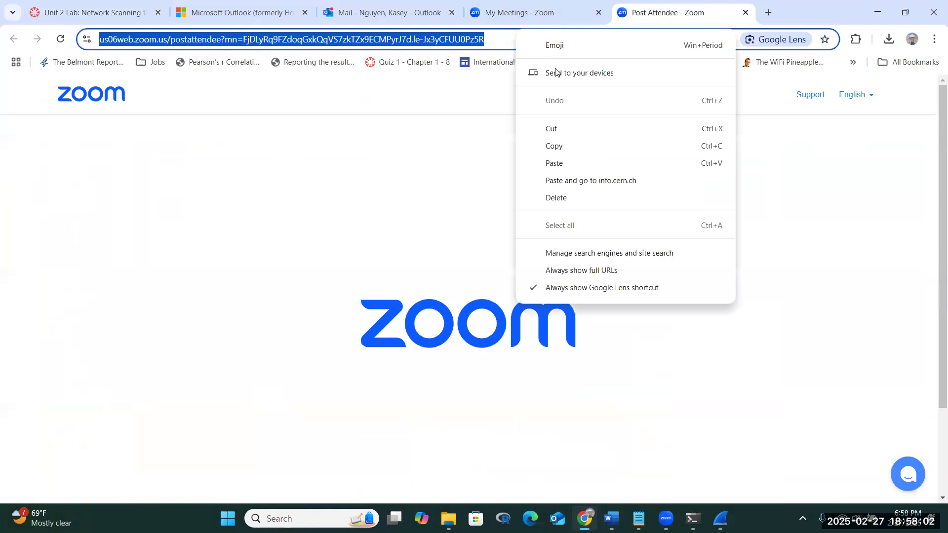
pyautogui.click(580, 166)
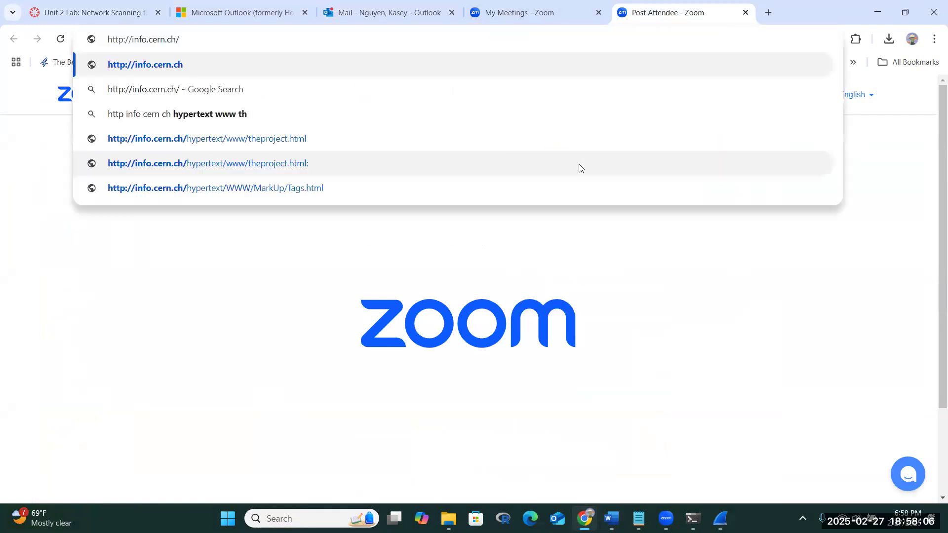
pyautogui.press('Return')
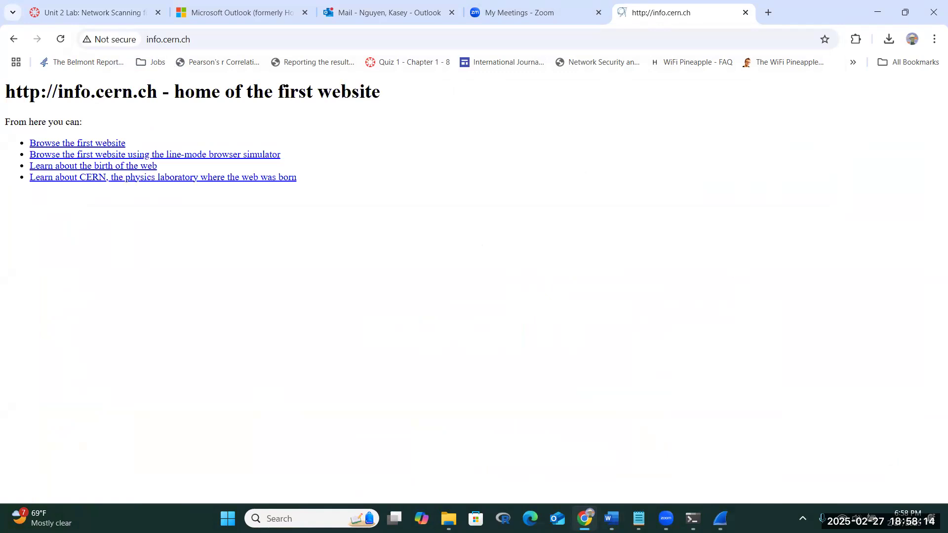
# Check the live Wireshark capture, reload the info.cern.ch page in Chrome to generate more HTTP traffic, and return to Wireshark
pyautogui.click(720, 518)
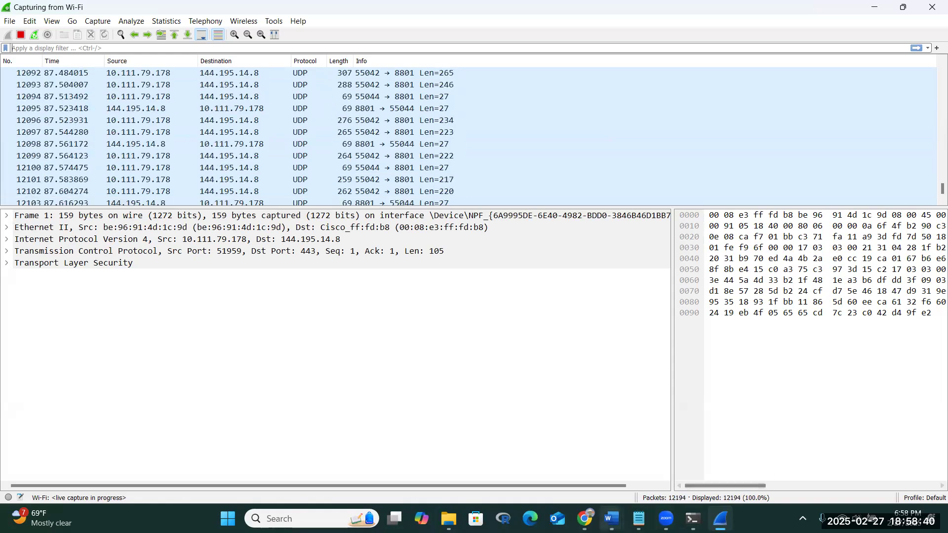
pyautogui.click(584, 518)
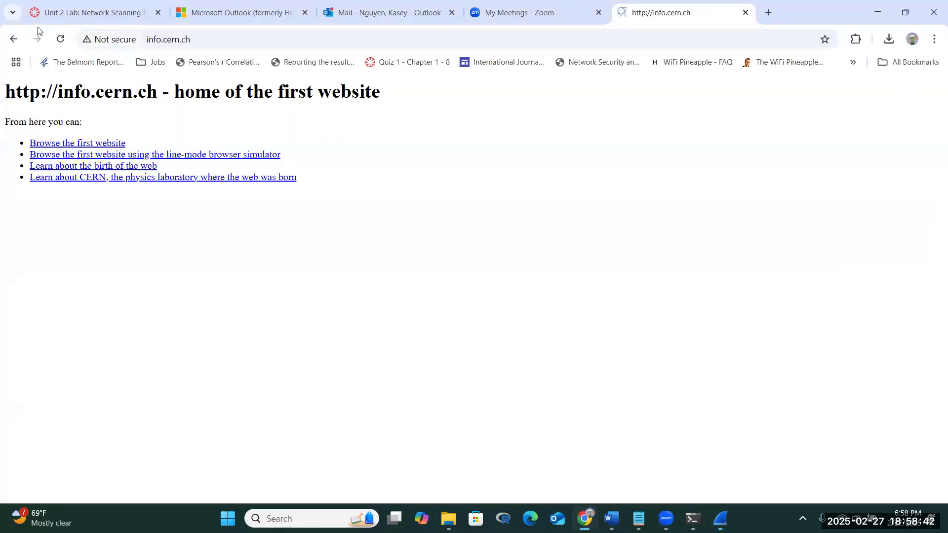
pyautogui.click(59, 40)
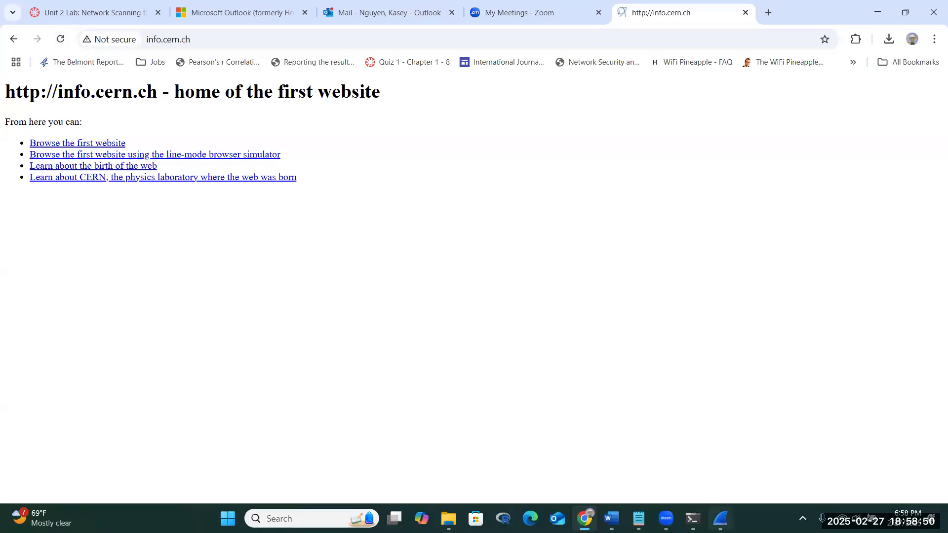
pyautogui.click(721, 518)
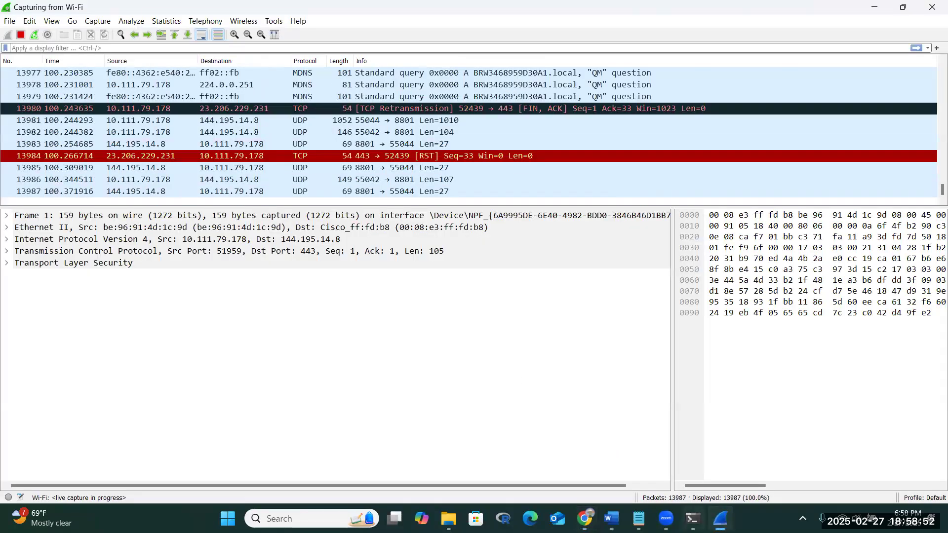
# Switch to the Unit 2 Lab-1 document in Word and read instructions 5 and 6 with the packet color code table
pyautogui.moveTo(611, 518)
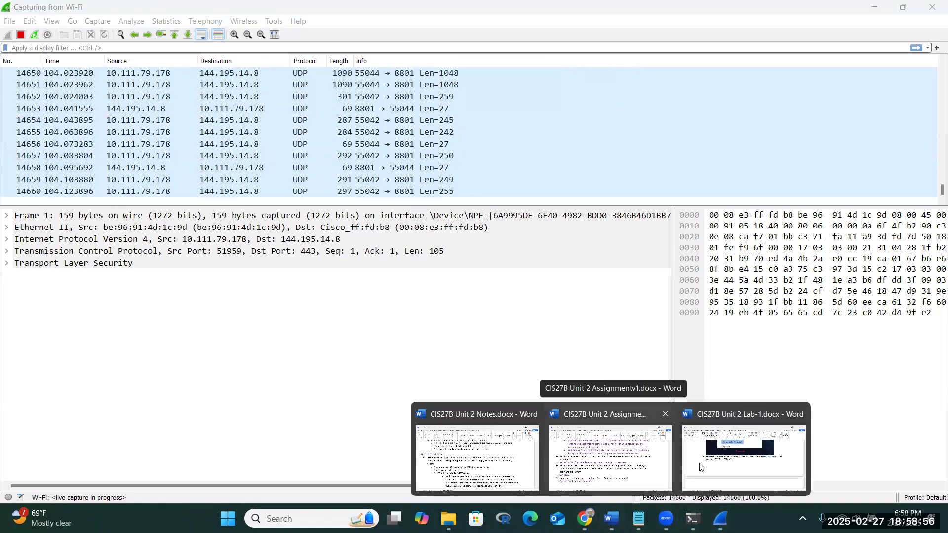
pyautogui.click(680, 417)
pyautogui.scroll(-6, 680, 417)
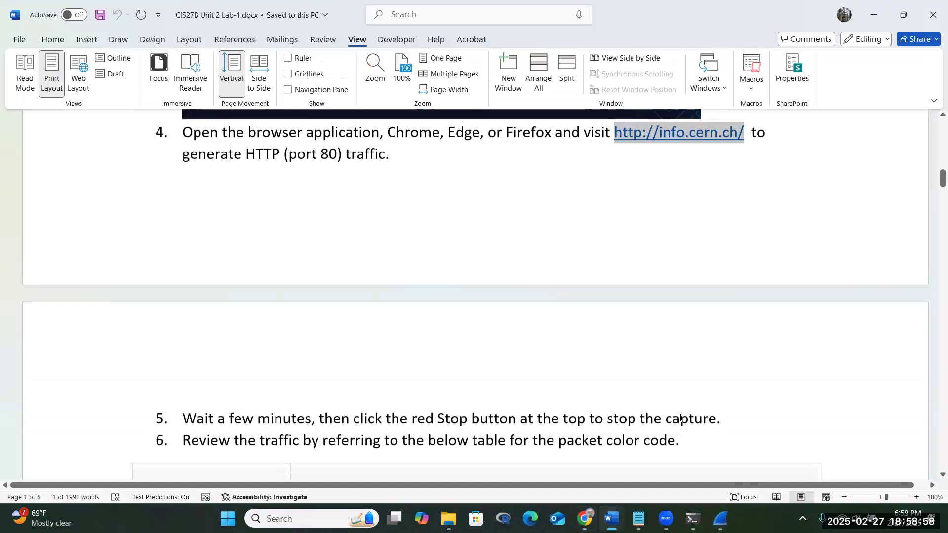
pyautogui.scroll(-1, 680, 417)
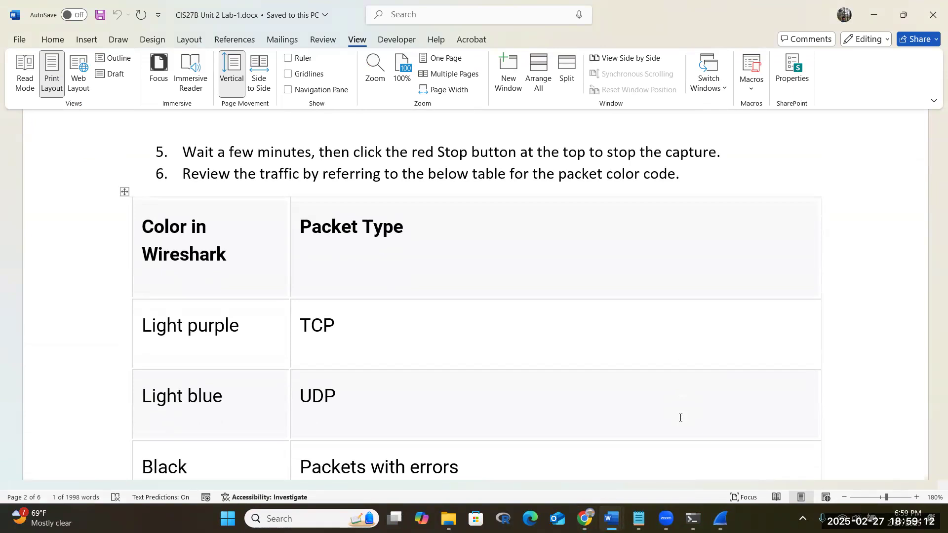
pyautogui.scroll(-2, 679, 417)
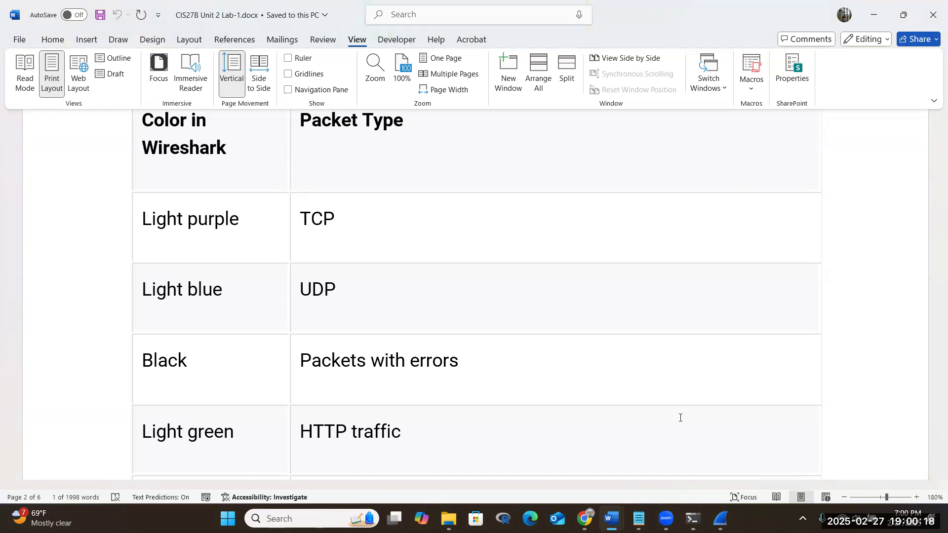
pyautogui.scroll(-3, 680, 417)
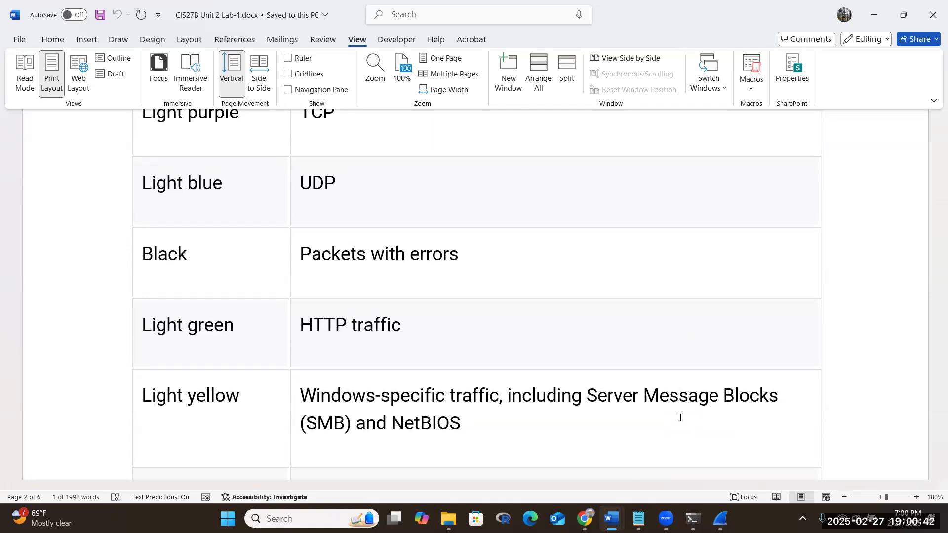
pyautogui.scroll(-3, 679, 418)
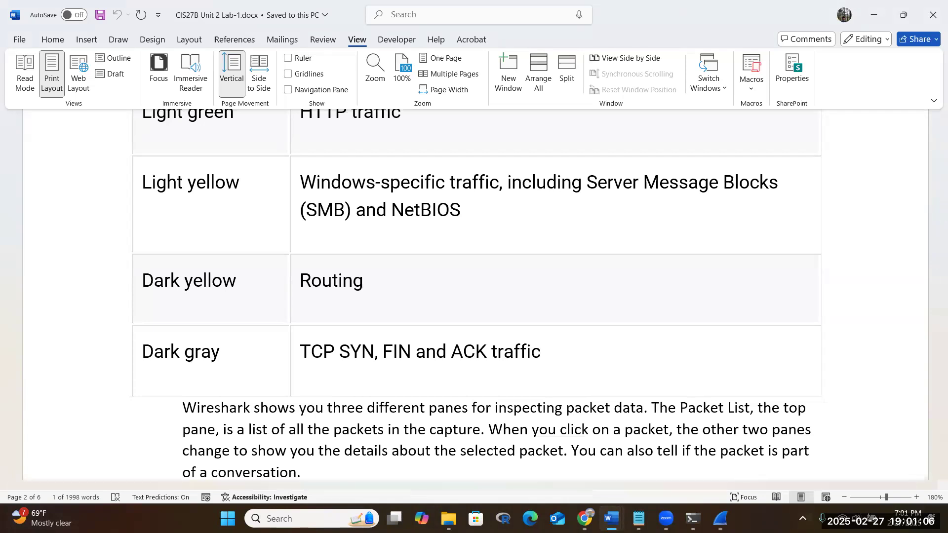
# Switch to Wireshark and stop the live Wi-Fi capture
pyautogui.moveTo(720, 519)
pyautogui.click(742, 469)
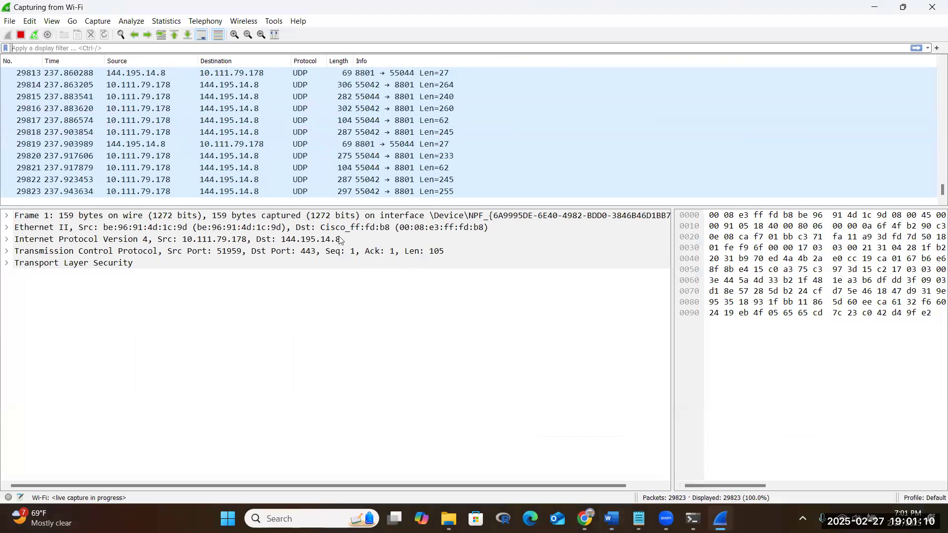
pyautogui.click(21, 34)
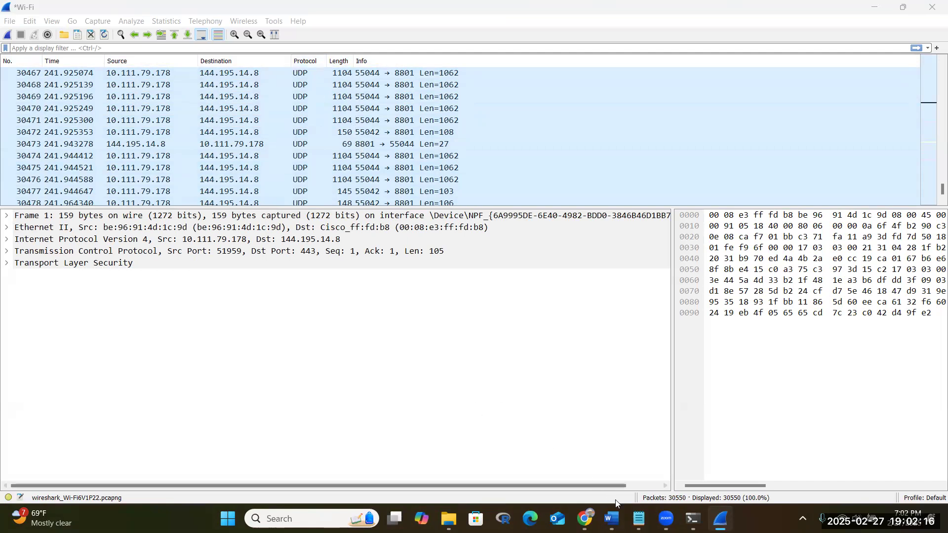
# Switch to CIS27B Unit 2 Lab-1.docx in Word and read the packet list column descriptions, highlighting the Source and Destination definitions
pyautogui.moveTo(611, 519)
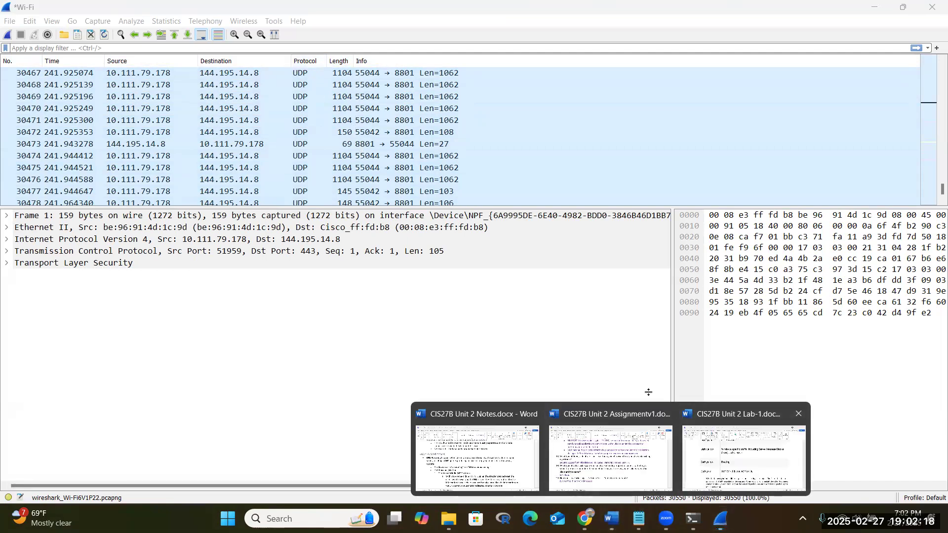
pyautogui.click(691, 450)
pyautogui.scroll(-10, 608, 355)
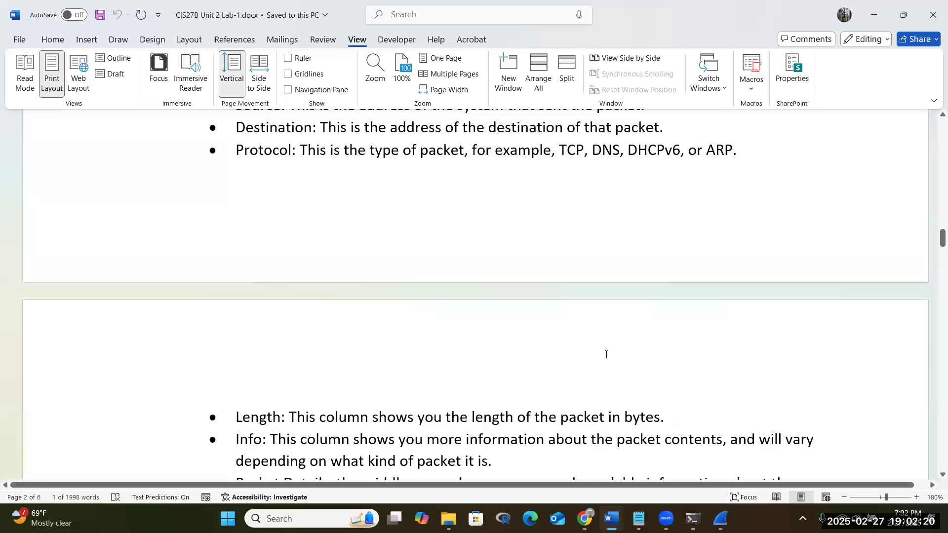
pyautogui.scroll(-2, 606, 355)
pyautogui.scroll(7, 606, 355)
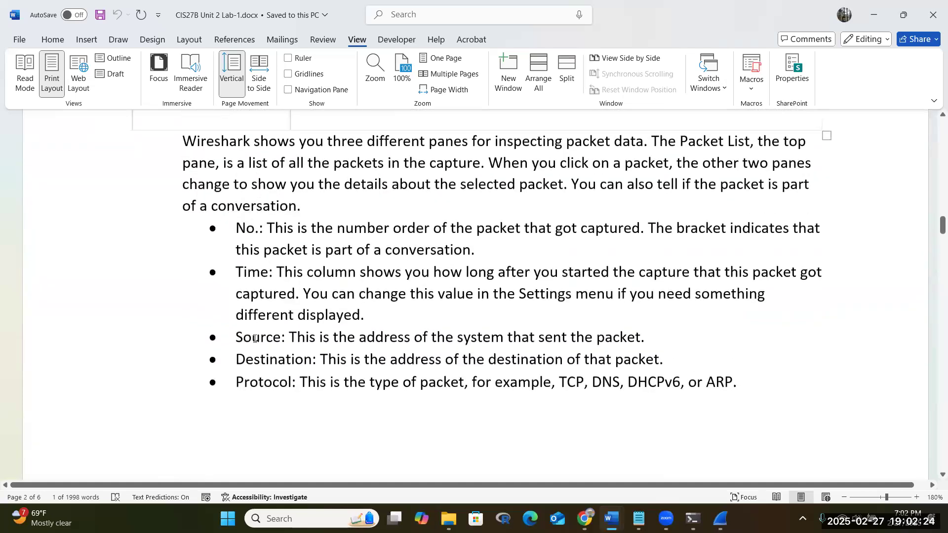
pyautogui.moveTo(289, 339); pyautogui.dragTo(640, 338)
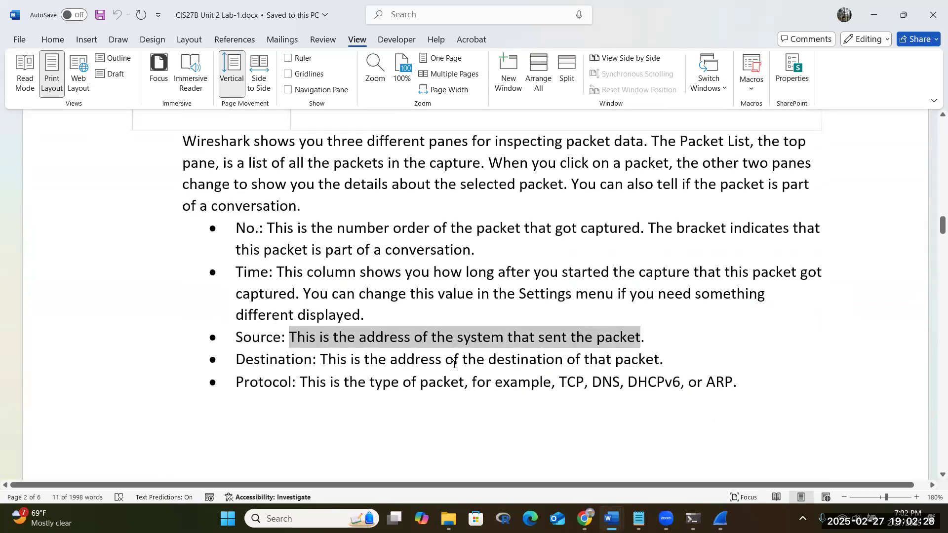
pyautogui.moveTo(320, 360); pyautogui.dragTo(675, 365)
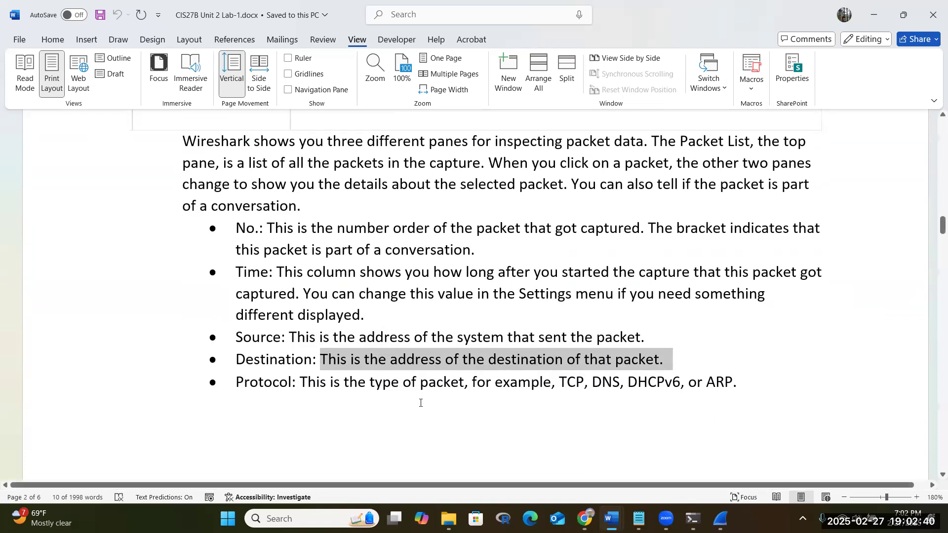
pyautogui.click(287, 340)
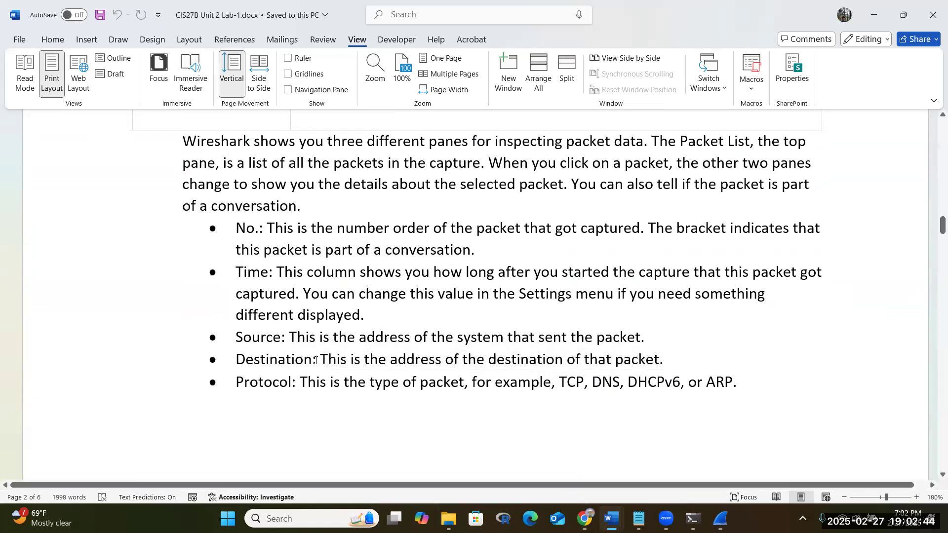
pyautogui.click(316, 360)
# Read the Length, Info, Packet Details and Packet Bytes descriptions and instruction 7 in the lab document
pyautogui.scroll(-10, 344, 367)
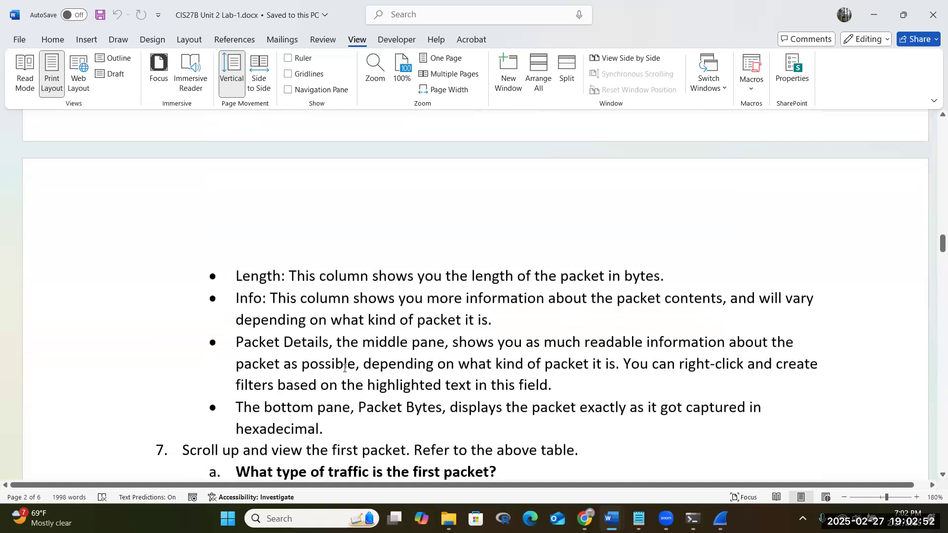
pyautogui.click(297, 275)
pyautogui.moveTo(416, 287); pyautogui.dragTo(578, 282)
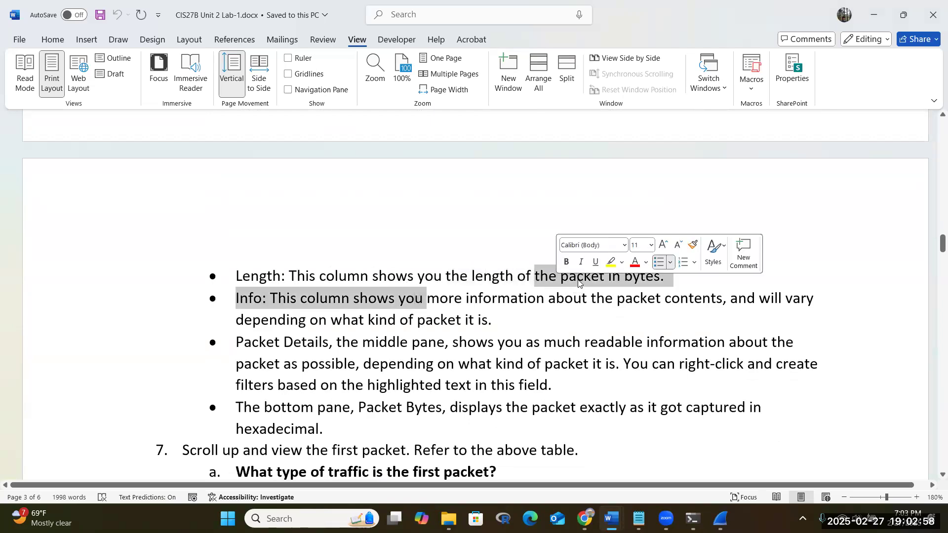
pyautogui.click(578, 281)
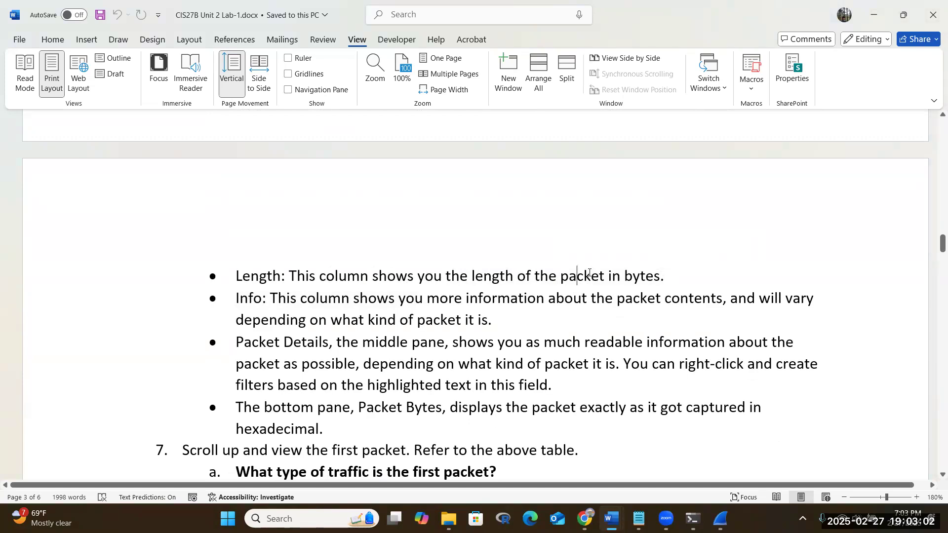
pyautogui.click(368, 298)
pyautogui.scroll(-3, 420, 324)
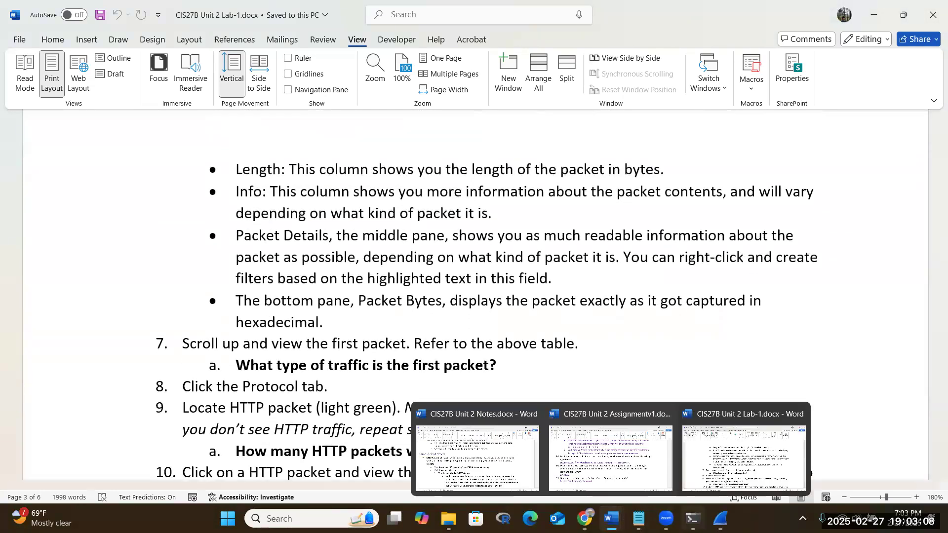
# Switch to the stopped Wi-Fi capture in Wireshark and open the first packet in its own window
pyautogui.moveTo(720, 518)
pyautogui.click(714, 489)
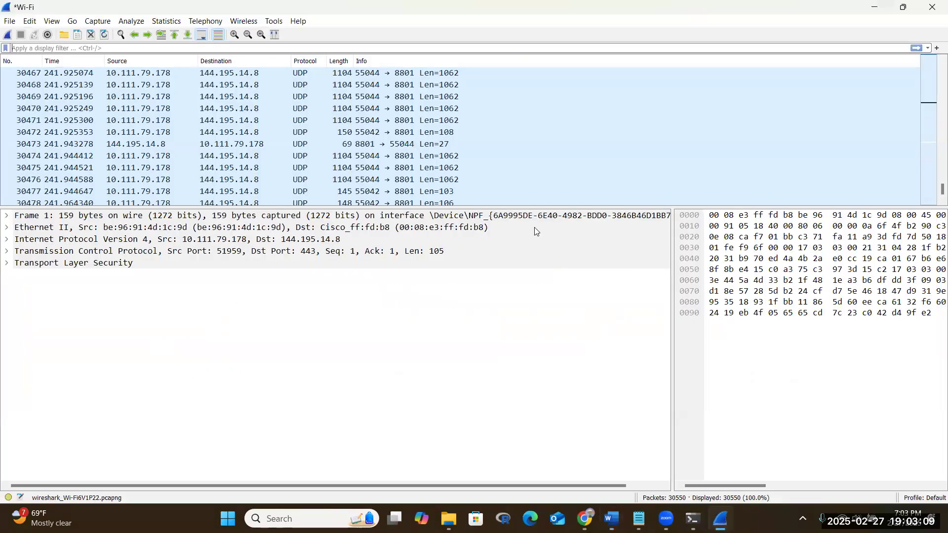
pyautogui.click(934, 130)
pyautogui.moveTo(934, 130); pyautogui.dragTo(932, 60)
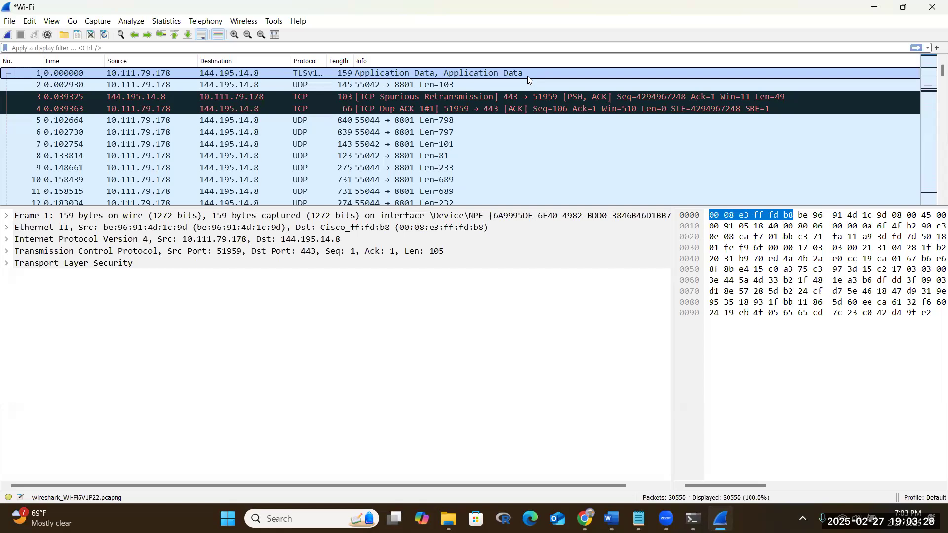
pyautogui.doubleClick(267, 73)
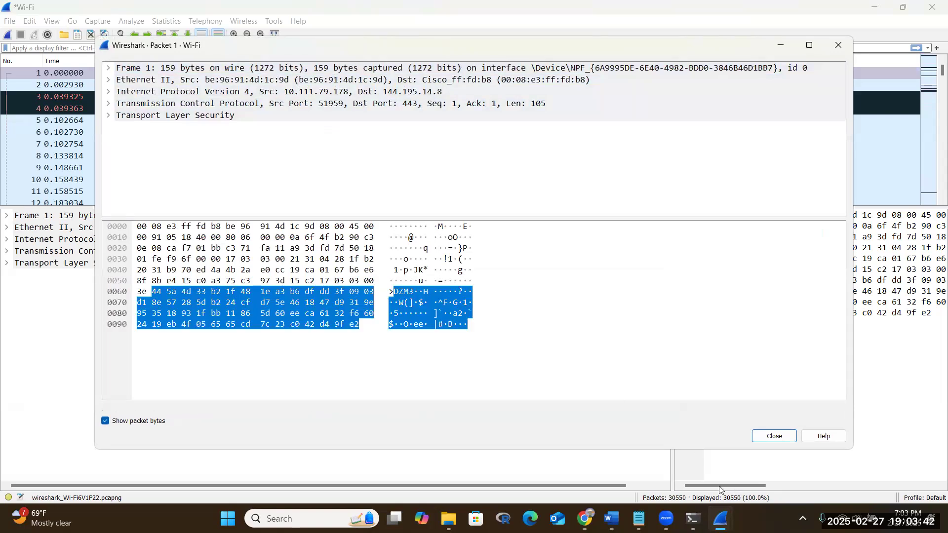
# Switch to the Unit 2 Lab-1 document in Word and highlight question 7a about the first packet's traffic type
pyautogui.moveTo(612, 518)
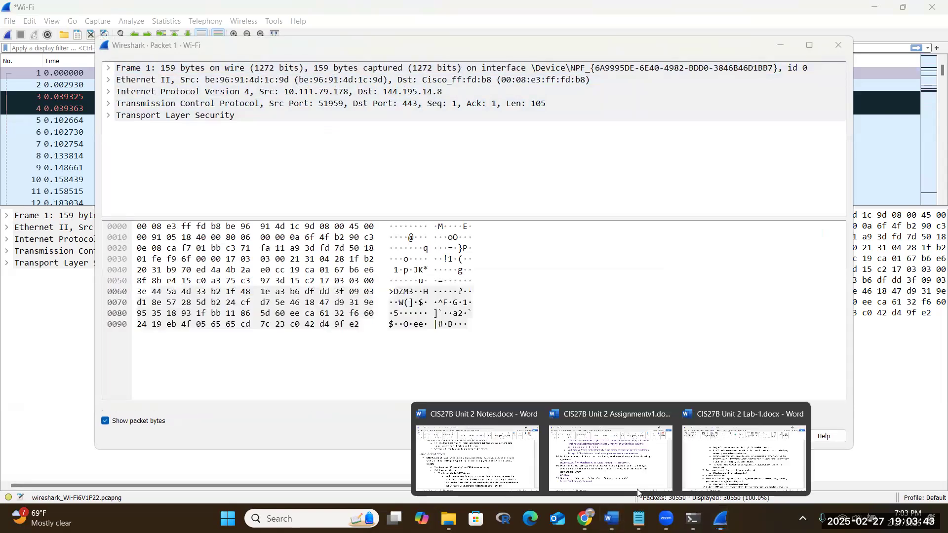
pyautogui.click(713, 475)
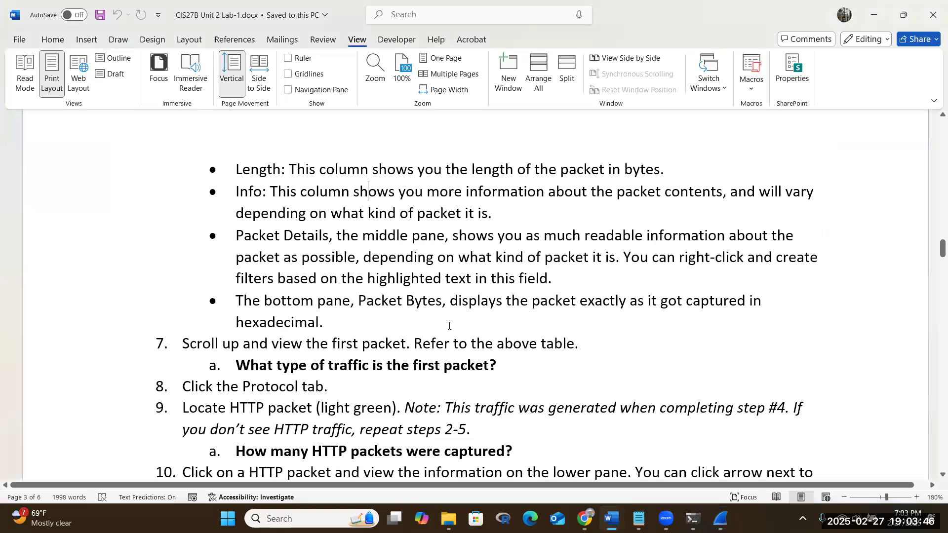
pyautogui.moveTo(236, 365); pyautogui.dragTo(508, 368)
# Return to Wireshark's Packet 1 window and move it down to uncover the first rows of the packet list
pyautogui.moveTo(720, 519)
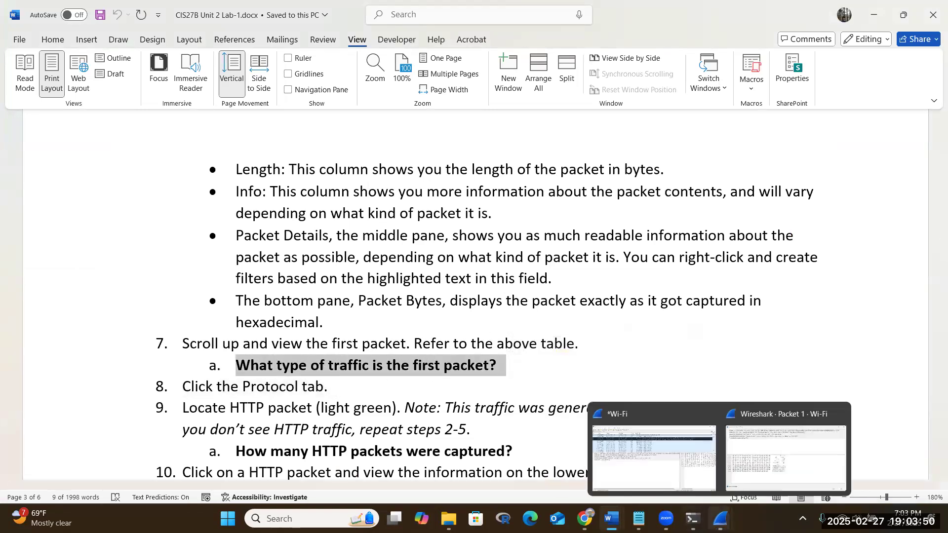
pyautogui.click(703, 472)
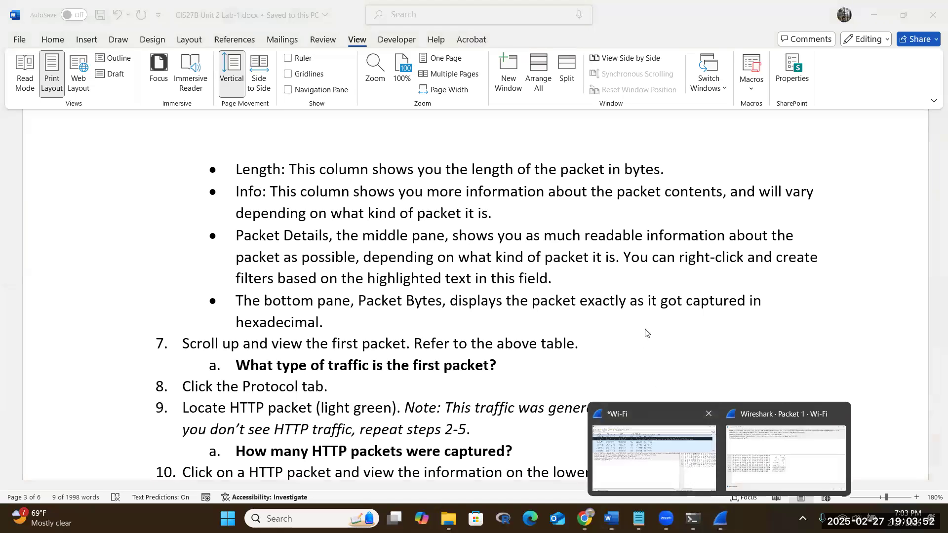
pyautogui.moveTo(720, 518)
pyautogui.click(785, 454)
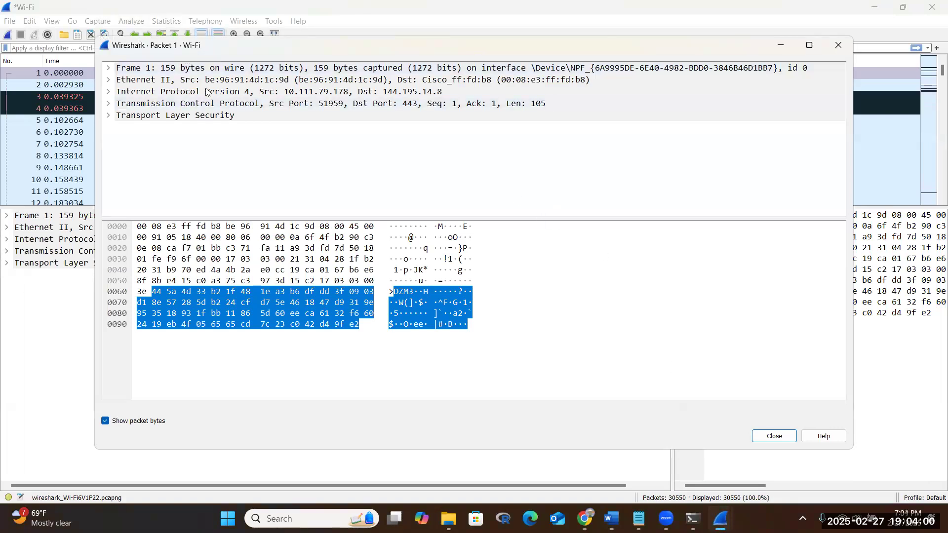
pyautogui.moveTo(211, 47); pyautogui.dragTo(179, 144)
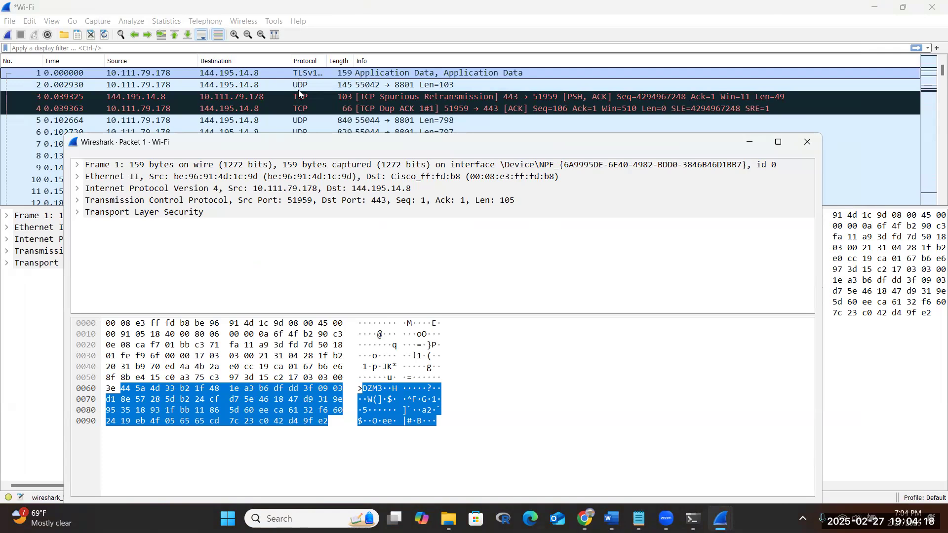
# Examine packet 1's Frame and Ethernet II details, including the source address, leaving only the Ethernet II section expanded
pyautogui.click(78, 167)
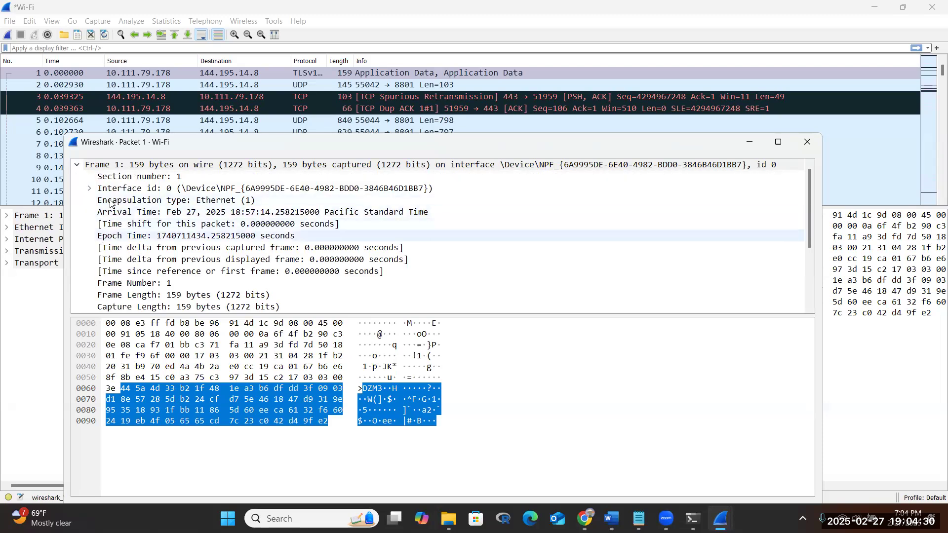
pyautogui.click(80, 167)
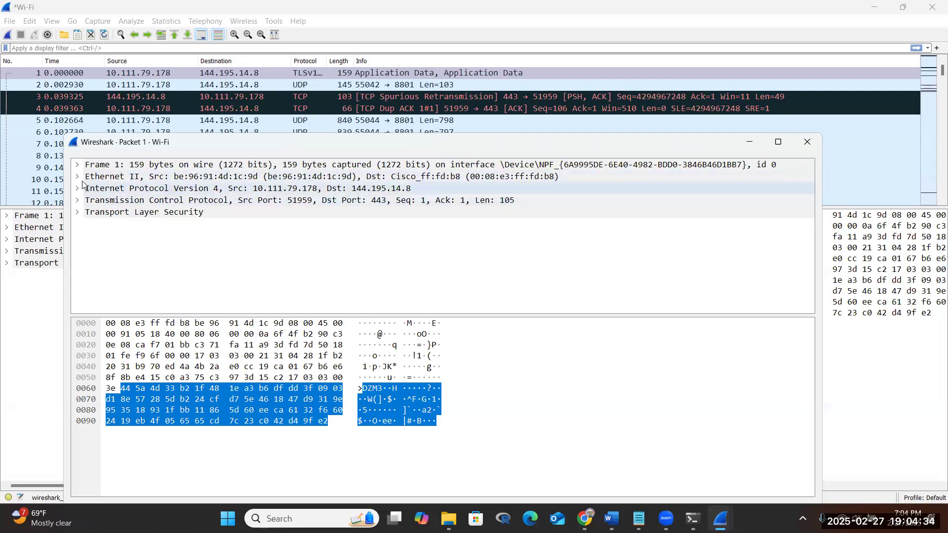
pyautogui.click(81, 178)
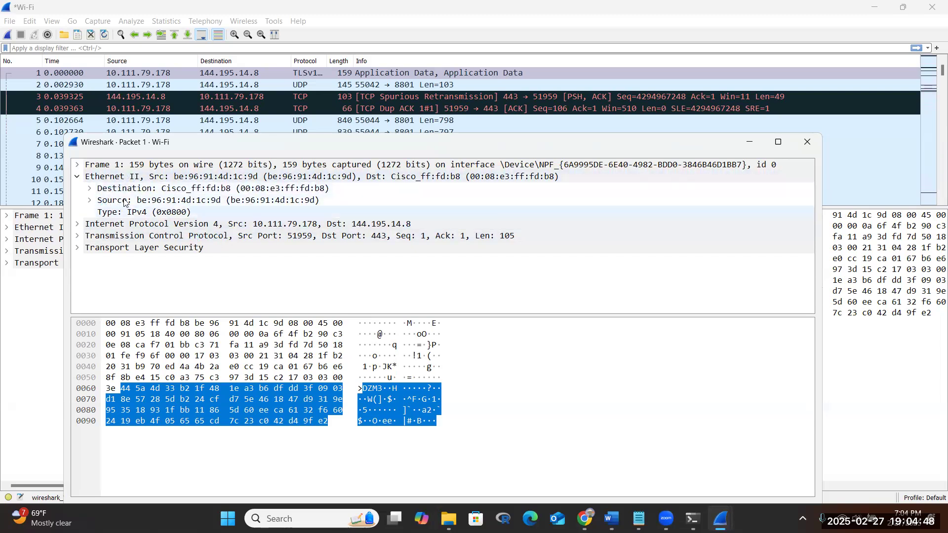
pyautogui.click(90, 202)
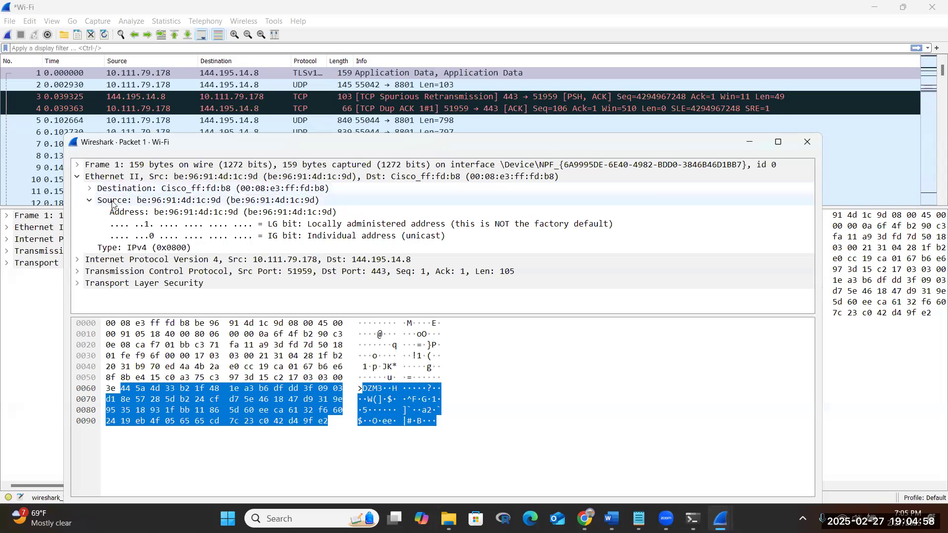
pyautogui.click(89, 200)
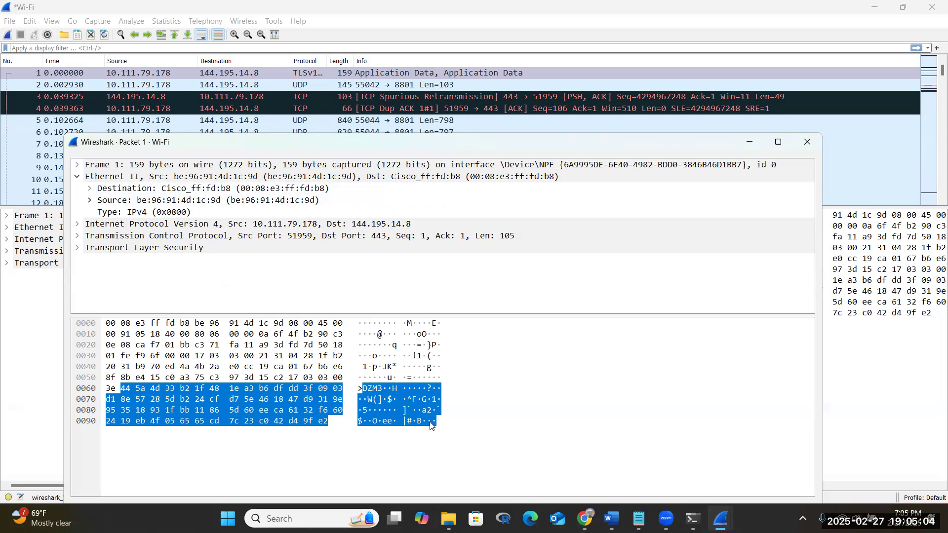
# Switch to the Unit 2 Lab-1 document in Word and review question 7a and instructions 8 and 9
pyautogui.moveTo(611, 518)
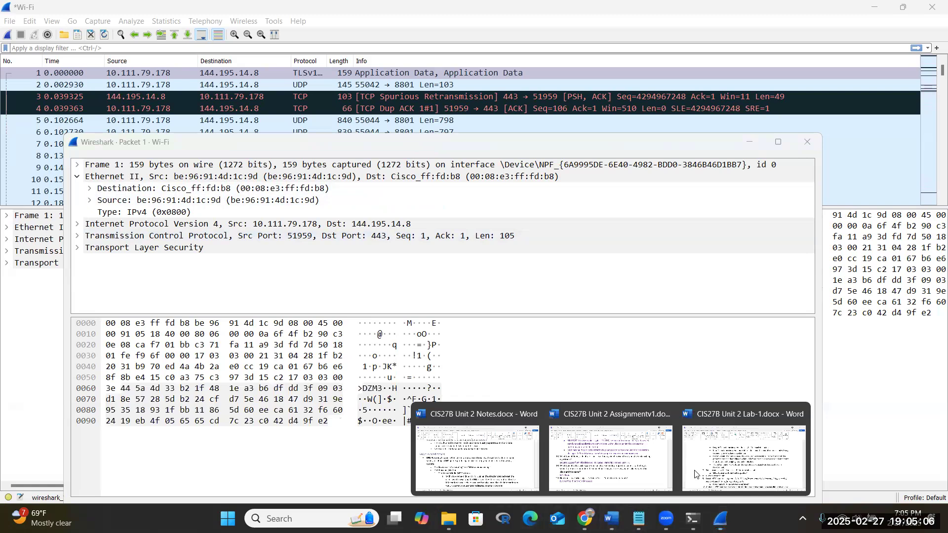
pyautogui.click(714, 466)
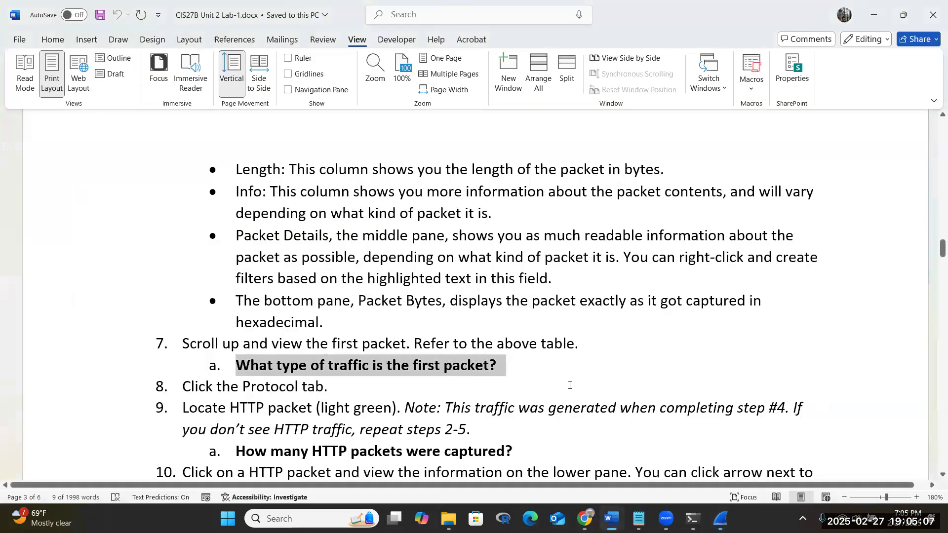
pyautogui.click(512, 363)
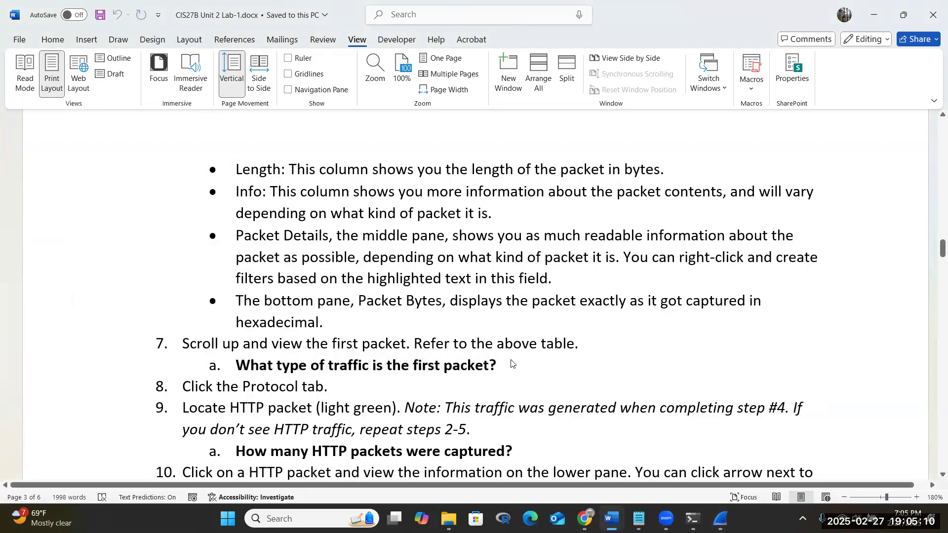
pyautogui.scroll(-1, 511, 360)
pyautogui.scroll(1, 511, 359)
# Close Wireshark's Packet 1 window and sort the Wi-Fi capture's packet list by Protocol
pyautogui.moveTo(720, 519)
pyautogui.click(784, 452)
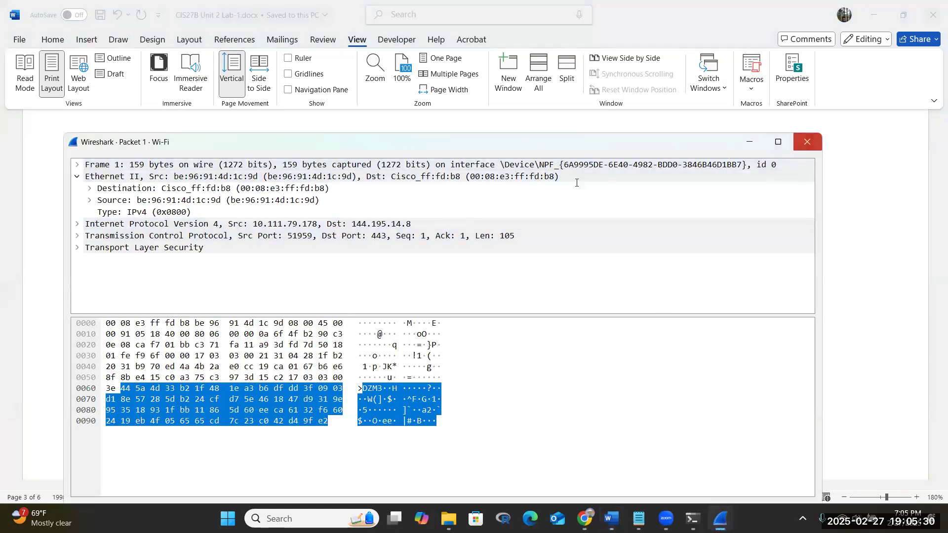
pyautogui.click(807, 142)
pyautogui.click(720, 519)
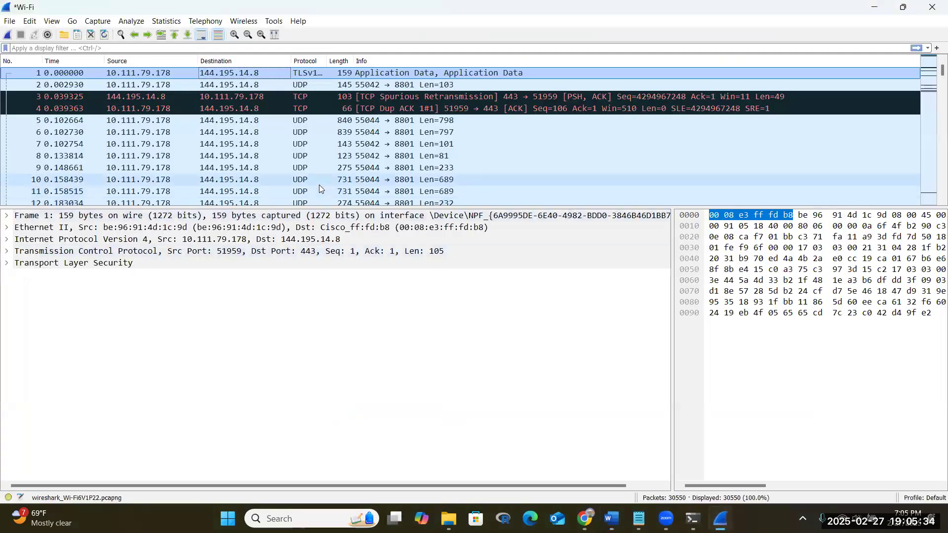
pyautogui.click(305, 61)
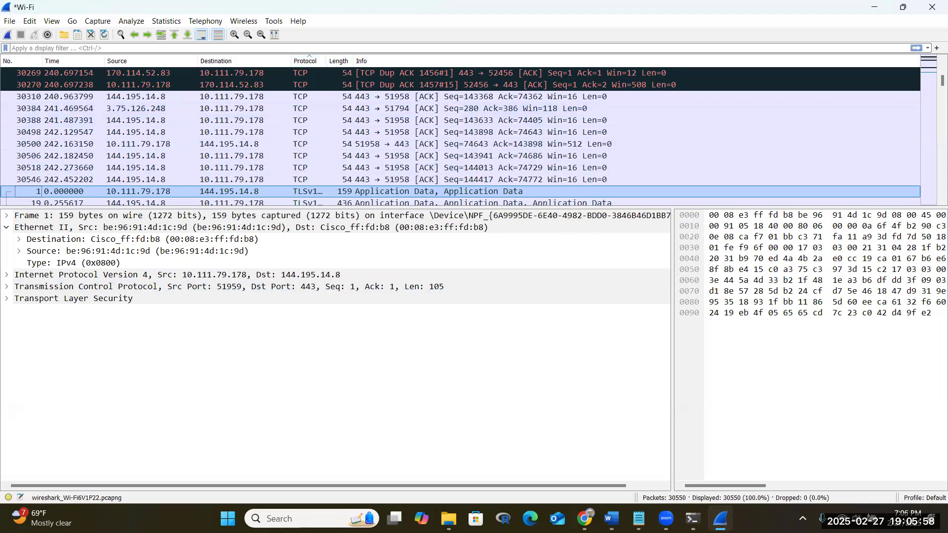
# Switch to the Unit 2 Lab-1 document in Word and read instructions 9 to 11 on locating and inspecting HTTP packets
pyautogui.click(611, 519)
pyautogui.click(714, 476)
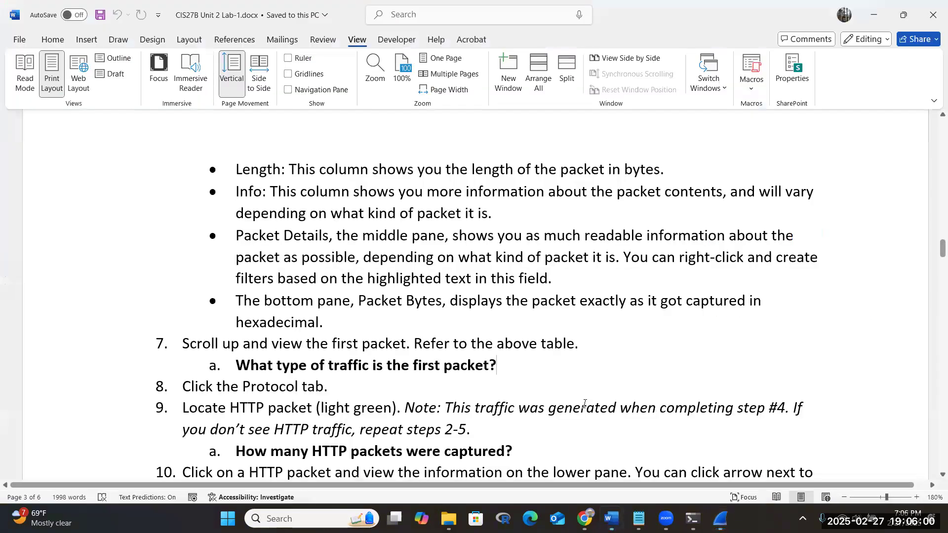
pyautogui.scroll(-3, 585, 404)
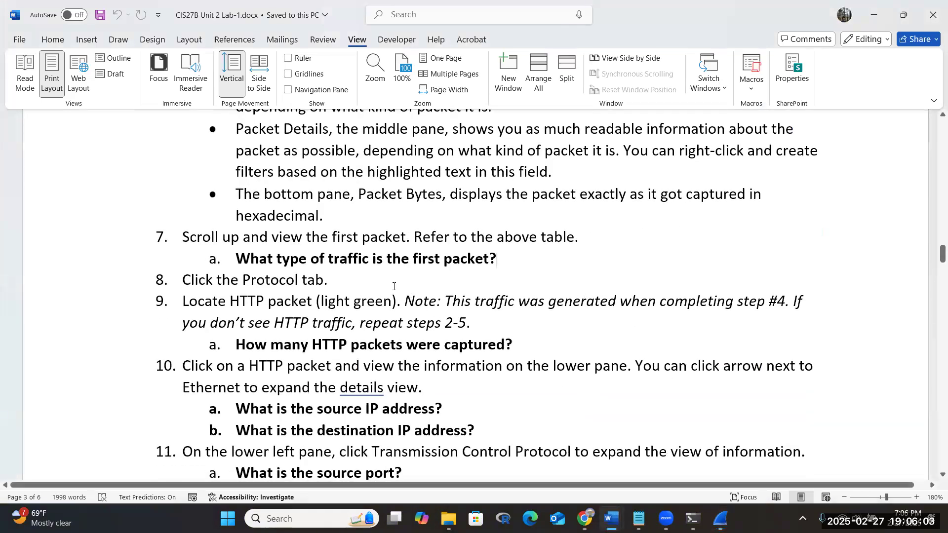
pyautogui.click(307, 300)
pyautogui.moveTo(666, 518)
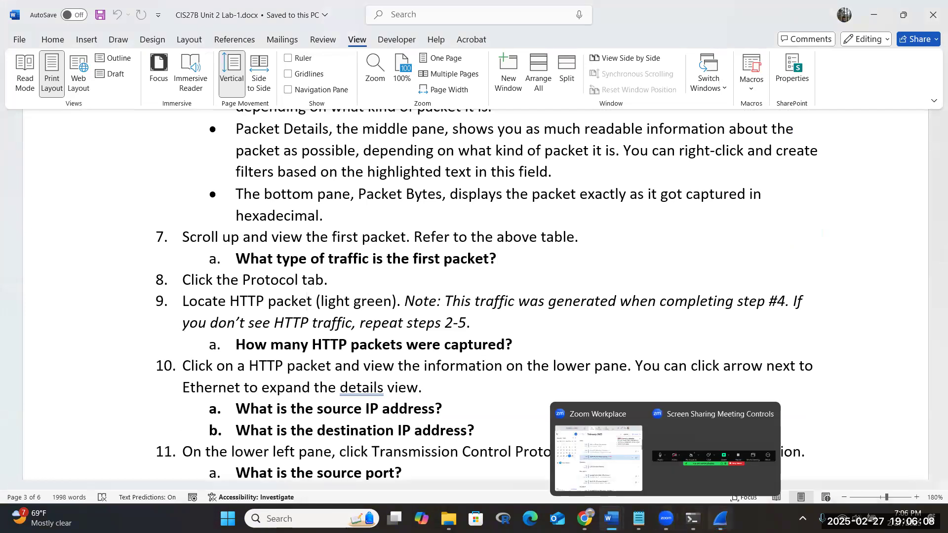
# Switch to Wireshark's Wi-Fi capture and apply the display filter http to the packet list
pyautogui.click(720, 518)
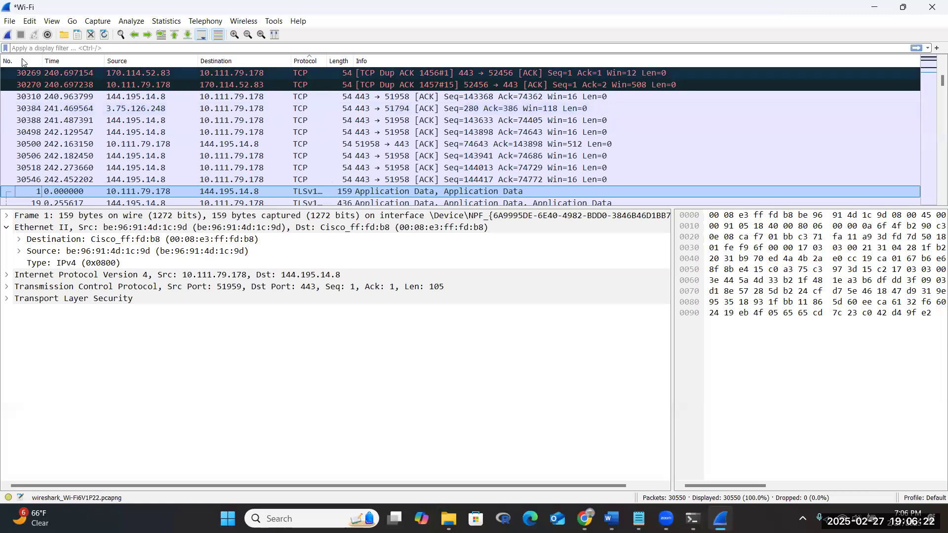
pyautogui.click(44, 47)
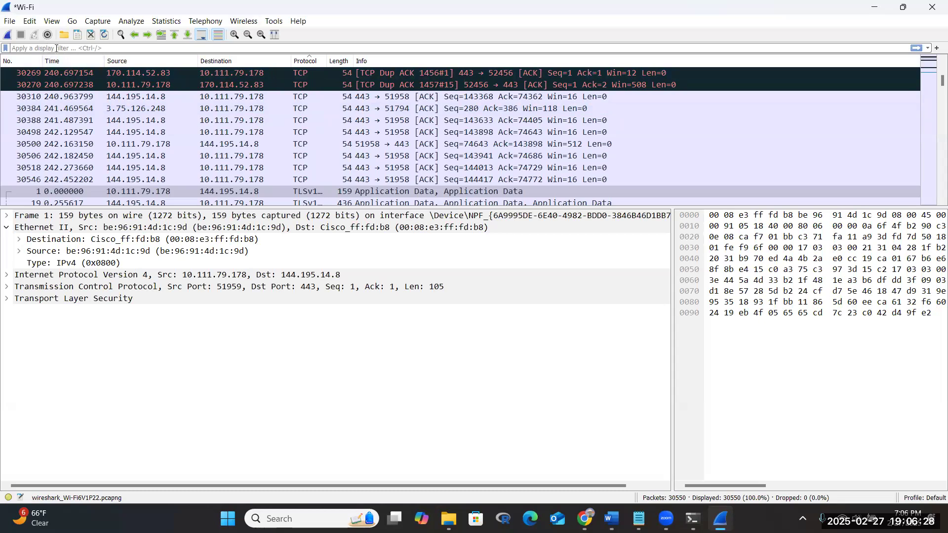
pyautogui.write('http')
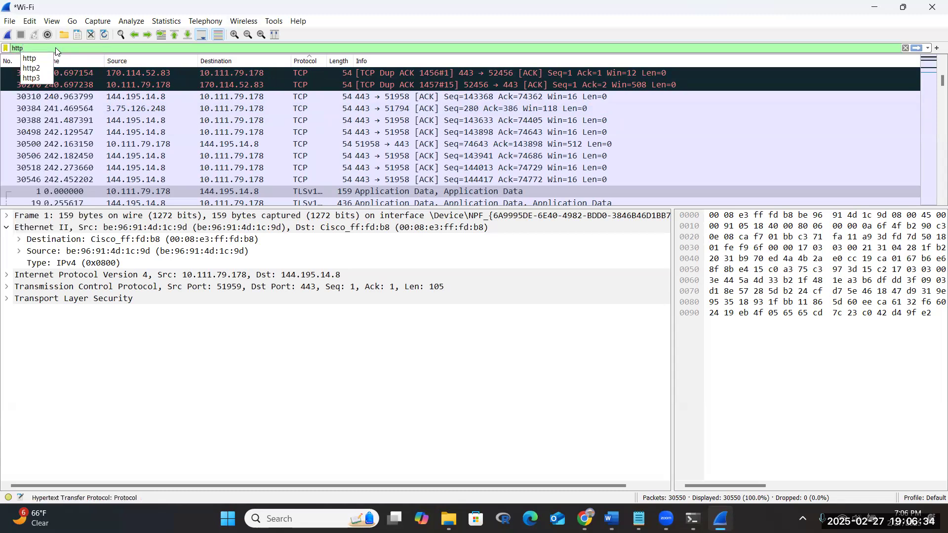
pyautogui.press('Return')
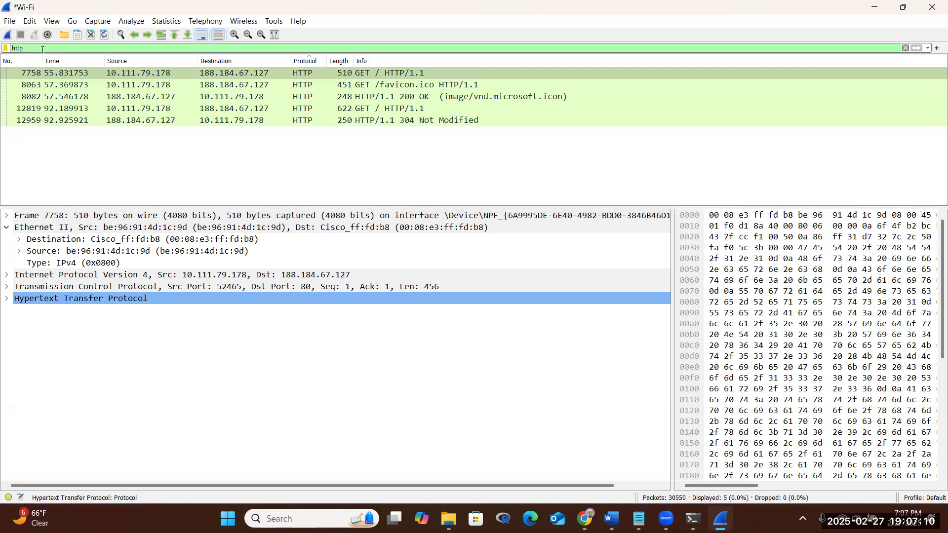
# Look through HTTP packets 8063, 7758 and 8082, comparing the GET requests with the 200 OK response
pyautogui.click(152, 87)
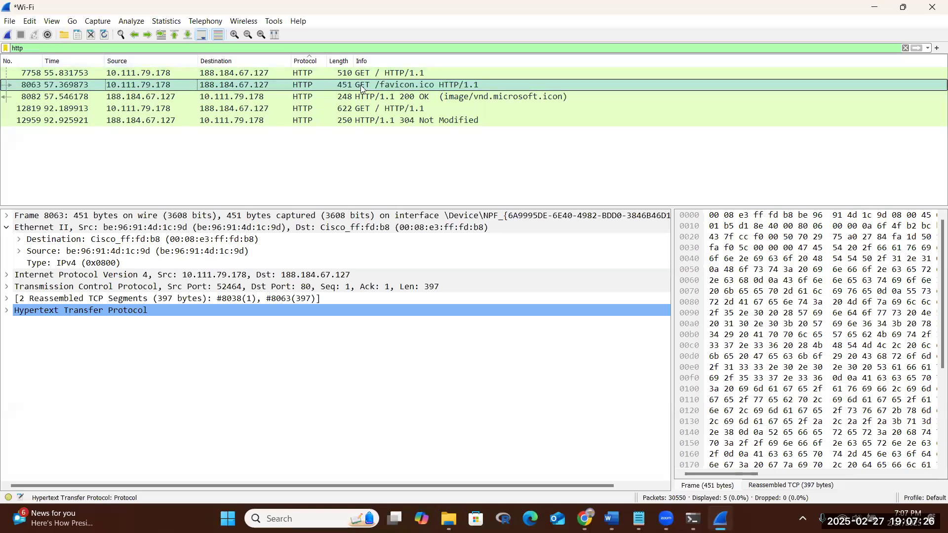
pyautogui.click(367, 73)
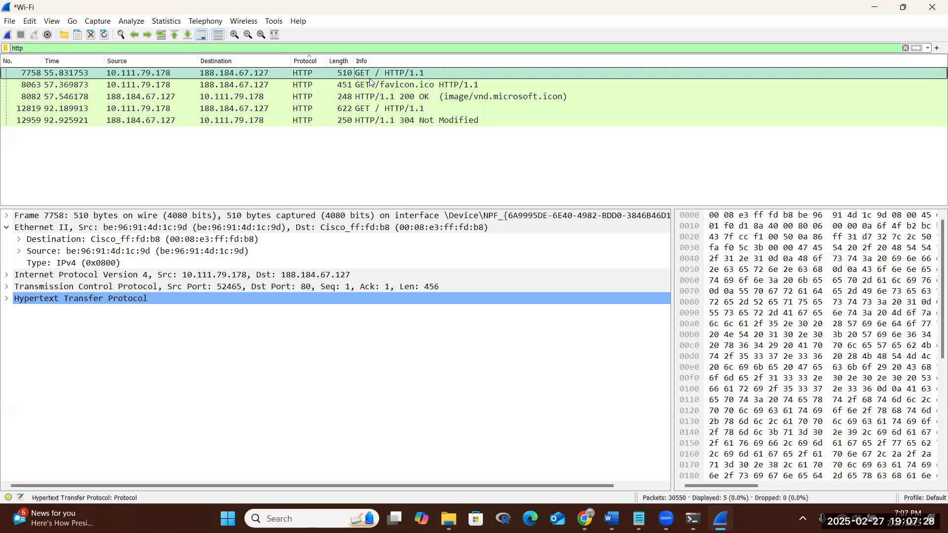
pyautogui.click(367, 84)
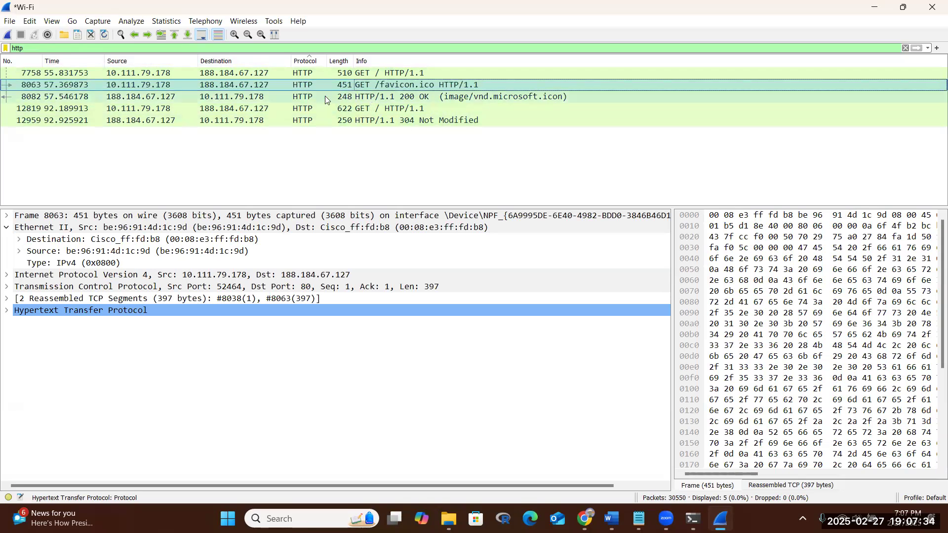
pyautogui.click(379, 98)
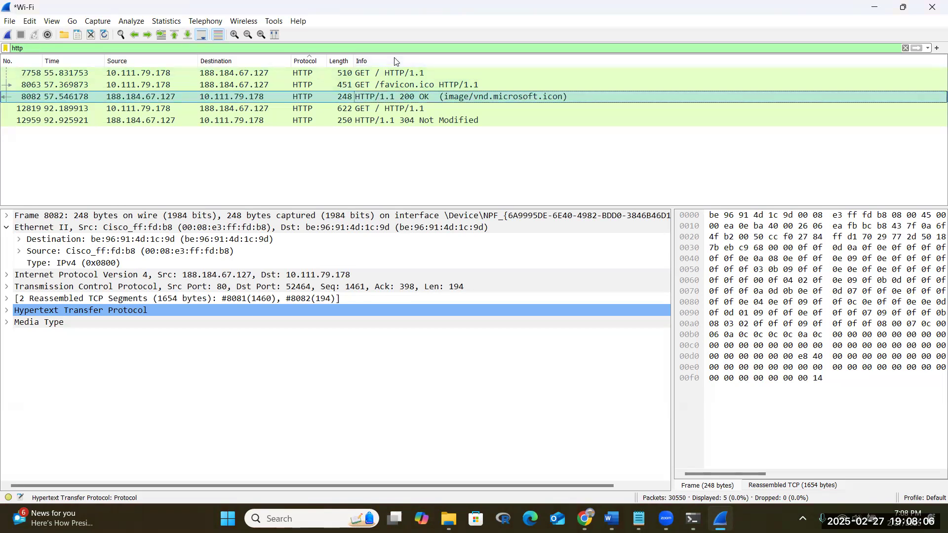
# Switch to the Unit 2 Lab-1 document in Word and read questions 9a to 11c, checking them against the Wireshark capture
pyautogui.click(611, 518)
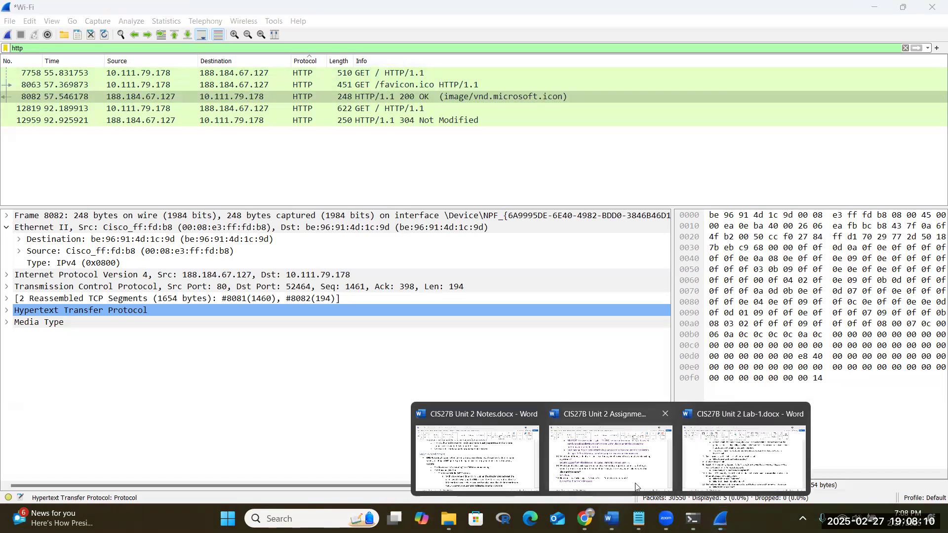
pyautogui.click(743, 456)
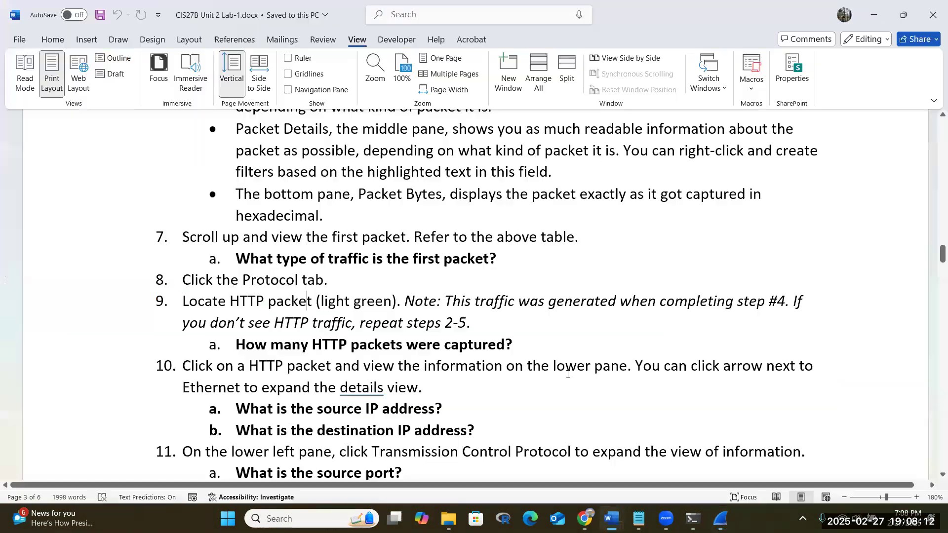
pyautogui.scroll(-1, 568, 373)
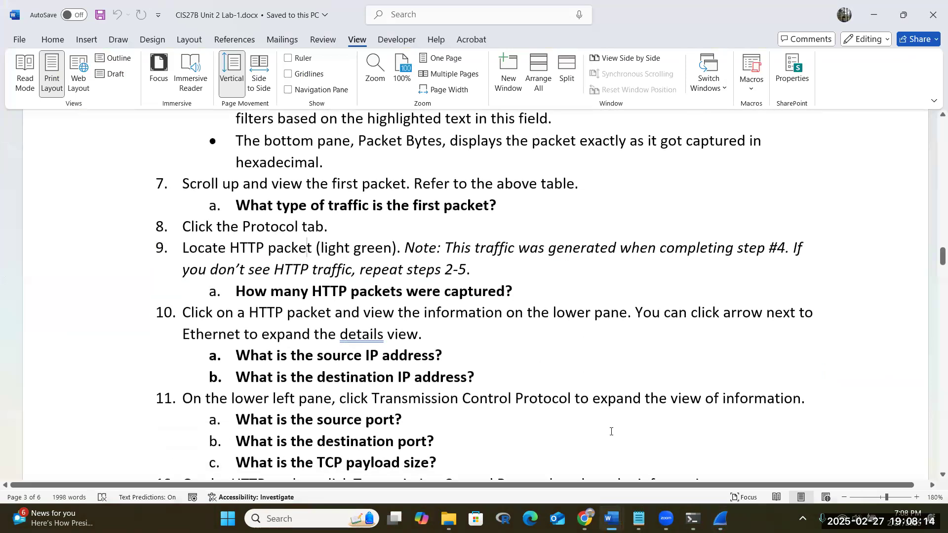
pyautogui.moveTo(638, 518)
pyautogui.click(721, 518)
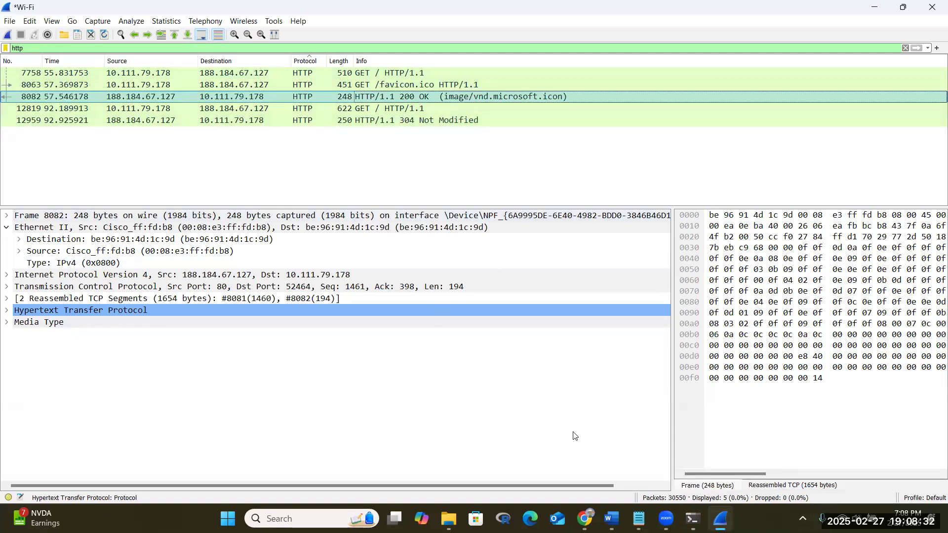
pyautogui.moveTo(611, 519)
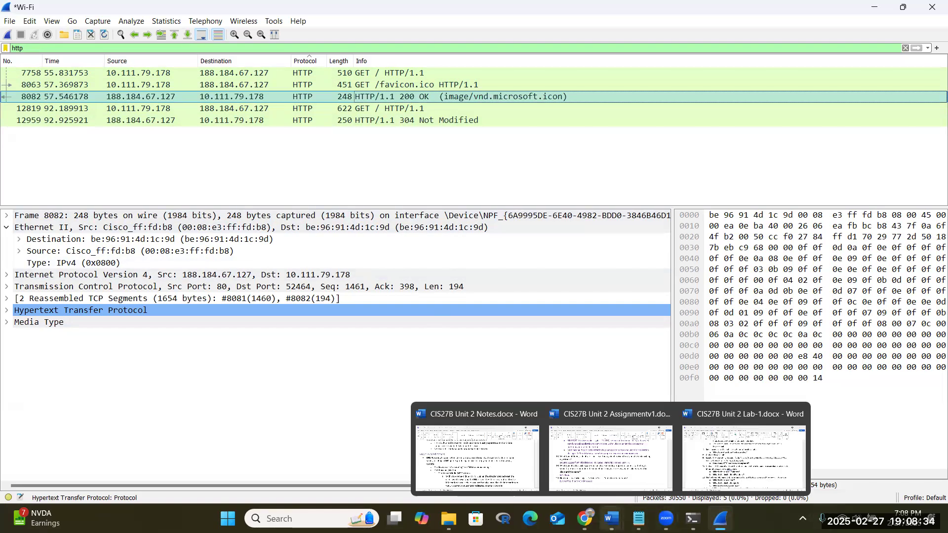
pyautogui.click(702, 466)
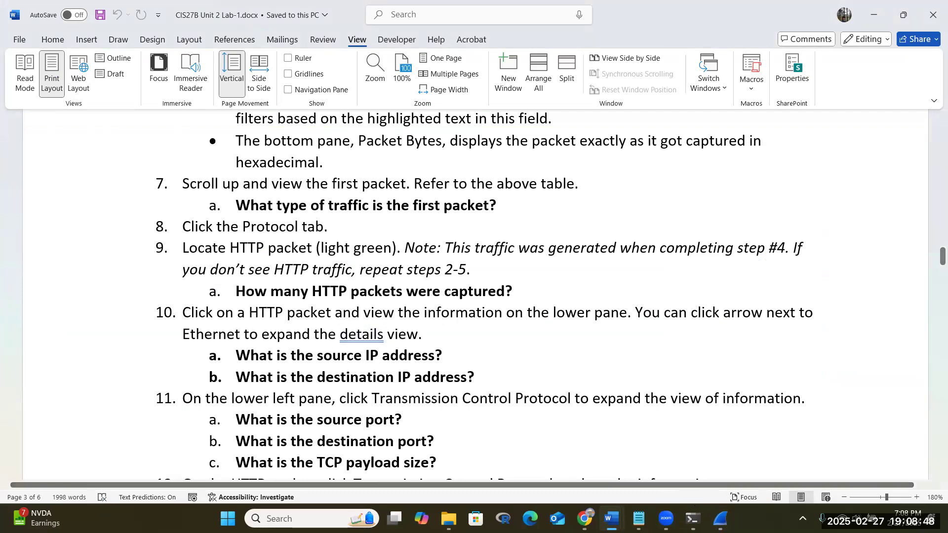
# Return to Wireshark, select HTTP packet 7758 and examine its Ethernet II destination details, leaving only the Ethernet II section expanded
pyautogui.click(720, 519)
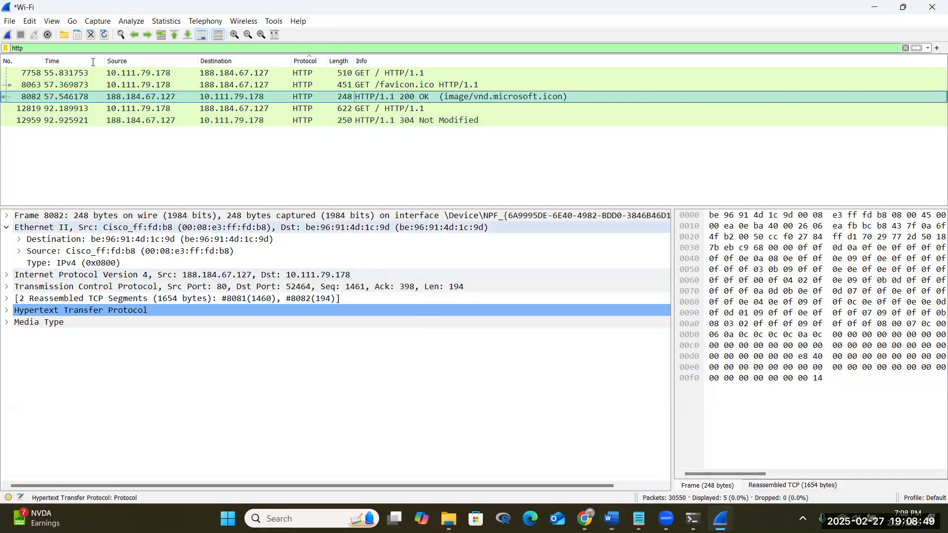
pyautogui.click(39, 74)
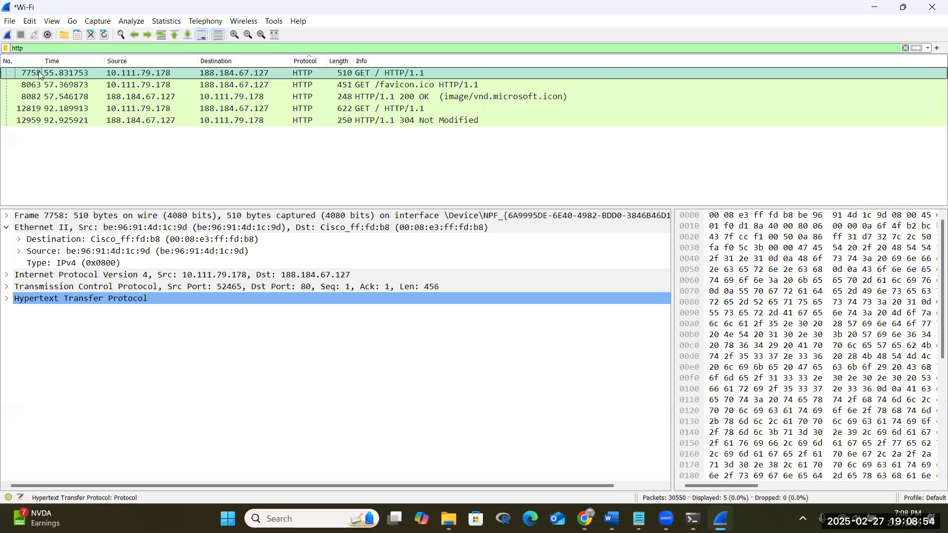
pyautogui.click(6, 228)
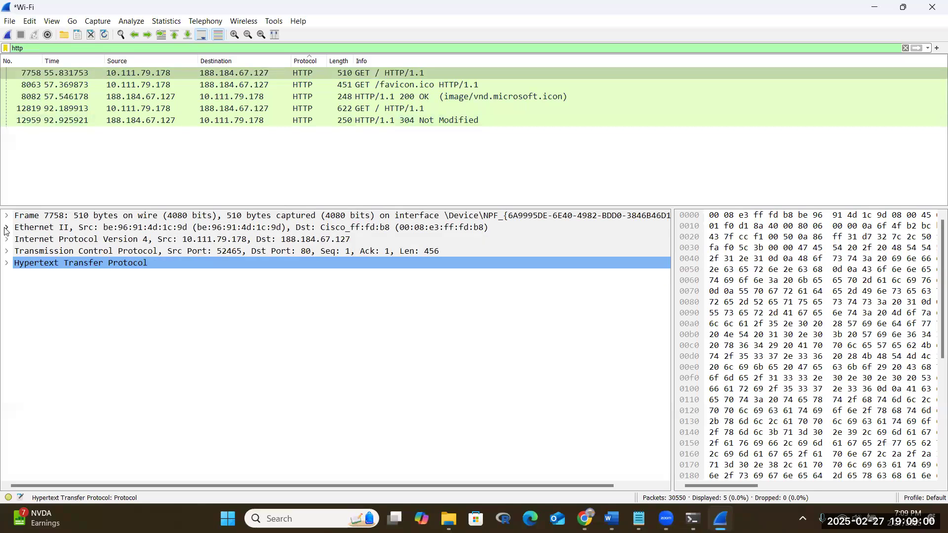
pyautogui.click(7, 228)
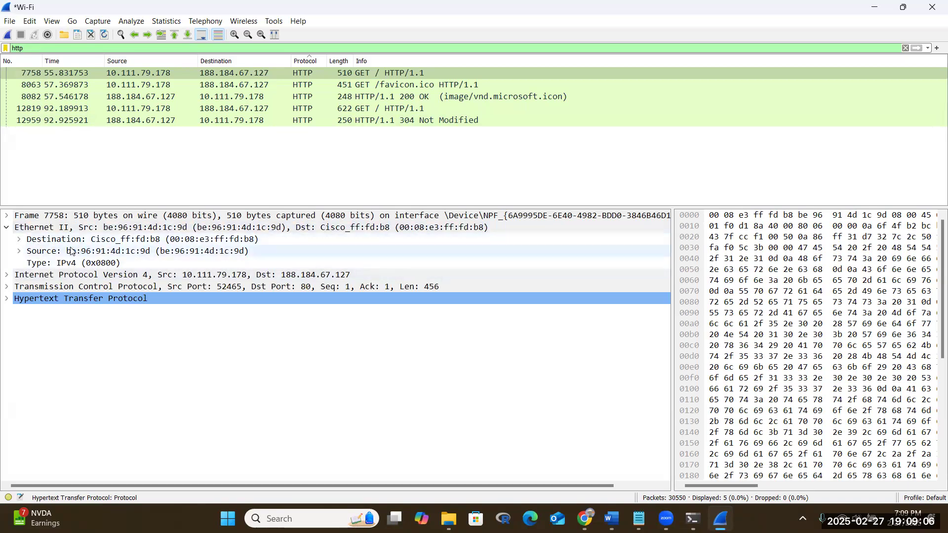
pyautogui.click(18, 242)
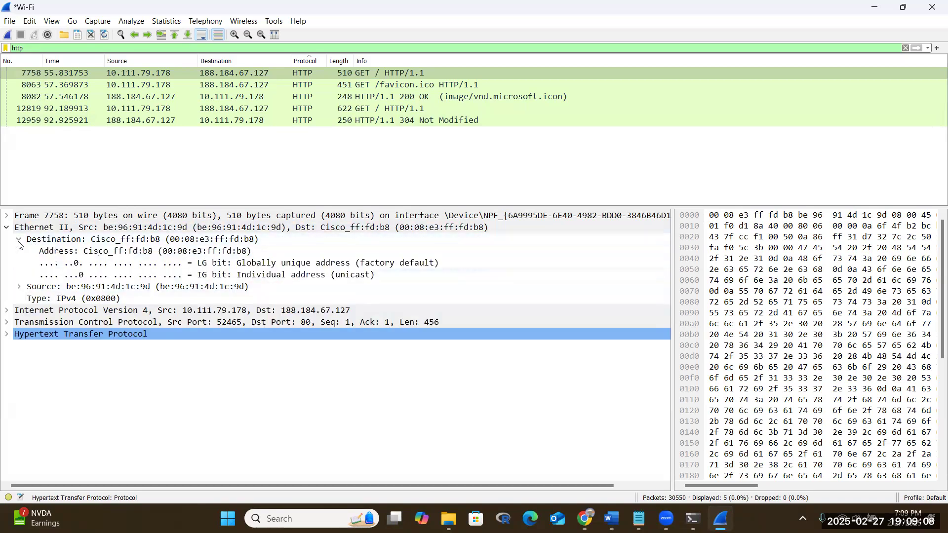
pyautogui.click(19, 241)
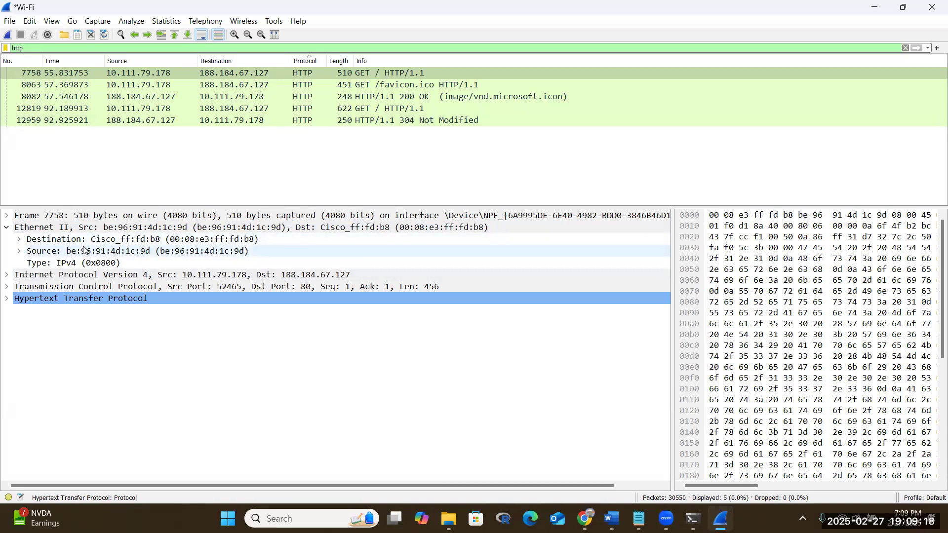
# Switch to the Unit 2 Lab-1 document in Word and review questions 10a and 10b on the source and destination IP addresses
pyautogui.click(639, 518)
pyautogui.click(638, 519)
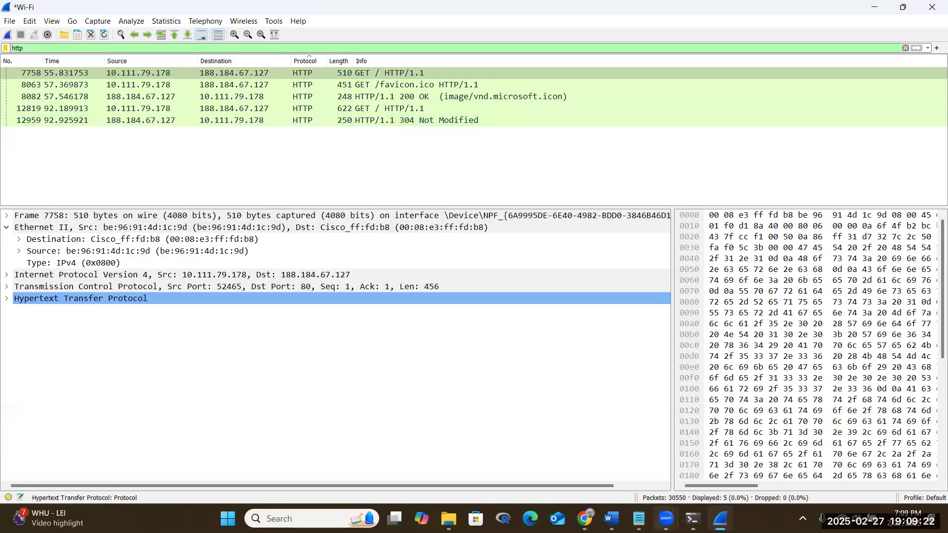
pyautogui.moveTo(666, 518)
pyautogui.moveTo(611, 518)
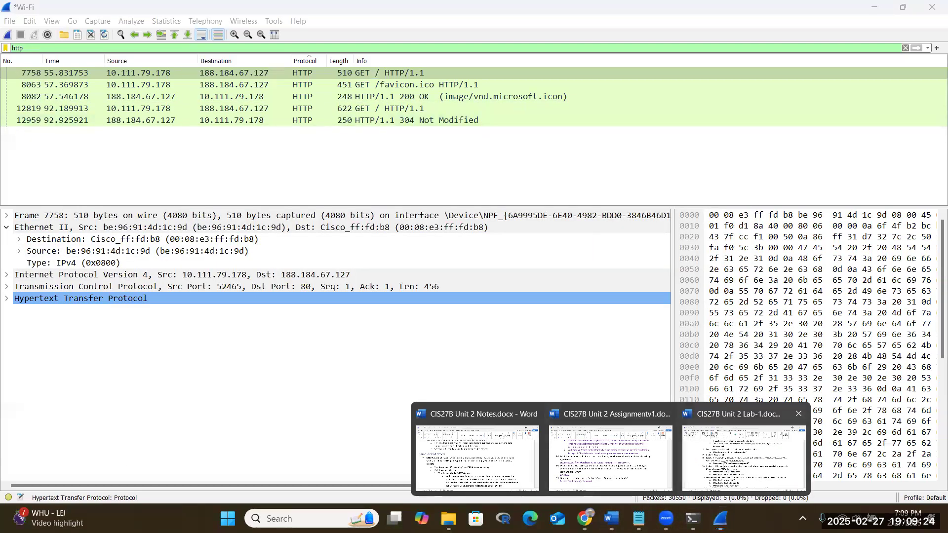
pyautogui.click(573, 416)
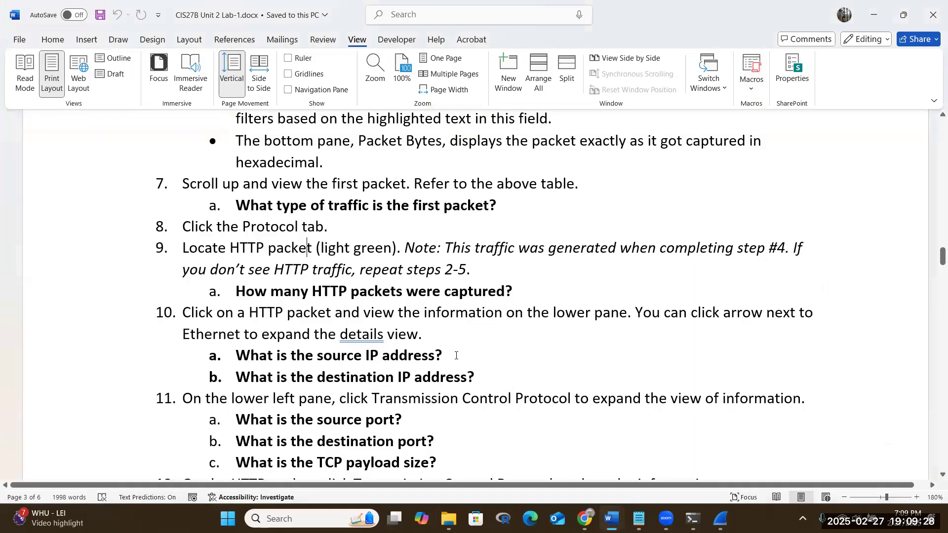
pyautogui.click(481, 365)
# Return to Wireshark and examine packet 7758's Ethernet II destination and source fields, then its source IP address in the packet list
pyautogui.moveTo(639, 518)
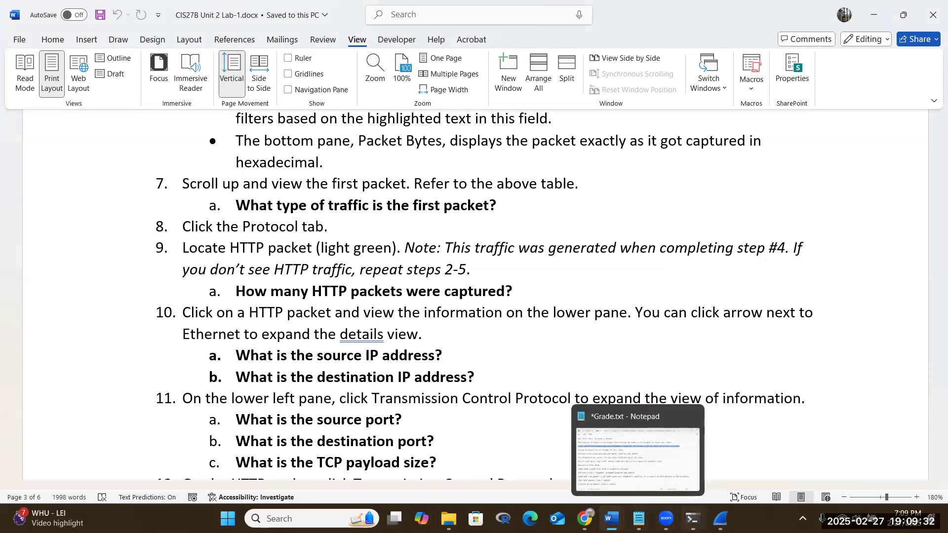
pyautogui.click(720, 518)
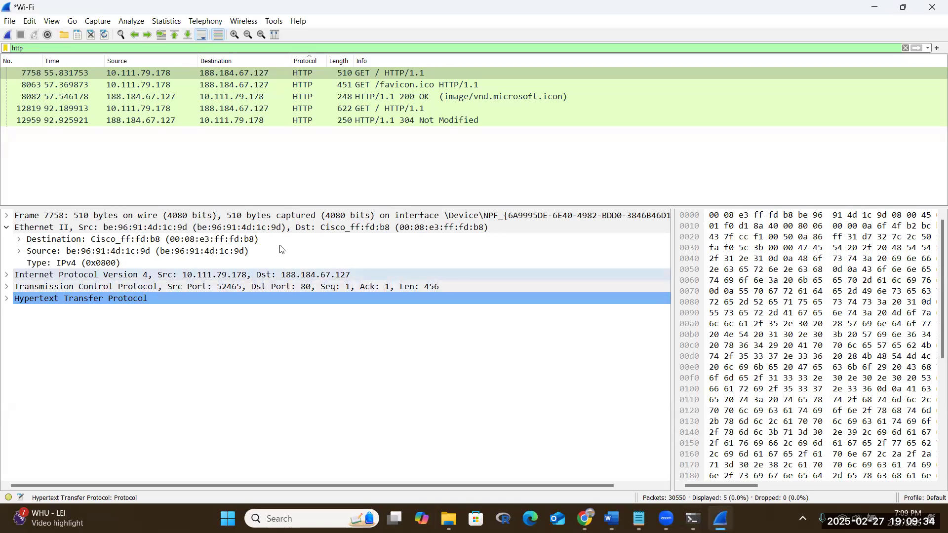
pyautogui.click(58, 241)
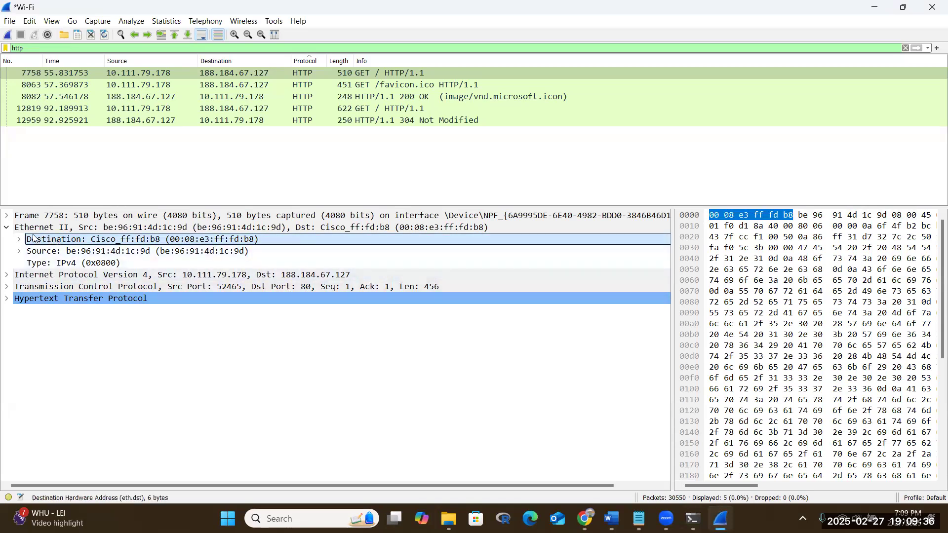
pyautogui.click(19, 239)
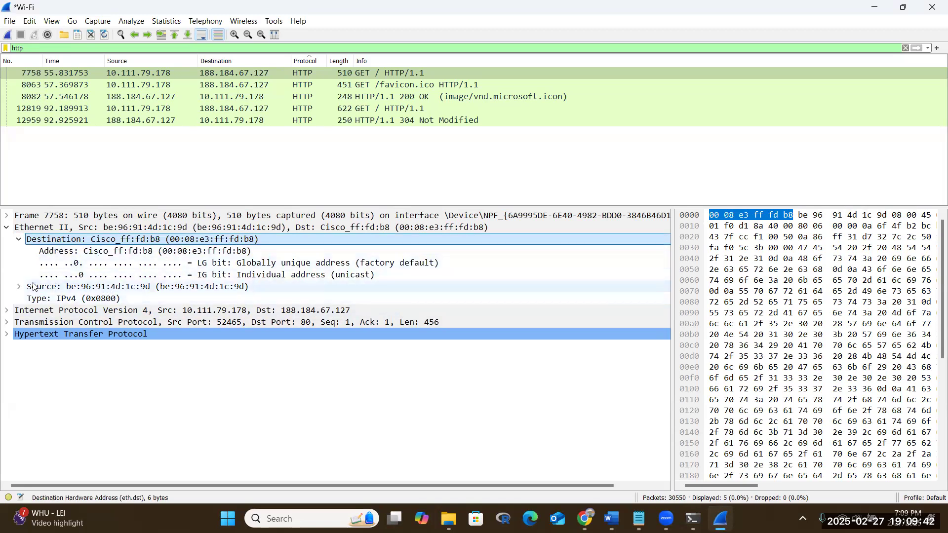
pyautogui.click(126, 287)
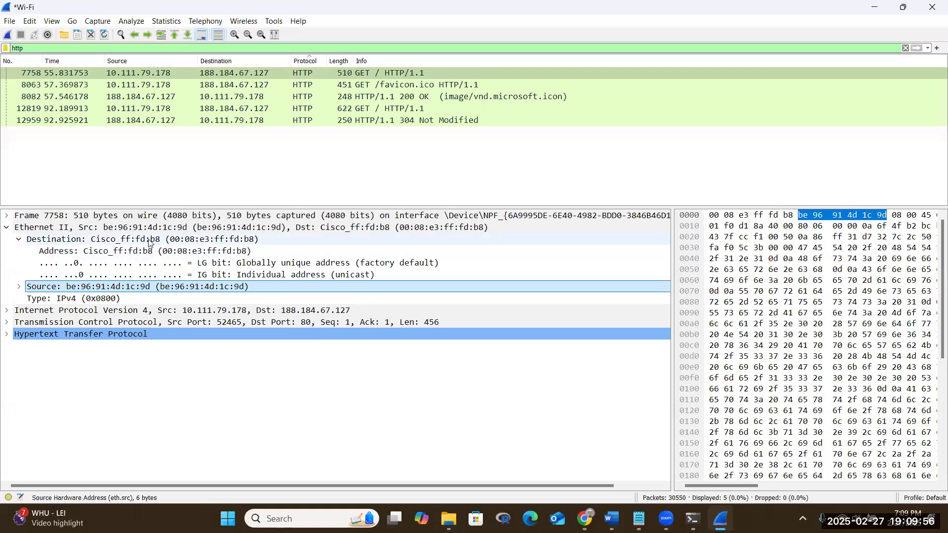
pyautogui.click(144, 74)
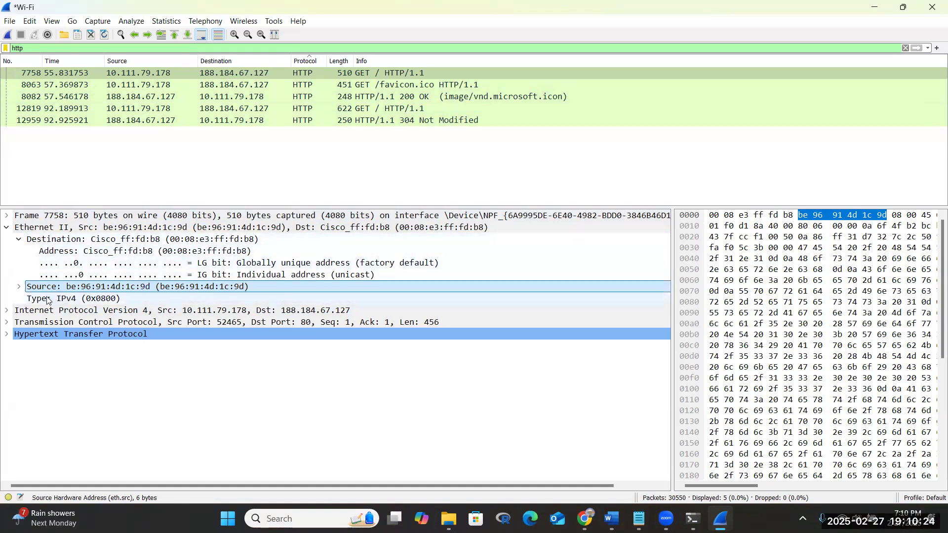
pyautogui.click(127, 74)
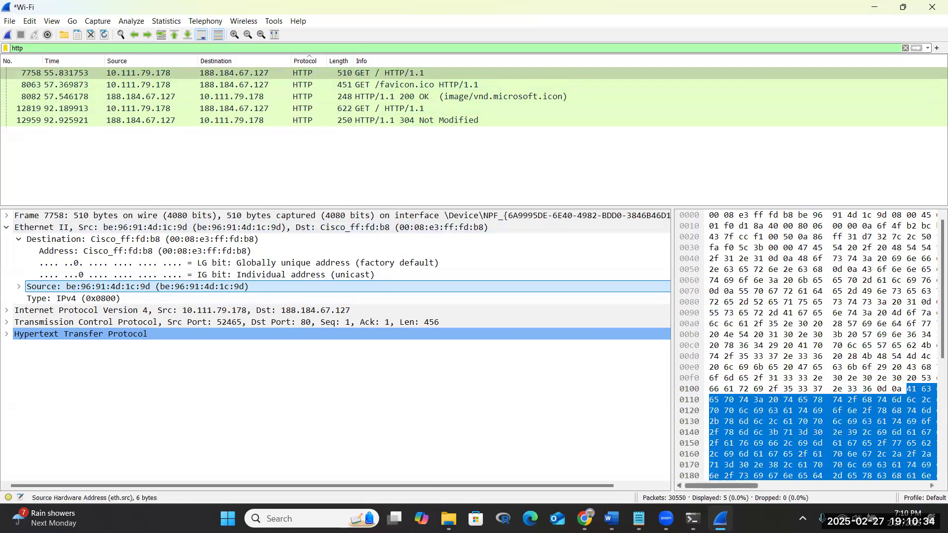
# Switch to the Unit 2 Lab-1 document in Word, read instructions 11 to 13 and highlight "Transmission Control Protocol" in instruction 11
pyautogui.moveTo(611, 518)
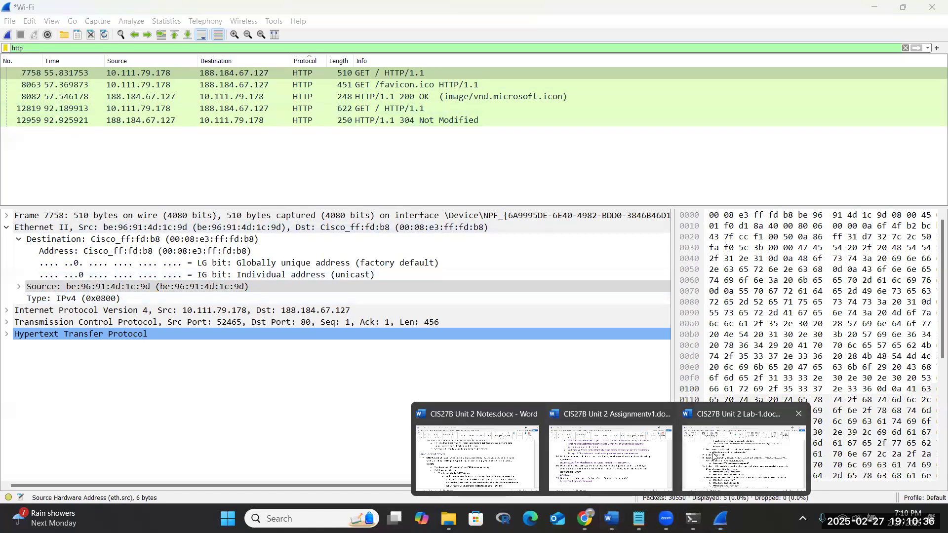
pyautogui.click(713, 455)
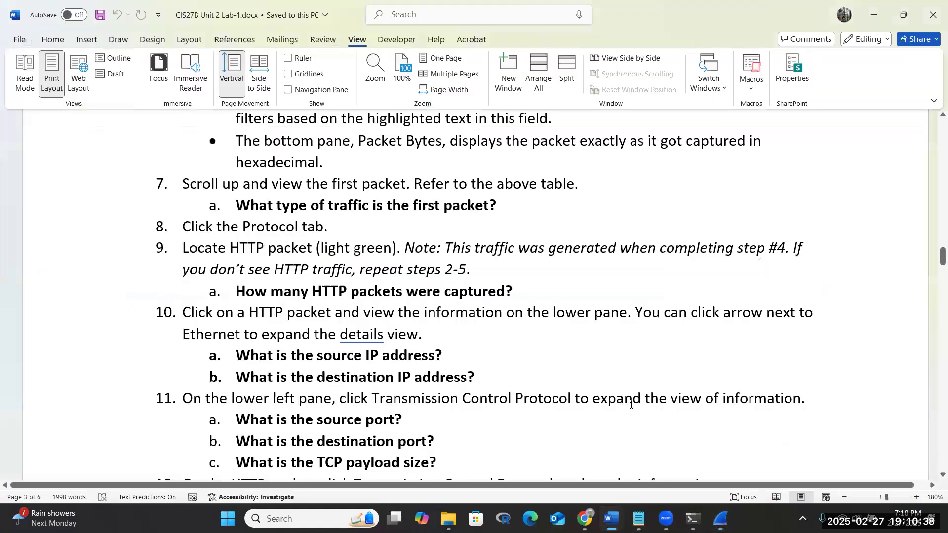
pyautogui.scroll(-1, 586, 377)
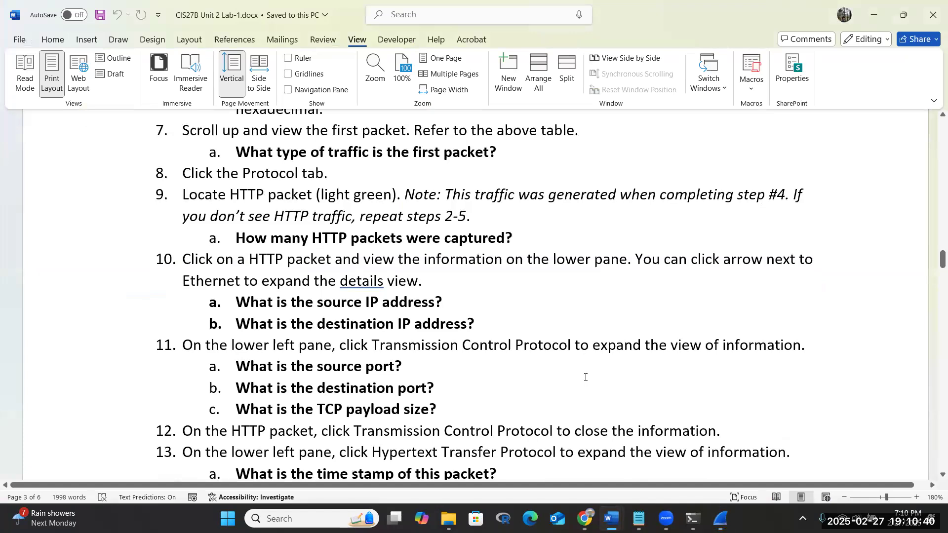
pyautogui.click(429, 366)
pyautogui.click(462, 380)
pyautogui.moveTo(429, 341); pyautogui.dragTo(549, 343)
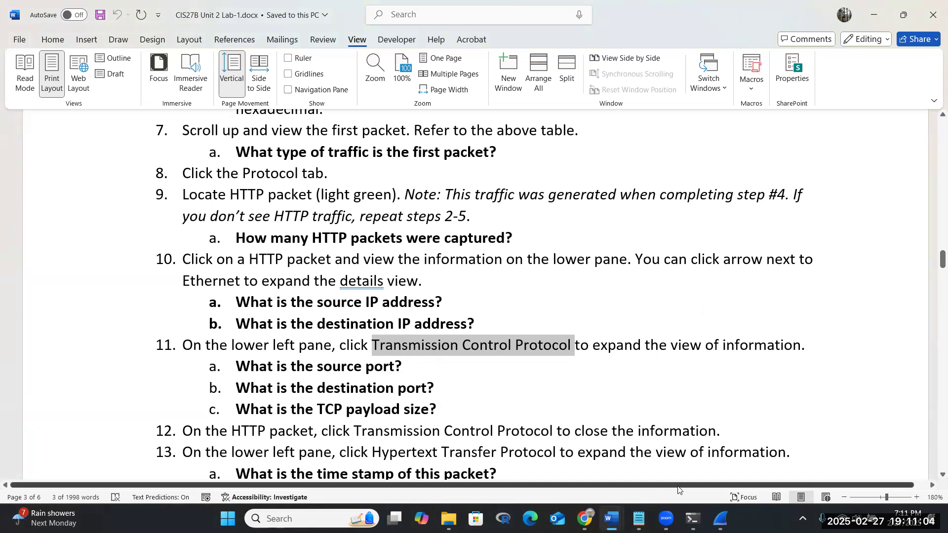
# Return to Wireshark, expand the Transmission Control Protocol section of HTTP packet 7758 and select its destination port field
pyautogui.click(721, 518)
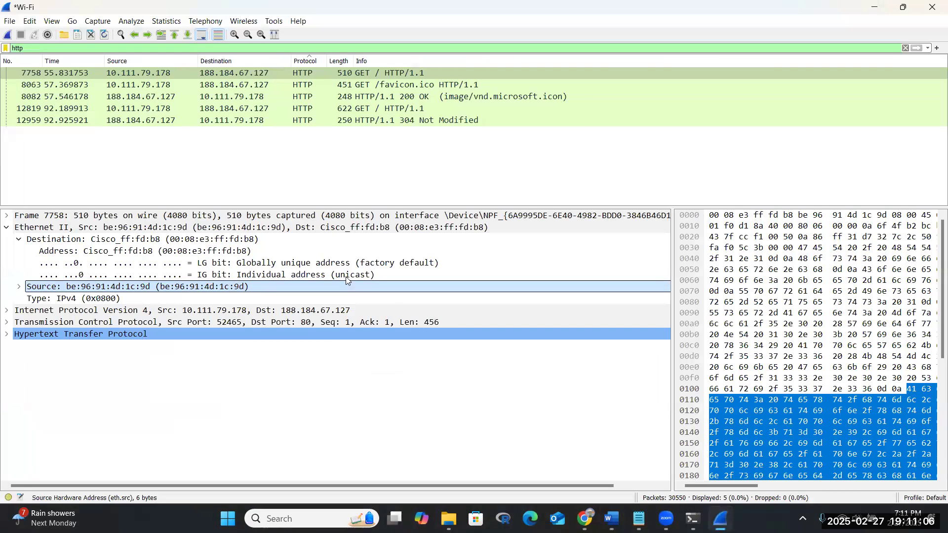
pyautogui.click(57, 77)
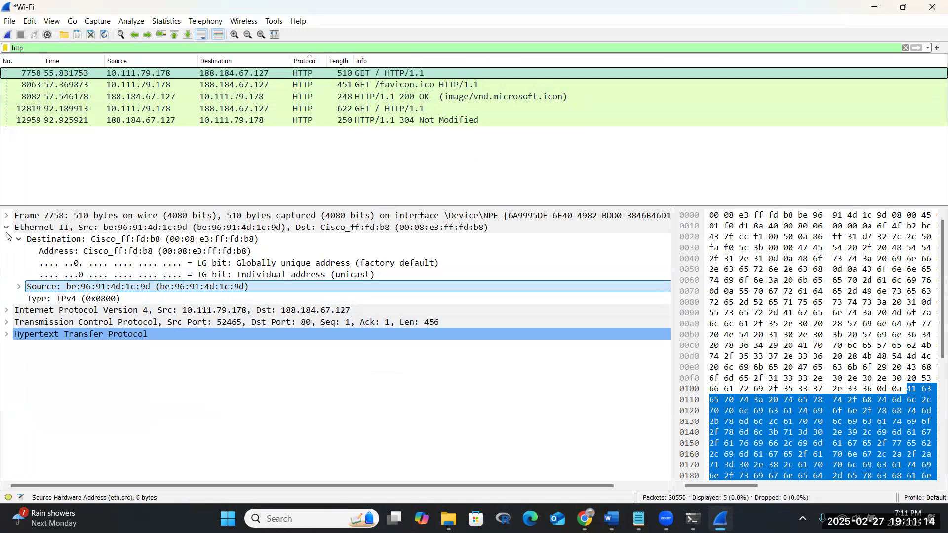
pyautogui.click(6, 323)
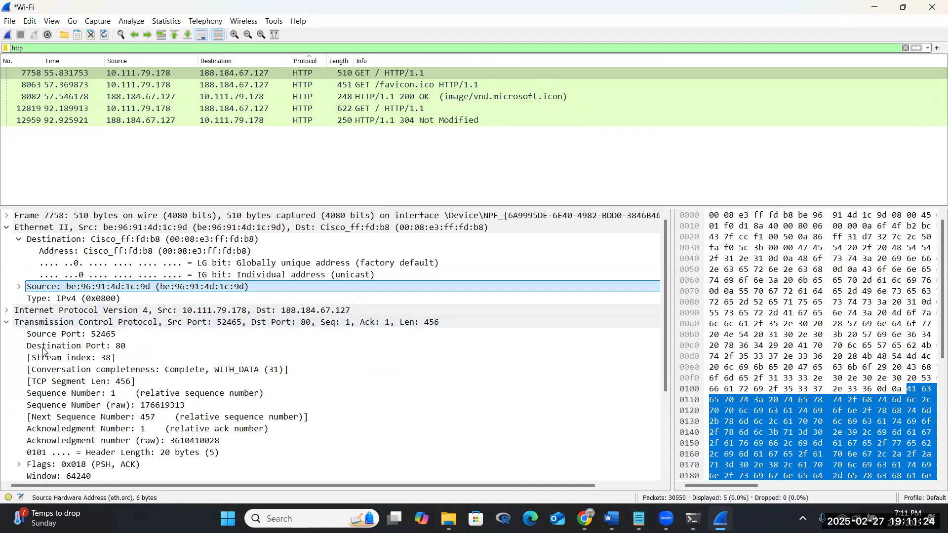
pyautogui.click(117, 345)
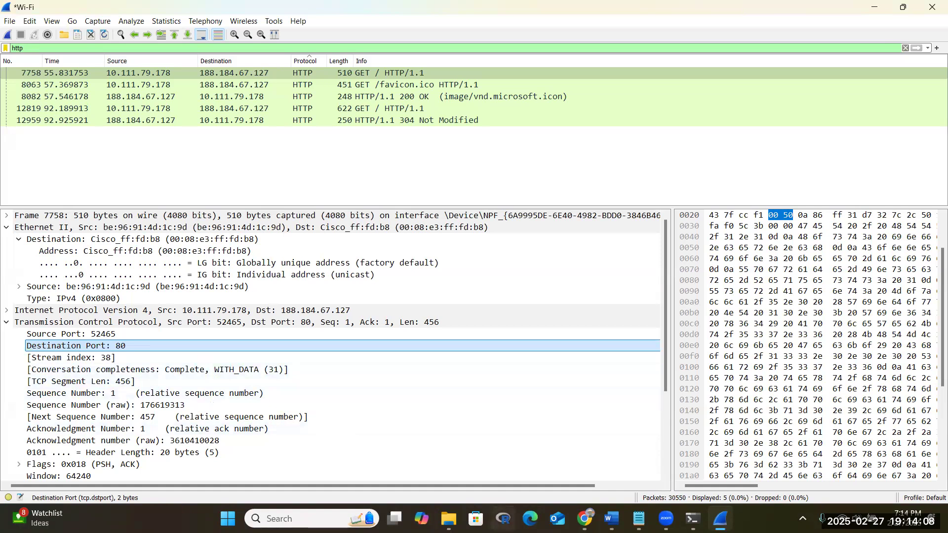
# Switch to the Unit 2 Lab-1 document in Word and review questions 11a to 11c on source port, destination port and TCP payload size
pyautogui.moveTo(610, 518)
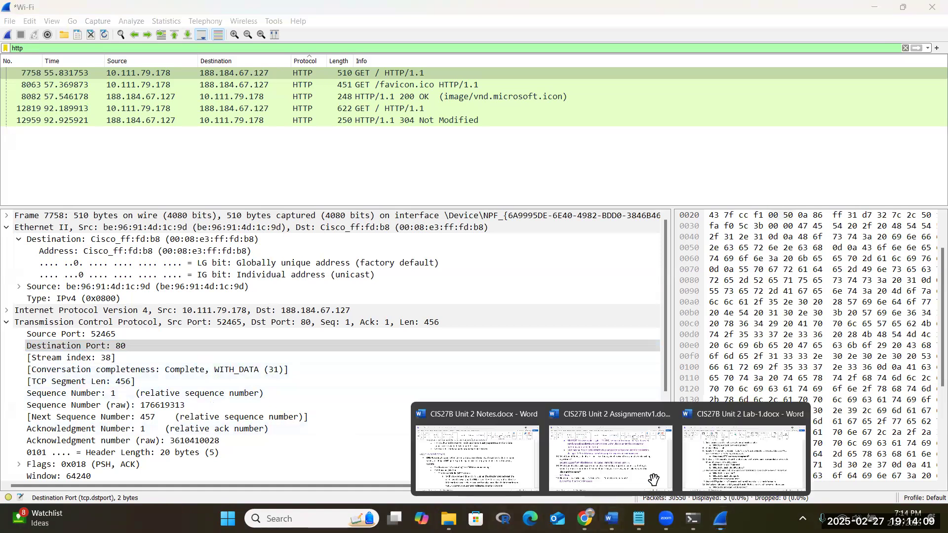
pyautogui.click(720, 462)
pyautogui.scroll(-3, 550, 303)
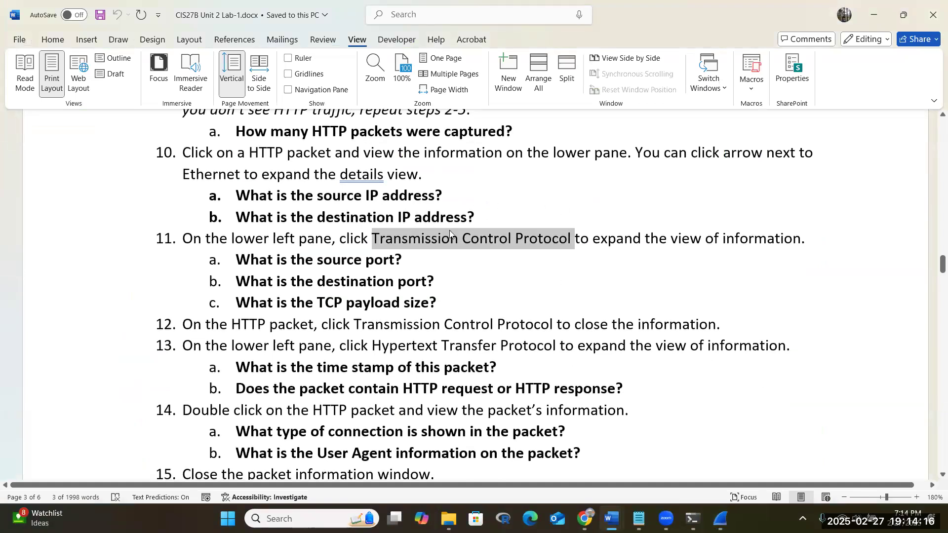
pyautogui.click(407, 259)
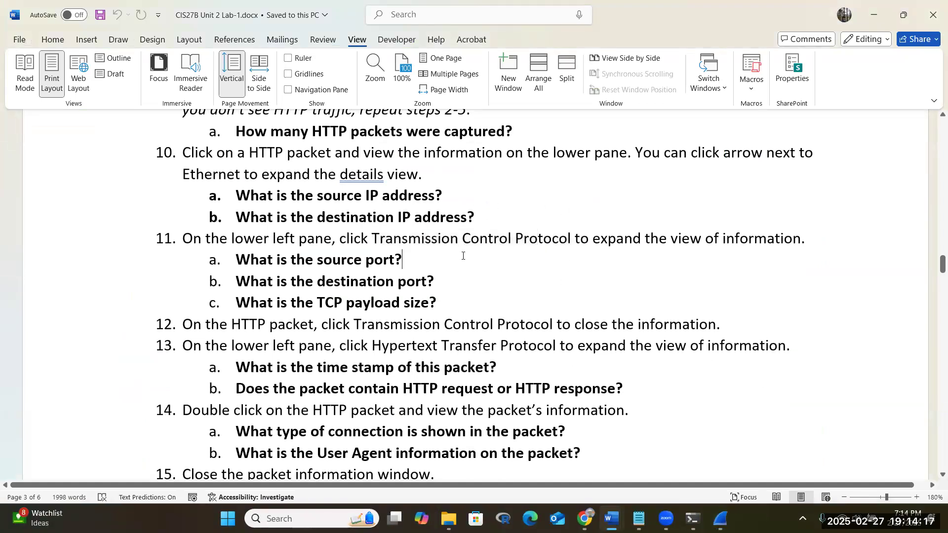
pyautogui.click(496, 281)
pyautogui.click(499, 298)
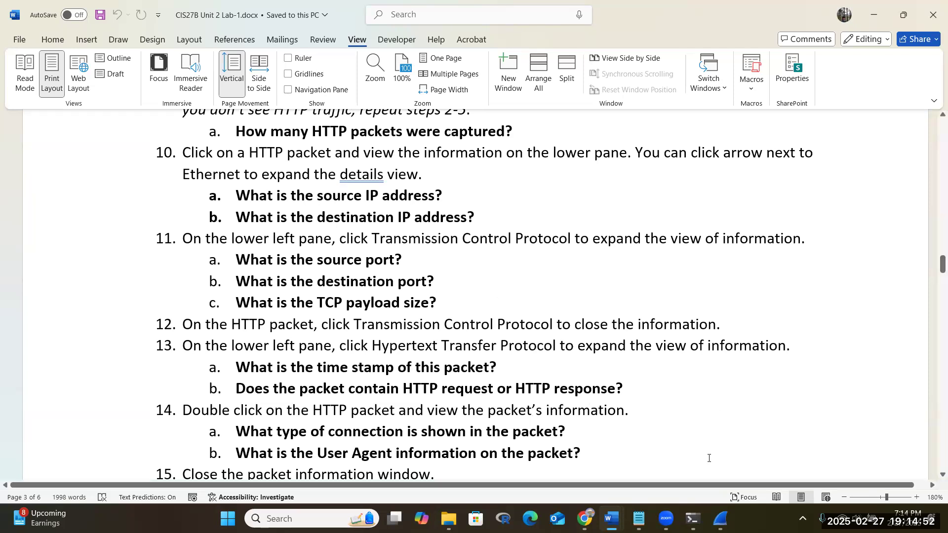
# Return to Wireshark, examine packet 7758's TCP fields down to the TCP payload size and expand the Timestamps entry
pyautogui.click(720, 518)
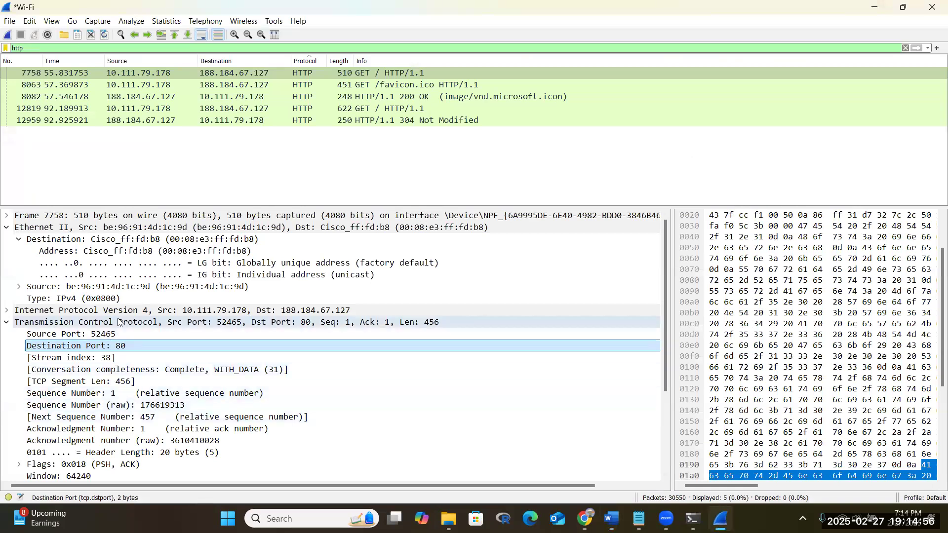
pyautogui.scroll(-1, 280, 429)
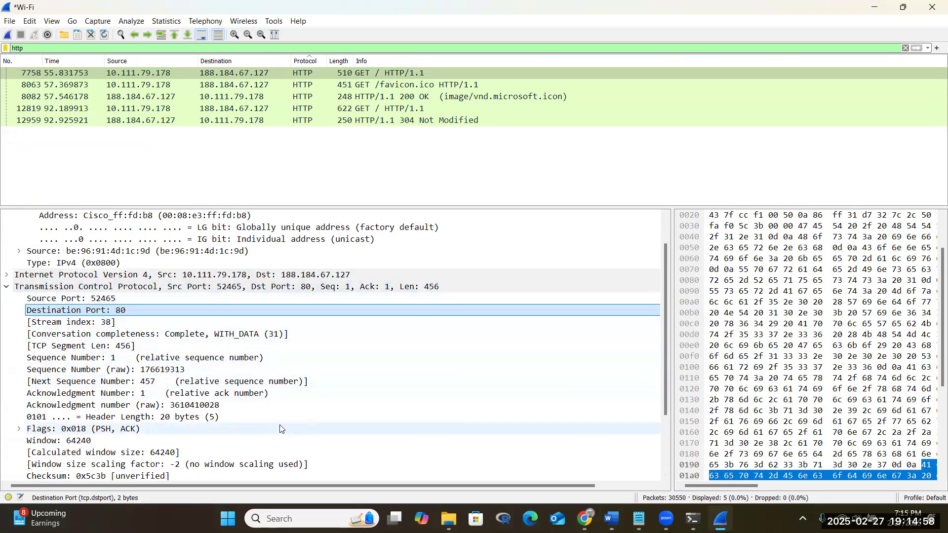
pyautogui.scroll(-1, 280, 427)
pyautogui.scroll(-1, 279, 427)
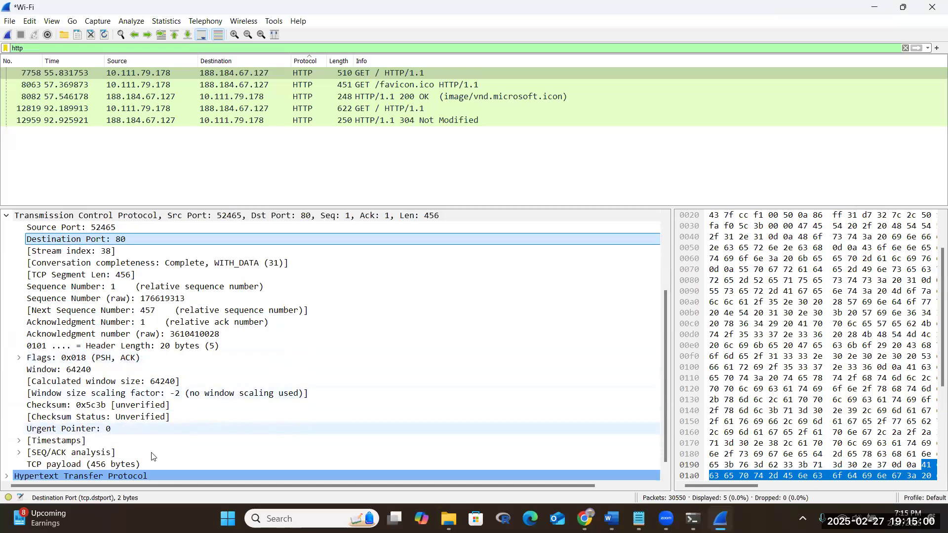
pyautogui.click(20, 441)
pyautogui.scroll(-1, 166, 419)
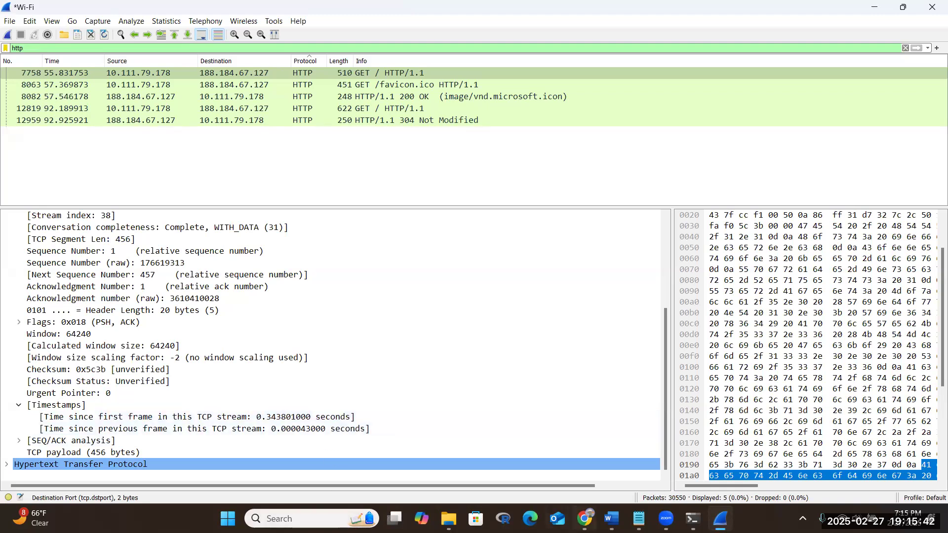
# Switch to the Unit 2 Lab-1 document in Word and read instruction 13, briefly highlighting "click Hypertext Transfer Protocol"
pyautogui.moveTo(611, 518)
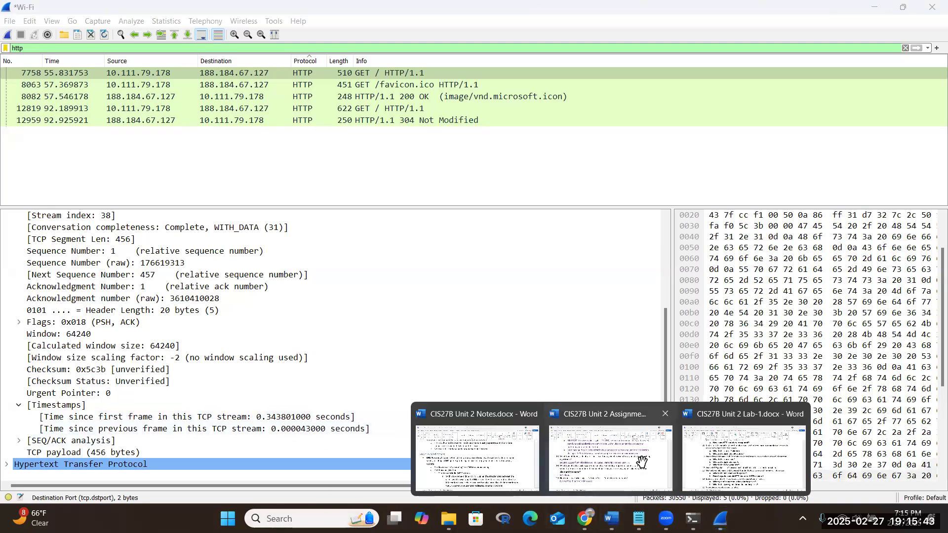
pyautogui.click(717, 460)
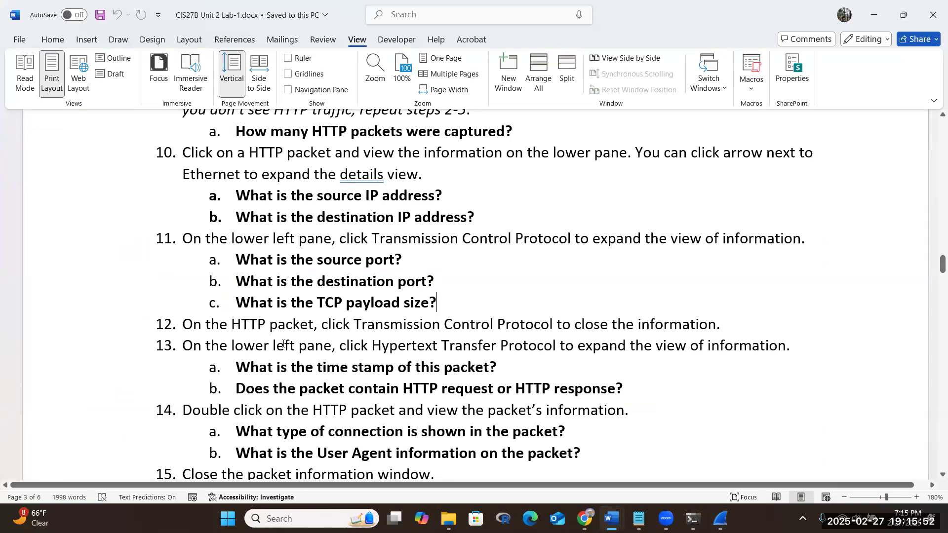
pyautogui.moveTo(339, 348); pyautogui.dragTo(563, 348)
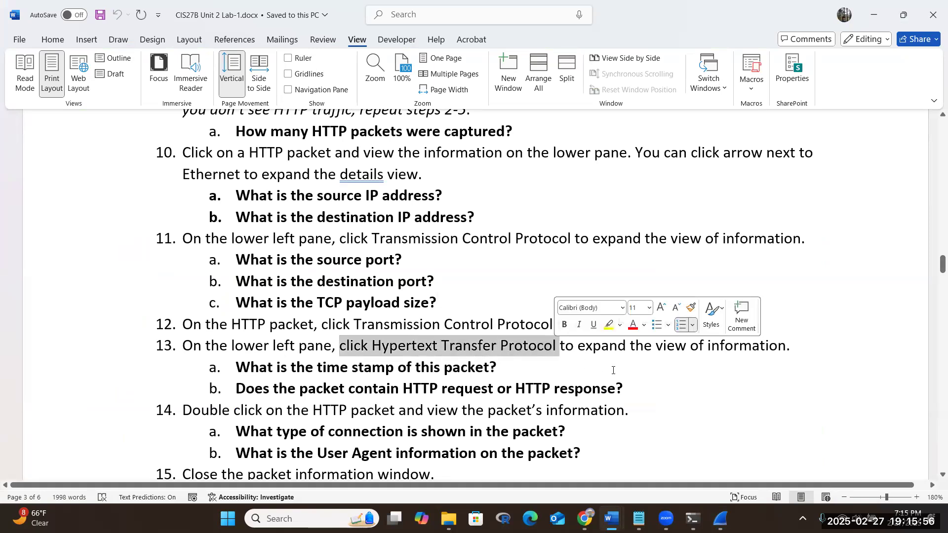
pyautogui.click(612, 371)
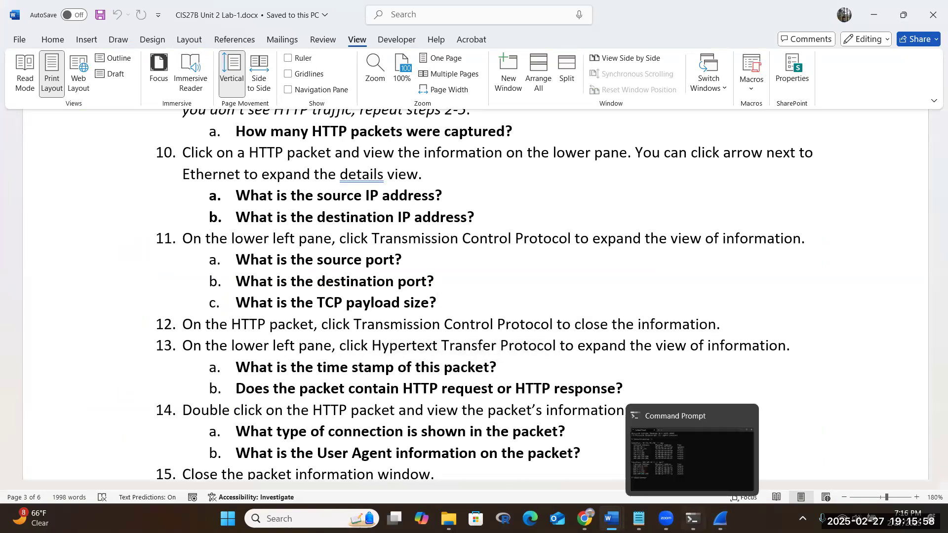
# Return to Wireshark, expand packet 7758's Hypertext Transfer Protocol section and examine its request fields
pyautogui.click(720, 518)
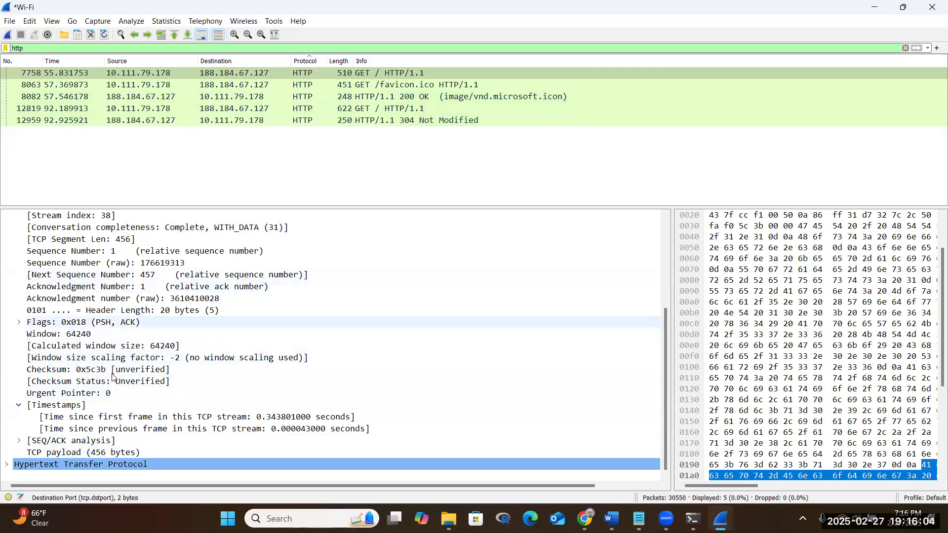
pyautogui.click(6, 465)
pyautogui.scroll(-2, 73, 426)
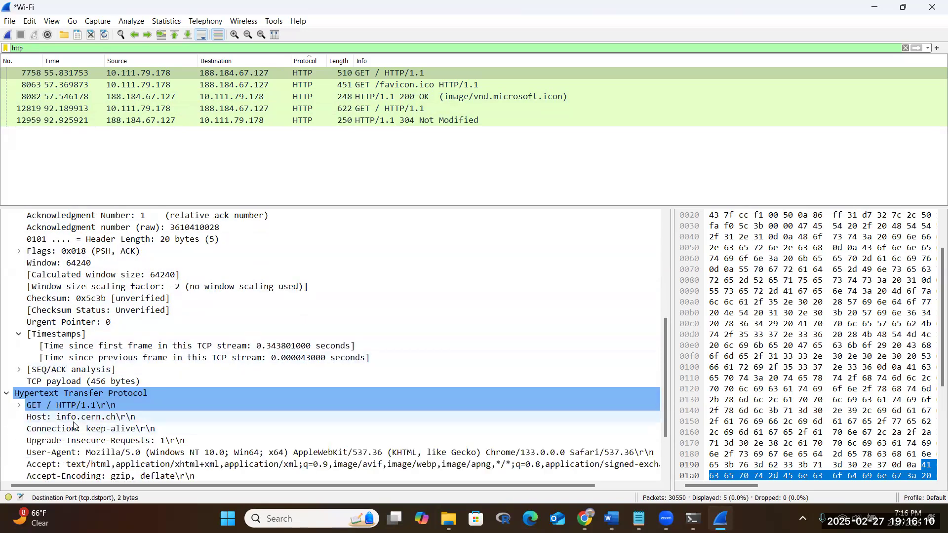
pyautogui.scroll(-2, 73, 425)
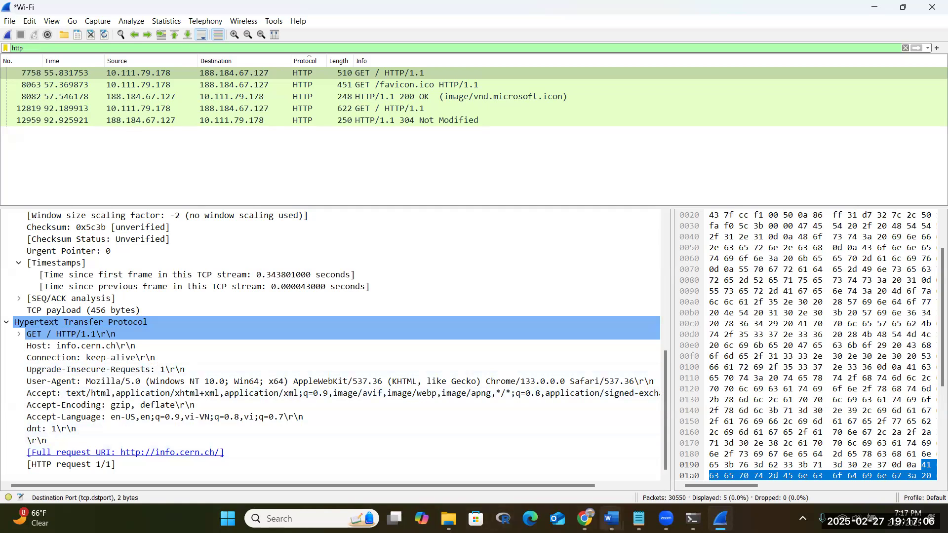
# Switch to the Unit 2 Lab-1 document in Word and review questions 13a and 13b on the time stamp and HTTP request or response
pyautogui.moveTo(611, 518)
pyautogui.click(704, 467)
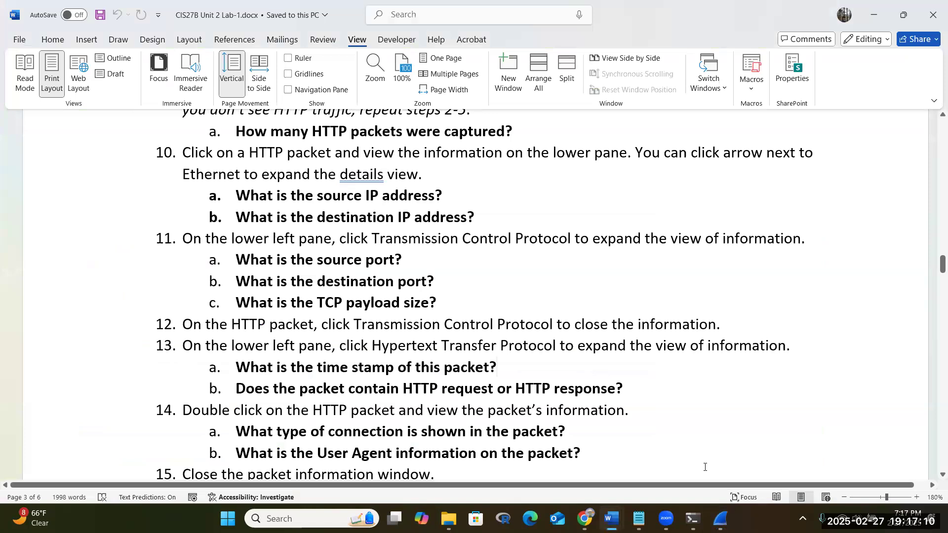
pyautogui.scroll(-1, 704, 467)
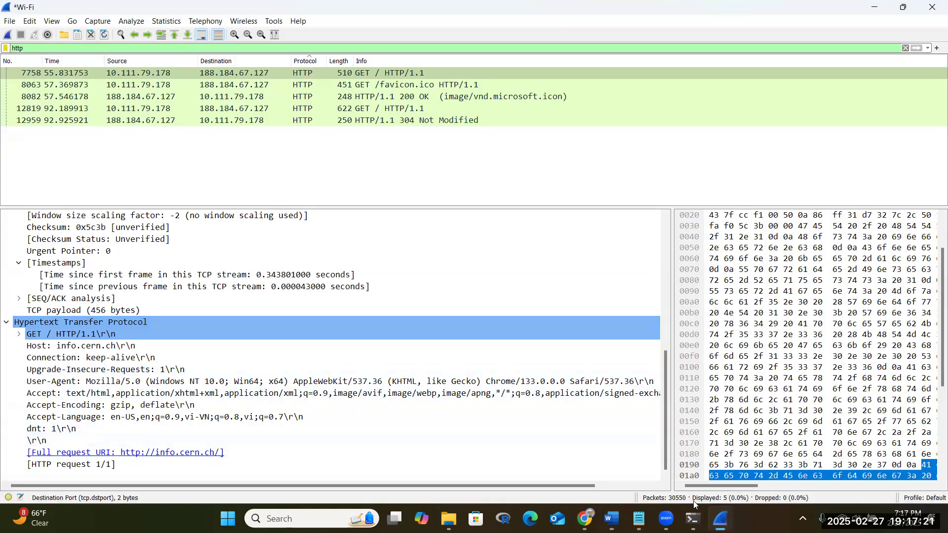
# Return to Wireshark, check packet 7758's HTTP fields for a time stamp, compare packet 8082 and reselect packet 7758
pyautogui.click(720, 518)
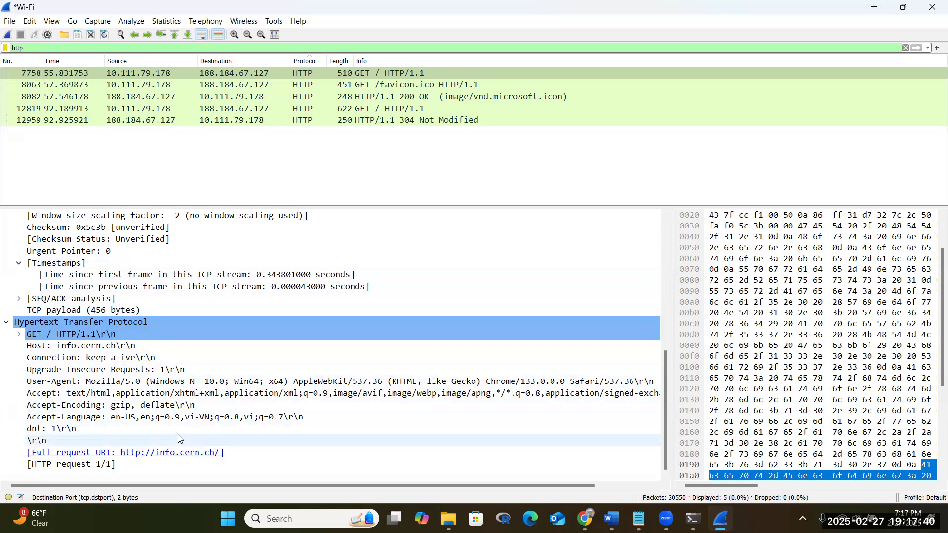
pyautogui.click(90, 374)
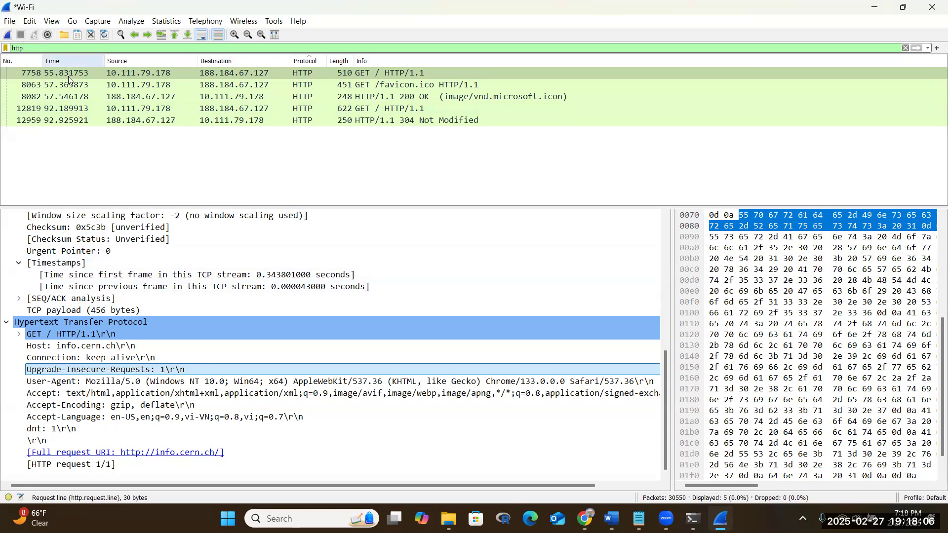
pyautogui.click(68, 100)
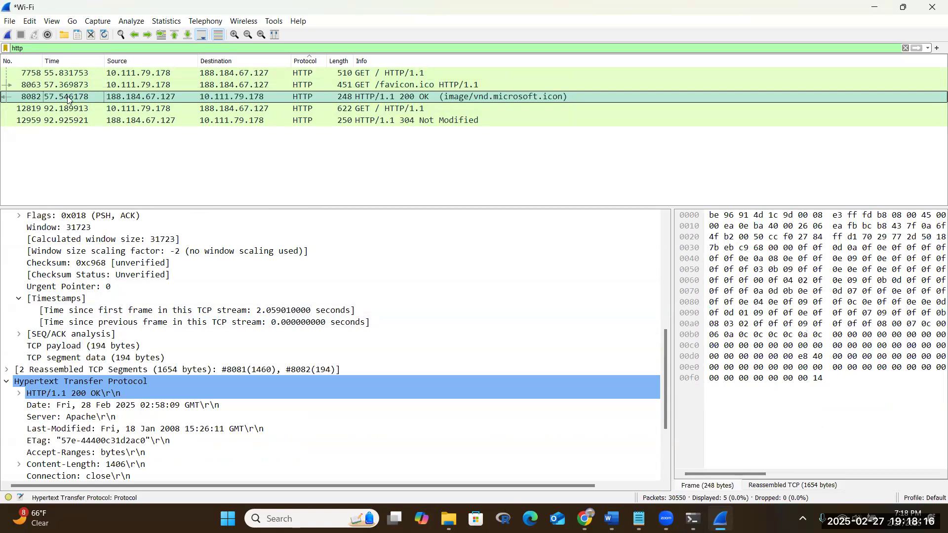
pyautogui.click(84, 75)
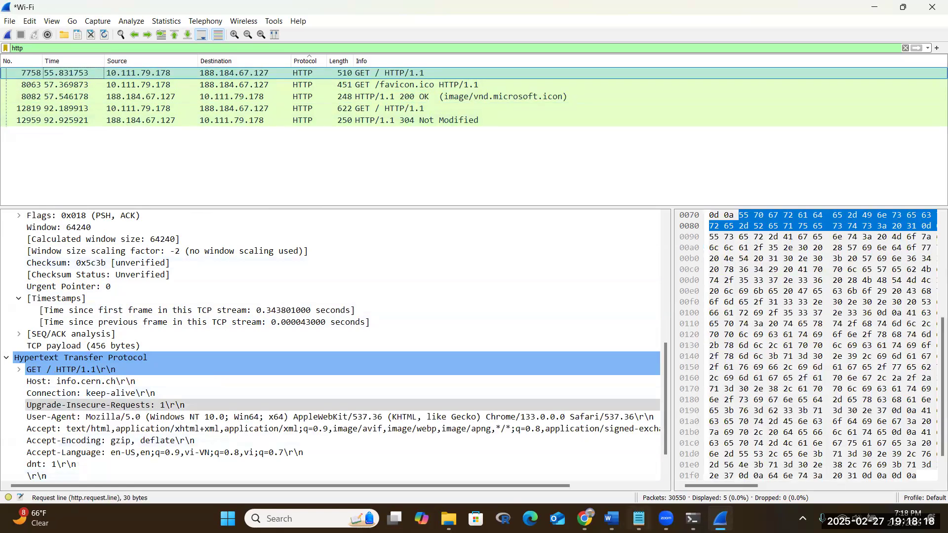
# Read instruction 14 in the Unit 2 Lab-1 document in Word, then return to Wireshark and open packet 7758 in its own window
pyautogui.click(612, 518)
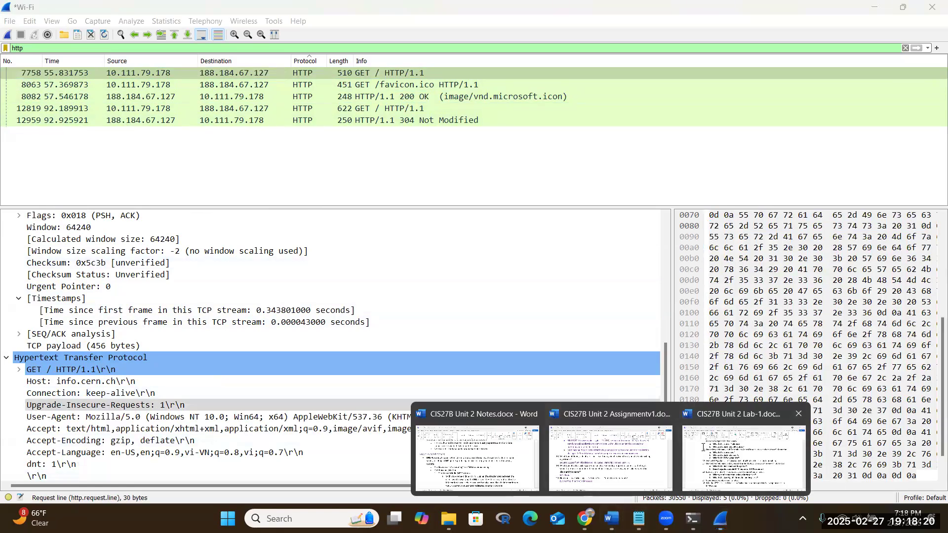
pyautogui.click(703, 447)
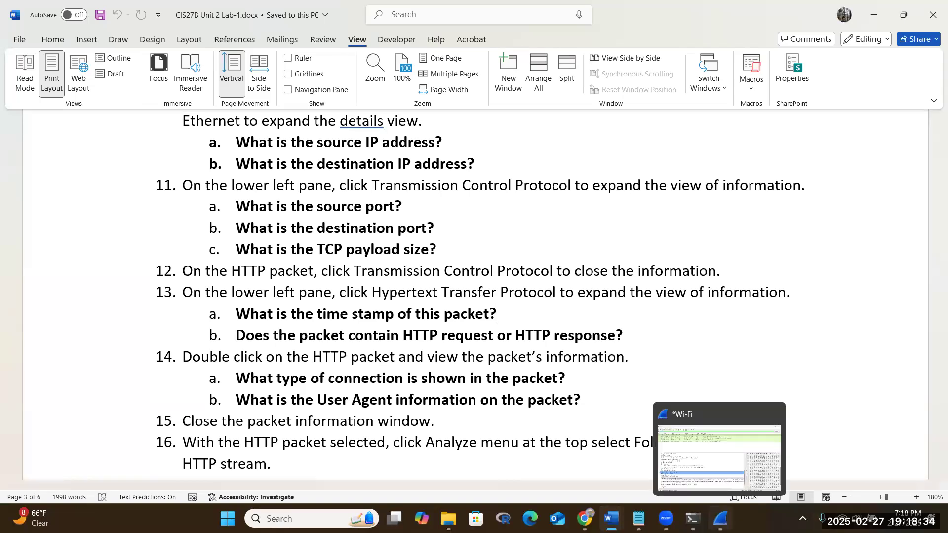
pyautogui.click(720, 518)
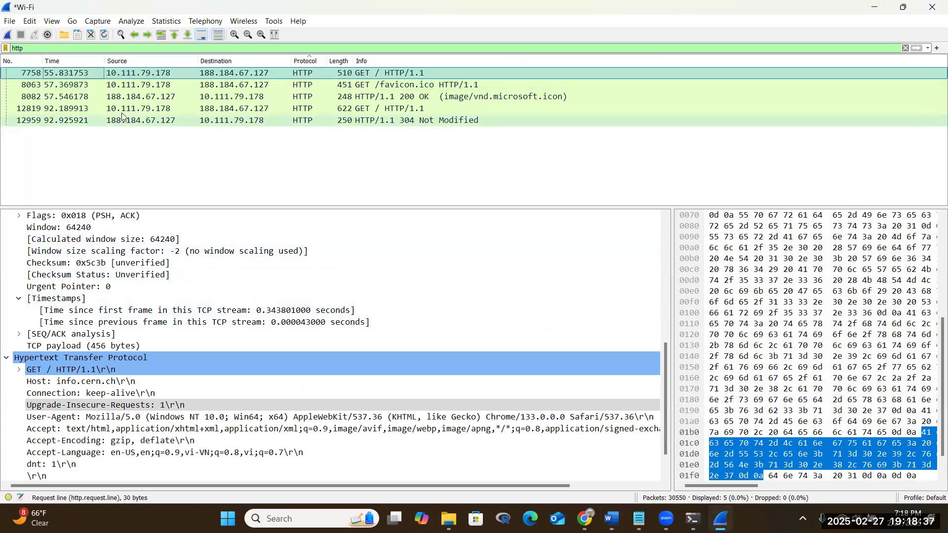
pyautogui.doubleClick(139, 74)
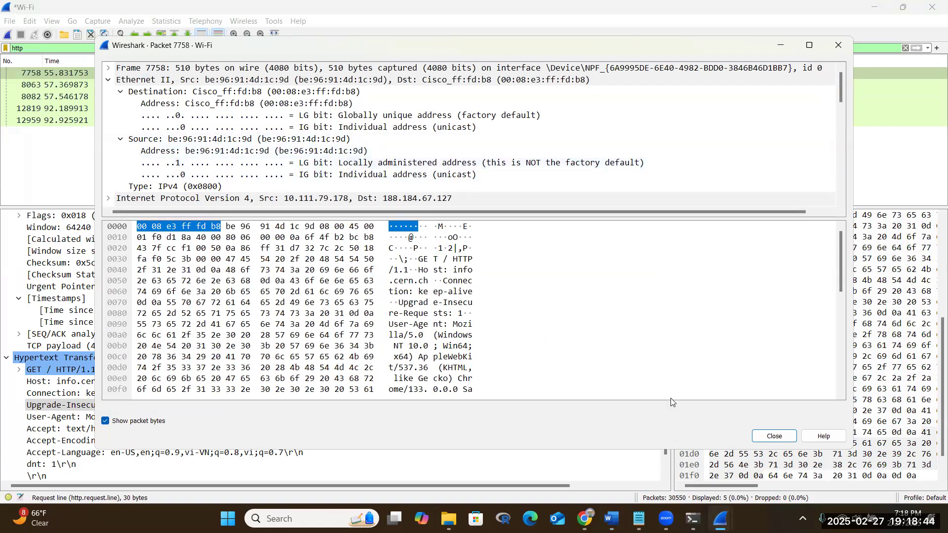
# Recheck questions 14a and 14b in the Word lab document, then examine the Connection and User-Agent fields in Wireshark's packet 7758 window
pyautogui.moveTo(611, 518)
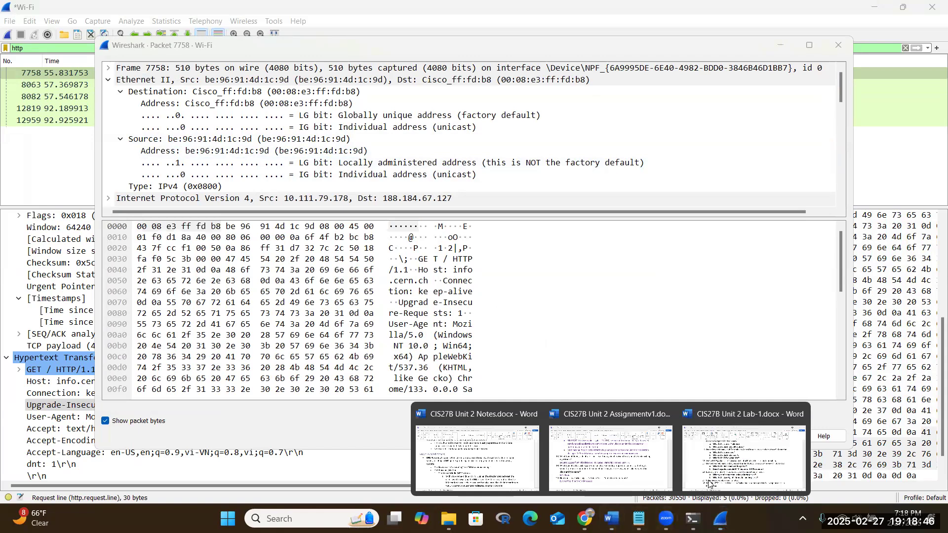
pyautogui.click(728, 464)
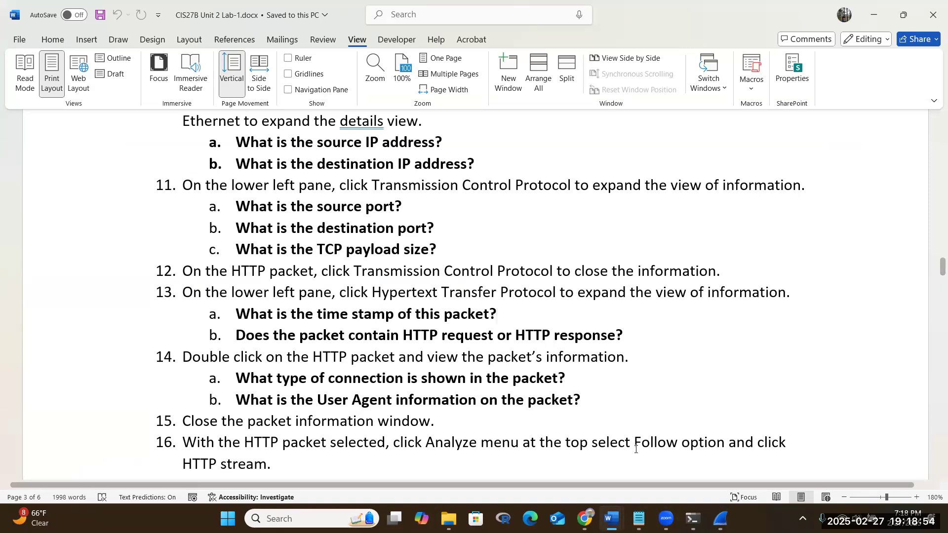
pyautogui.click(720, 518)
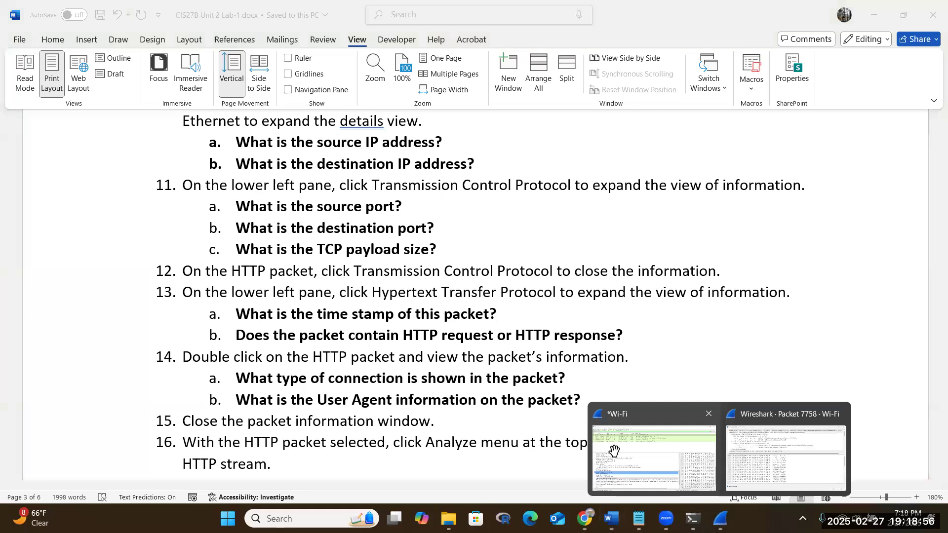
pyautogui.click(740, 455)
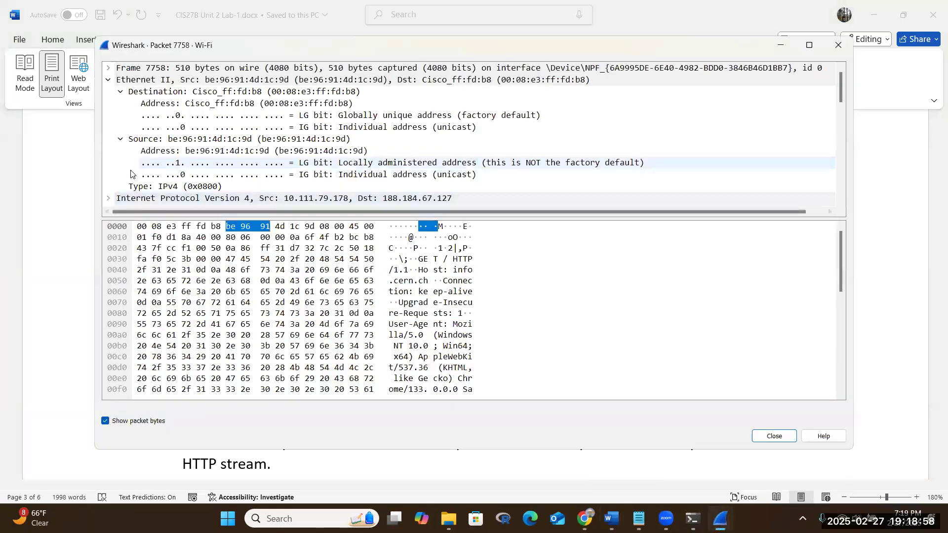
pyautogui.scroll(-10, 199, 143)
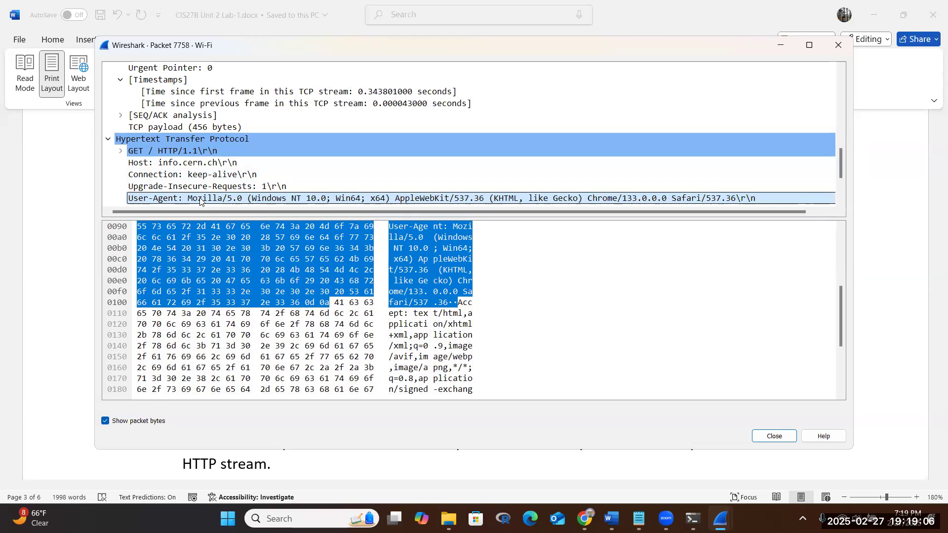
pyautogui.scroll(-1, 200, 200)
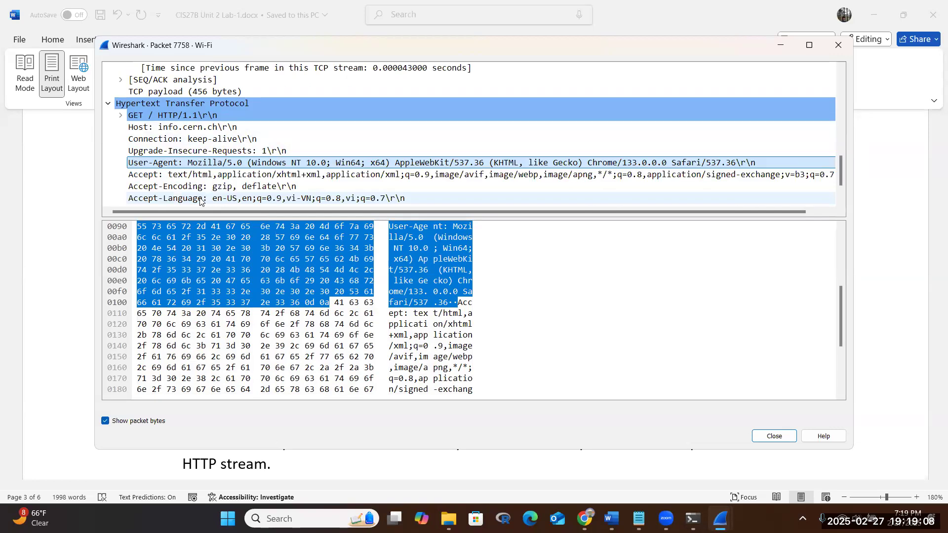
# Examine the Host and Connection fields of packet 7758, then read instructions 15 and 16 in the Unit 2 Lab-1 document in Word
pyautogui.click(183, 128)
pyautogui.click(180, 139)
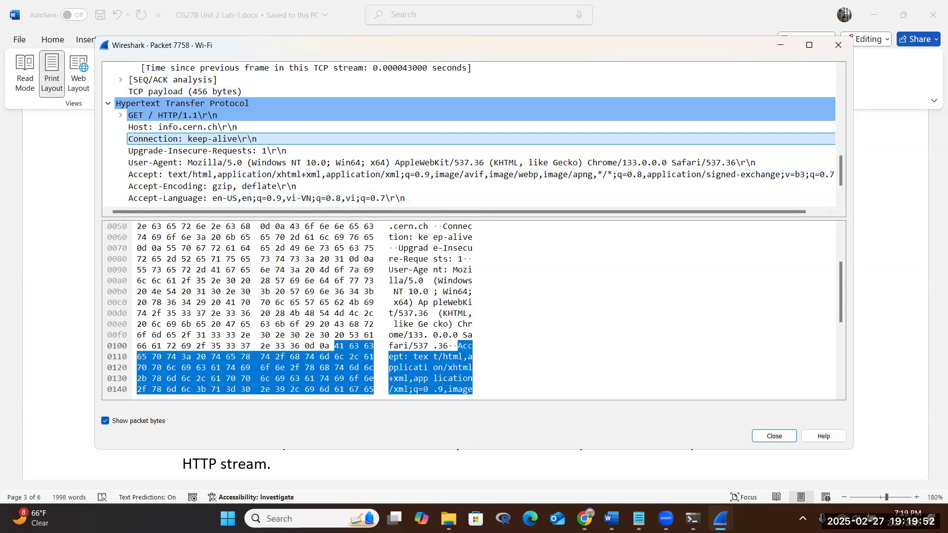
pyautogui.click(611, 518)
pyautogui.click(614, 415)
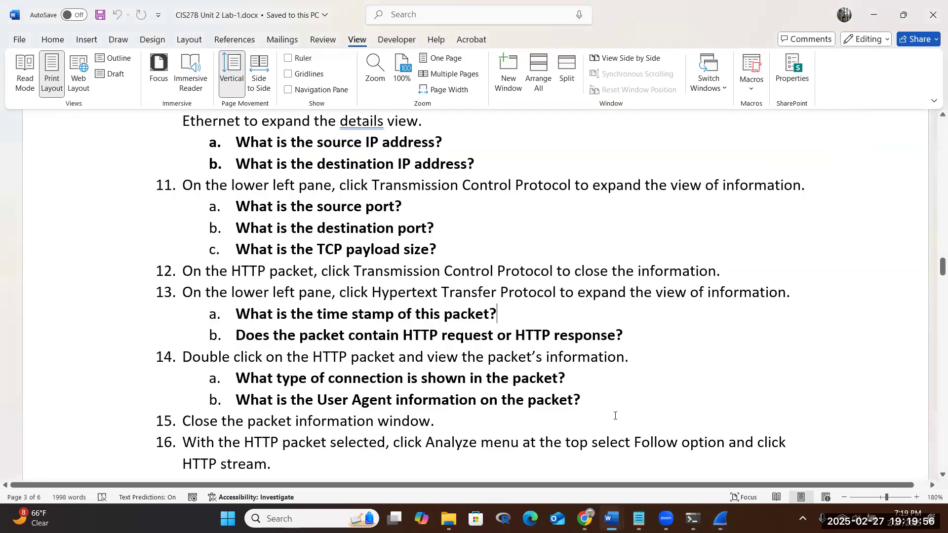
pyautogui.scroll(-3, 614, 416)
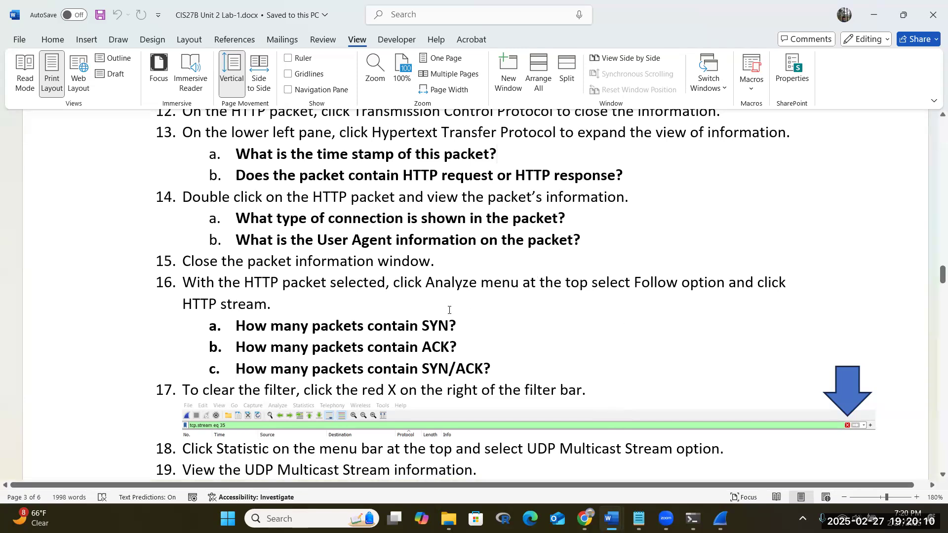
pyautogui.click(461, 321)
pyautogui.click(501, 355)
# Return to Wireshark, close the packet 7758 window and bring the main Wi-Fi capture window forward
pyautogui.moveTo(721, 517)
pyautogui.click(740, 481)
pyautogui.click(740, 482)
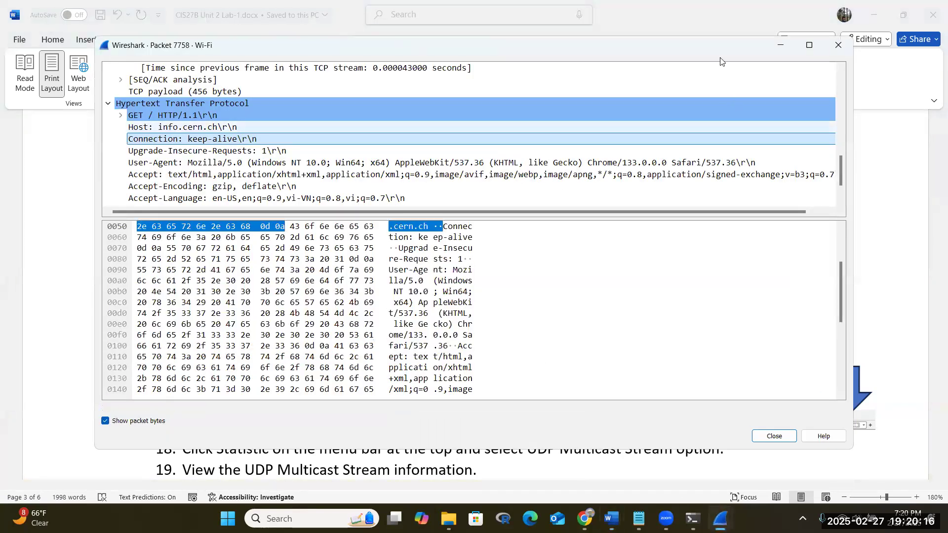
pyautogui.click(838, 45)
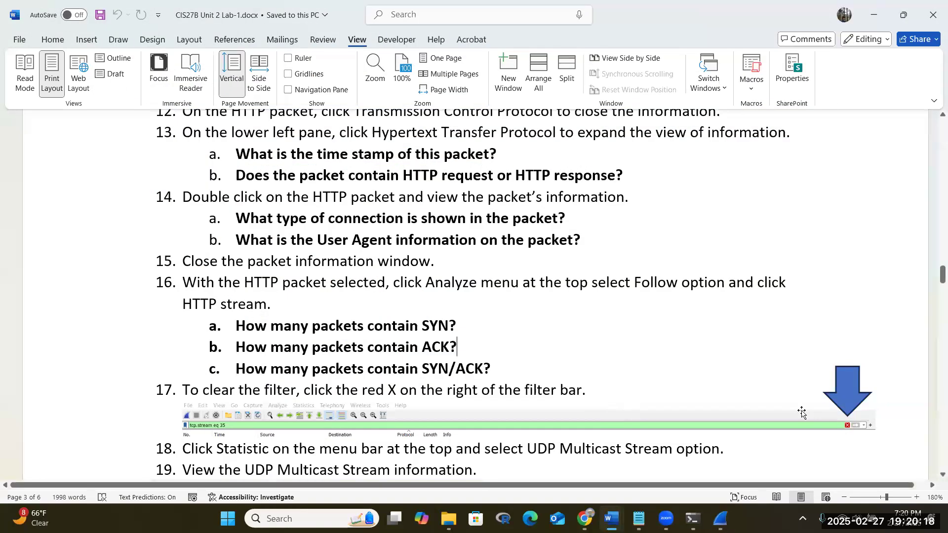
pyautogui.click(712, 515)
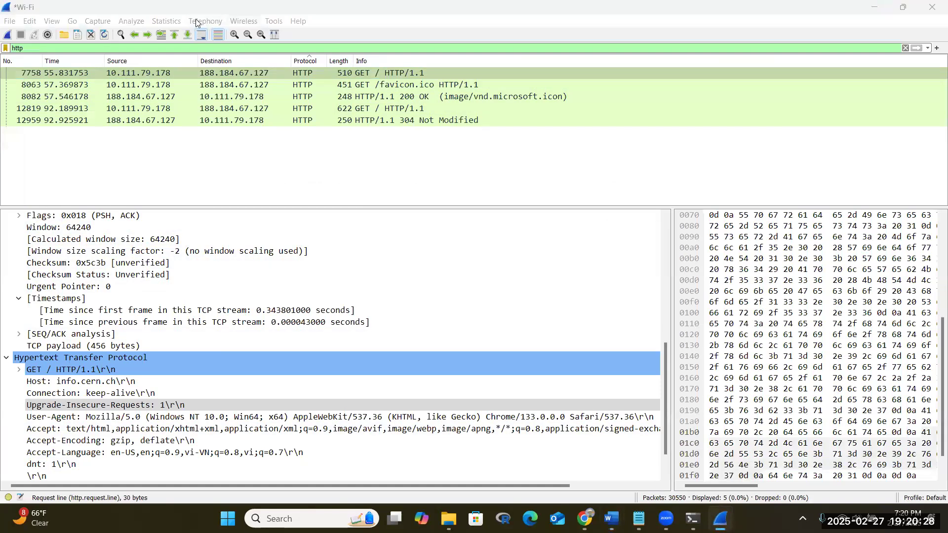
# Recheck instruction 16 in the Word lab document, highlighting the Follow option and HTTP stream wording
pyautogui.click(129, 23)
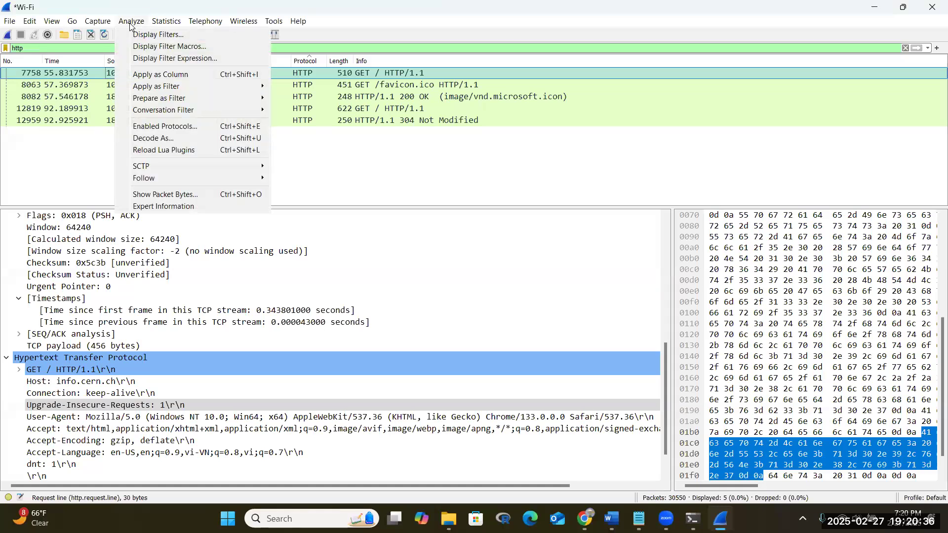
pyautogui.moveTo(166, 21)
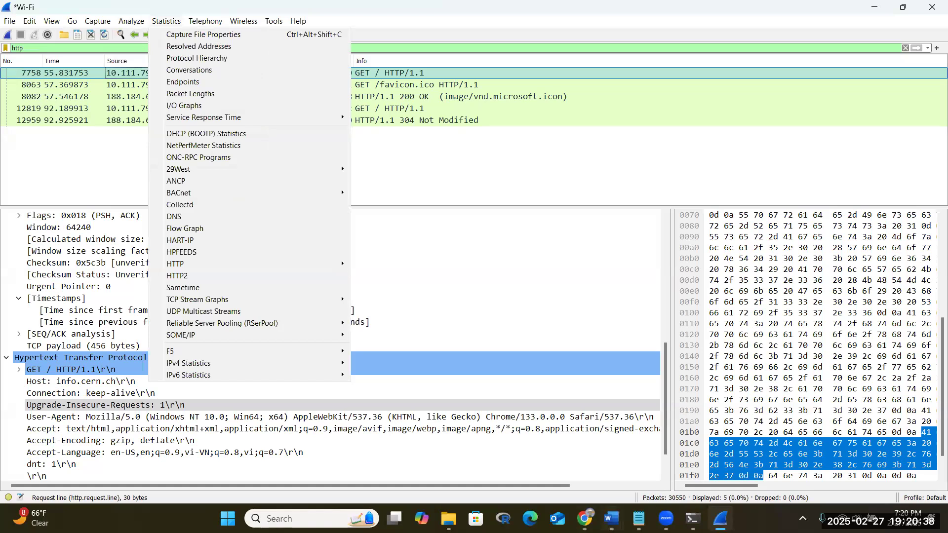
pyautogui.click(611, 518)
pyautogui.click(747, 457)
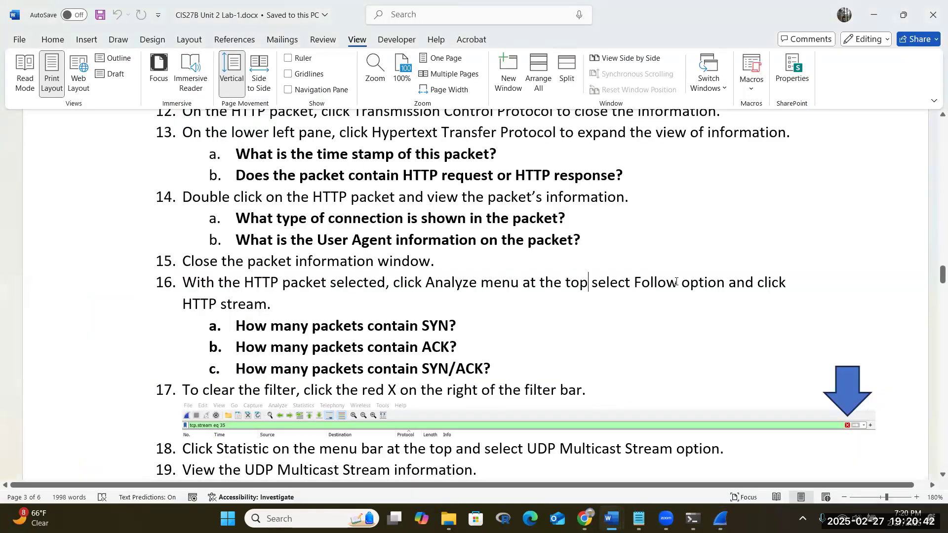
pyautogui.moveTo(588, 282); pyautogui.dragTo(703, 282)
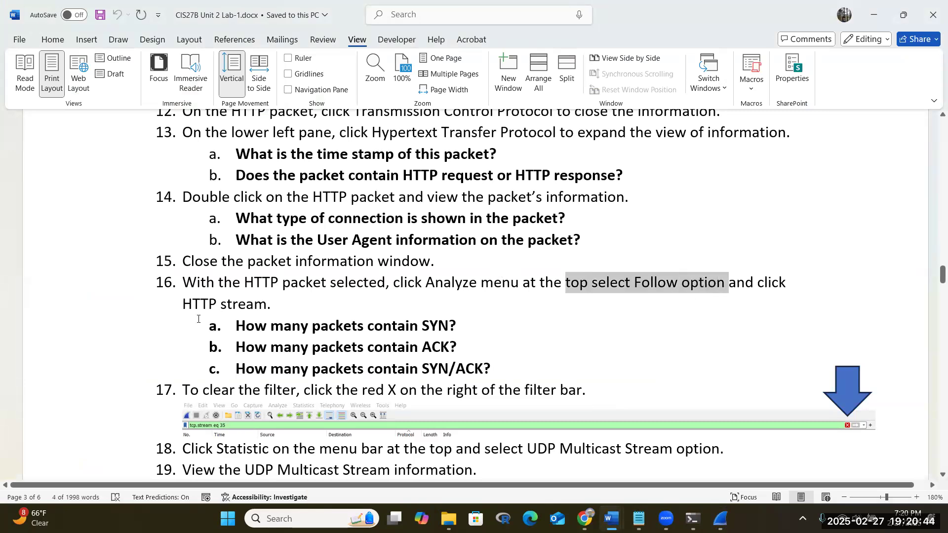
pyautogui.moveTo(183, 305); pyautogui.dragTo(267, 304)
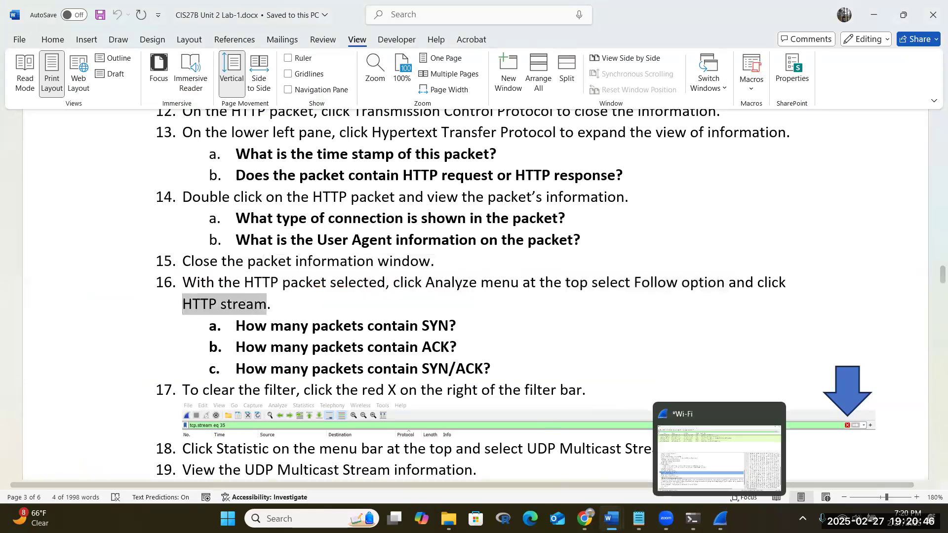
# Switch back to Wireshark and follow the HTTP stream of packet 7758
pyautogui.click(720, 519)
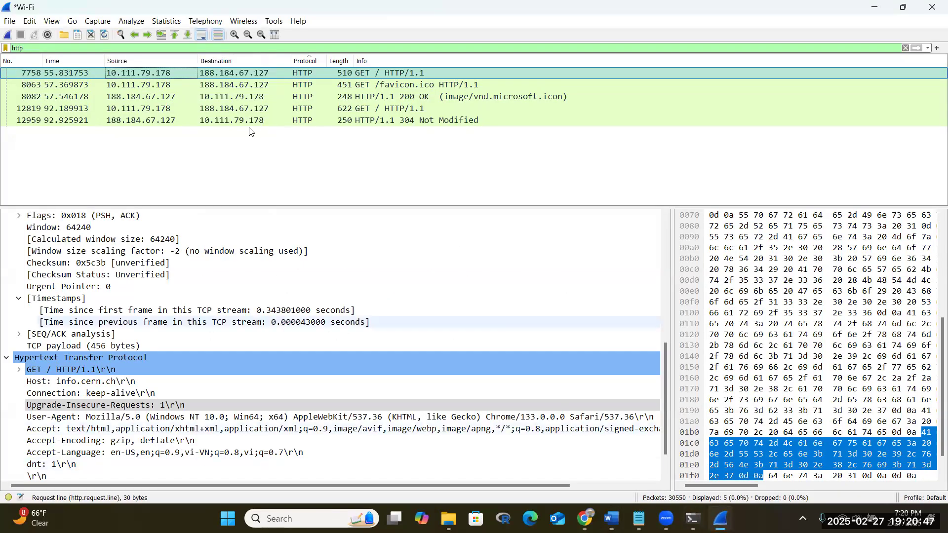
pyautogui.click(124, 22)
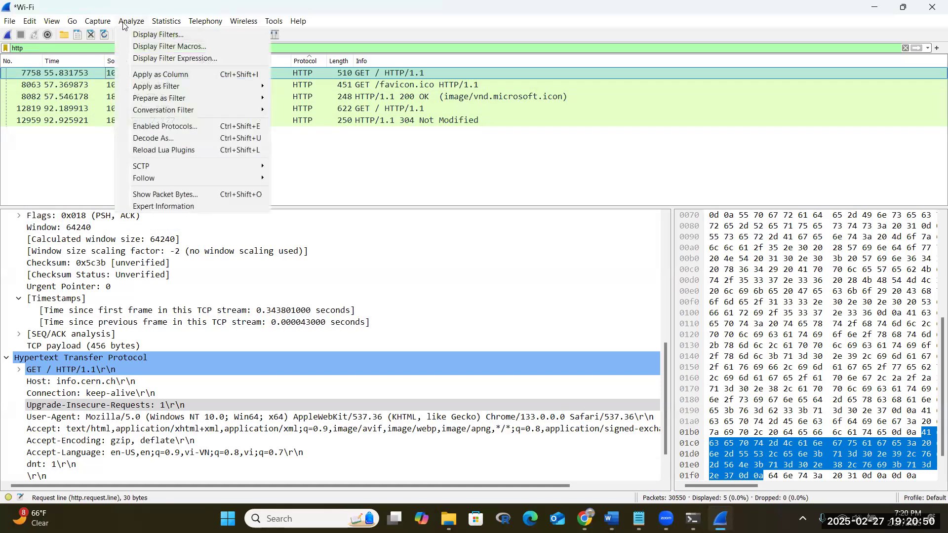
pyautogui.moveTo(147, 178)
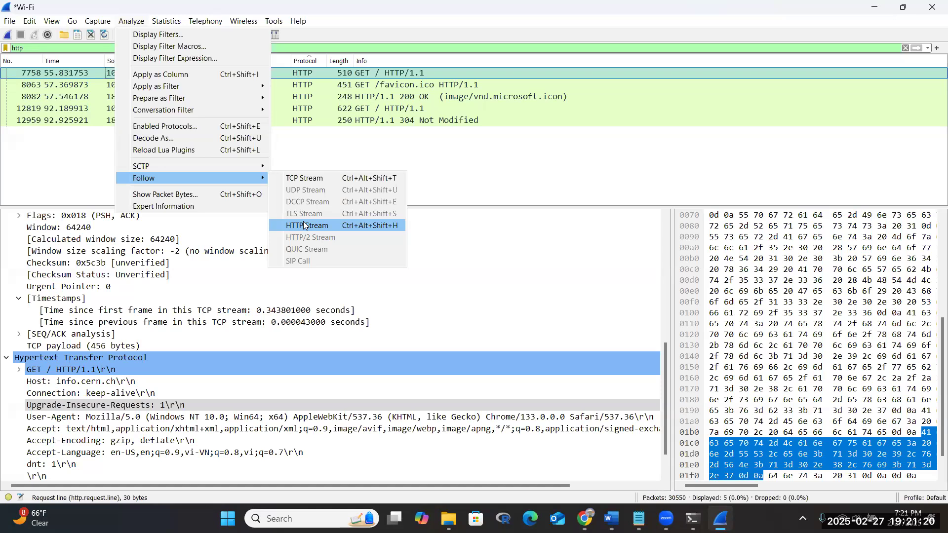
pyautogui.click(304, 225)
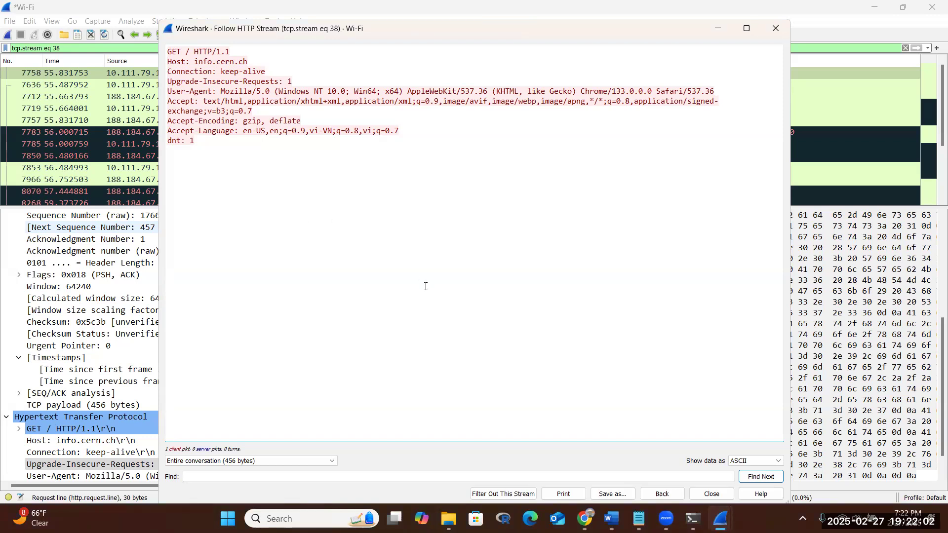
# Review questions 16a to 16c in Word, then examine the followed HTTP stream and its filtered packets in Wireshark for SYN and ACK flags
pyautogui.click(612, 518)
pyautogui.click(699, 446)
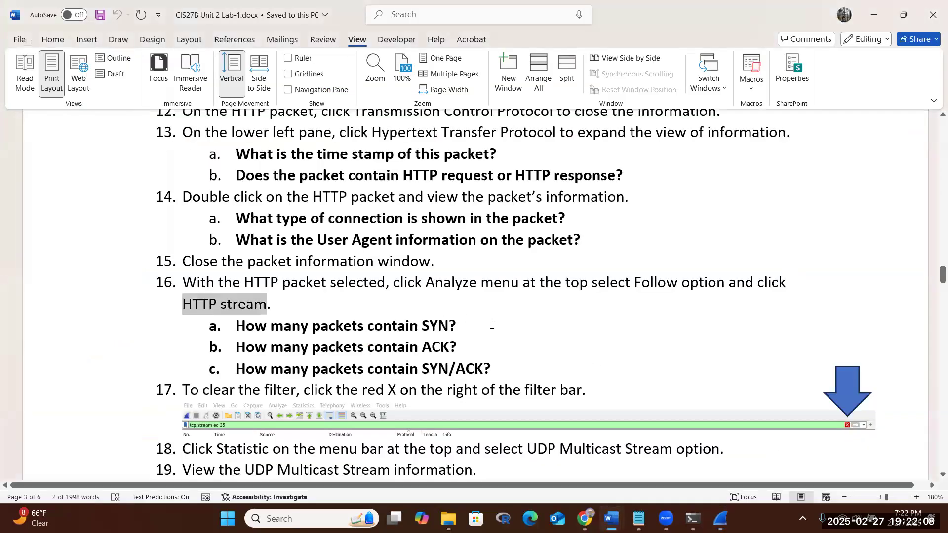
pyautogui.click(485, 321)
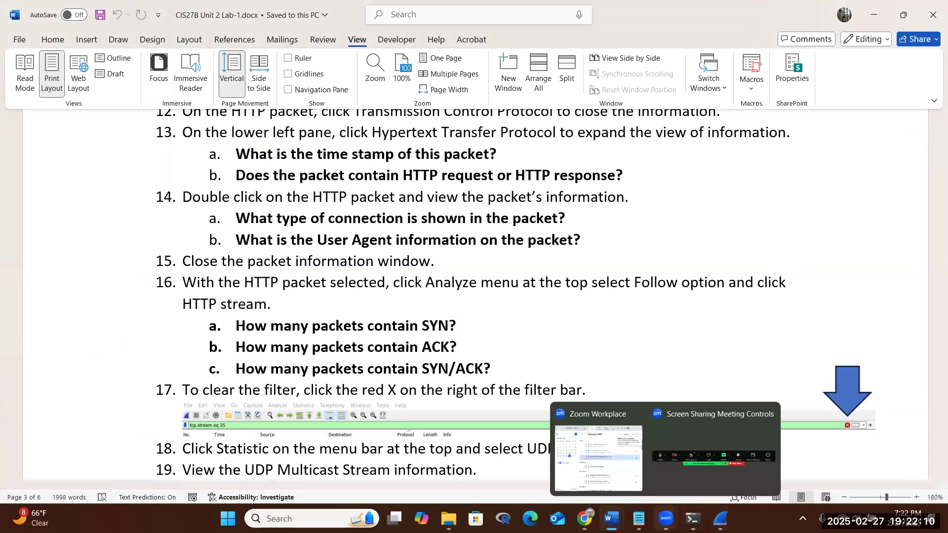
pyautogui.click(720, 518)
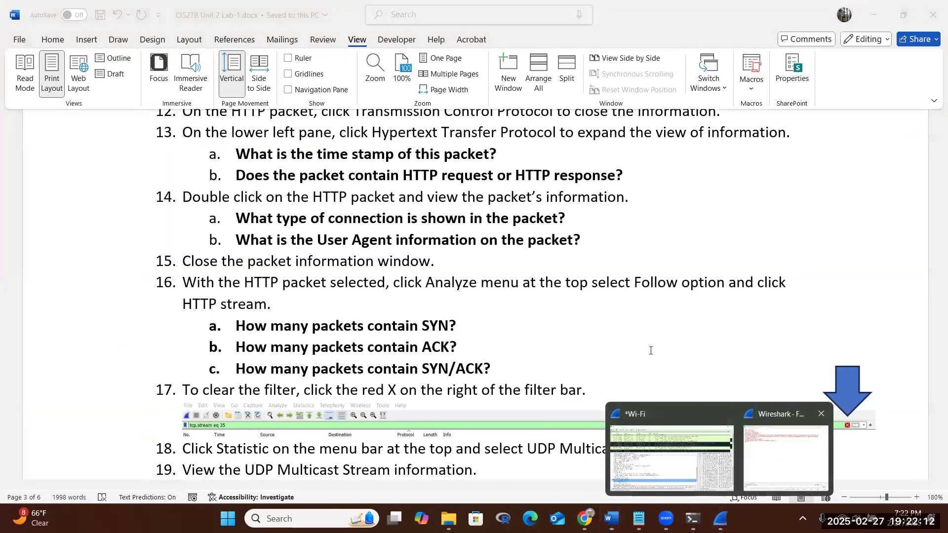
pyautogui.click(785, 445)
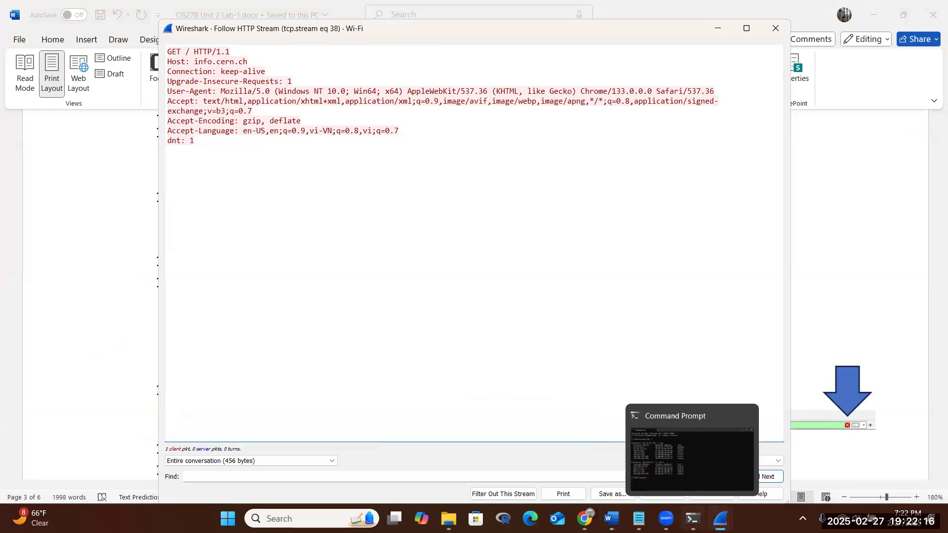
pyautogui.click(667, 454)
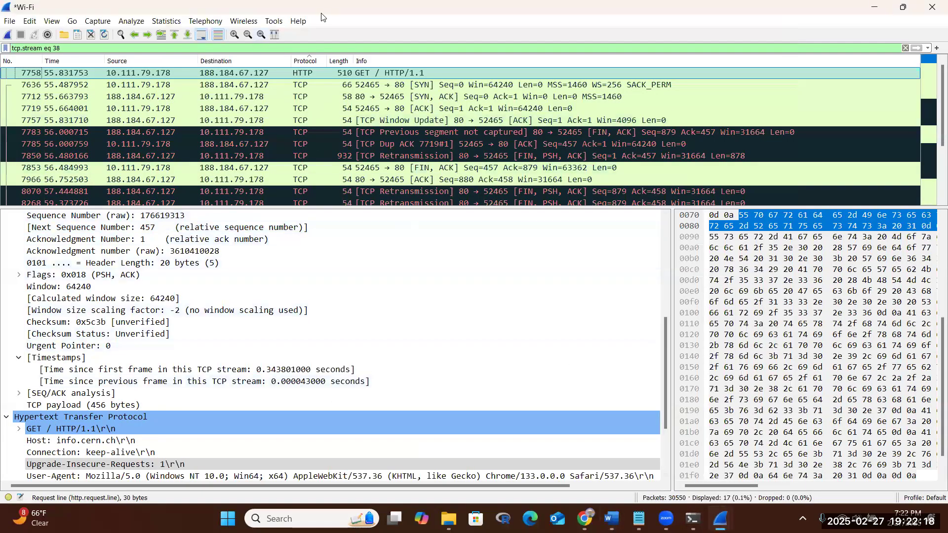
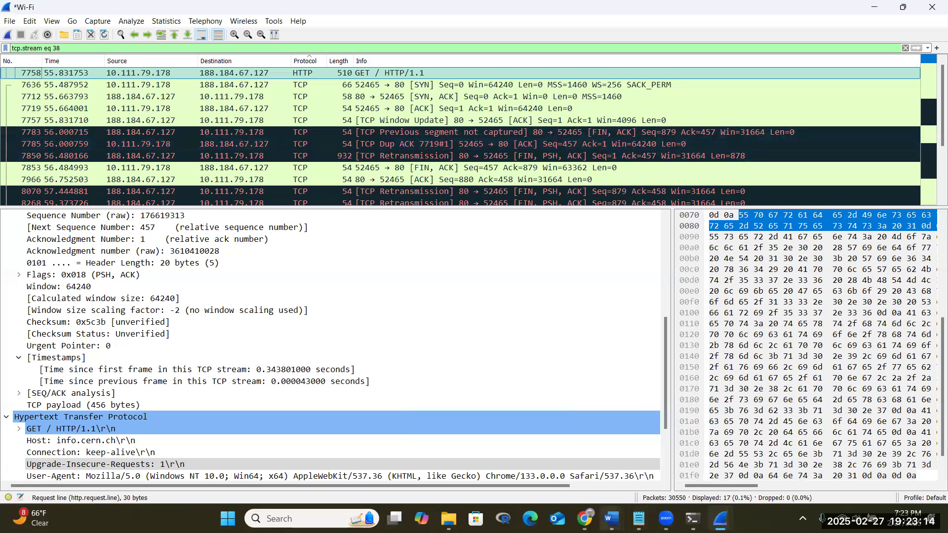
# Read instruction 17 onward in the Word lab document, then return to Wireshark and clear the tcp.stream eq 38 display filter
pyautogui.click(612, 518)
pyautogui.click(732, 442)
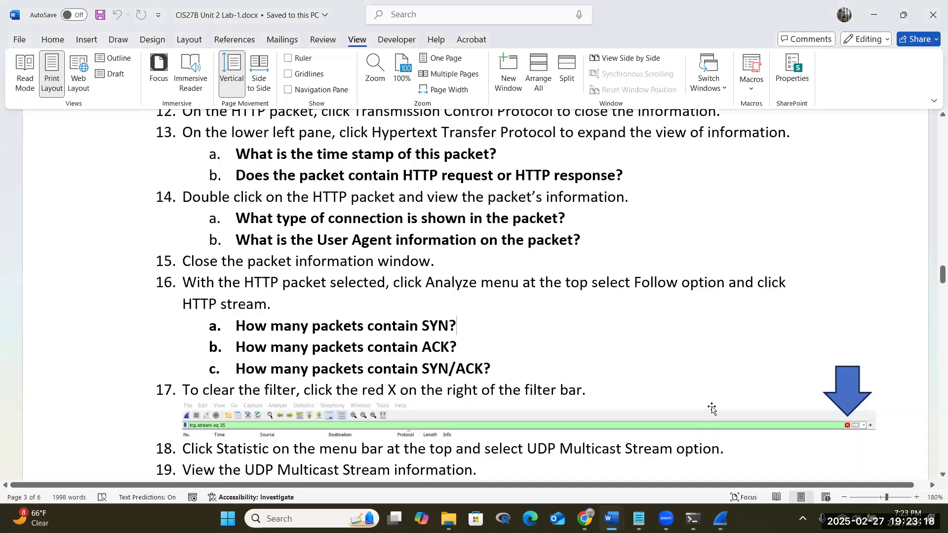
pyautogui.scroll(-2, 712, 407)
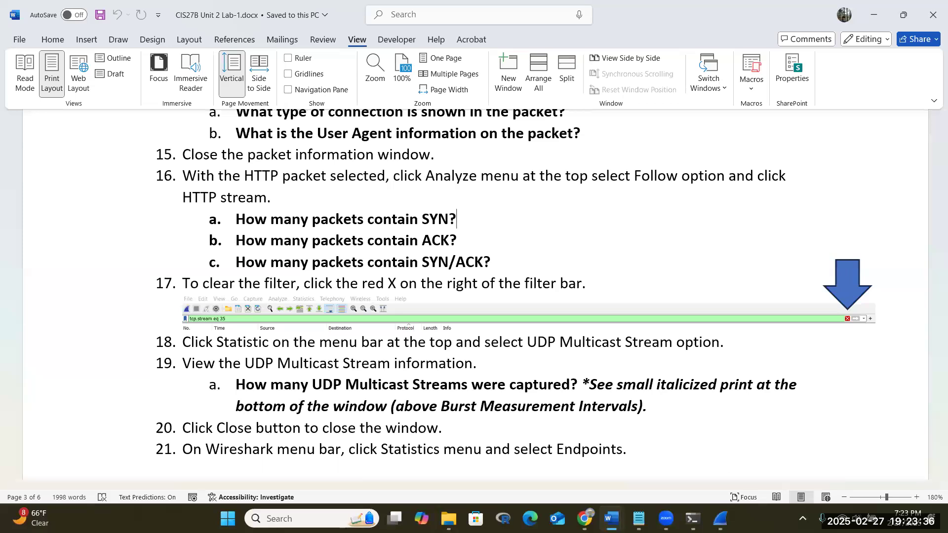
pyautogui.click(720, 518)
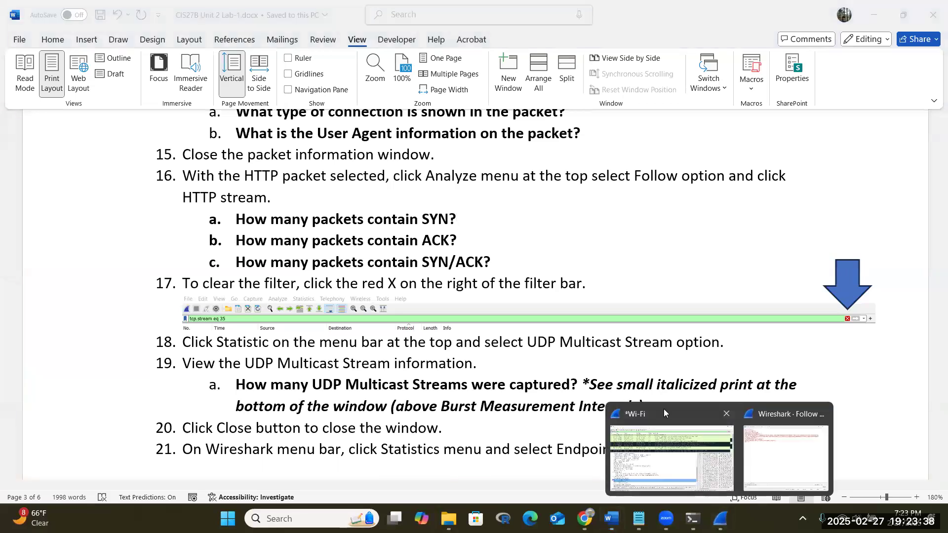
pyautogui.click(704, 488)
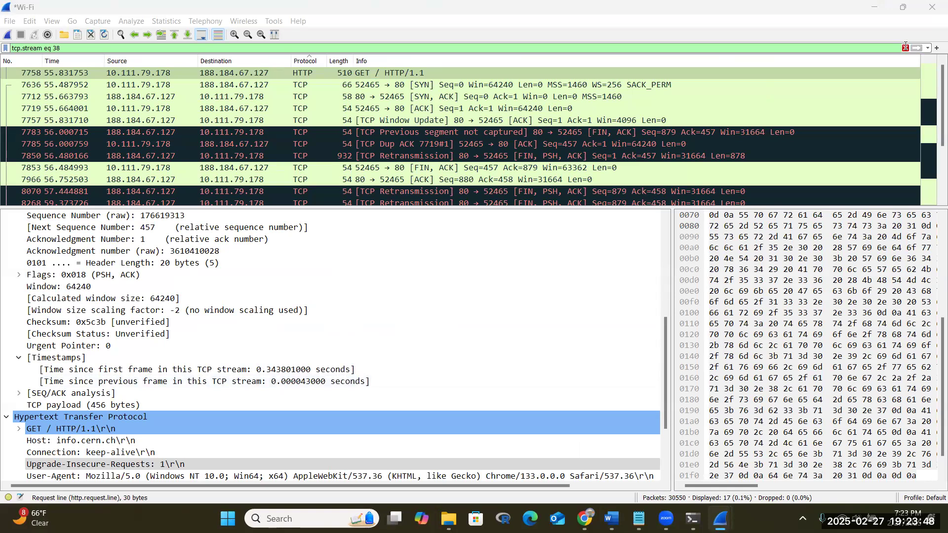
pyautogui.click(905, 47)
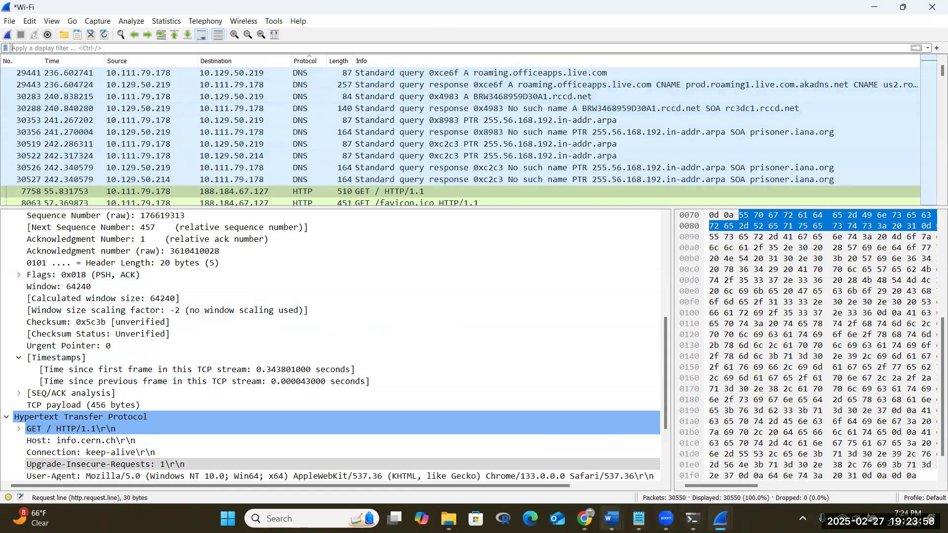
# Read instruction 18 in the Word lab document, then open Wireshark's UDP Multicast Streams statistics and move the window up to show its summary
pyautogui.moveTo(610, 518)
pyautogui.click(709, 470)
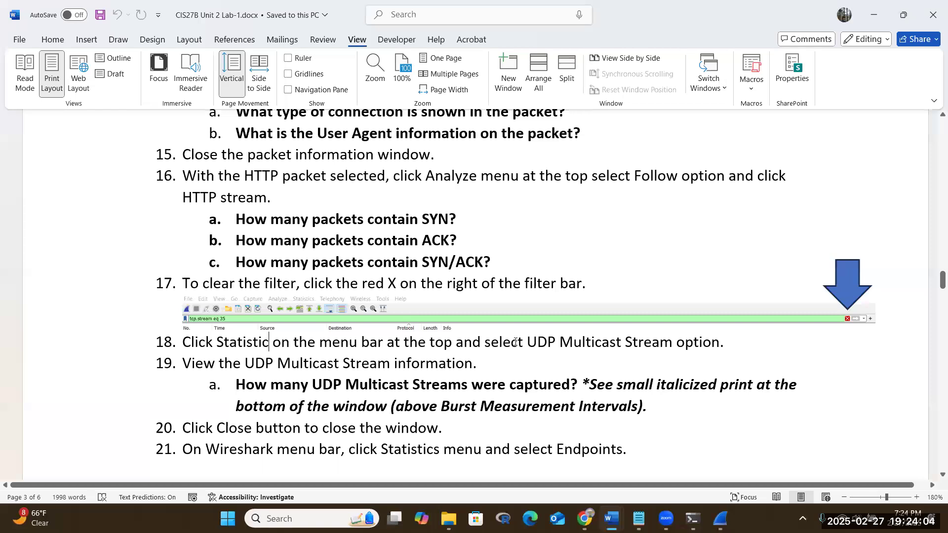
pyautogui.moveTo(514, 343); pyautogui.dragTo(653, 344)
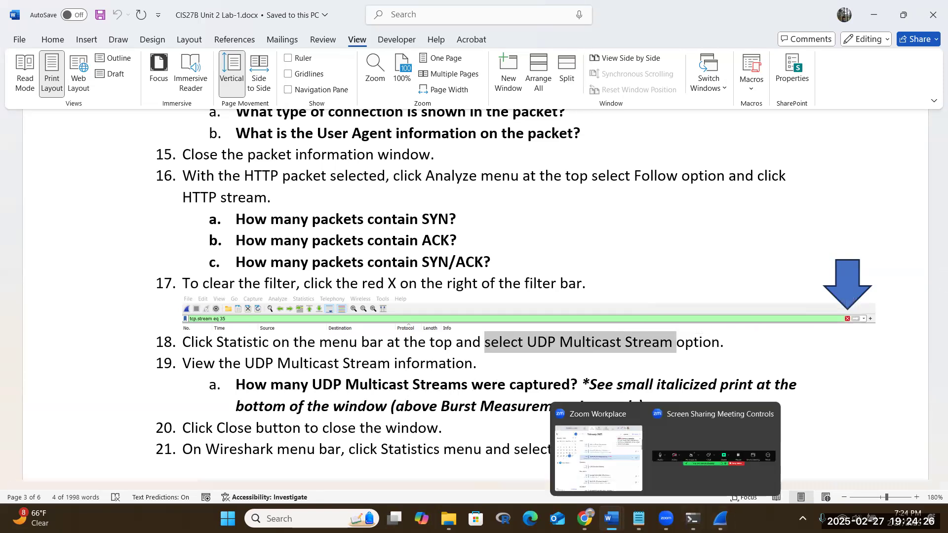
pyautogui.moveTo(713, 514)
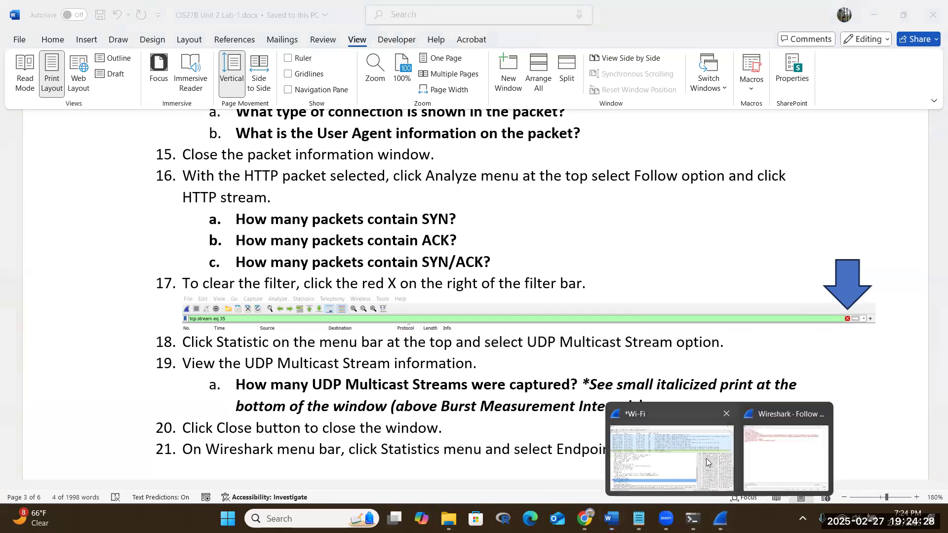
pyautogui.click(710, 464)
pyautogui.click(171, 21)
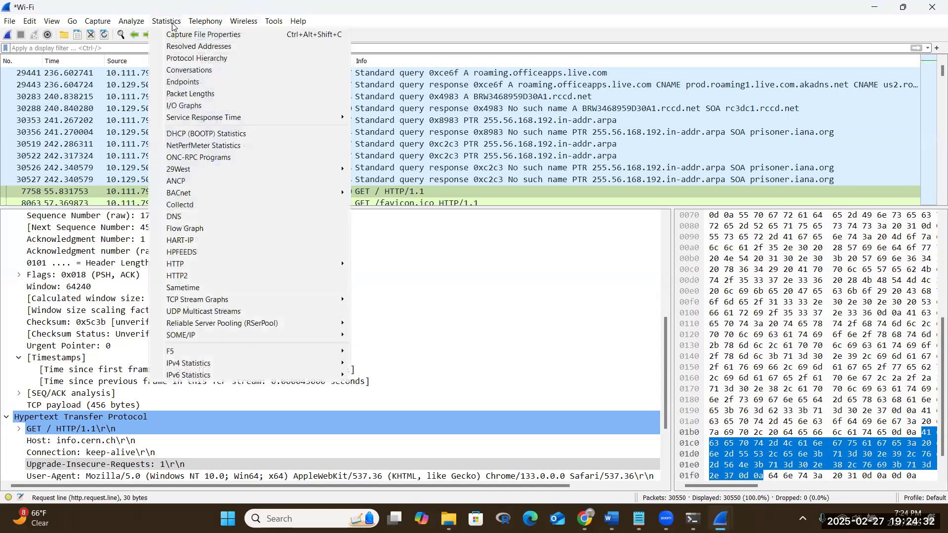
pyautogui.click(206, 312)
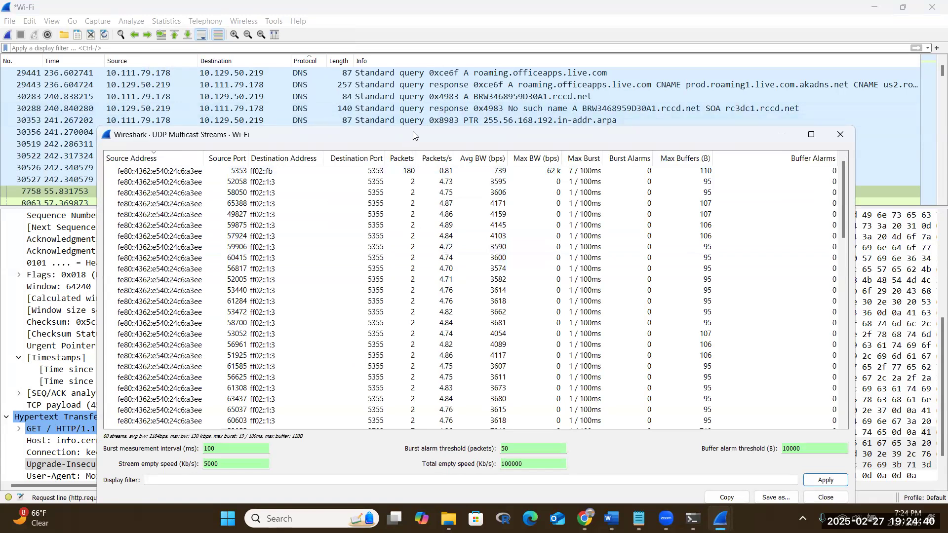
pyautogui.moveTo(413, 135); pyautogui.dragTo(415, 54)
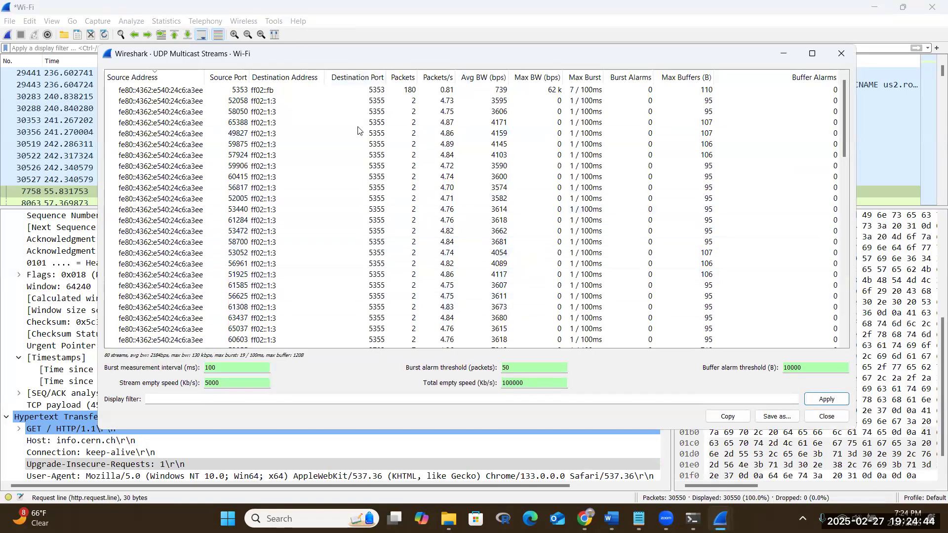
# Check question 19a in the Word lab document, then review Wireshark's UDP Multicast Streams list through to its end
pyautogui.moveTo(612, 519)
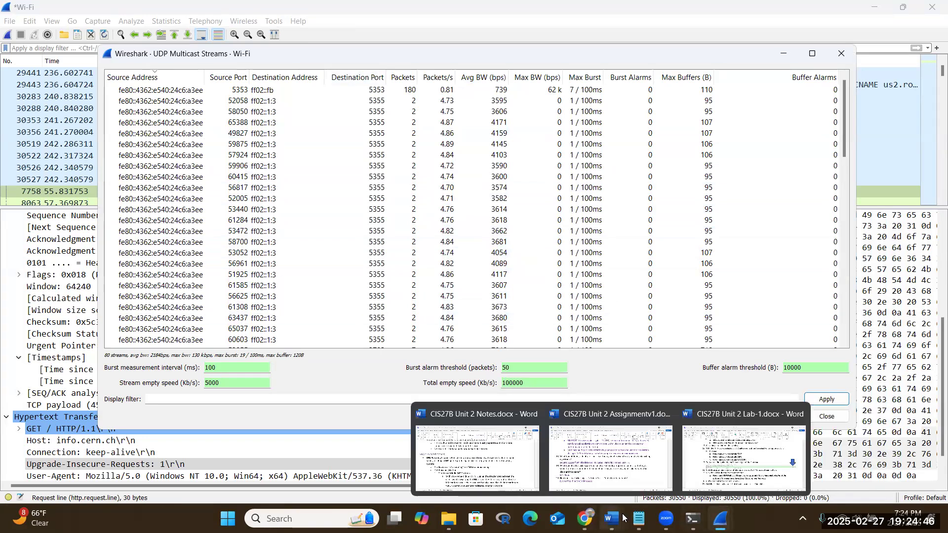
pyautogui.click(686, 466)
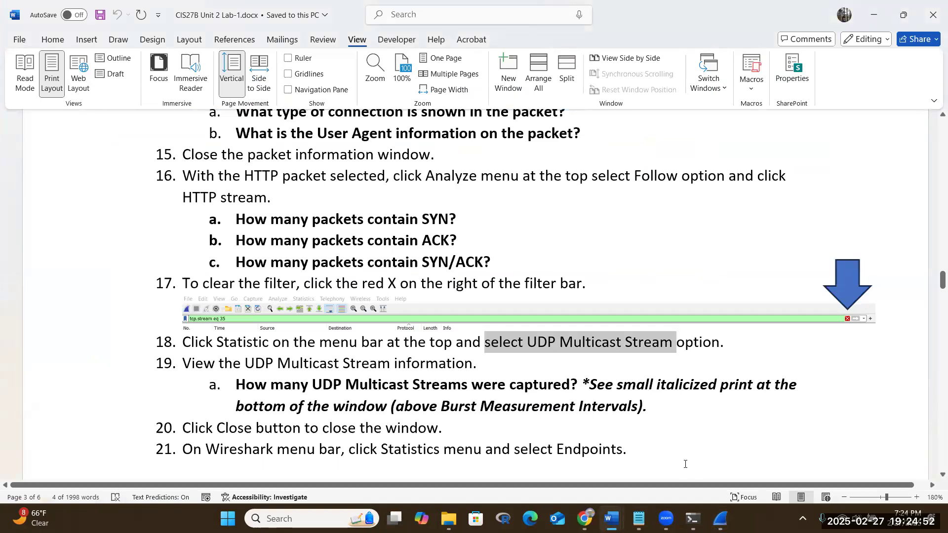
pyautogui.moveTo(721, 518)
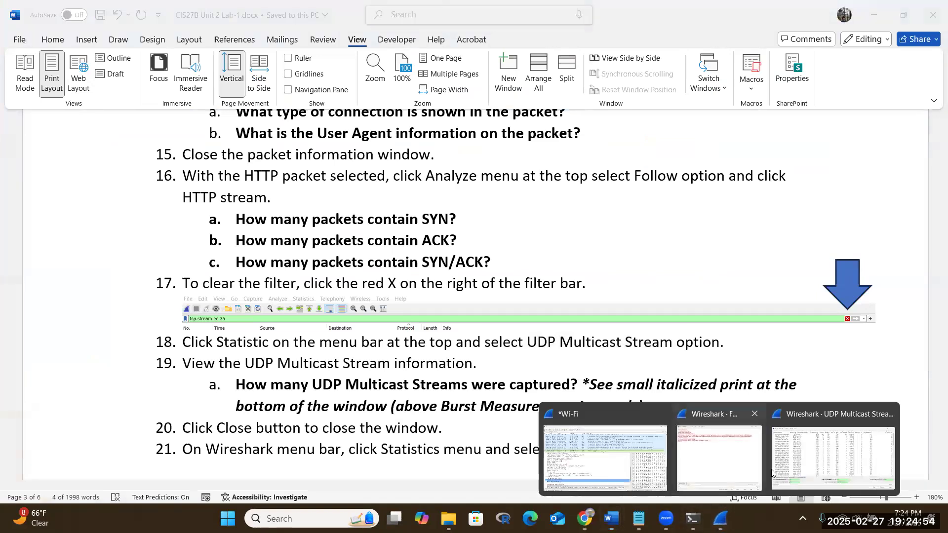
pyautogui.click(833, 456)
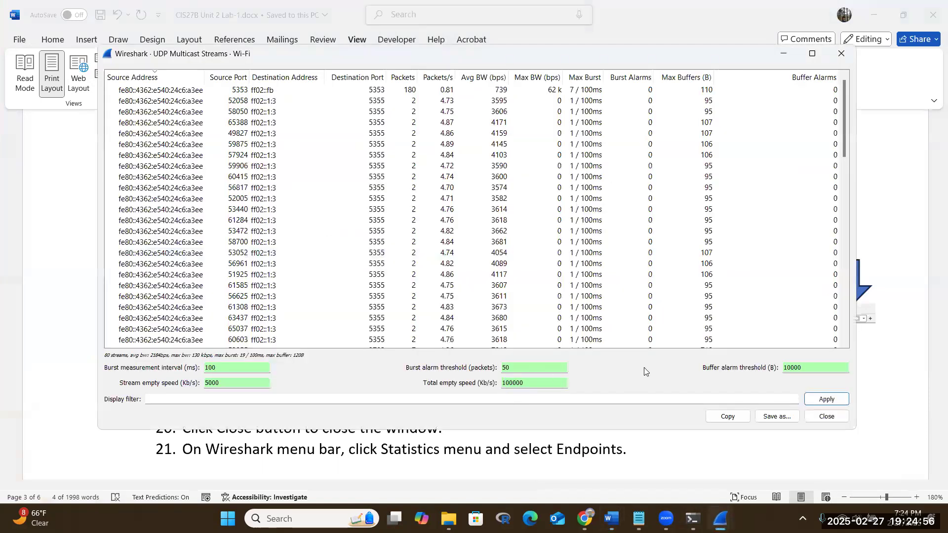
pyautogui.moveTo(843, 148); pyautogui.dragTo(877, 336)
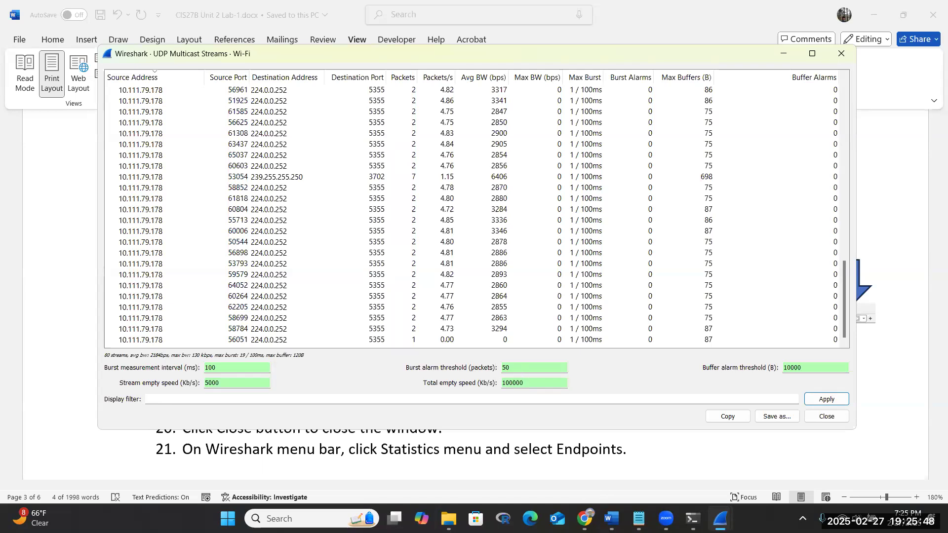
# Read instructions 20 and 21 in the Word lab document about closing the multicast window and viewing Endpoints
pyautogui.moveTo(611, 519)
pyautogui.click(611, 518)
pyautogui.click(755, 467)
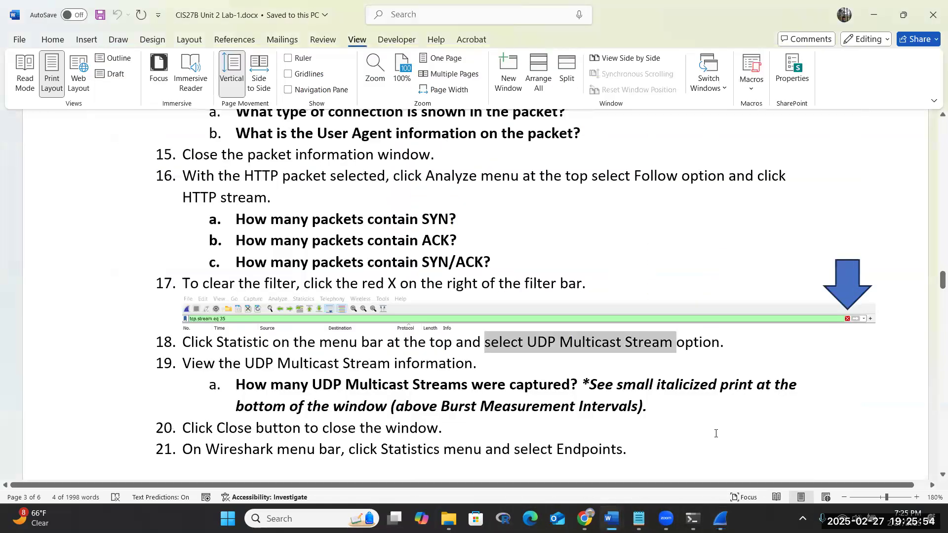
pyautogui.scroll(-1, 714, 427)
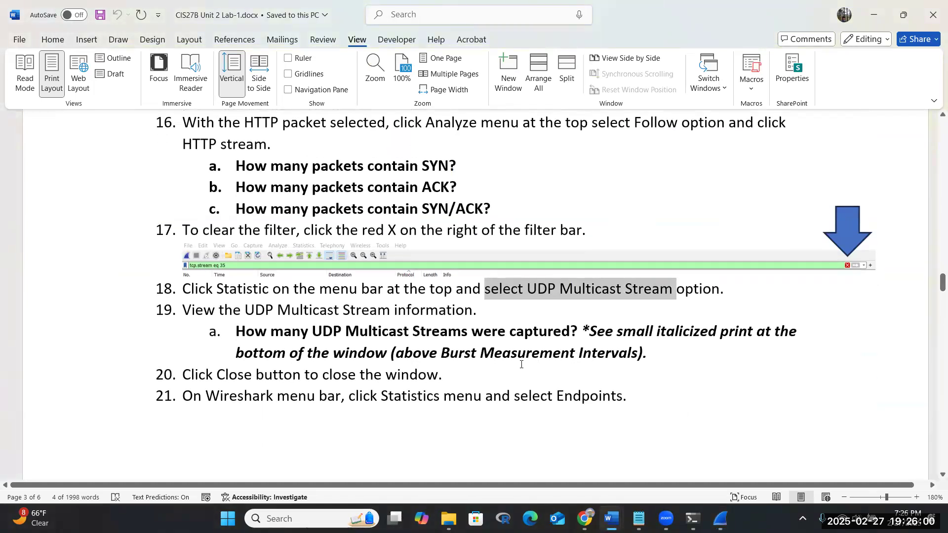
pyautogui.click(478, 374)
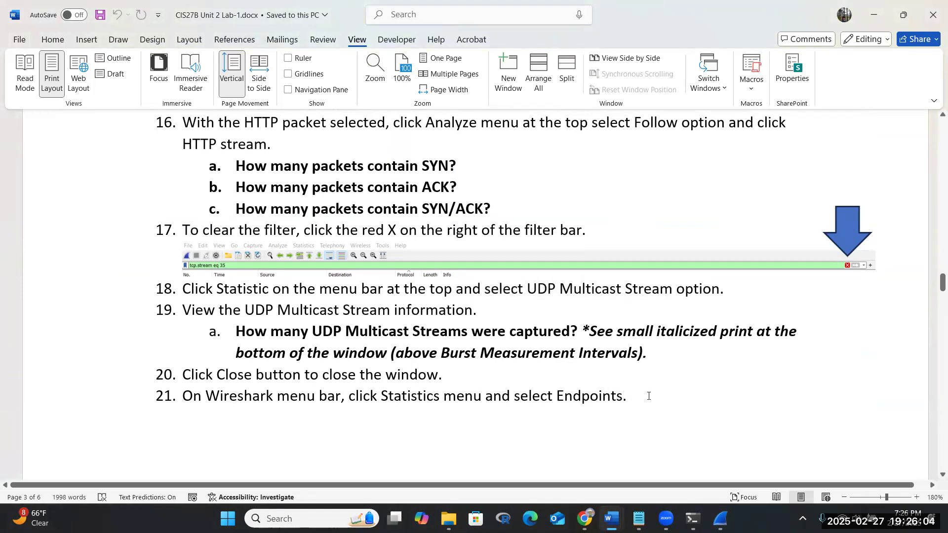
pyautogui.moveTo(656, 397); pyautogui.dragTo(556, 397)
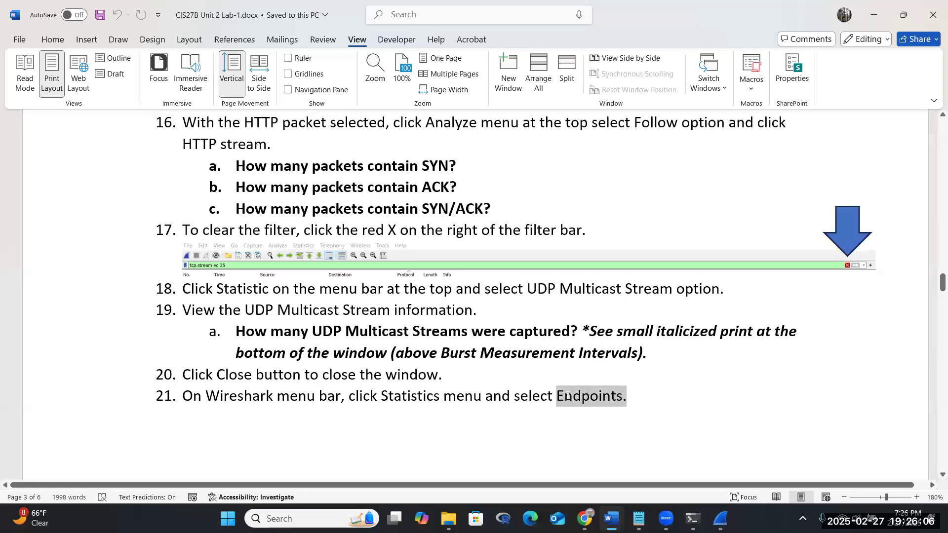
pyautogui.click(671, 404)
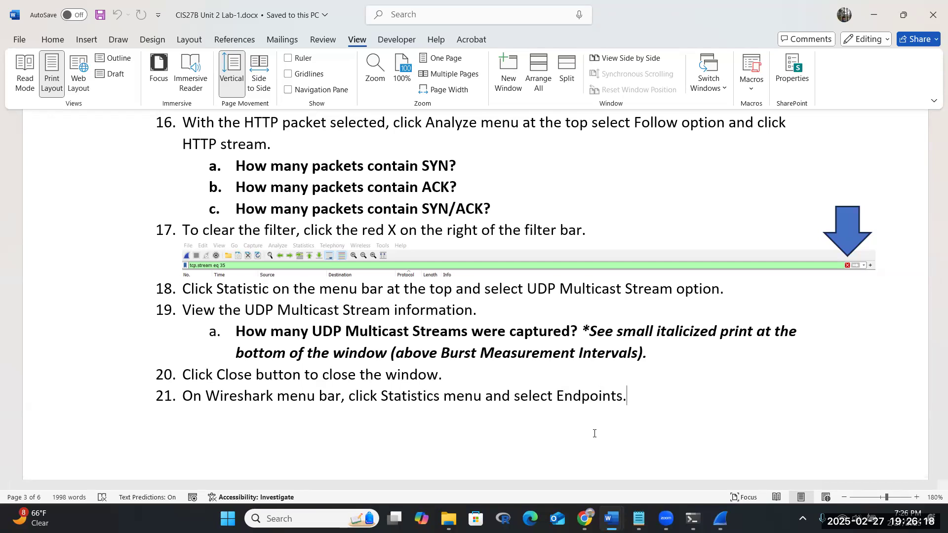
# Switch to Wireshark and close the UDP Multicast Streams window
pyautogui.moveTo(720, 518)
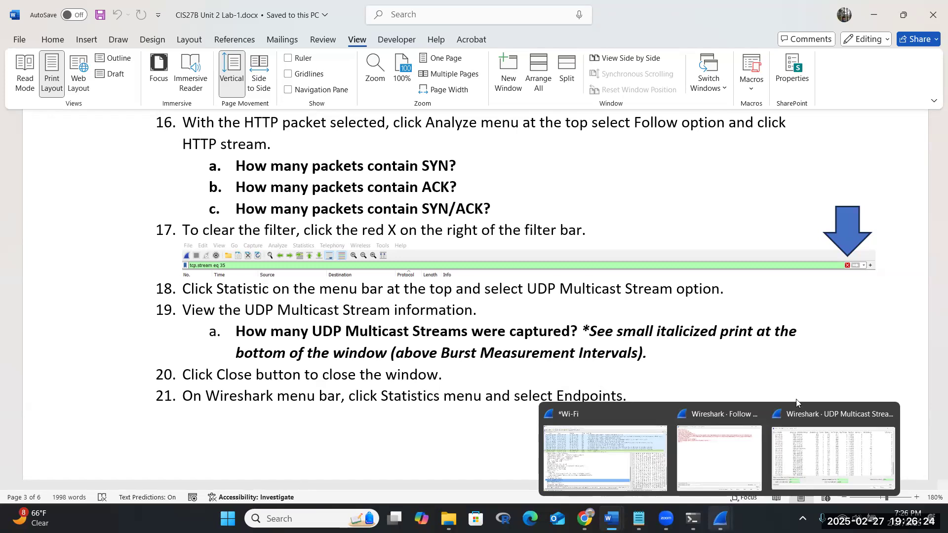
pyautogui.click(837, 447)
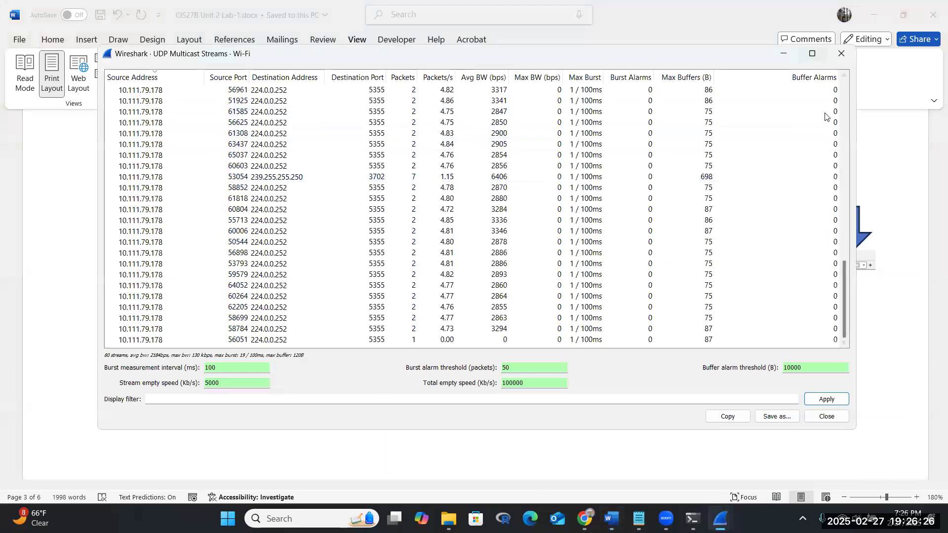
pyautogui.click(841, 53)
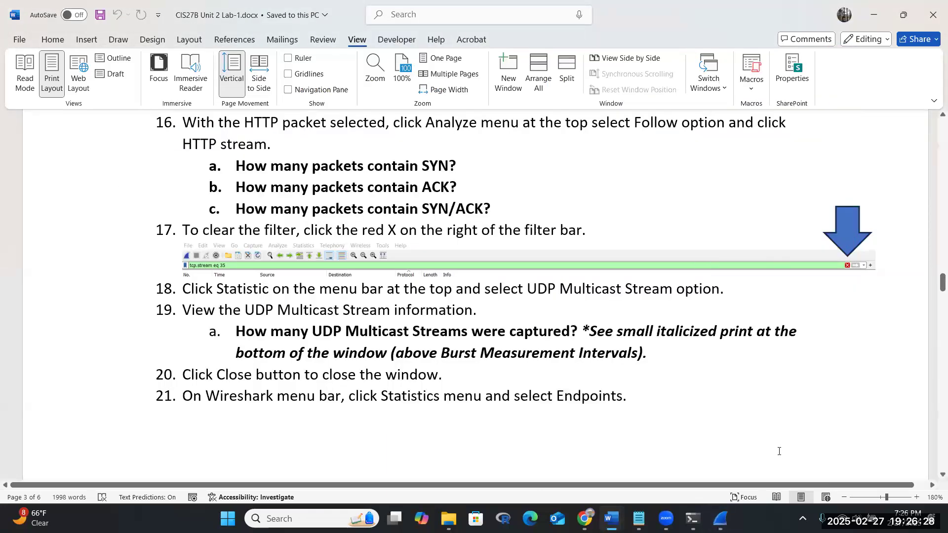
# Bring up the main Wireshark Wi-Fi capture window and open its Endpoints statistics
pyautogui.click(721, 518)
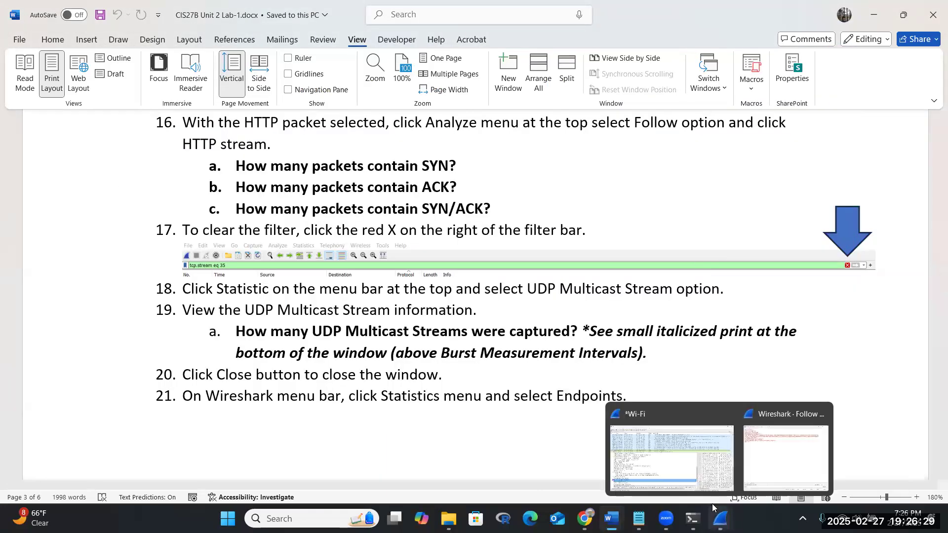
pyautogui.click(701, 463)
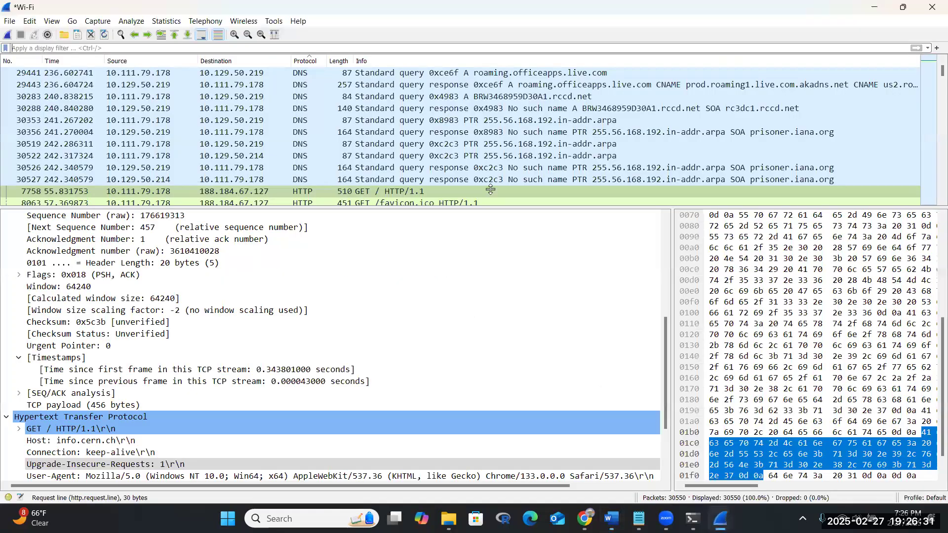
pyautogui.click(162, 22)
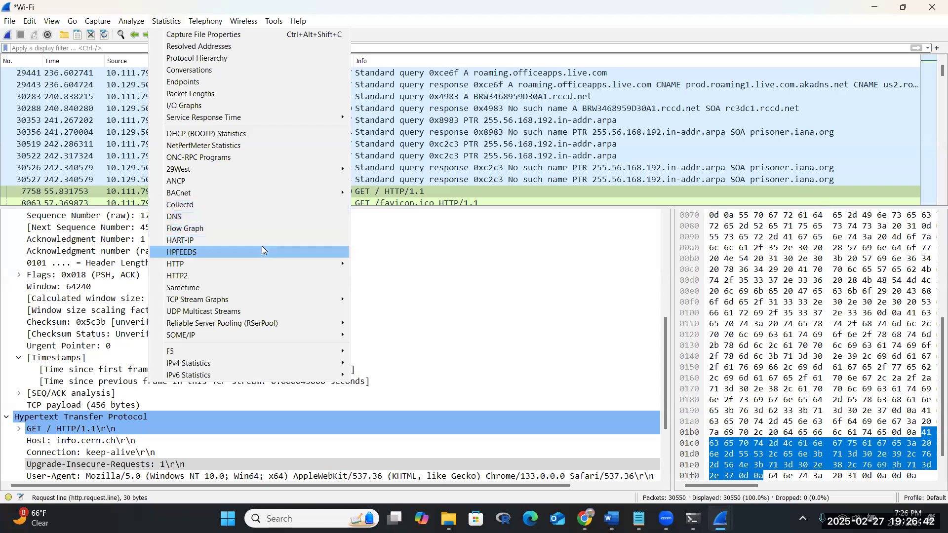
pyautogui.click(276, 85)
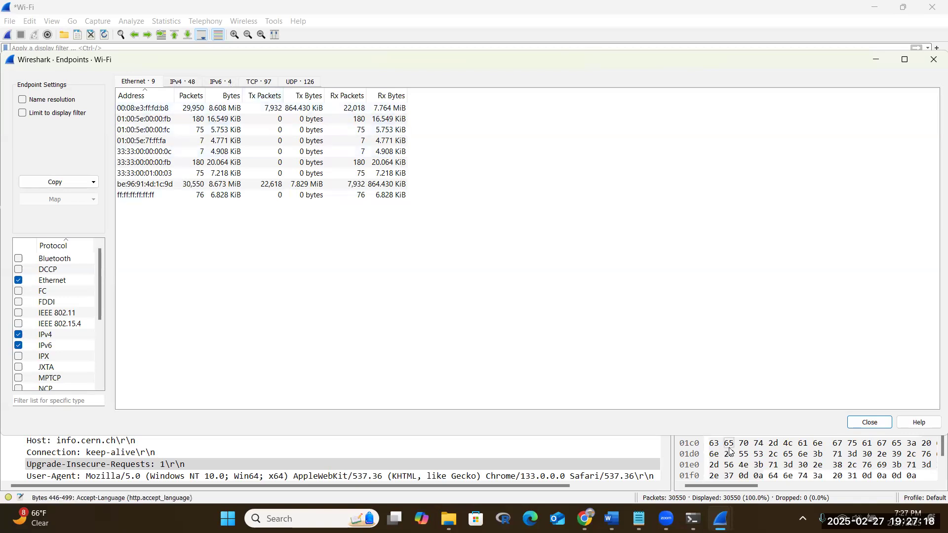
# Read question 21a and instructions 22 and 23 in Word, then examine the Ethernet and TCP endpoints in Wireshark
pyautogui.moveTo(611, 519)
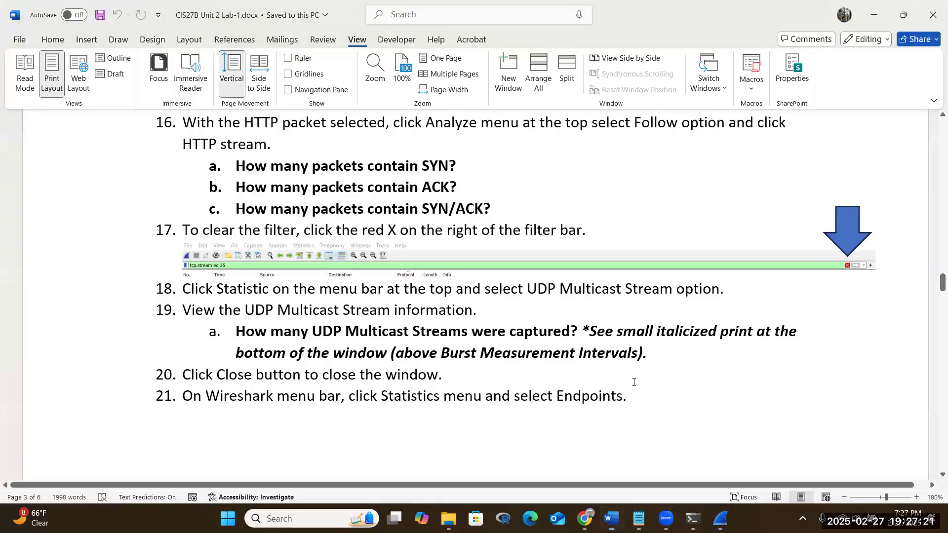
pyautogui.click(732, 476)
pyautogui.scroll(-6, 634, 382)
pyautogui.scroll(-1, 633, 382)
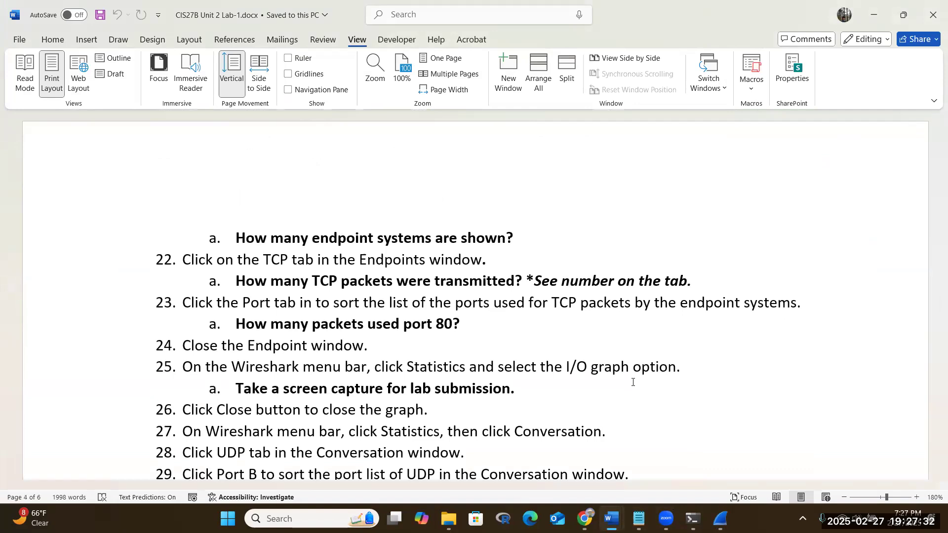
pyautogui.moveTo(693, 519)
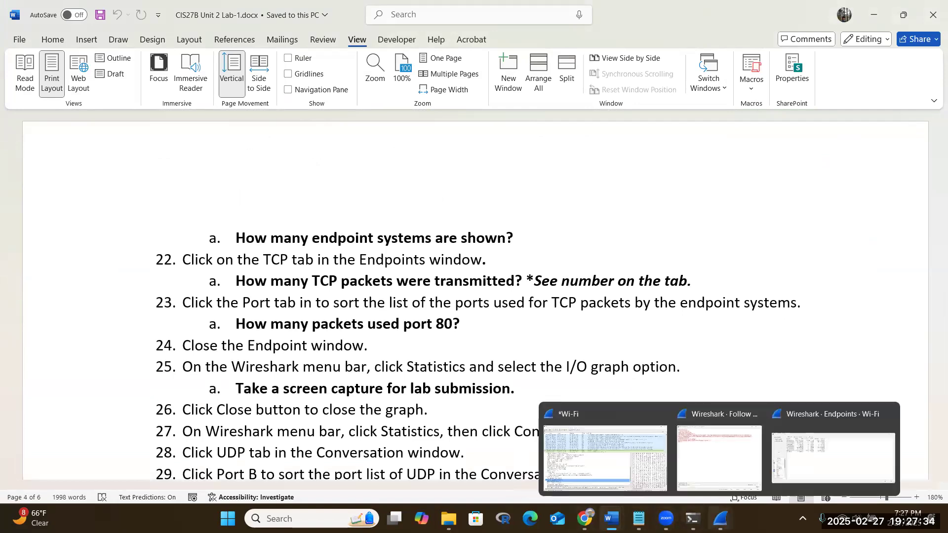
pyautogui.click(773, 454)
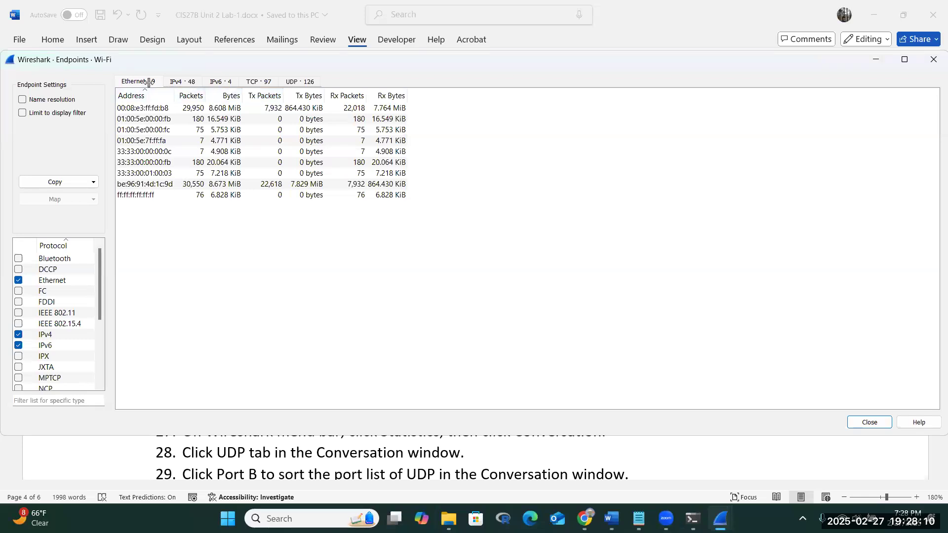
pyautogui.click(255, 82)
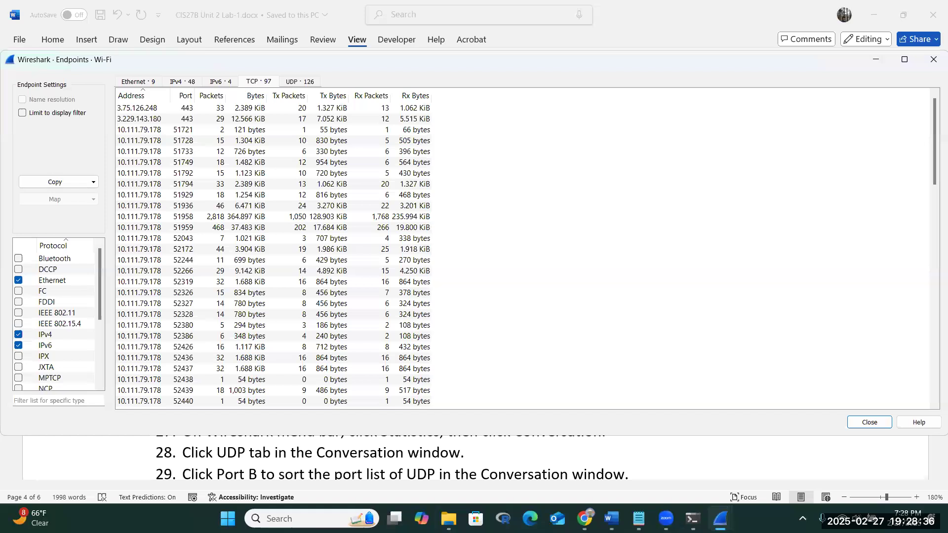
# Recheck the endpoint questions in Word, then compare Ethernet and TCP endpoints in Wireshark and sort the TCP list by port
pyautogui.moveTo(611, 519)
pyautogui.click(732, 451)
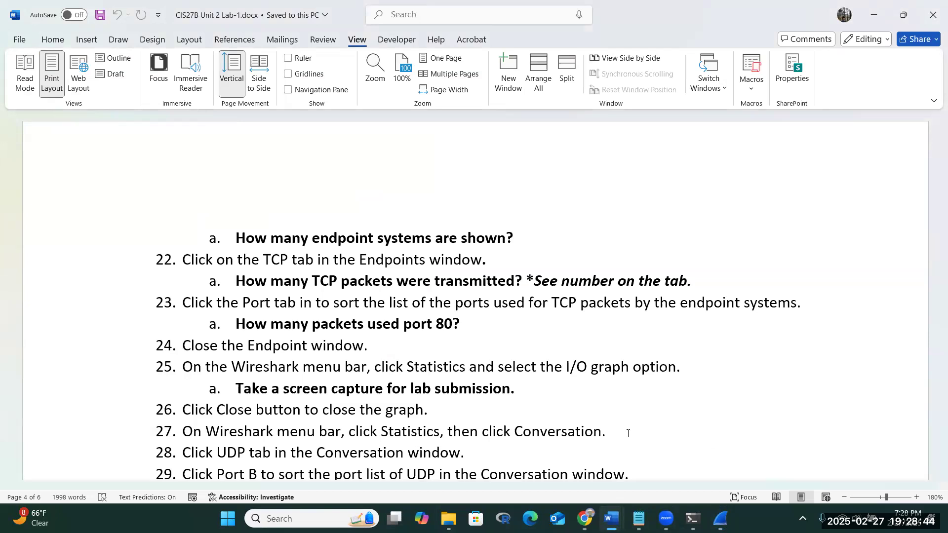
pyautogui.click(720, 519)
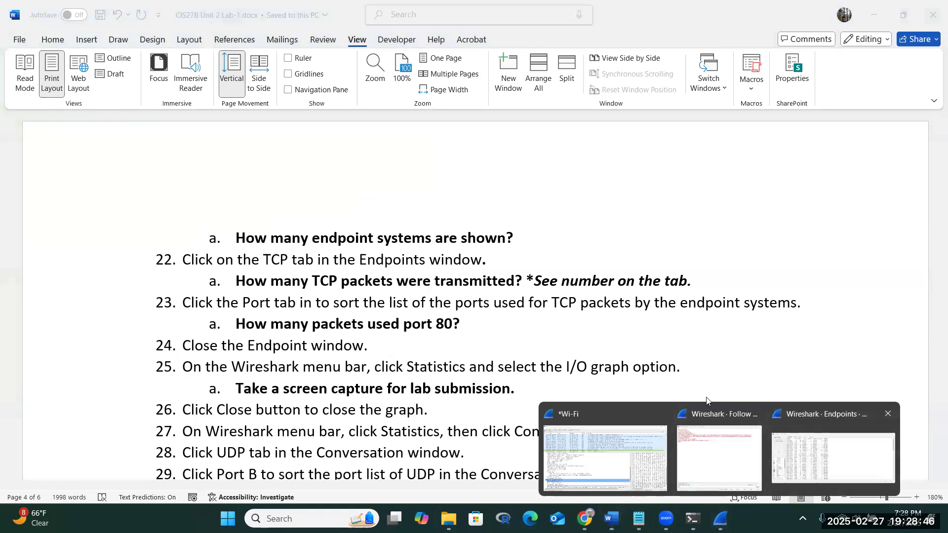
pyautogui.click(793, 459)
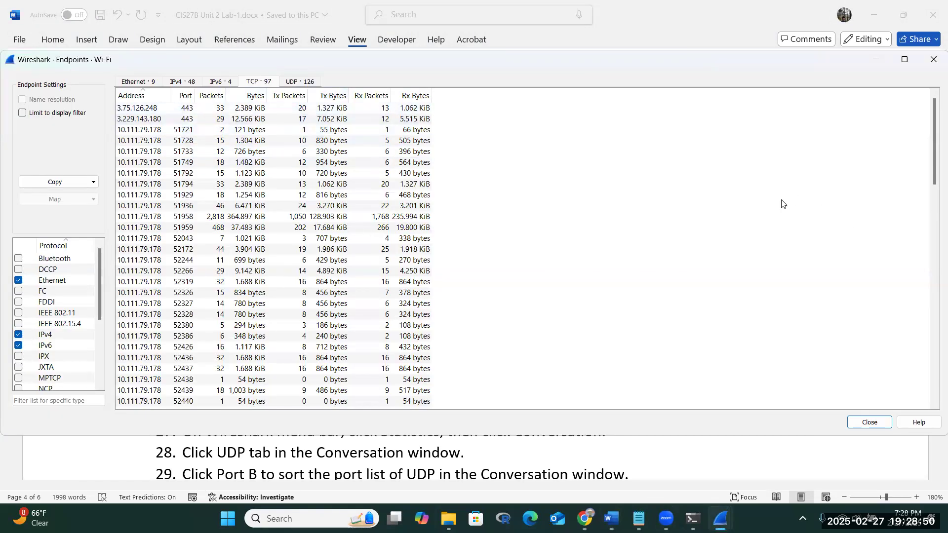
pyautogui.click(135, 84)
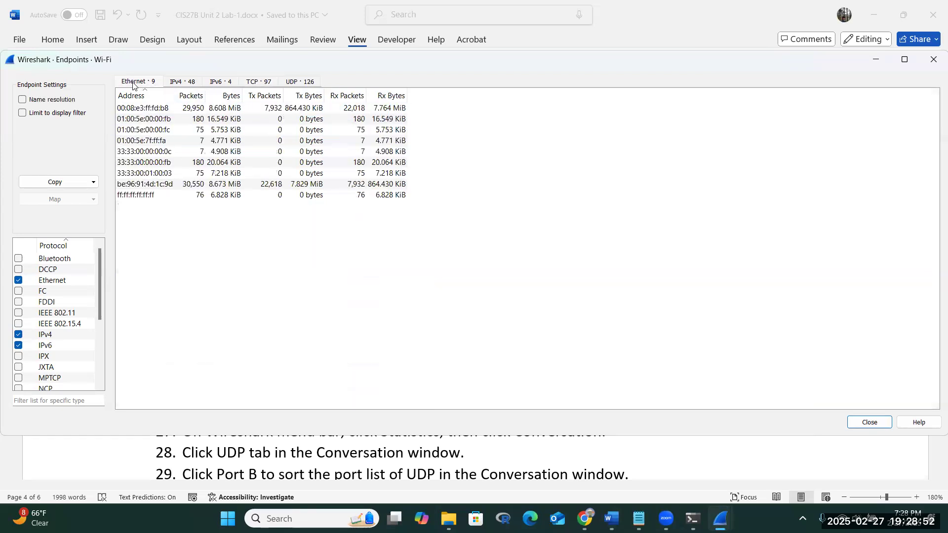
pyautogui.click(253, 83)
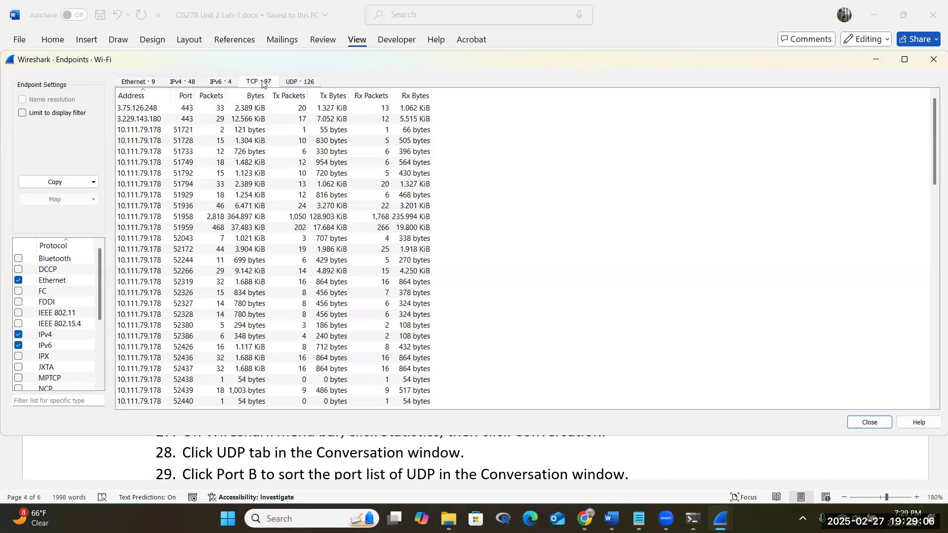
pyautogui.click(185, 97)
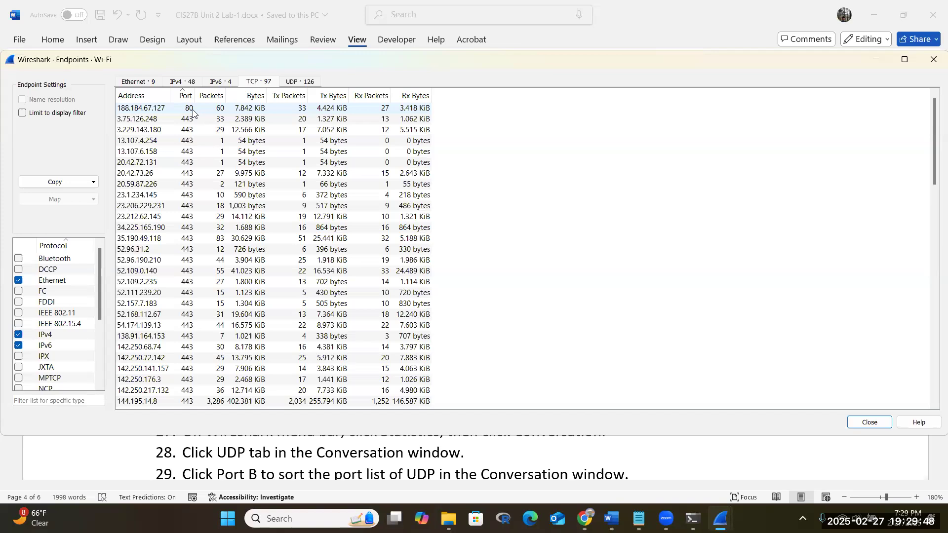
# Read instructions 24 and 25 in the Word lab document, then close the Endpoints window in Wireshark
pyautogui.moveTo(610, 518)
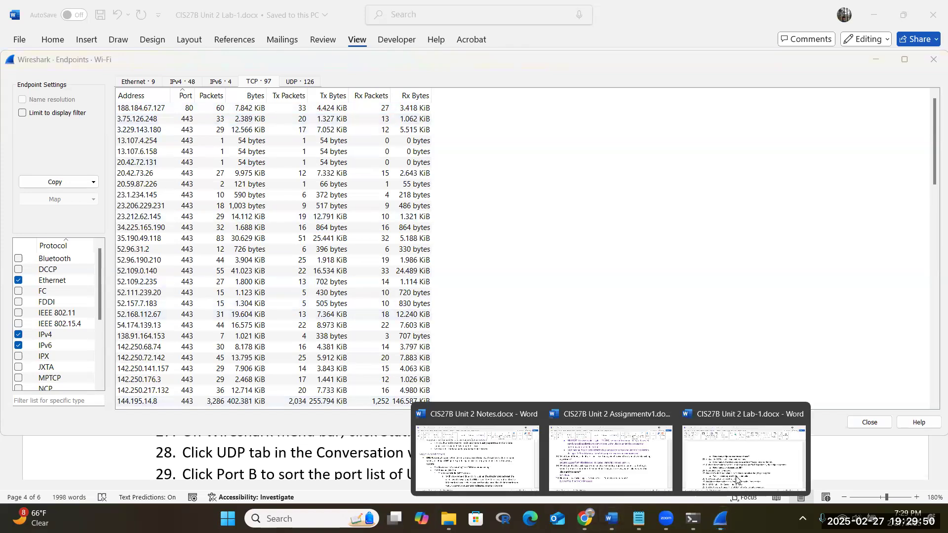
pyautogui.click(754, 470)
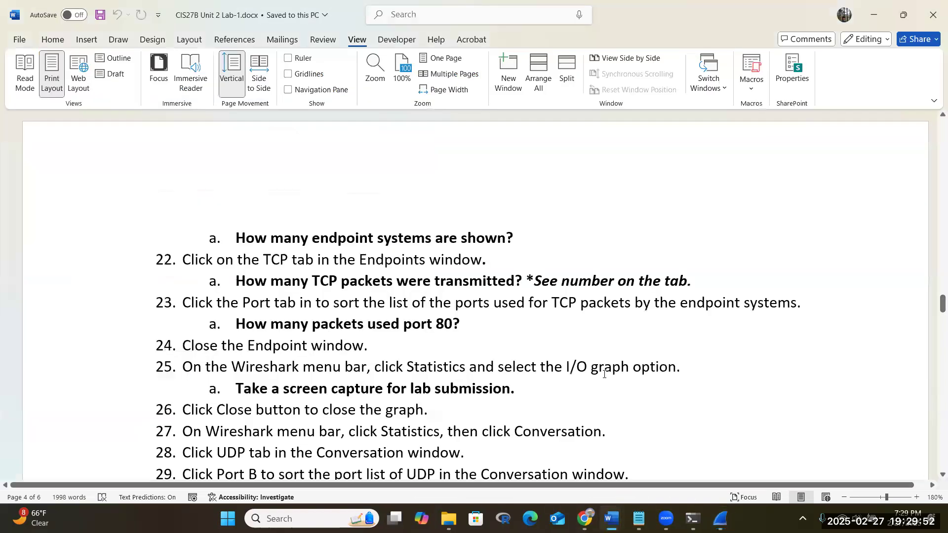
pyautogui.scroll(-2, 603, 374)
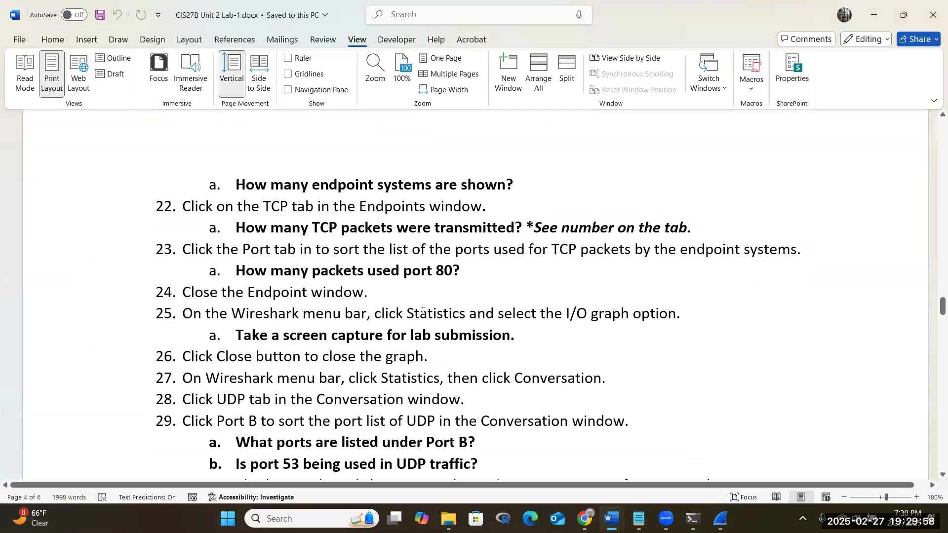
pyautogui.moveTo(408, 315); pyautogui.dragTo(376, 292)
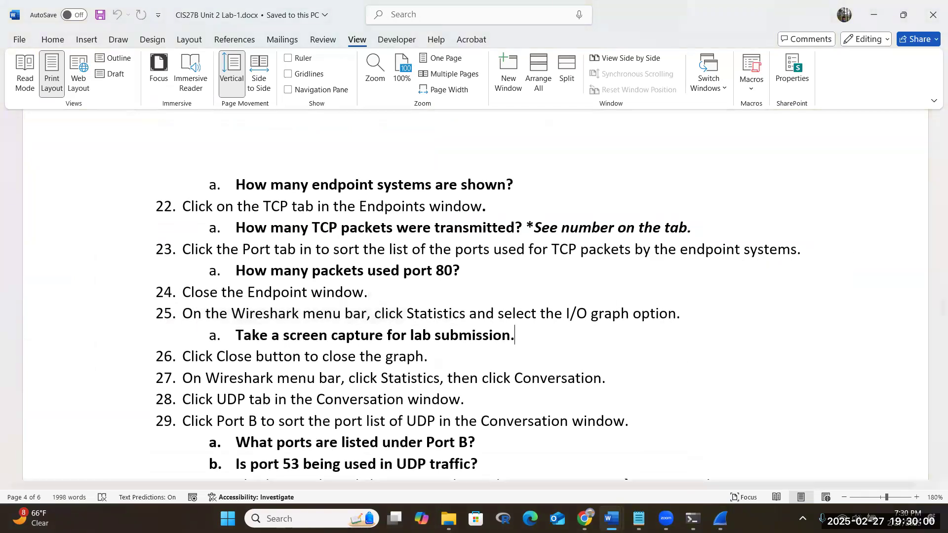
pyautogui.moveTo(721, 519)
pyautogui.click(834, 454)
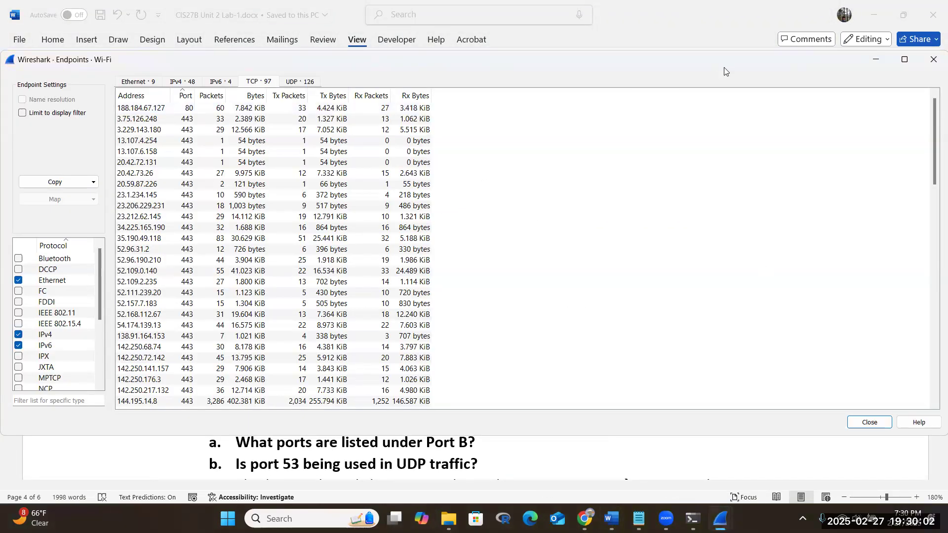
pyautogui.click(928, 59)
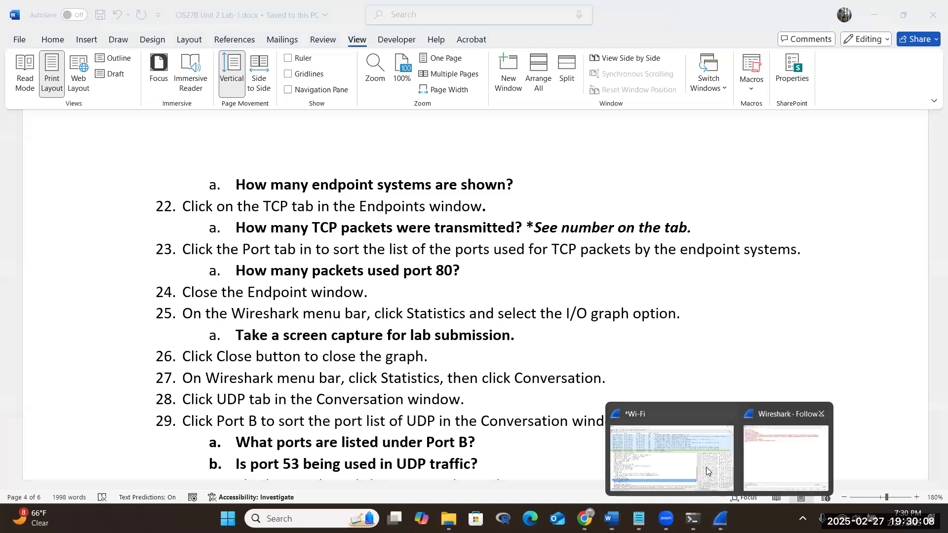
# Switch to the main Wireshark Wi-Fi capture window and open its I/O Graphs statistics
pyautogui.click(662, 454)
pyautogui.click(163, 22)
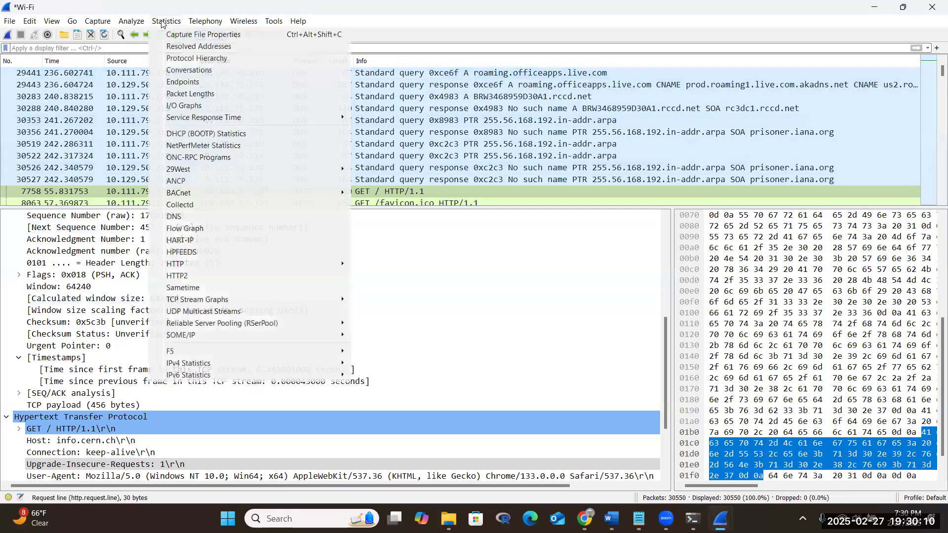
pyautogui.click(166, 105)
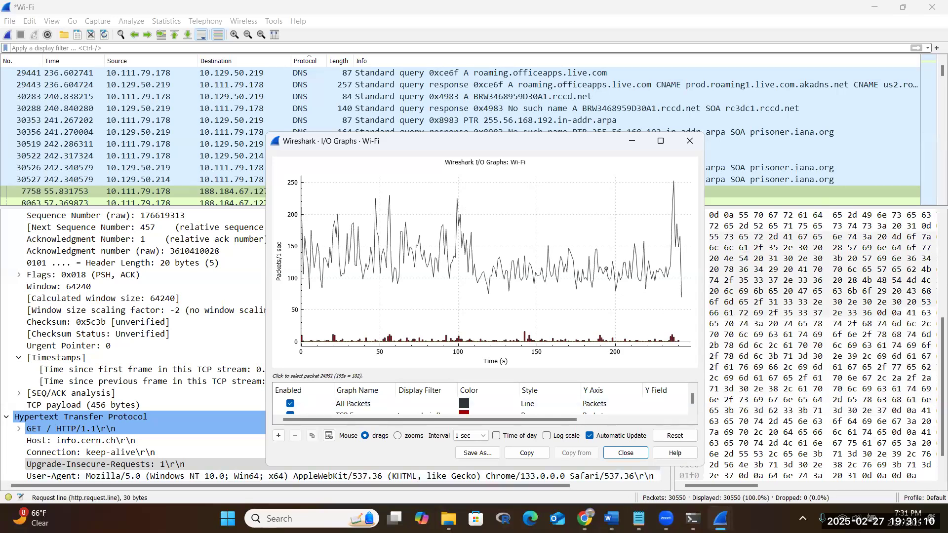
# Read instructions 26 to 29 on closing the graph and viewing UDP conversations in the Word lab document
pyautogui.moveTo(612, 518)
pyautogui.click(707, 467)
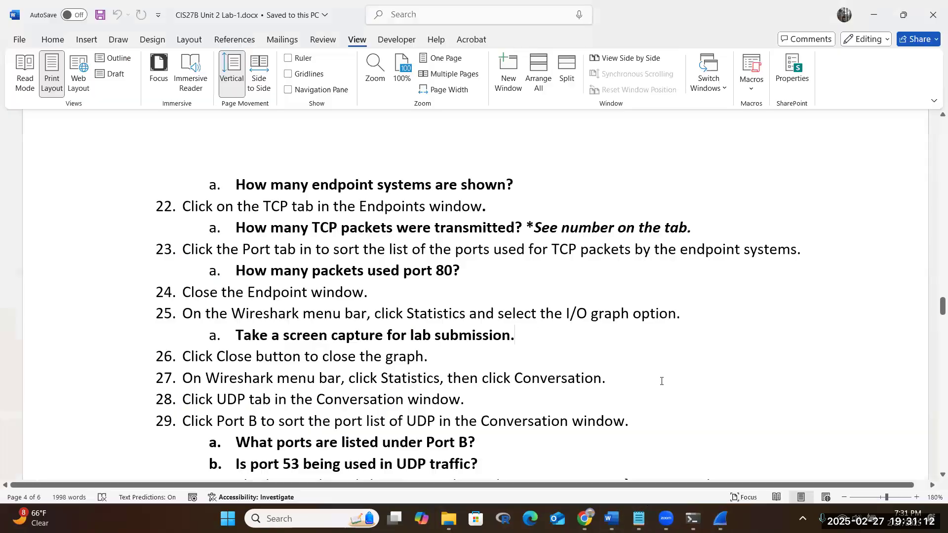
pyautogui.scroll(-2, 661, 380)
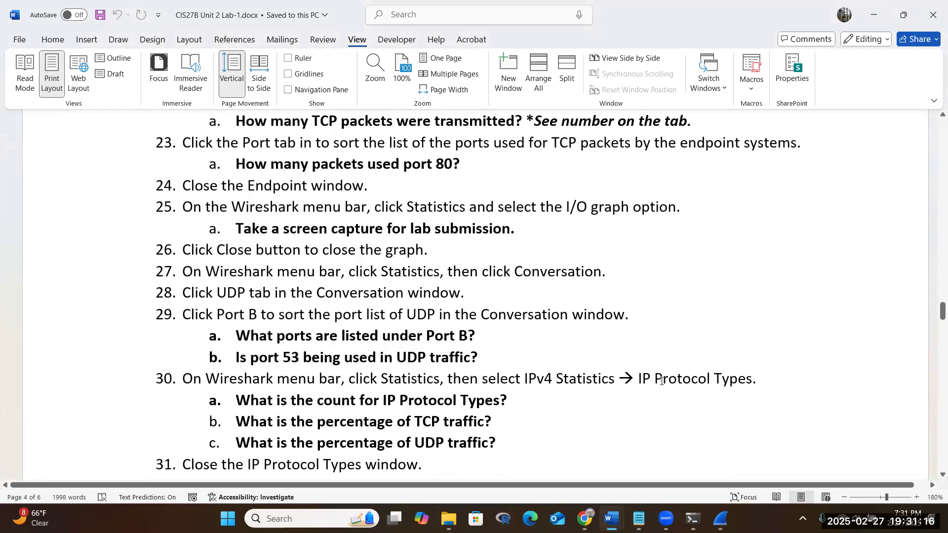
pyautogui.scroll(-1, 662, 380)
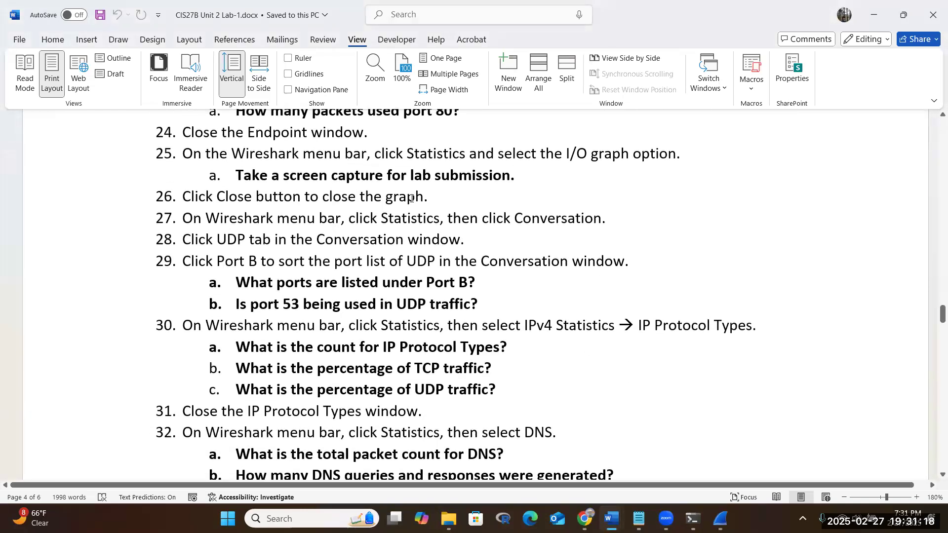
pyautogui.click(431, 194)
pyautogui.moveTo(622, 224); pyautogui.dragTo(381, 218)
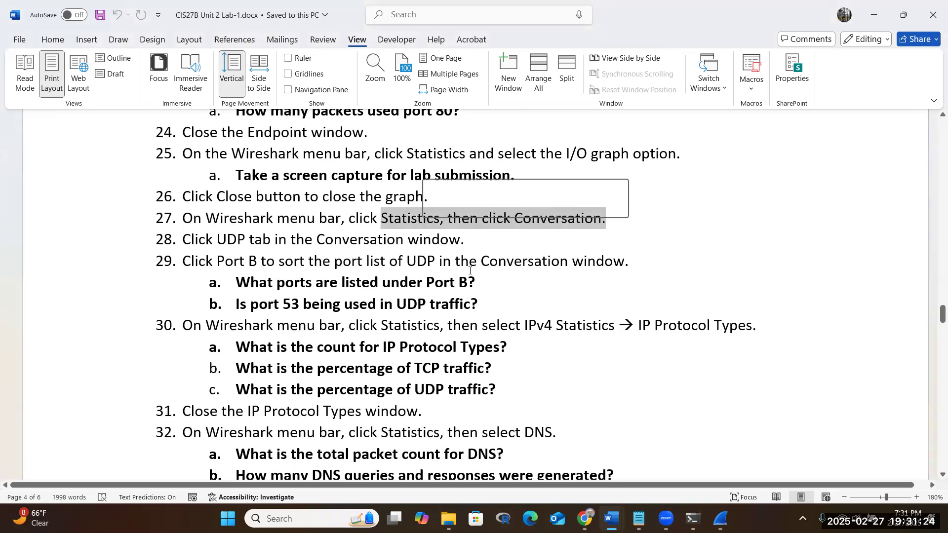
pyautogui.click(491, 283)
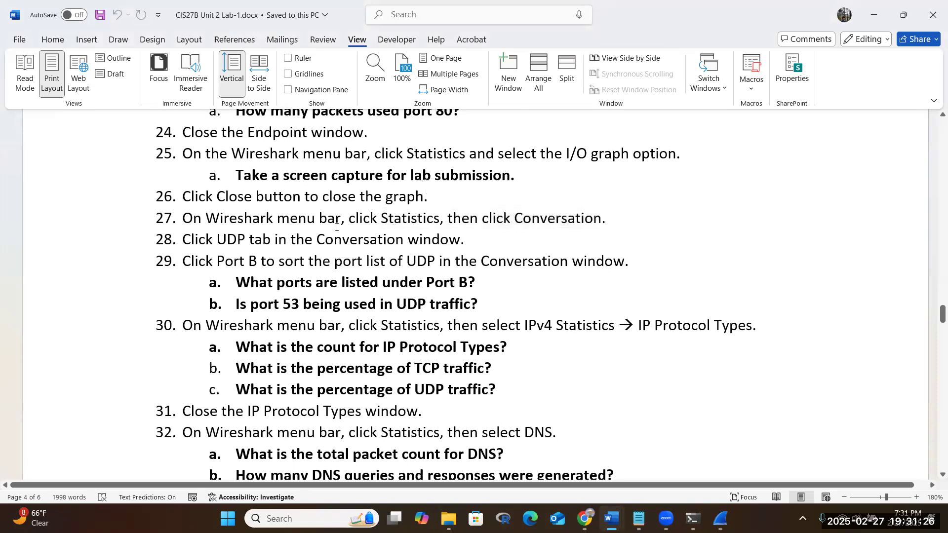
pyautogui.moveTo(182, 239); pyautogui.dragTo(275, 239)
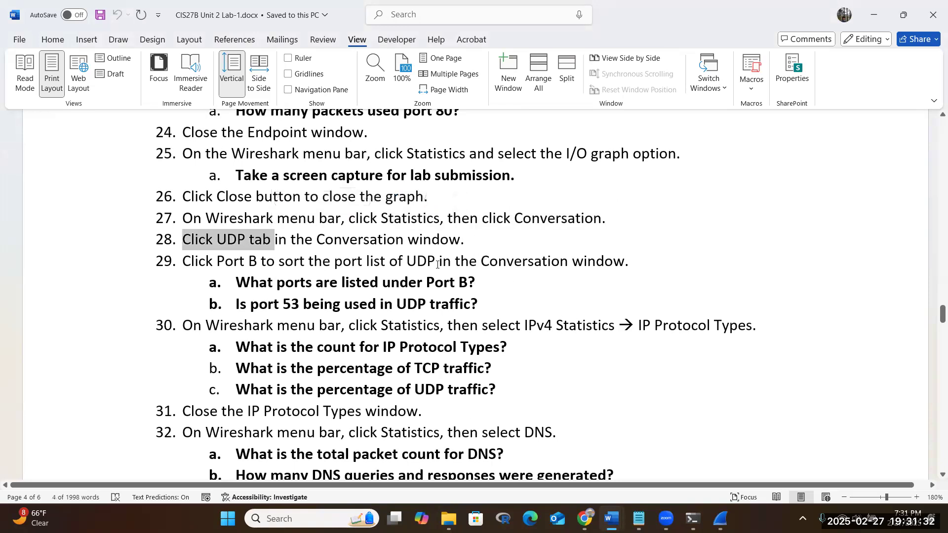
pyautogui.click(493, 300)
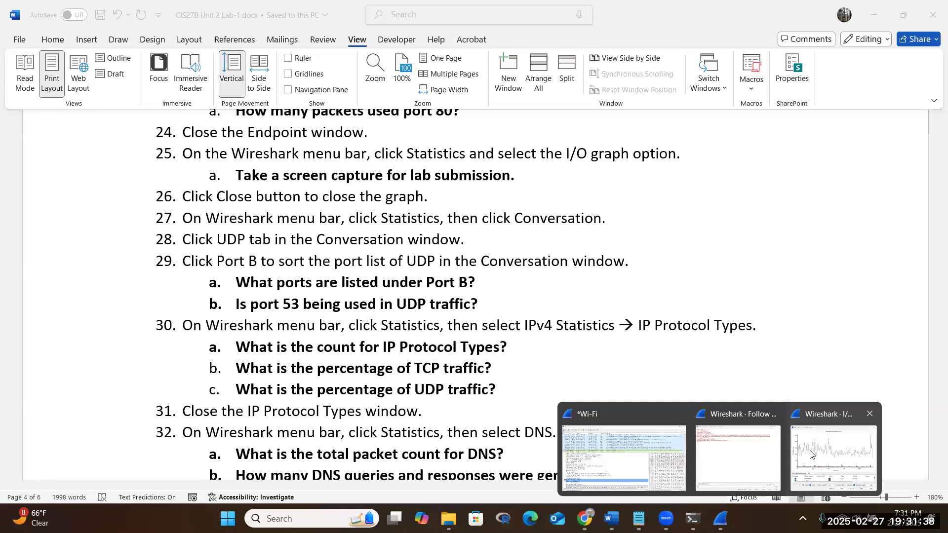
# Close the I/O Graphs window in Wireshark and open the Conversations statistics showing the UDP conversations
pyautogui.click(834, 454)
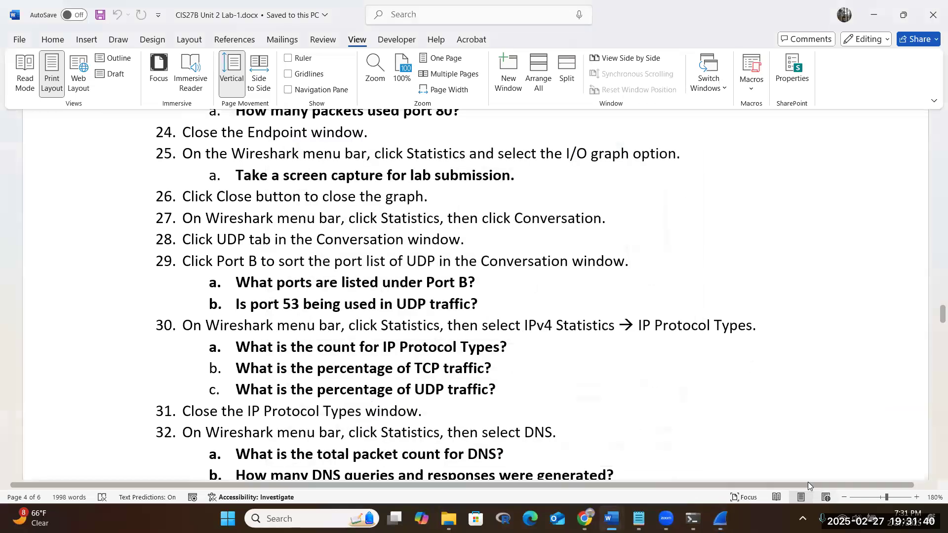
pyautogui.click(720, 518)
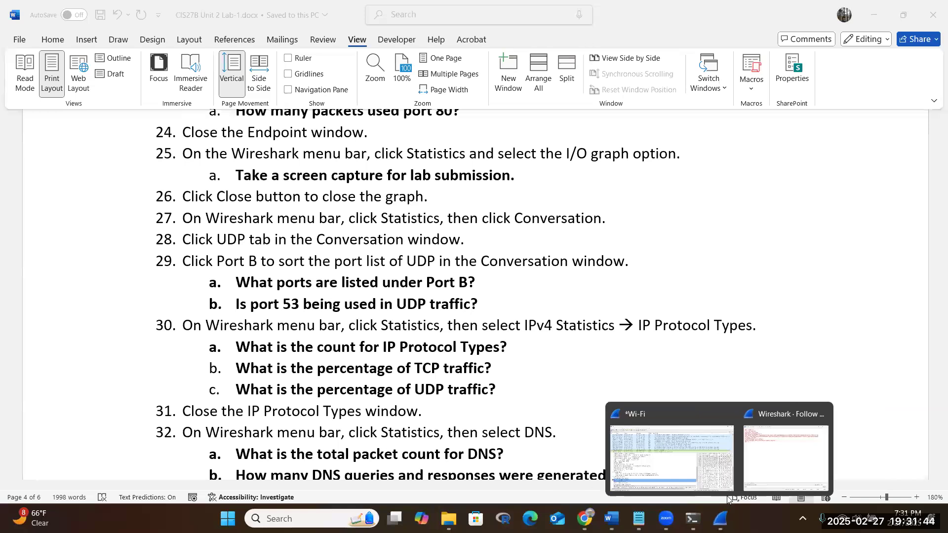
pyautogui.click(707, 468)
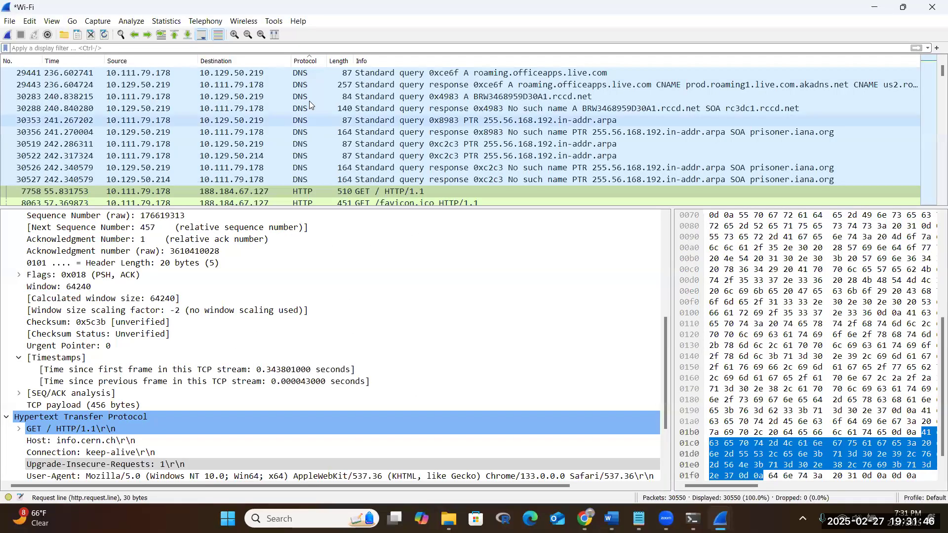
pyautogui.click(169, 22)
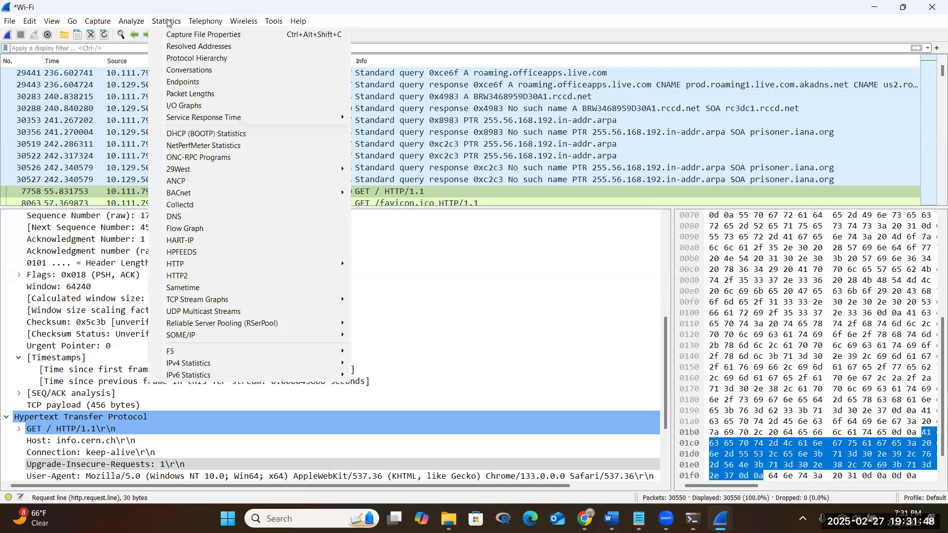
pyautogui.click(189, 71)
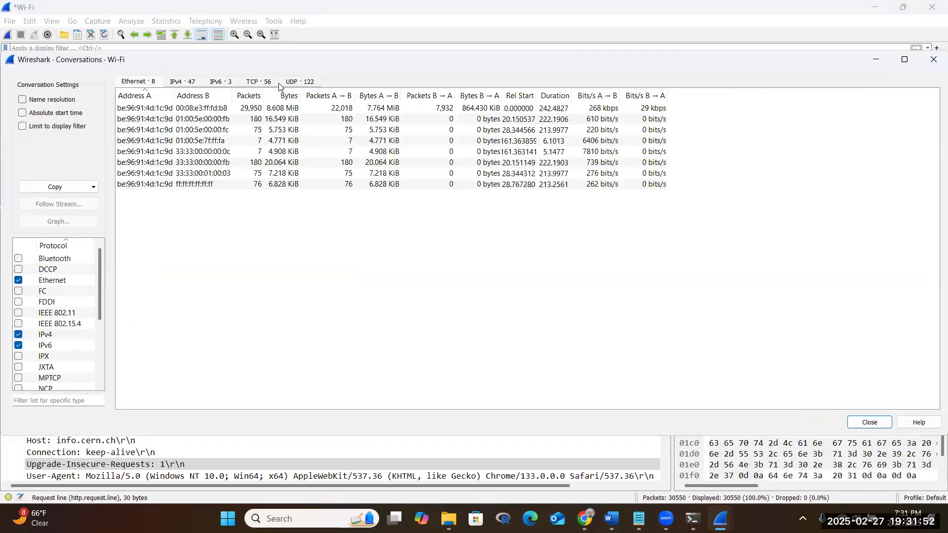
pyautogui.click(293, 83)
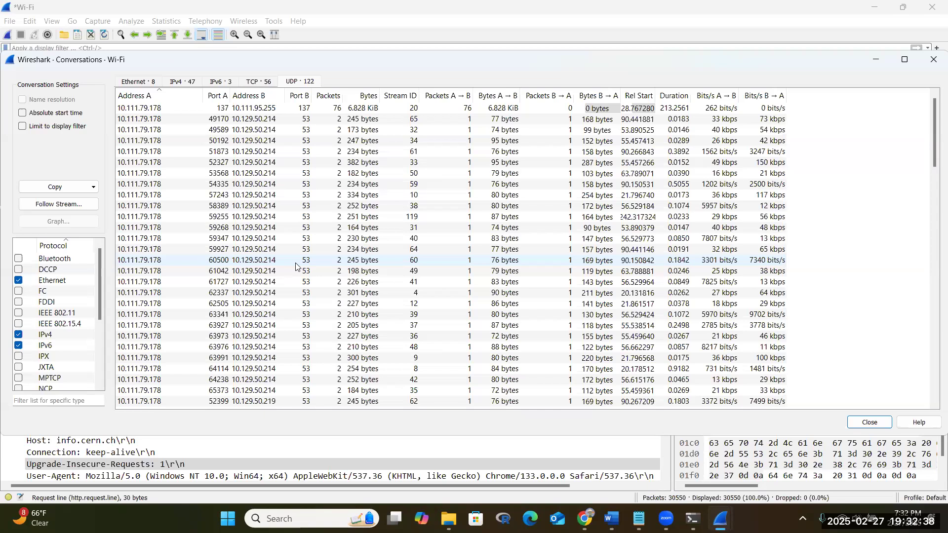
# Recheck instruction 29 in Word, then sort Wireshark's UDP conversations by Port B
pyautogui.click(611, 518)
pyautogui.click(729, 456)
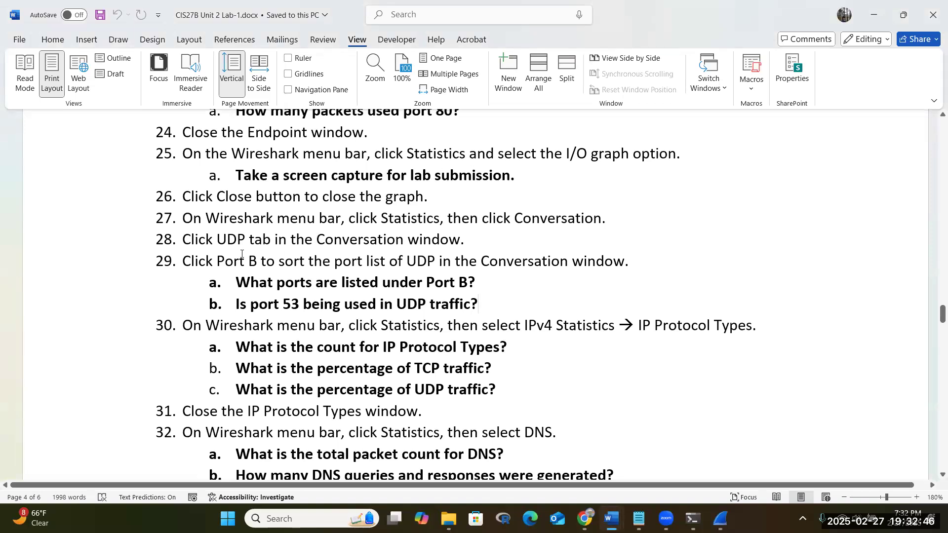
pyautogui.moveTo(721, 518)
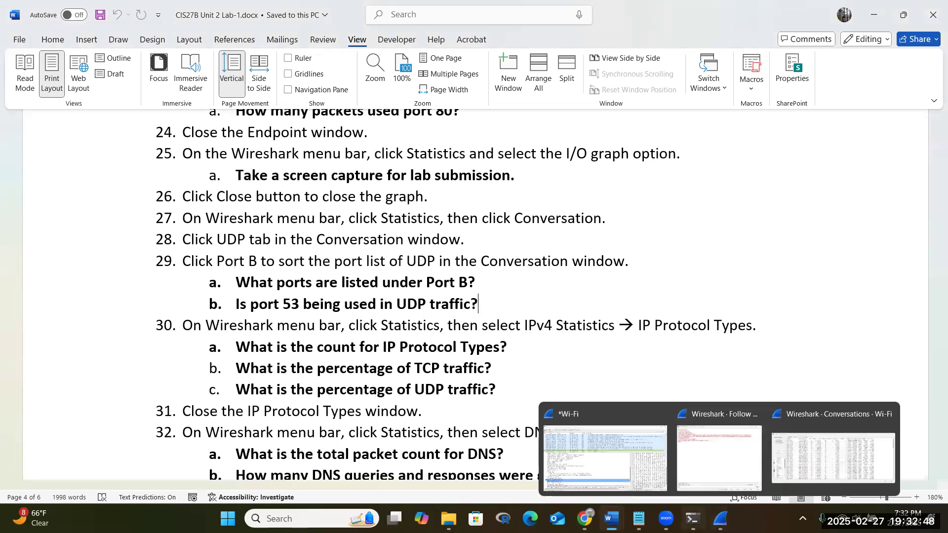
pyautogui.click(805, 458)
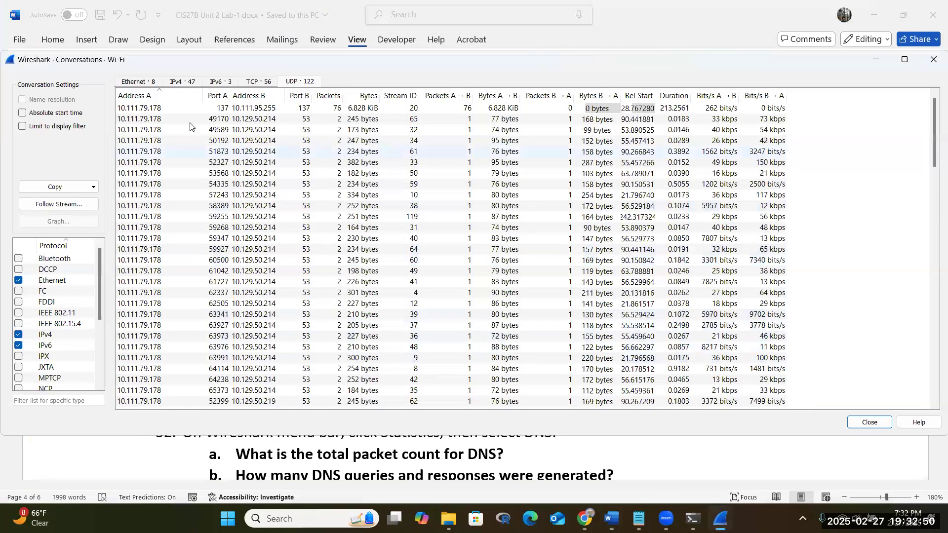
pyautogui.click(293, 100)
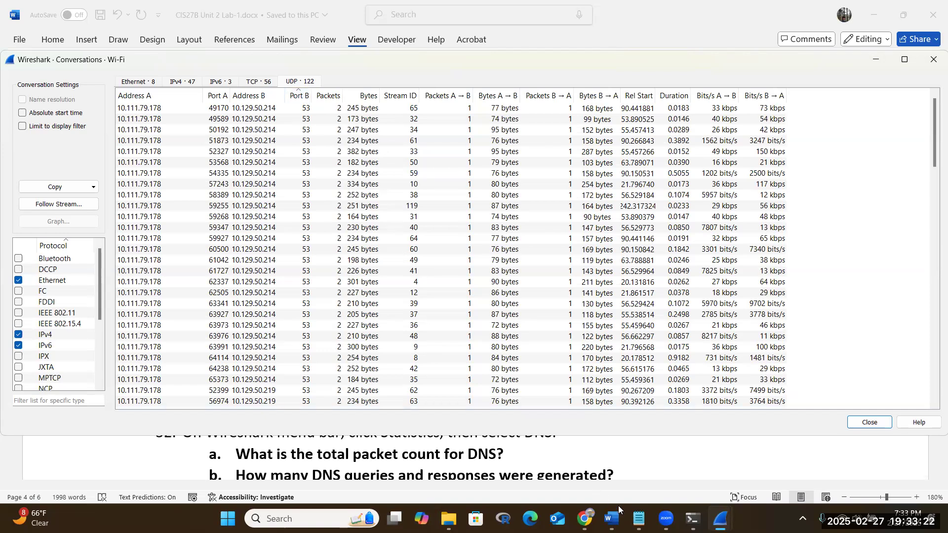
# Read instruction 30 and its IP Protocol Types questions in the Word lab document
pyautogui.moveTo(617, 510)
pyautogui.moveTo(720, 518)
pyautogui.click(811, 471)
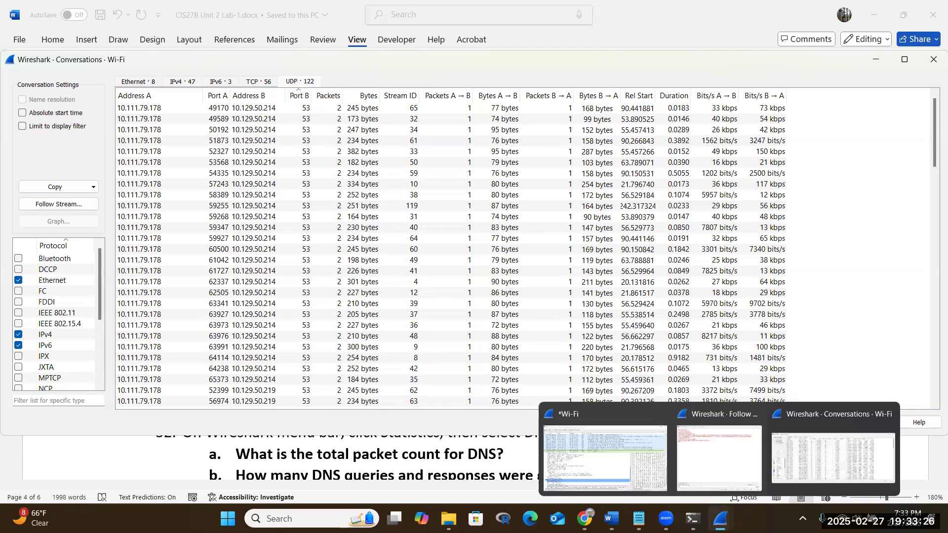
pyautogui.moveTo(611, 518)
pyautogui.click(720, 461)
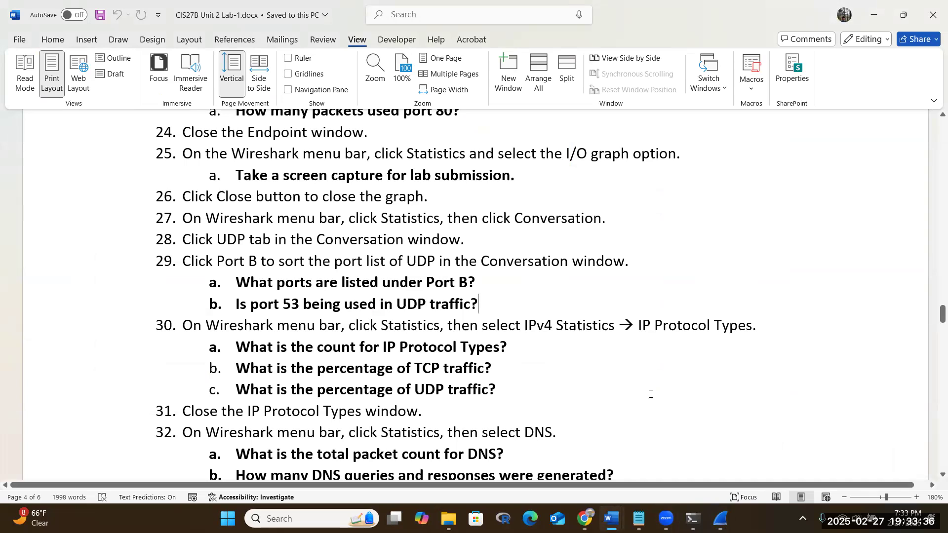
pyautogui.click(437, 326)
pyautogui.moveTo(620, 327); pyautogui.dragTo(542, 328)
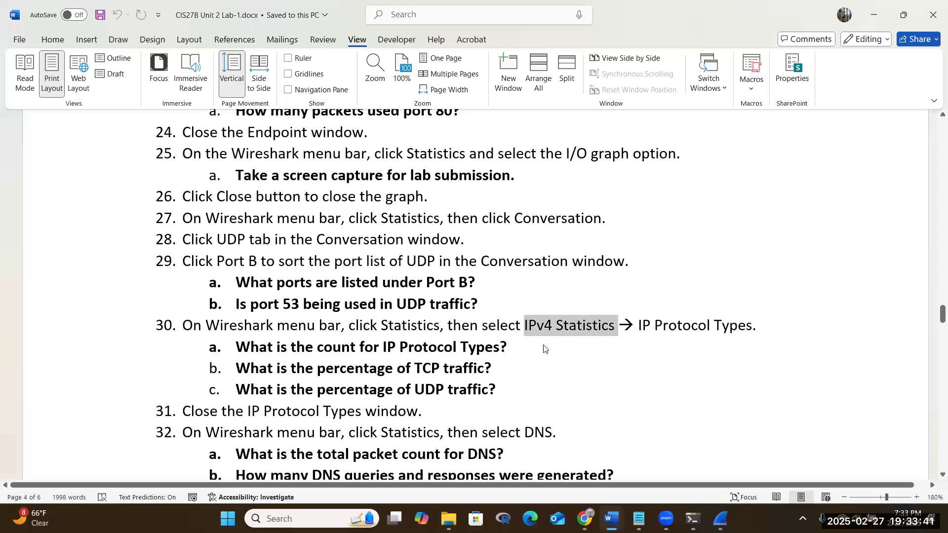
pyautogui.click(555, 390)
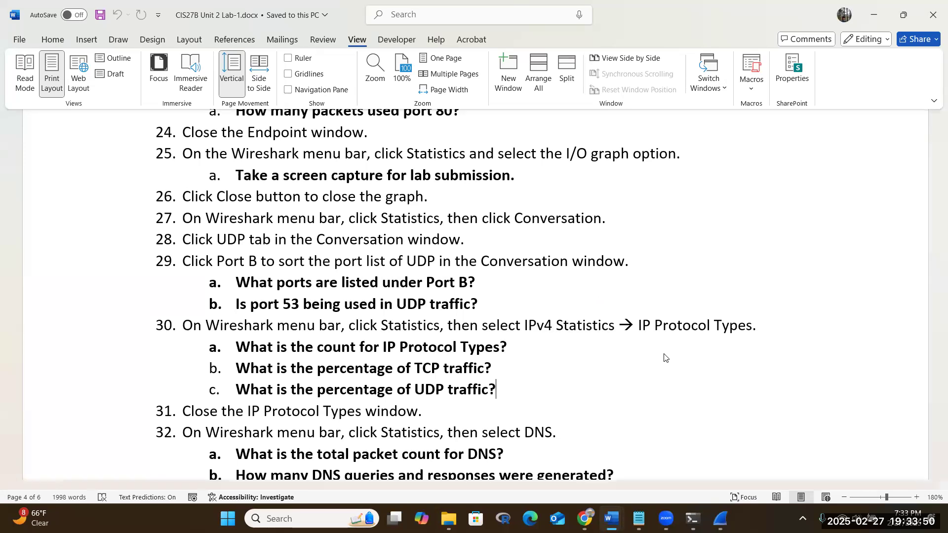
# Close the Conversations and Follow Stream windows in Wireshark and bring up the main Wi-Fi capture window
pyautogui.moveTo(720, 518)
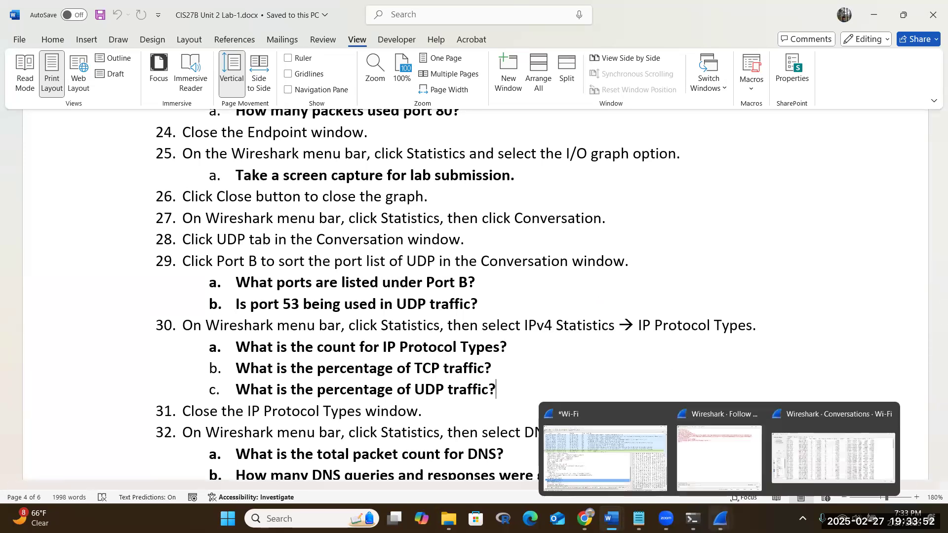
pyautogui.click(833, 459)
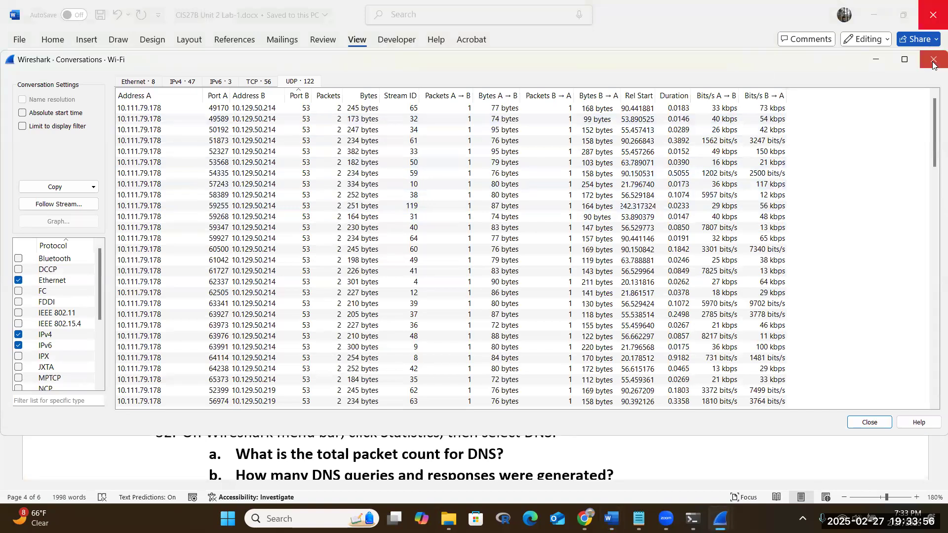
pyautogui.press('Escape')
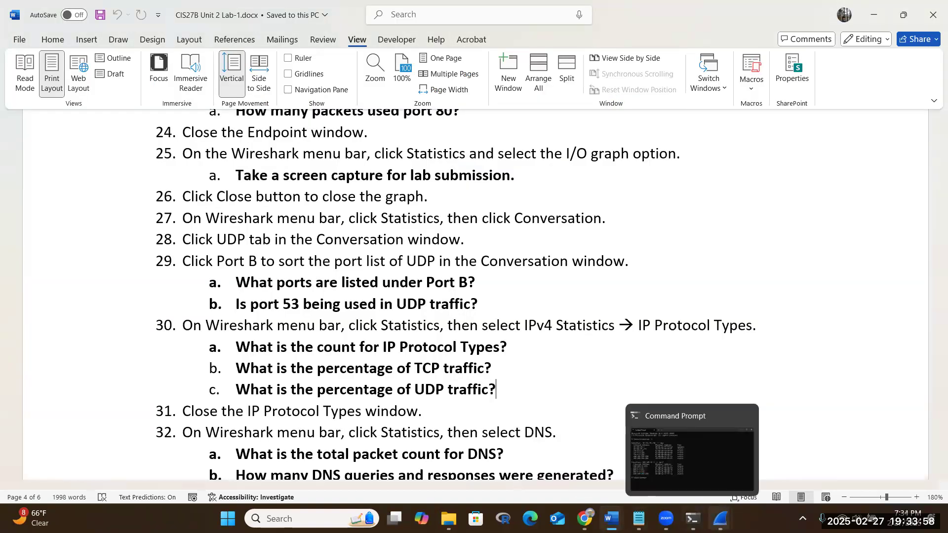
pyautogui.moveTo(729, 504)
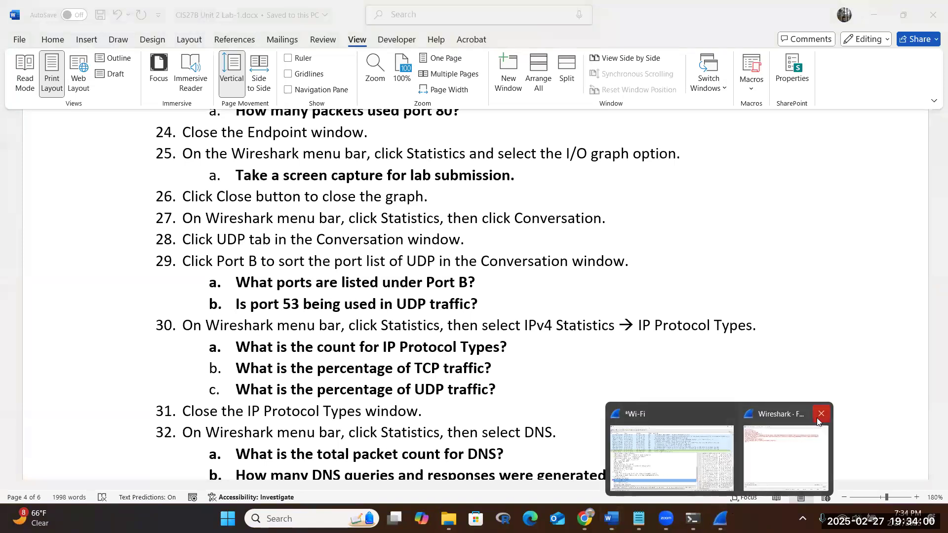
pyautogui.click(822, 414)
pyautogui.click(737, 458)
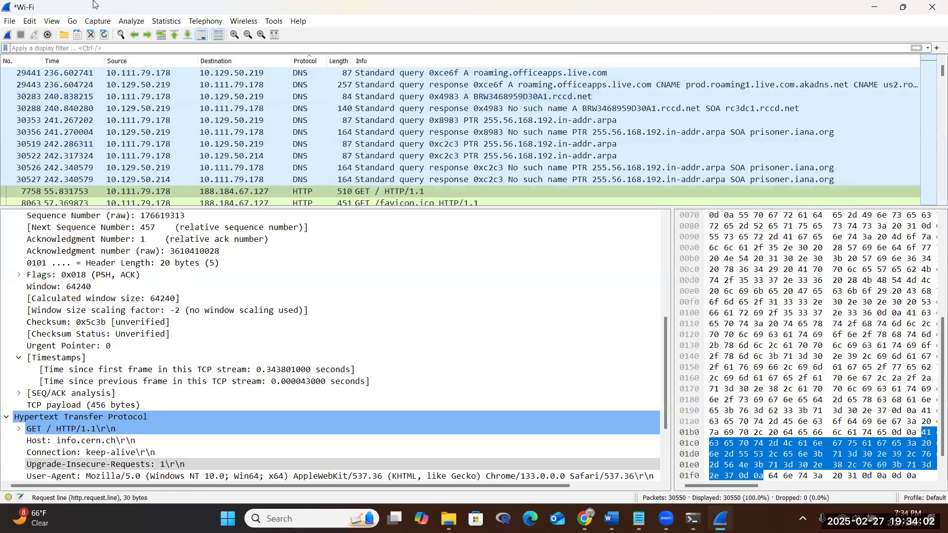
# Open the IPv4 statistics for IP Protocol Types to view the TCP and UDP percentages
pyautogui.click(158, 22)
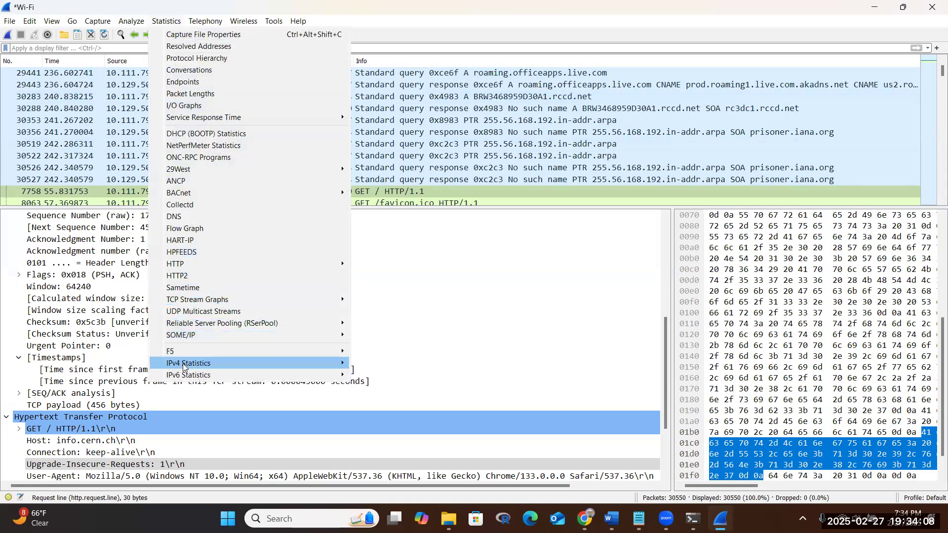
pyautogui.moveTo(183, 366)
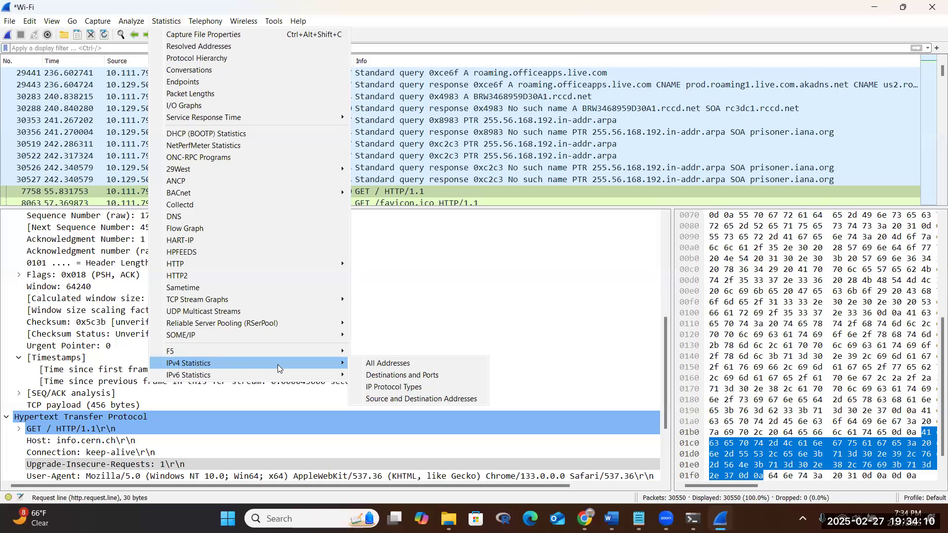
pyautogui.click(377, 388)
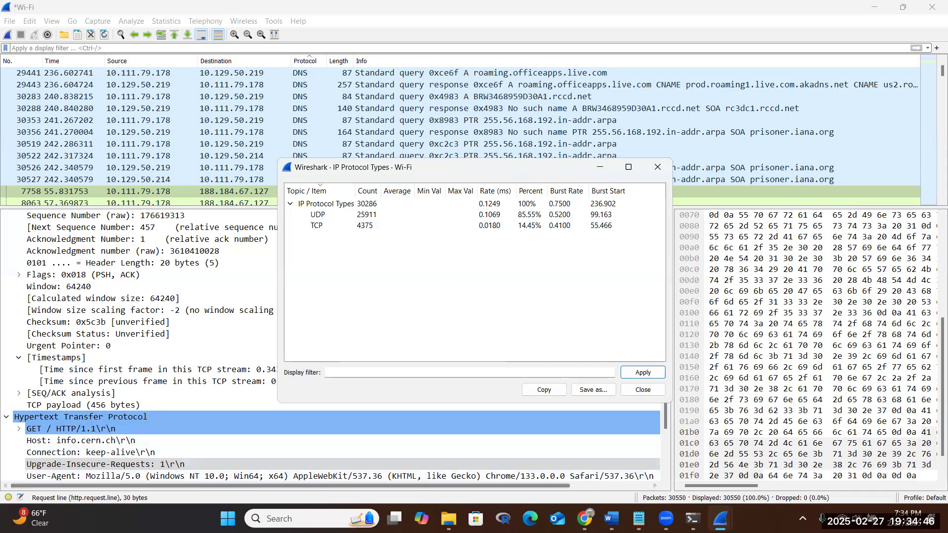
# Recheck questions 30b and 30c in Word, then read instructions 31 and 32 about the DNS statistics
pyautogui.moveTo(611, 518)
pyautogui.click(741, 449)
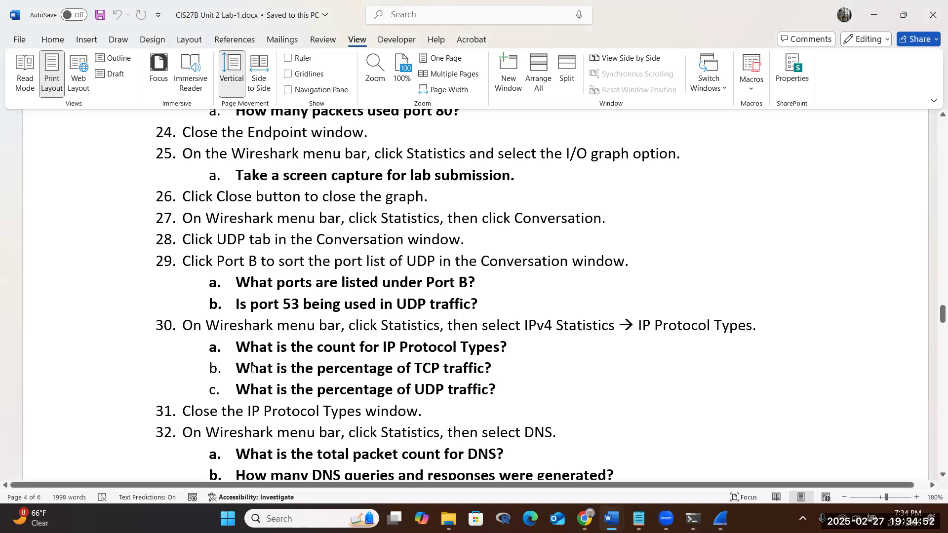
pyautogui.moveTo(510, 394); pyautogui.dragTo(242, 368)
pyautogui.click(668, 414)
pyautogui.scroll(-3, 667, 417)
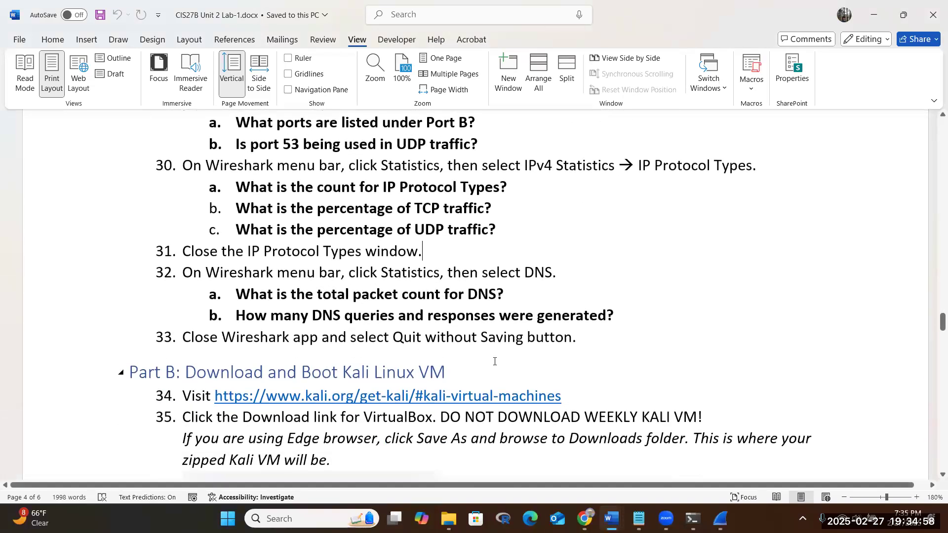
pyautogui.moveTo(381, 272); pyautogui.dragTo(554, 273)
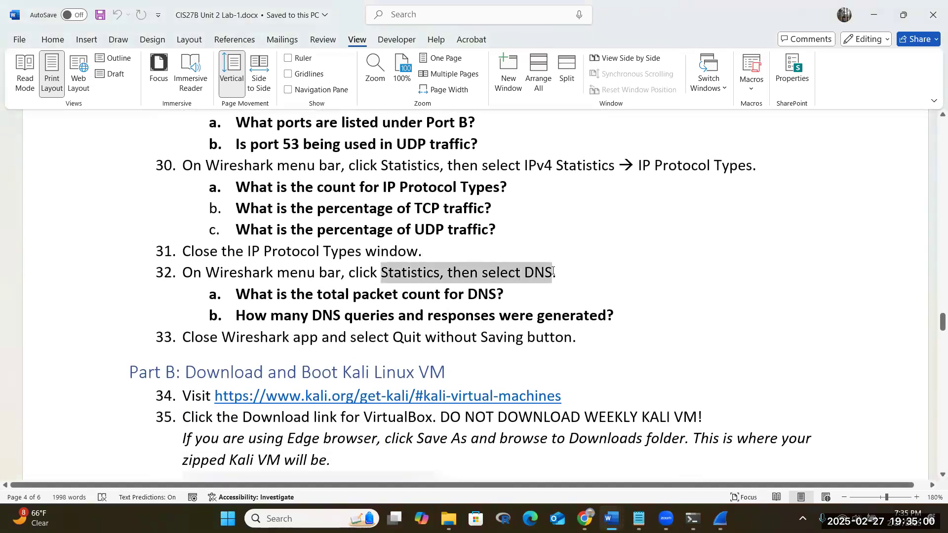
pyautogui.click(613, 314)
# Close the IP Protocol Types window in Wireshark and open the DNS statistics for the Wi-Fi capture
pyautogui.click(720, 518)
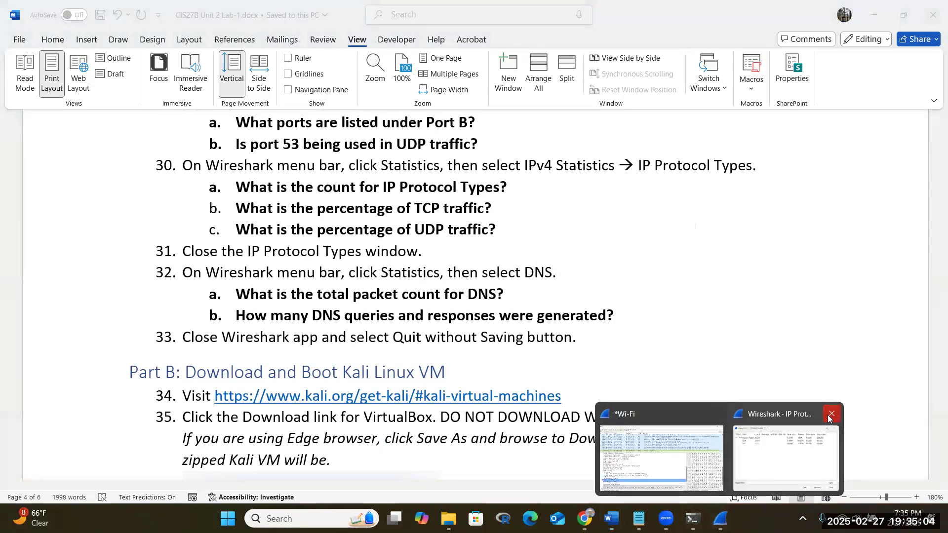
pyautogui.click(831, 417)
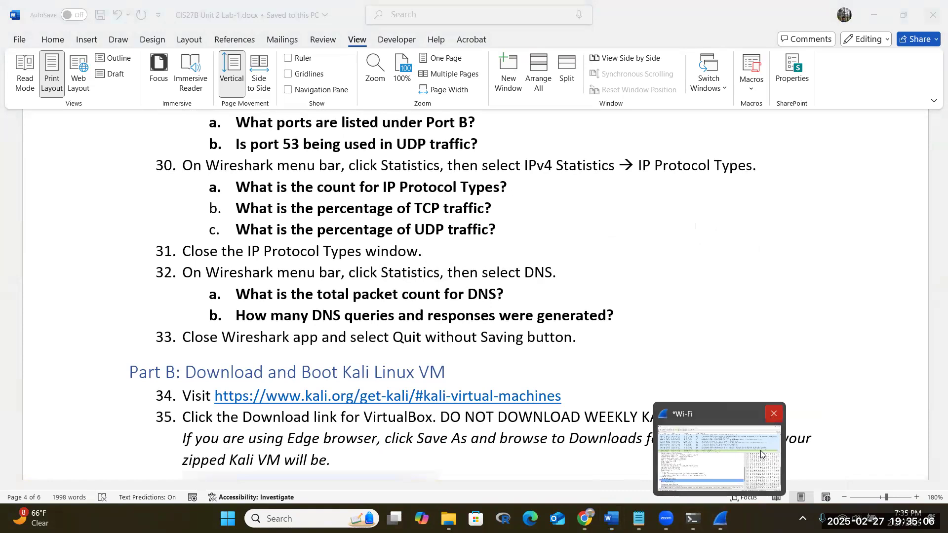
pyautogui.click(721, 455)
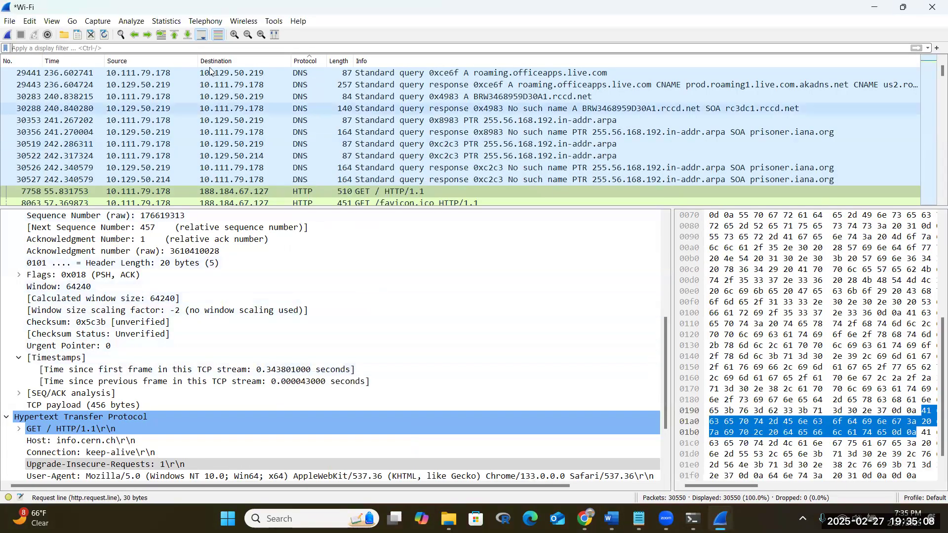
pyautogui.click(172, 22)
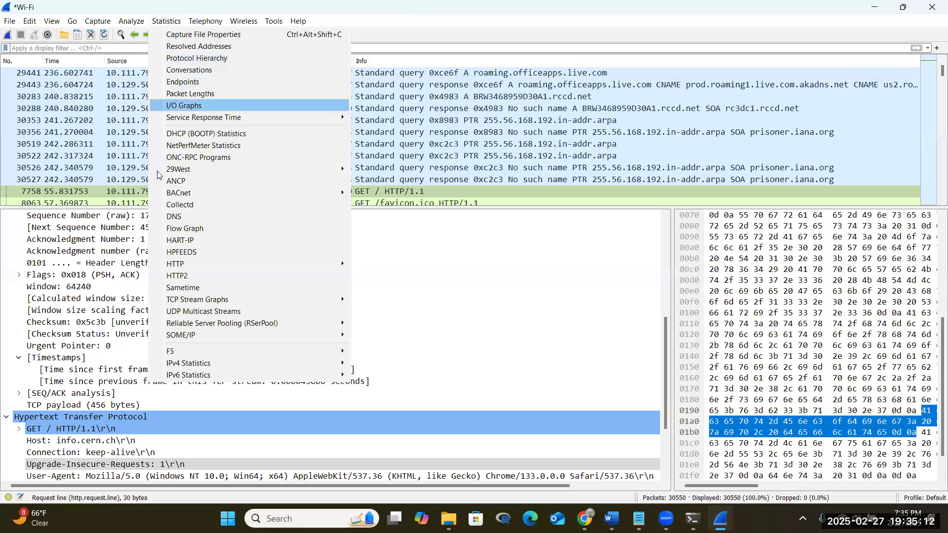
pyautogui.click(175, 217)
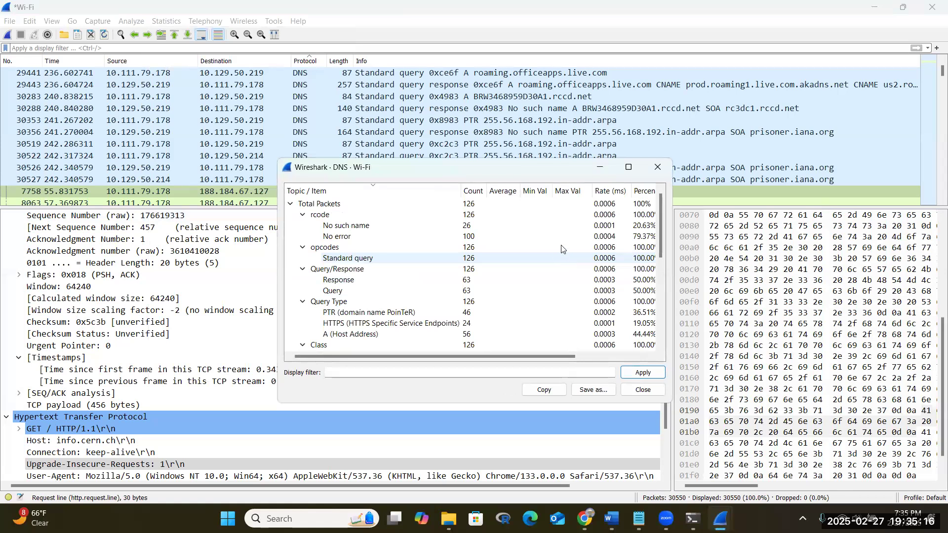
# Examine the DNS statistics of the Wi-Fi capture, from total packets and query/response counts down to payload size
pyautogui.scroll(-1, 493, 259)
pyautogui.scroll(1, 492, 257)
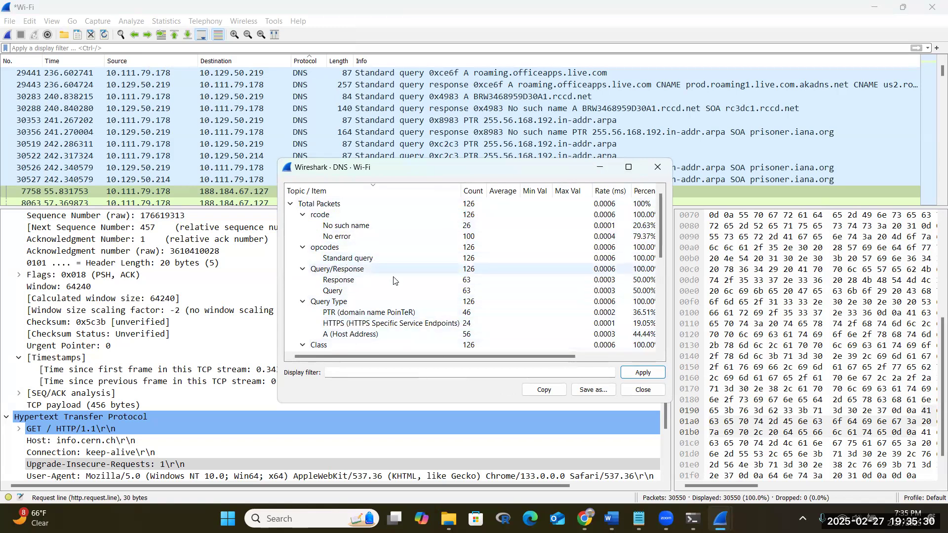
pyautogui.scroll(-3, 393, 280)
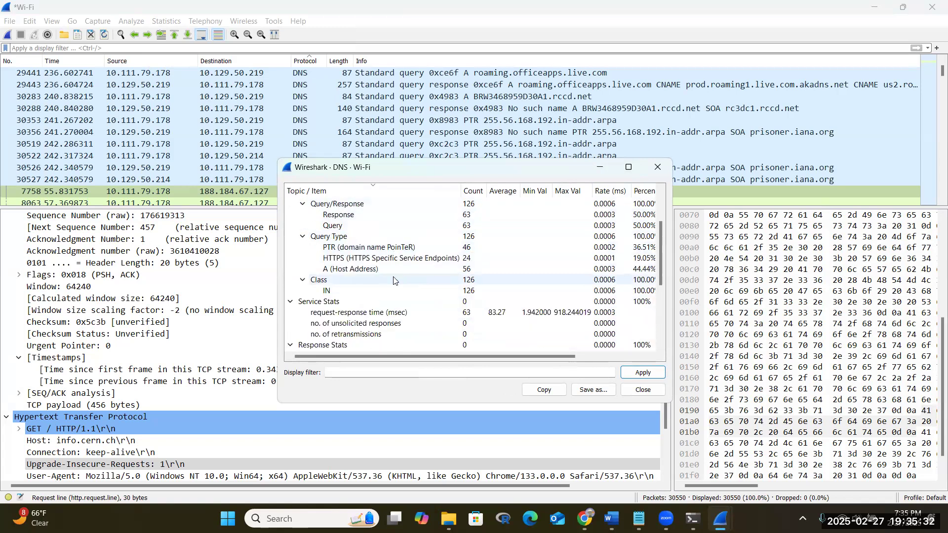
pyautogui.scroll(-1, 393, 281)
pyautogui.scroll(-2, 393, 281)
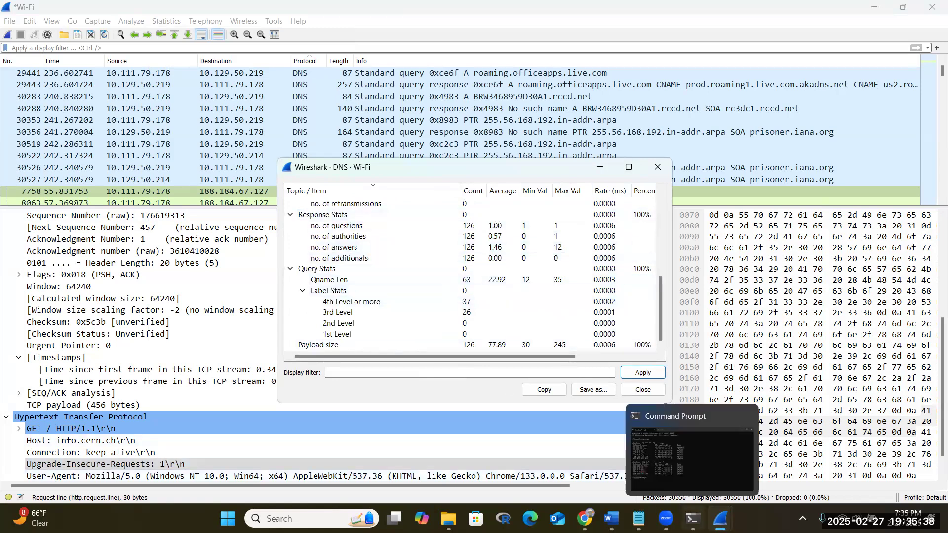
# Switch to CIS27B Unit 2 Lab-1.docx in Word and read the DNS questions and the instruction for closing Wireshark
pyautogui.moveTo(612, 519)
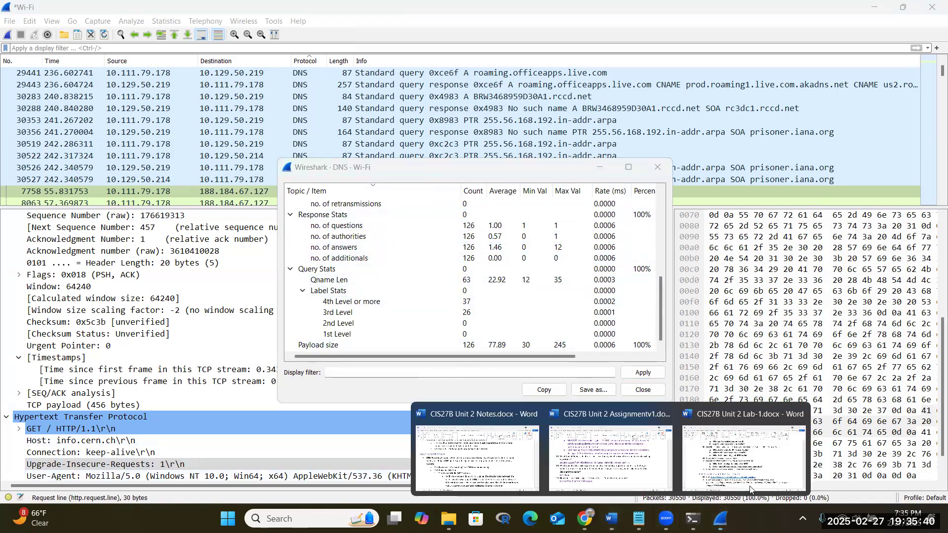
pyautogui.click(723, 457)
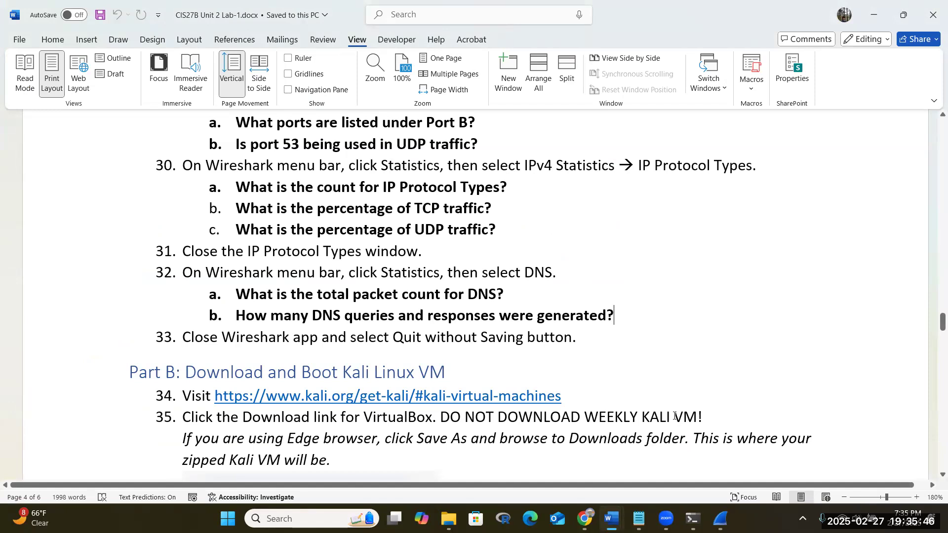
pyautogui.click(650, 347)
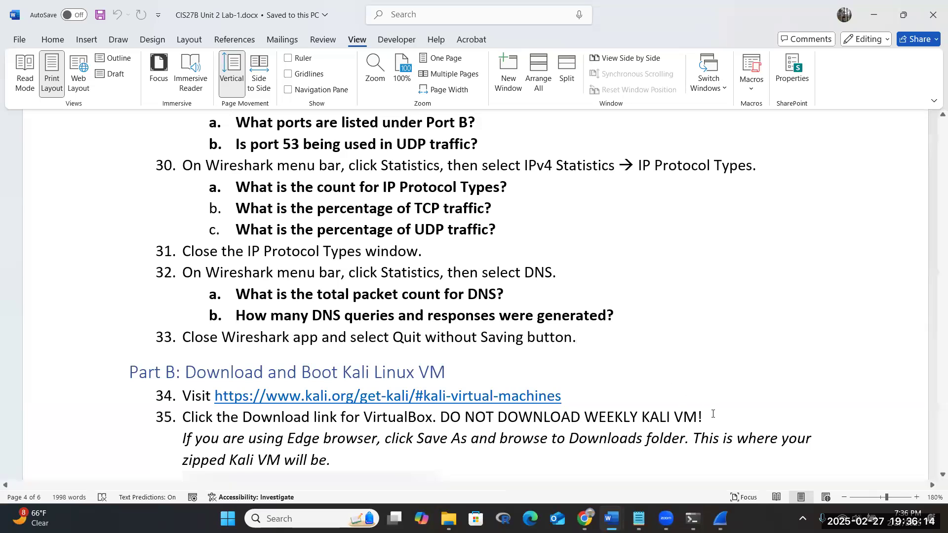
# Return to Wireshark's DNS statistics window and close it
pyautogui.click(729, 506)
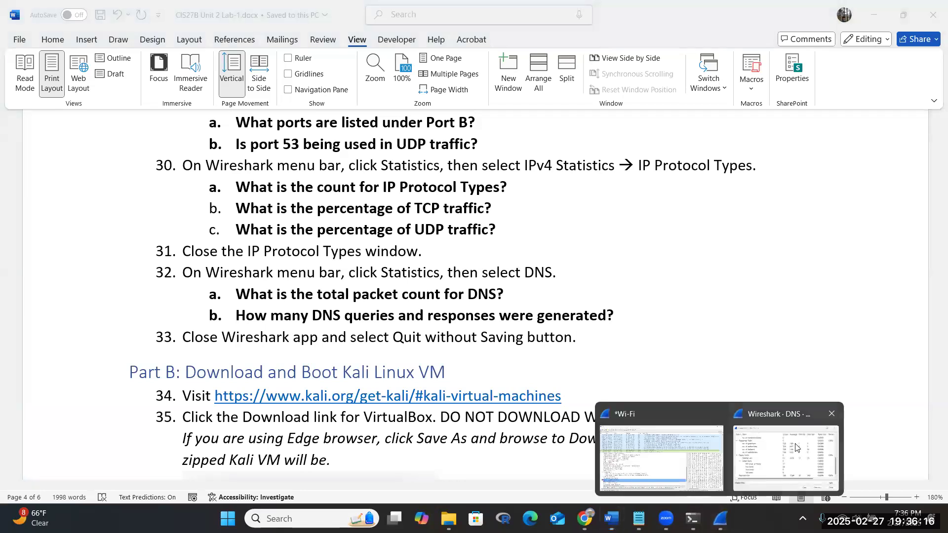
pyautogui.click(848, 439)
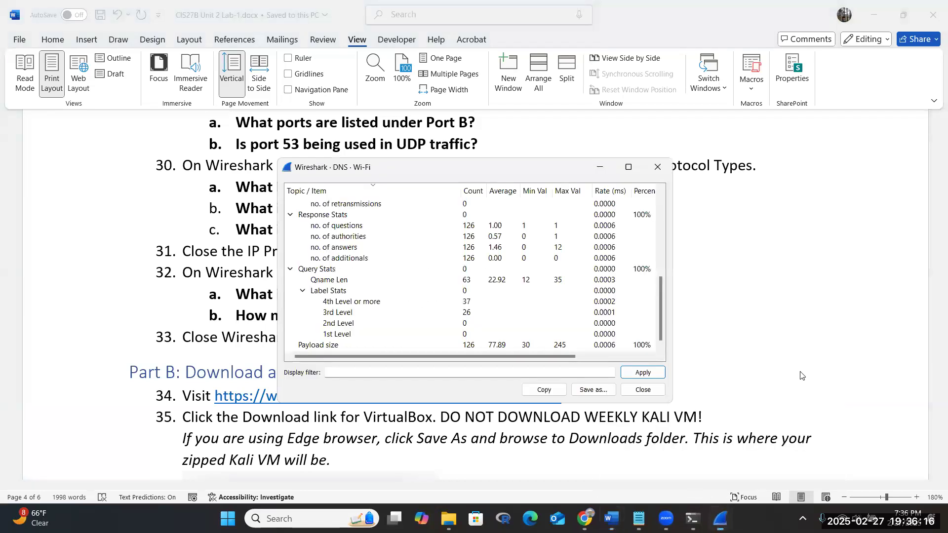
pyautogui.click(656, 168)
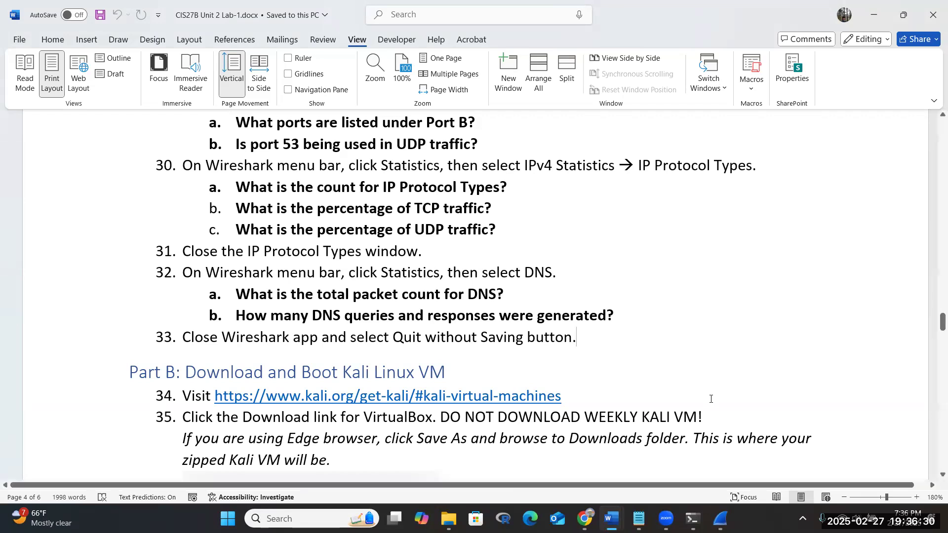
# Bring up the main Wireshark capture window and quit the program without saving the captured packets
pyautogui.click(745, 474)
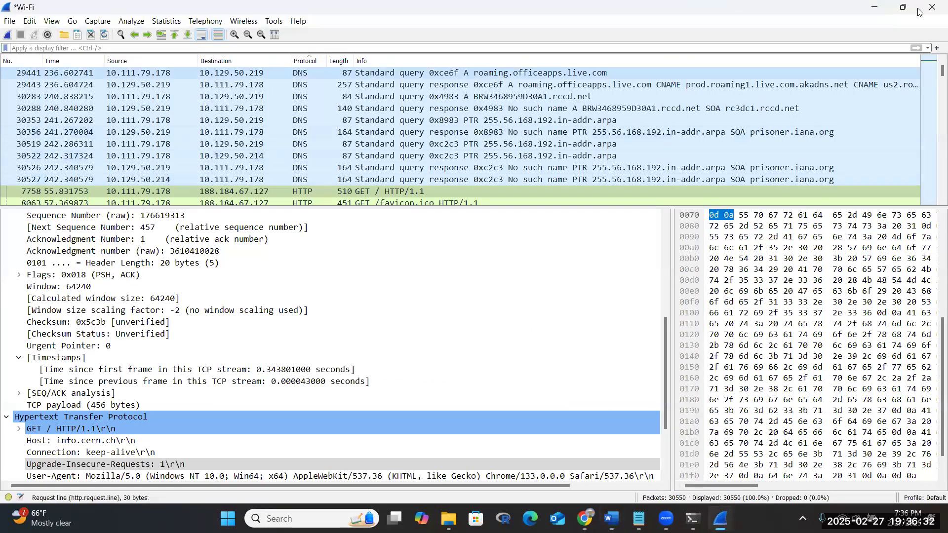
pyautogui.click(932, 7)
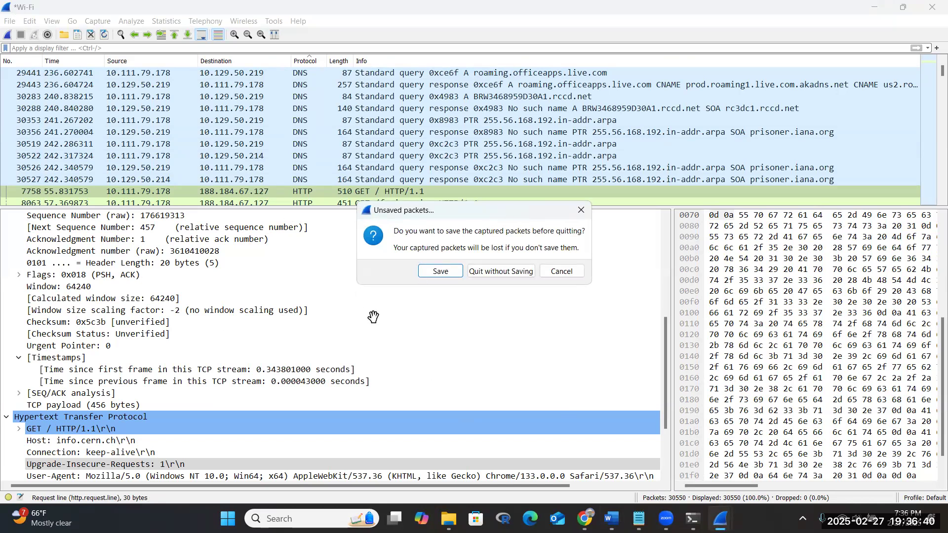
pyautogui.click(581, 213)
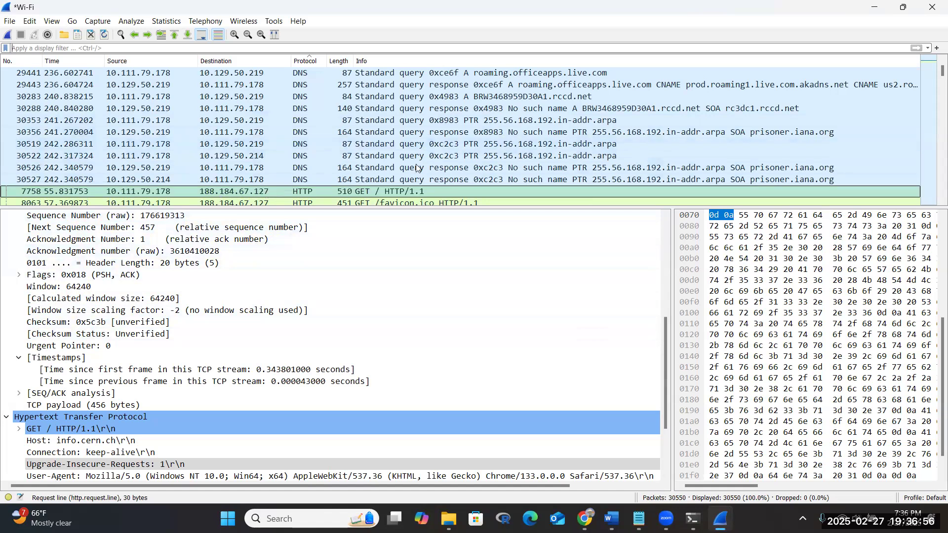
pyautogui.hotkey('ctrl', 'q')
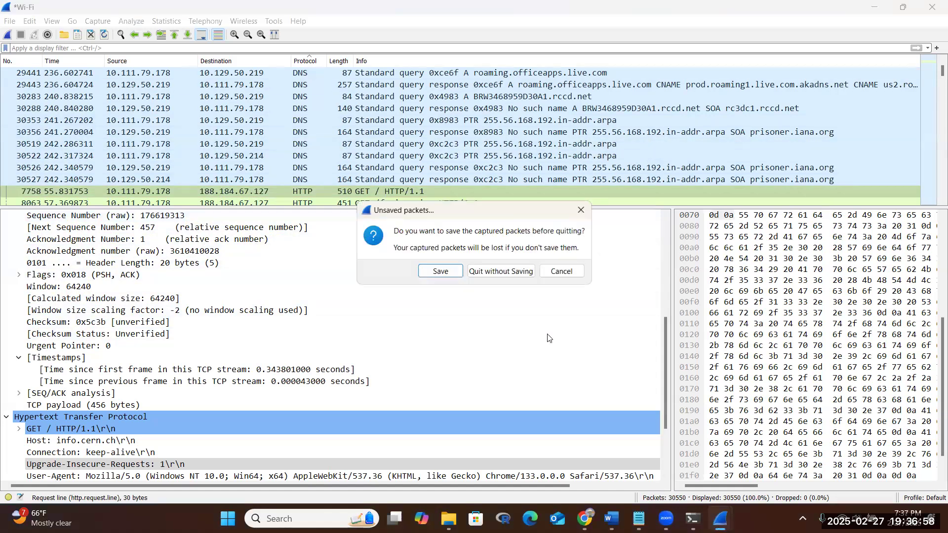
pyautogui.click(500, 270)
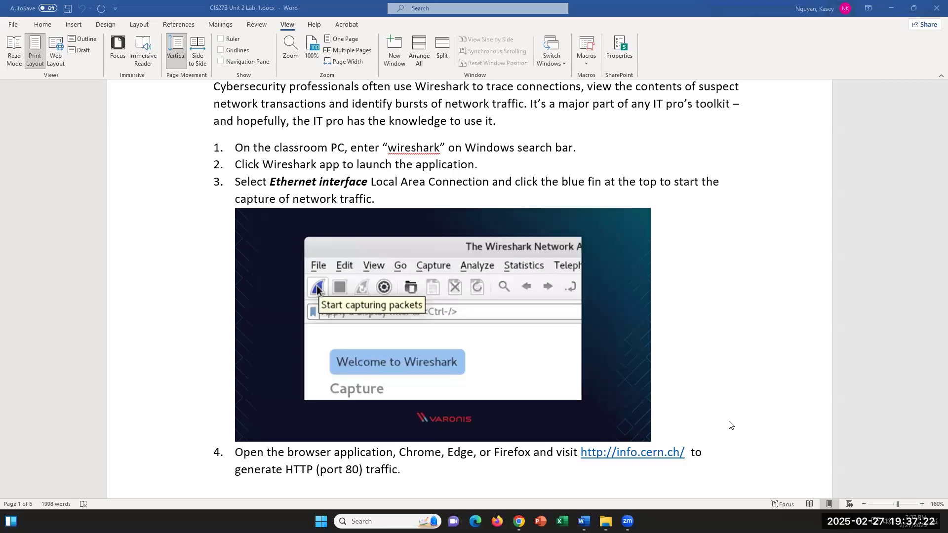
# Show the Navigation pane in the lab document and jump to the heading Part B: Download and Boot Kali Linux VM
pyautogui.click(221, 61)
pyautogui.click(57, 168)
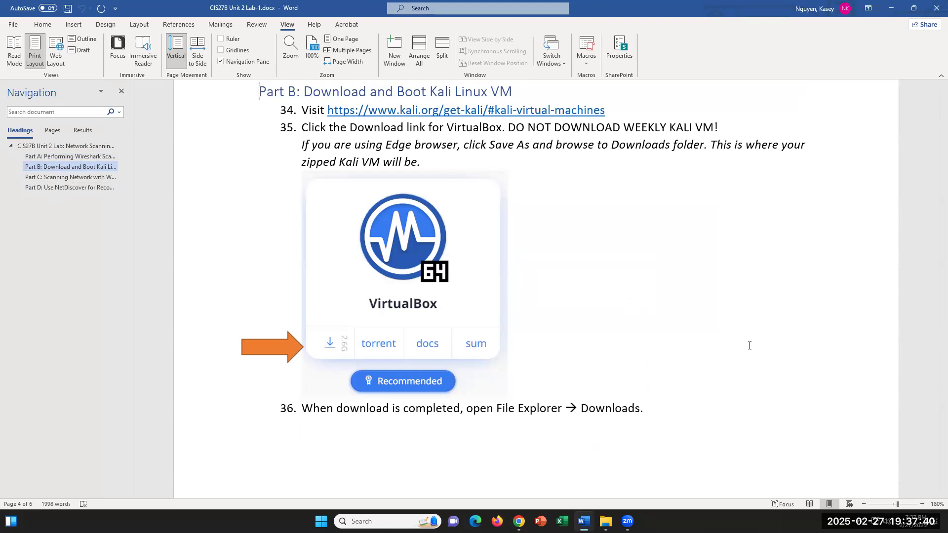
pyautogui.scroll(-4, 749, 345)
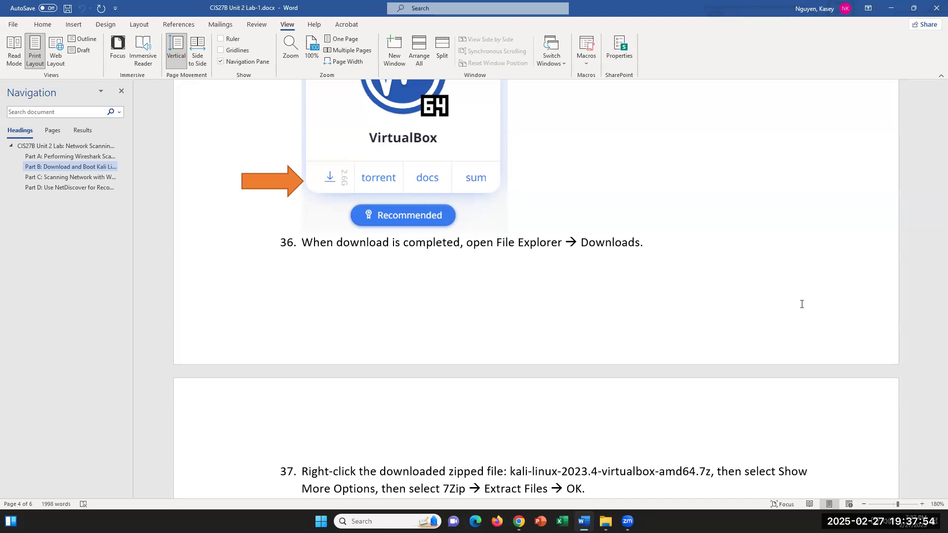
# Check the Part B download instructions, then switch to Chrome and view the Kali pre-built virtual machines page
pyautogui.scroll(6, 802, 271)
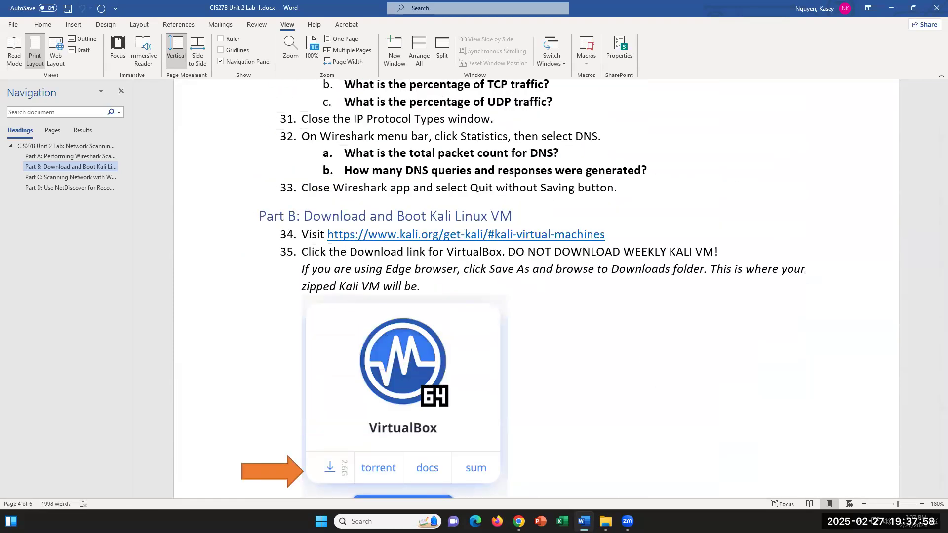
pyautogui.click(519, 521)
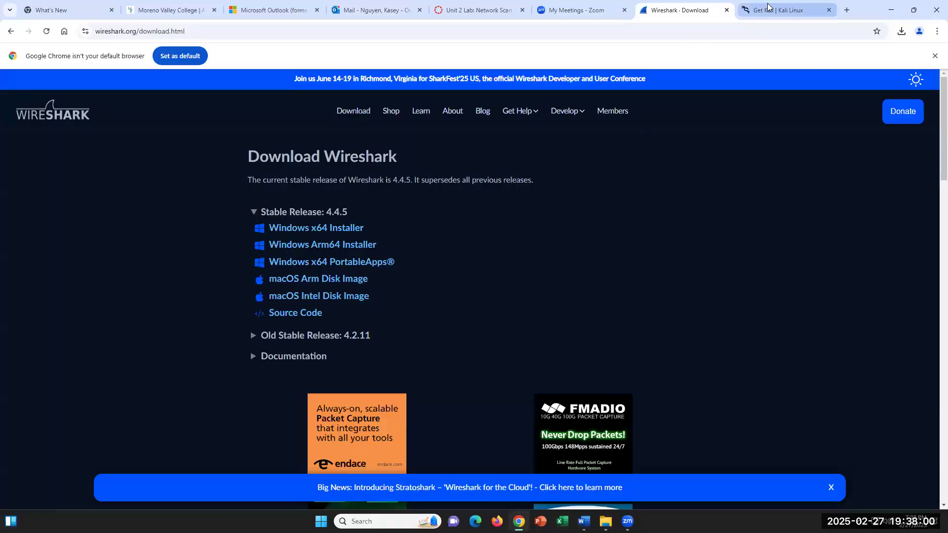
pyautogui.click(768, 7)
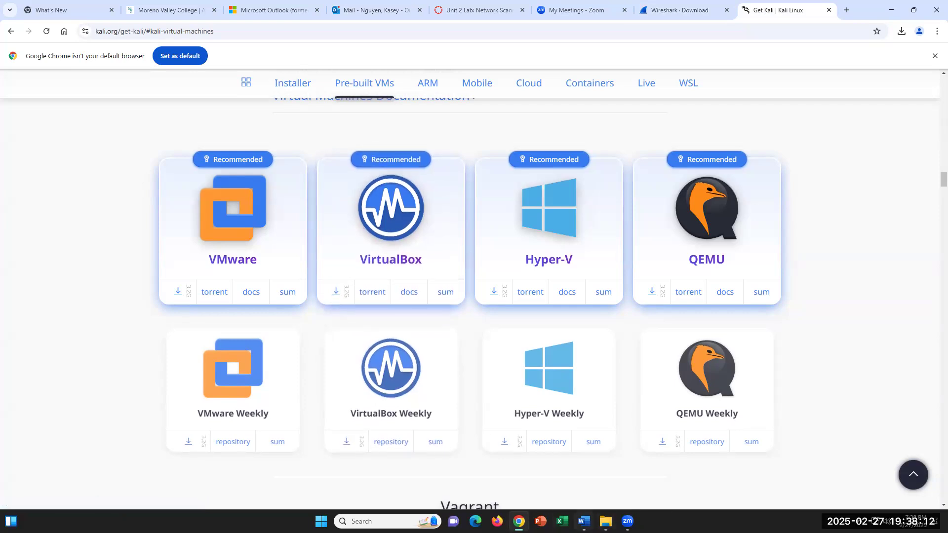
# Return to the lab document in Word and read steps 36 to 39 on extracting and opening the Kali VM
pyautogui.click(583, 521)
pyautogui.scroll(-6, 745, 384)
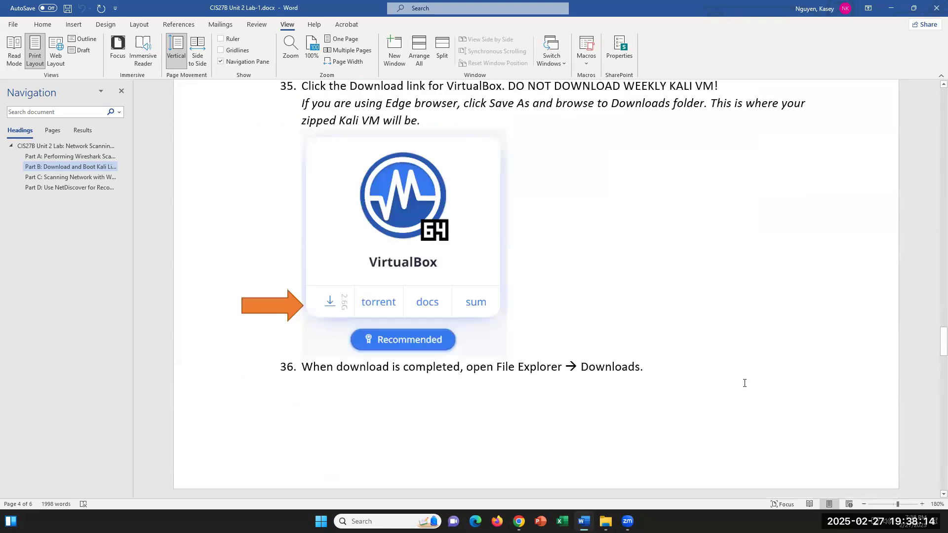
pyautogui.scroll(-2, 745, 383)
pyautogui.scroll(3, 744, 383)
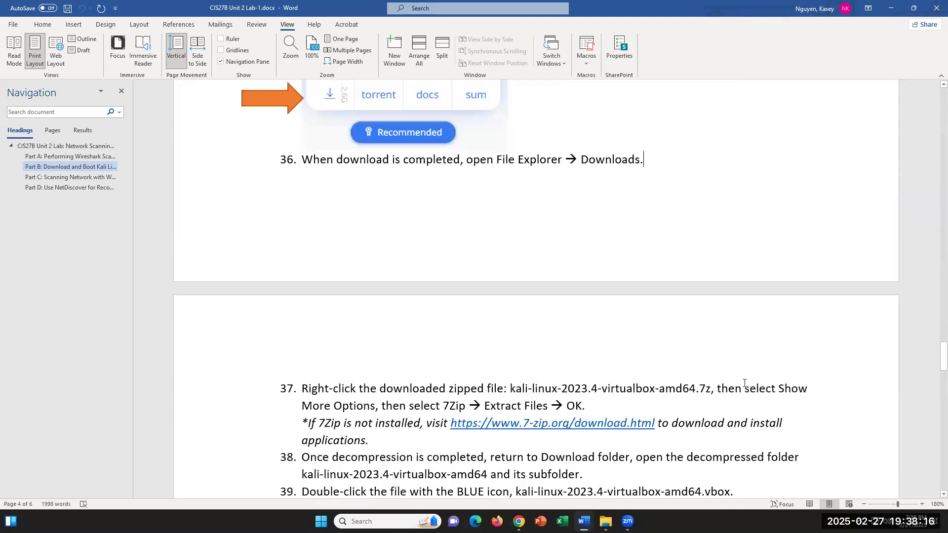
pyautogui.scroll(-3, 744, 382)
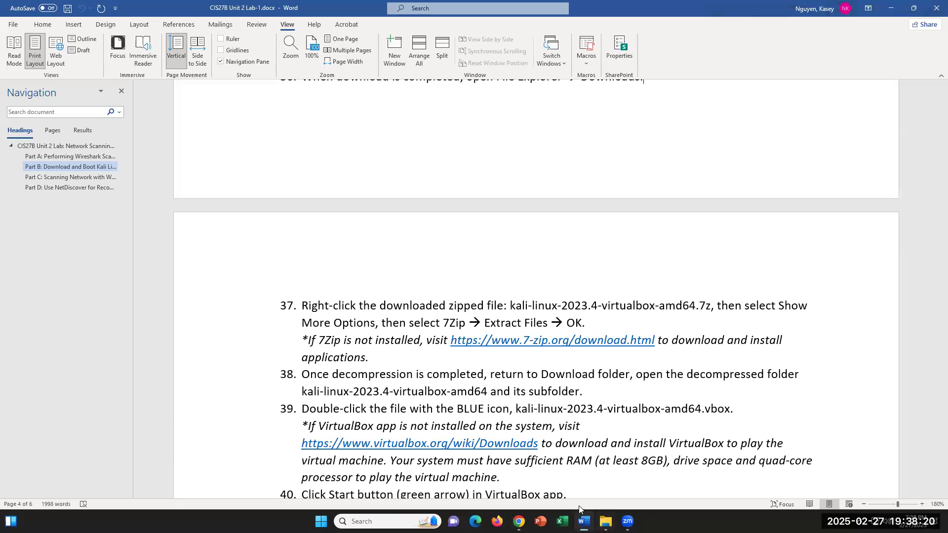
# Switch to File Explorer and view the 7-Zip extraction options for kali-linux-2024.4-virtualbox-amd64.7z in Downloads, without extracting it
pyautogui.click(606, 521)
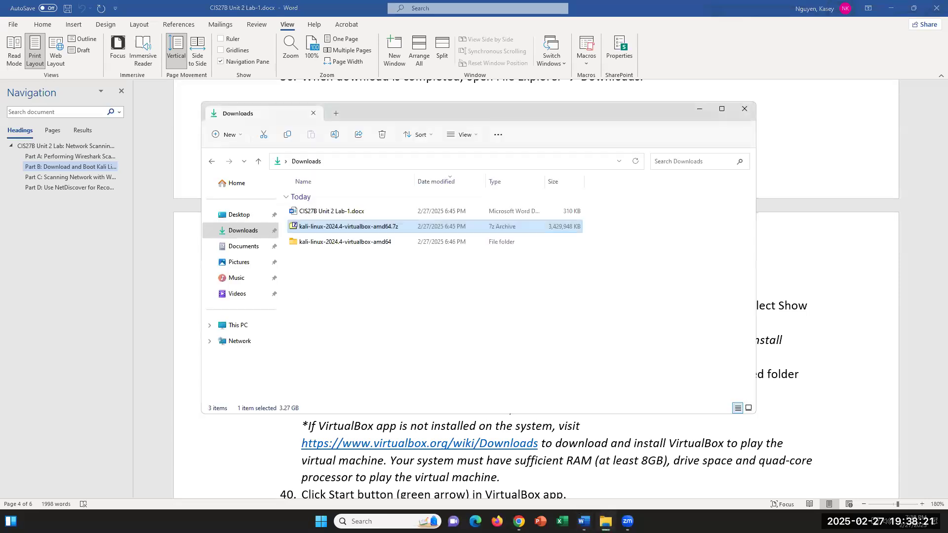
pyautogui.click(404, 301)
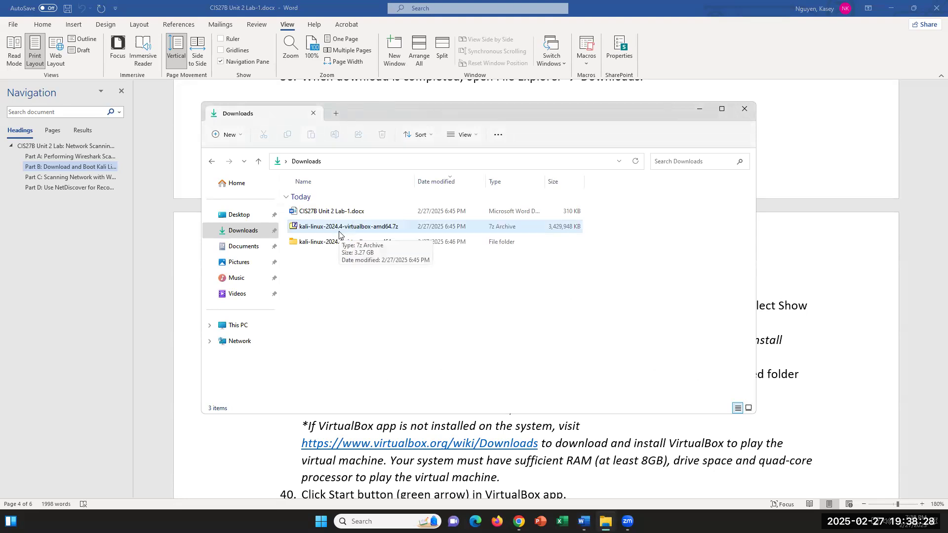
pyautogui.click(244, 232)
pyautogui.rightClick(318, 216)
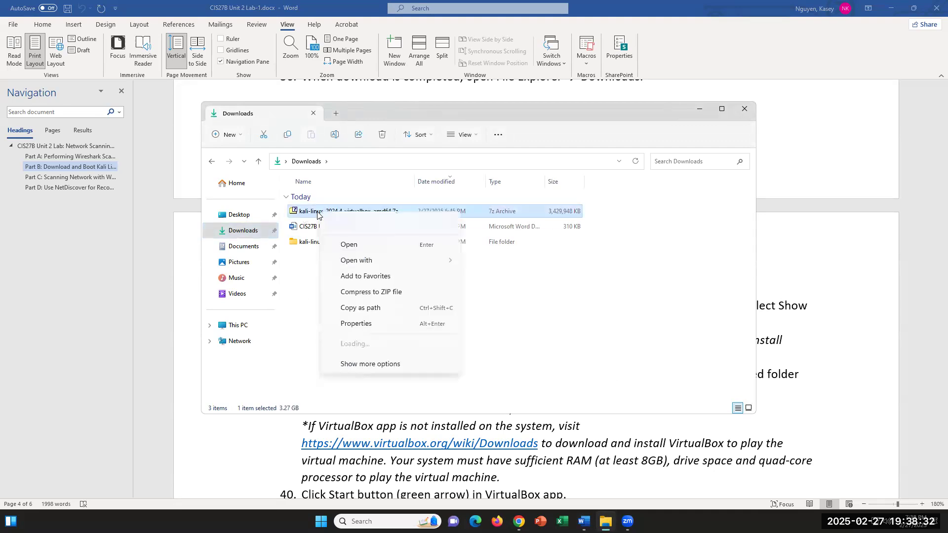
pyautogui.click(385, 365)
pyautogui.moveTo(383, 253)
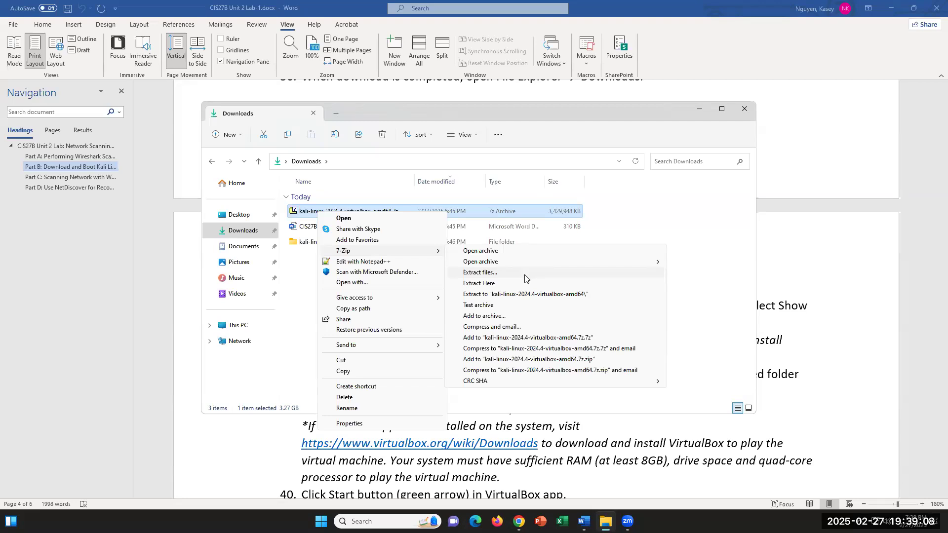
pyautogui.click(303, 285)
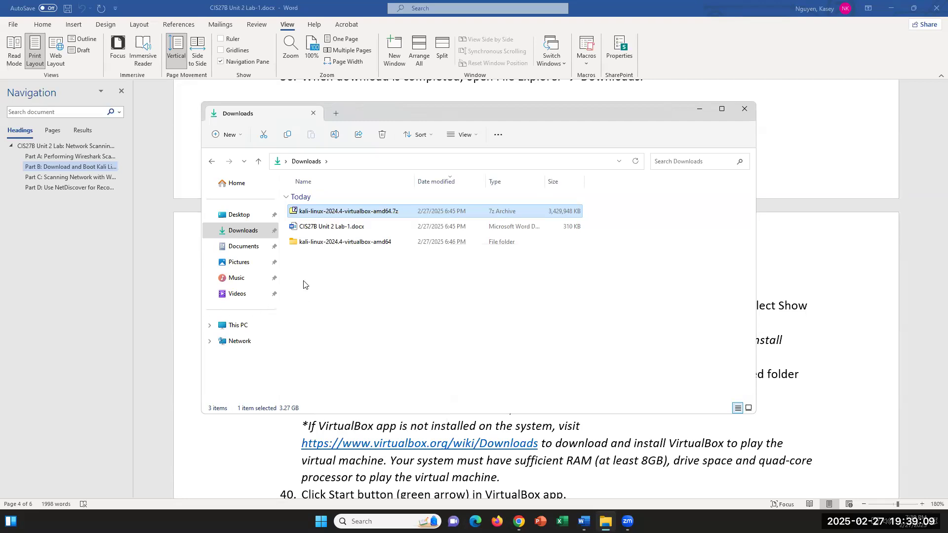
# Open kali-linux-2024.4-virtualbox-amd64.vbox from the extracted folder's subfolder in VirtualBox and start the Kali virtual machine
pyautogui.click(330, 243)
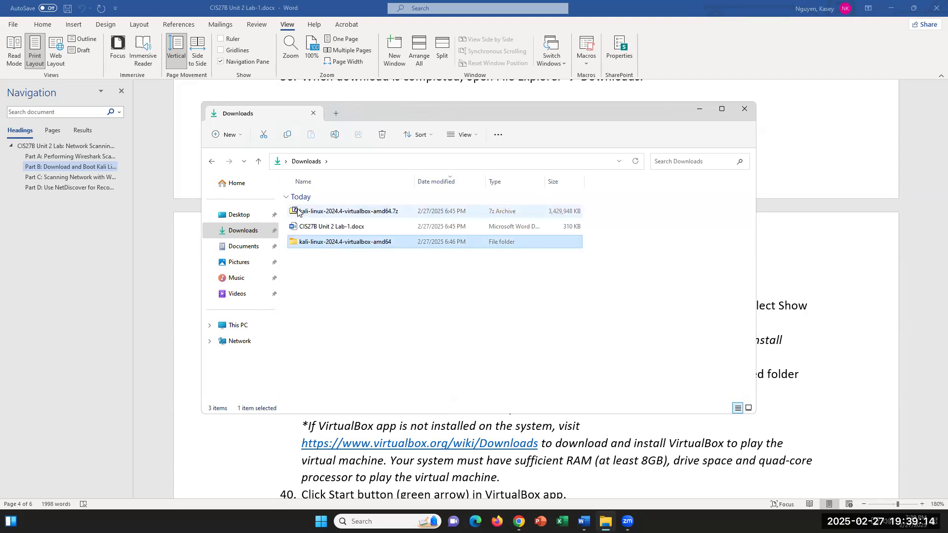
pyautogui.doubleClick(308, 242)
pyautogui.doubleClick(364, 214)
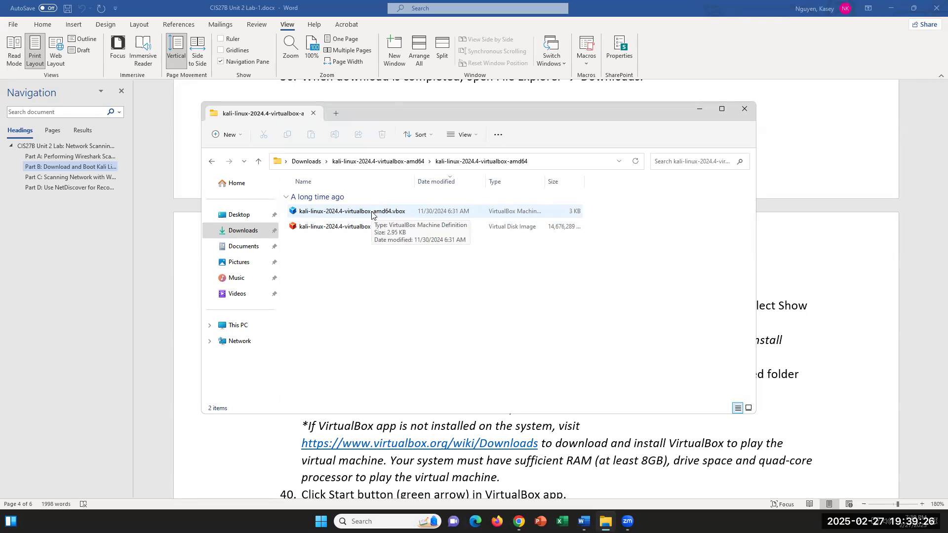
pyautogui.click(372, 213)
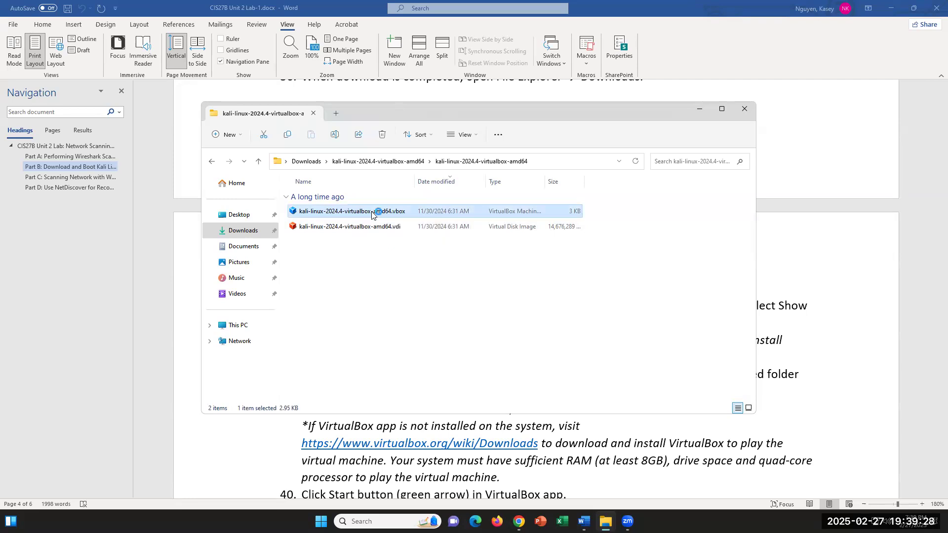
pyautogui.scroll(-3, 710, 462)
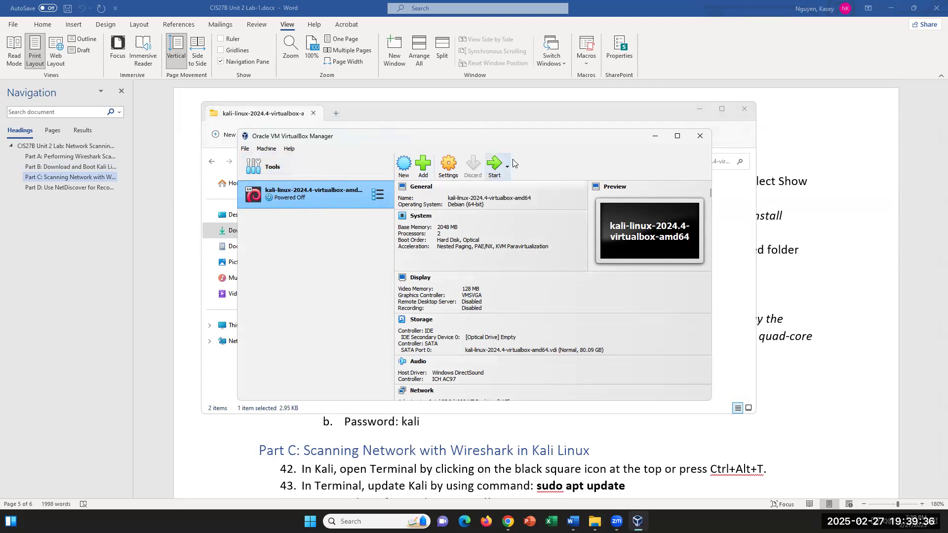
pyautogui.click(496, 166)
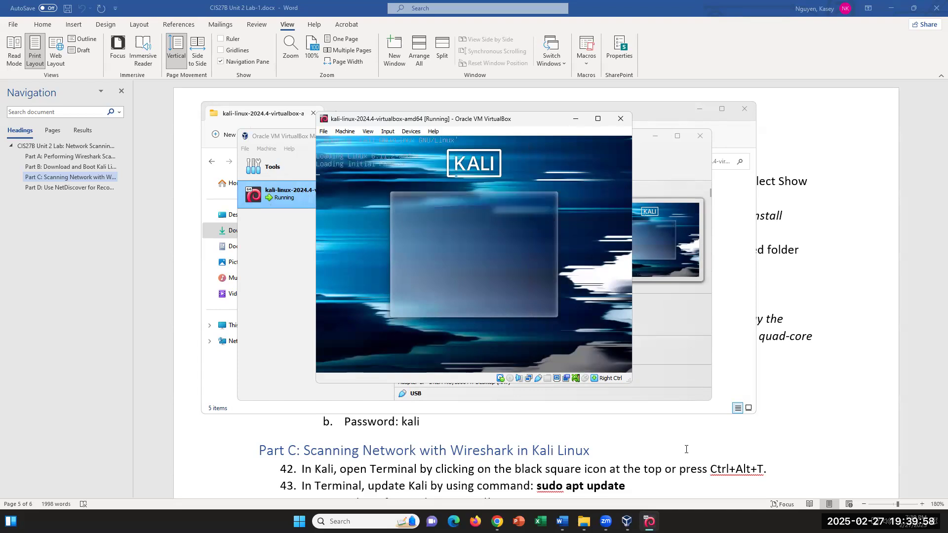
# Return to the lab document in Word and read the Kali login instructions and the start of Part C
pyautogui.click(664, 429)
pyautogui.scroll(-1, 664, 428)
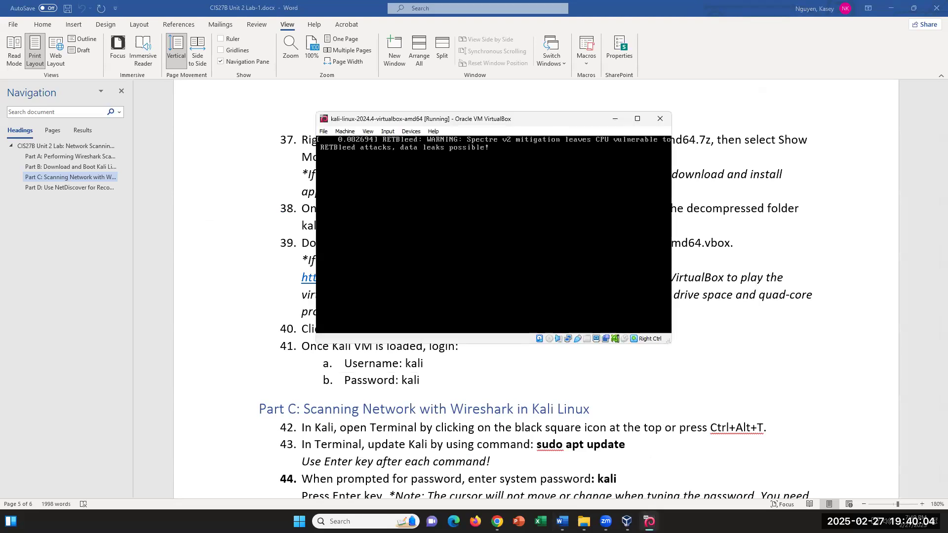
pyautogui.click(191, 330)
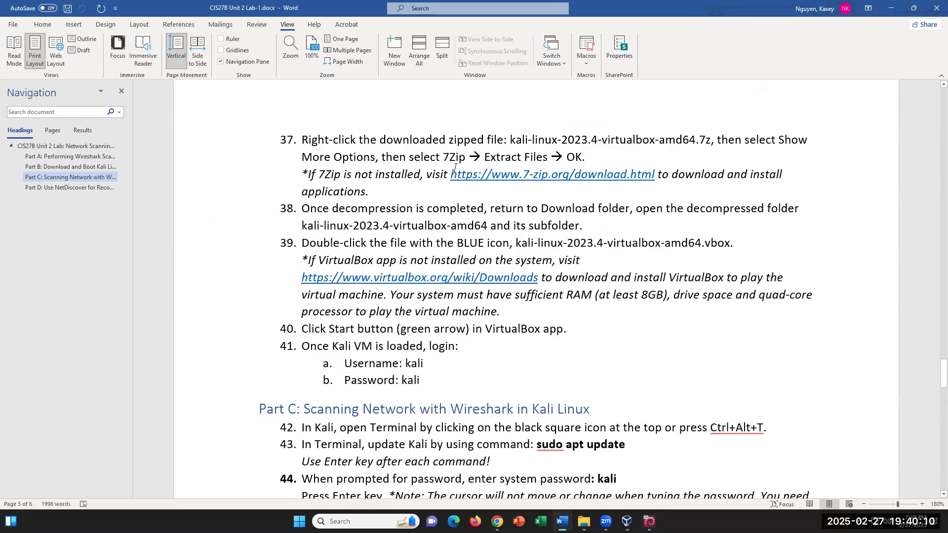
pyautogui.click(553, 278)
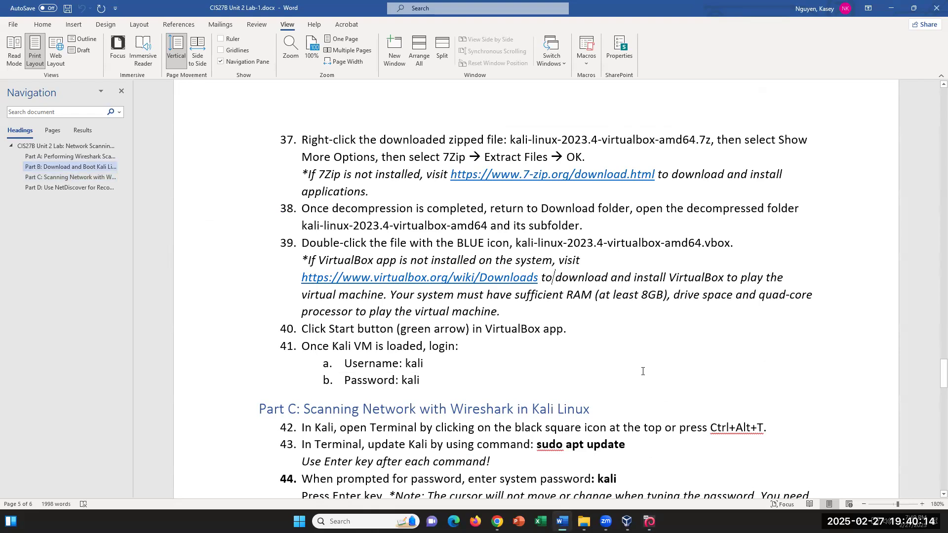
# Read steps 42 to 47 of Part C in the lab document, highlighting the sudo apt update command in step 43
pyautogui.scroll(-2, 642, 372)
pyautogui.scroll(-3, 642, 371)
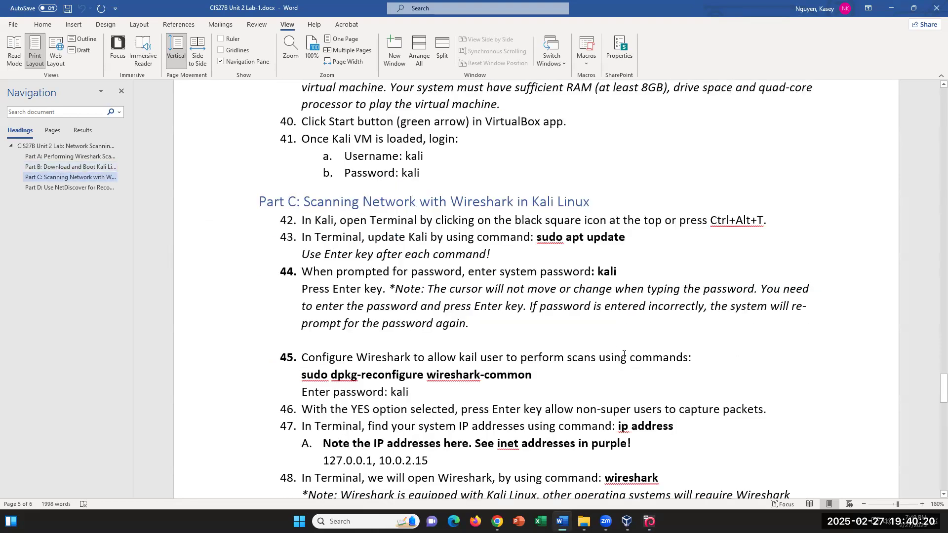
pyautogui.click(643, 239)
pyautogui.moveTo(537, 237); pyautogui.dragTo(625, 237)
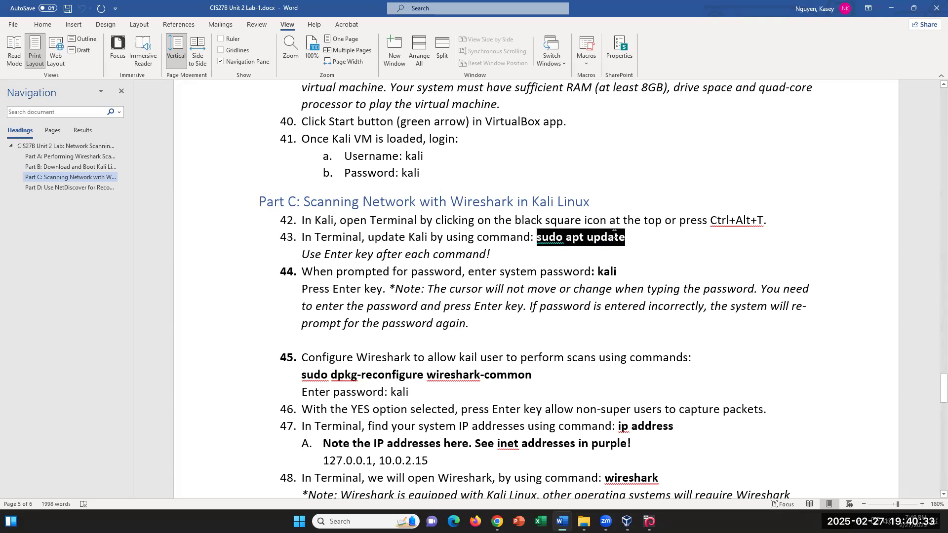
pyautogui.click(641, 248)
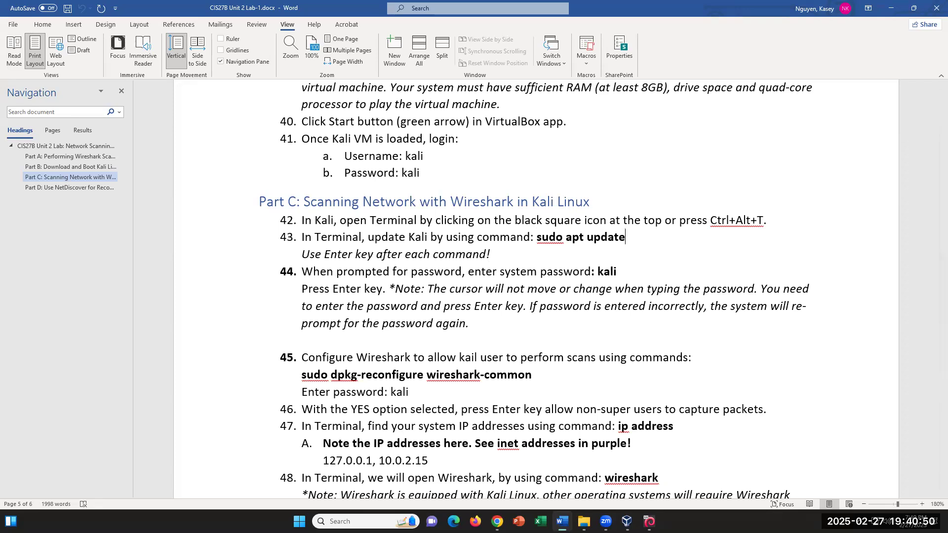
# Switch to the running Kali virtual machine and log in as the kali user with the account password
pyautogui.click(649, 521)
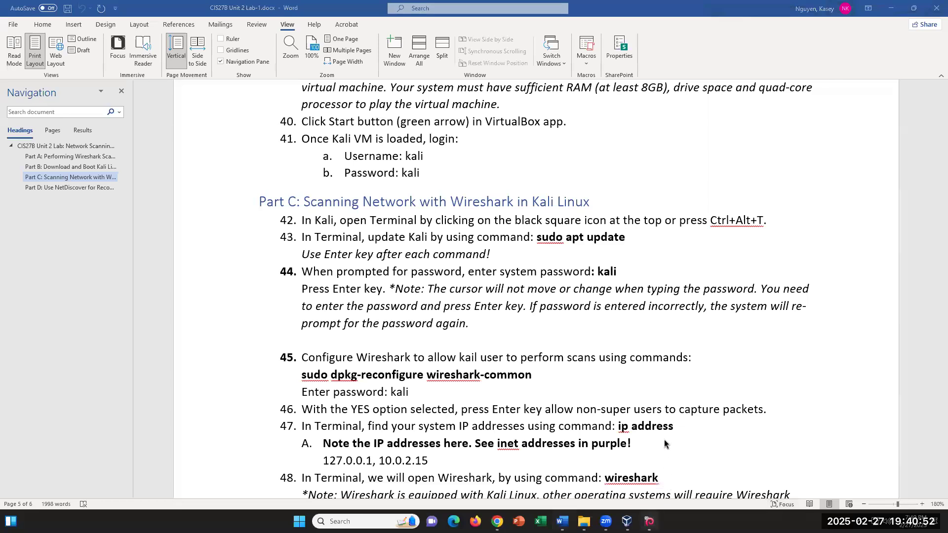
pyautogui.write('kali')
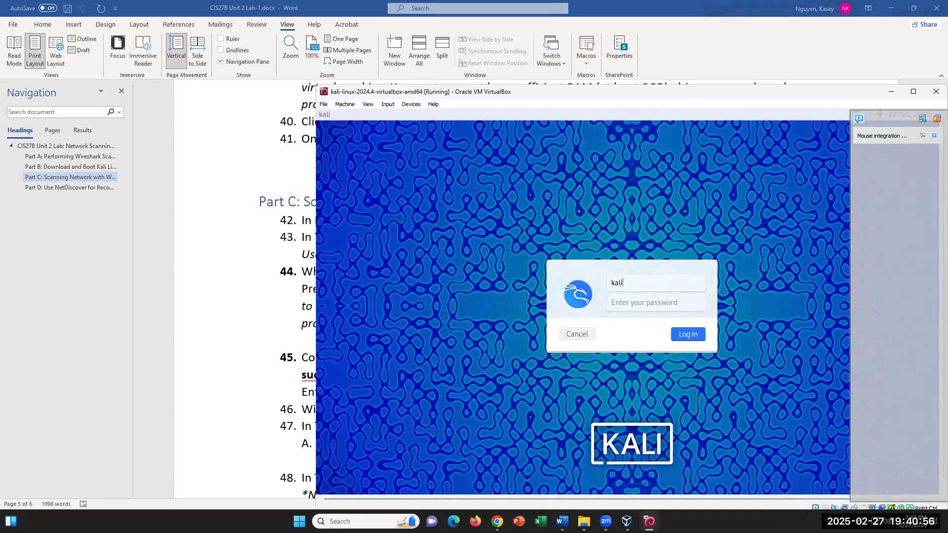
pyautogui.press('Tab')
pyautogui.write('kali')
pyautogui.press('Return')
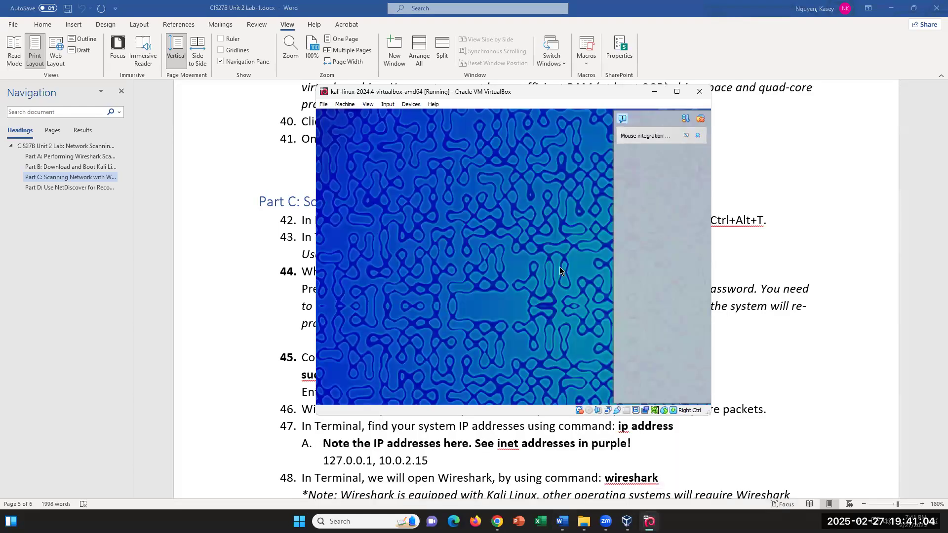
# Return to the lab document in Word and reread steps 42 to 44 on opening the terminal and updating Kali
pyautogui.click(219, 262)
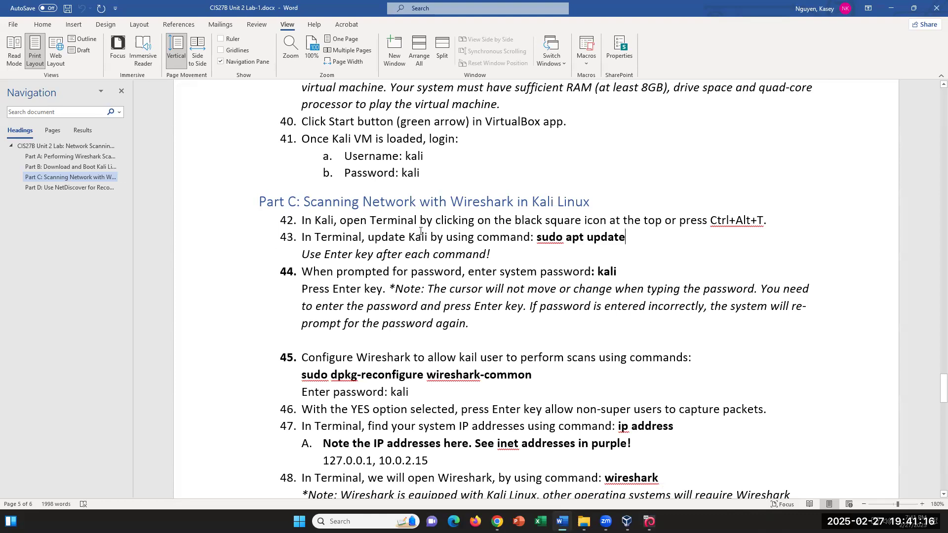
pyautogui.scroll(-1, 421, 231)
pyautogui.scroll(1, 420, 231)
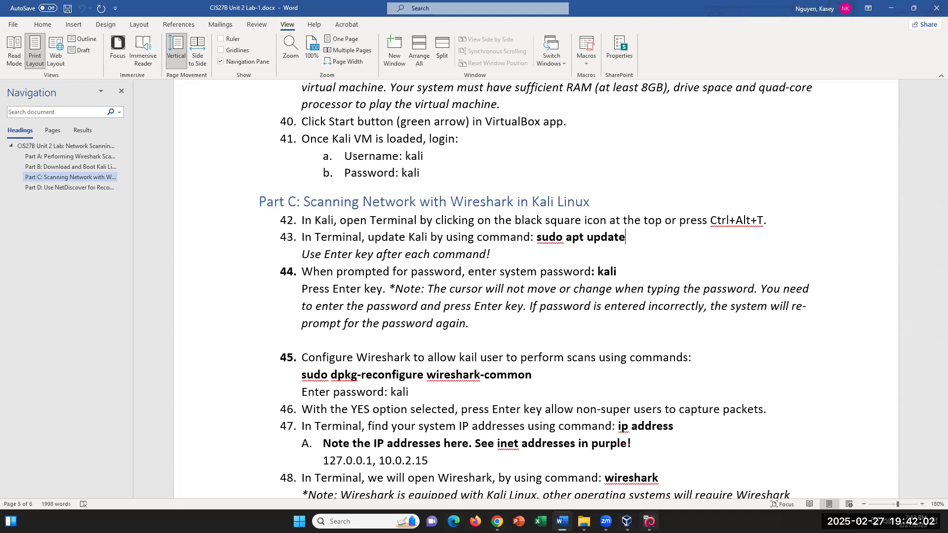
# Switch to the Kali virtual machine, move its window below the first Part C steps, open Terminal Emulator and enlarge its text two zoom levels
pyautogui.hotkey('alt', 'Tab')
pyautogui.moveTo(559, 96); pyautogui.dragTo(559, 238)
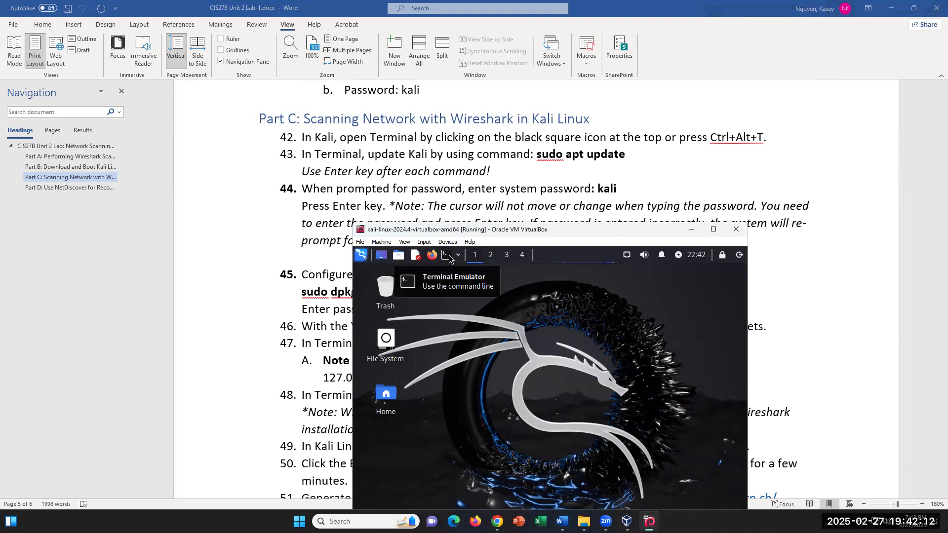
pyautogui.click(448, 255)
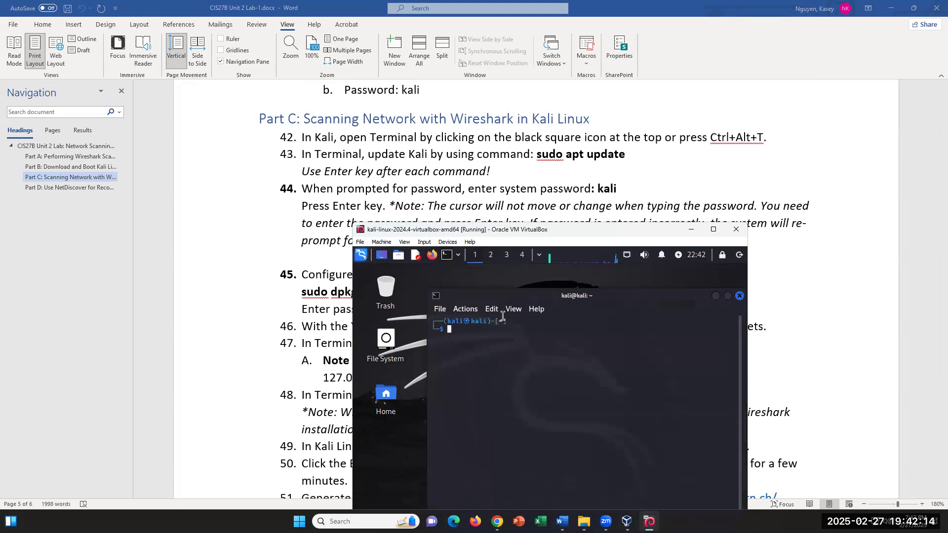
pyautogui.click(493, 309)
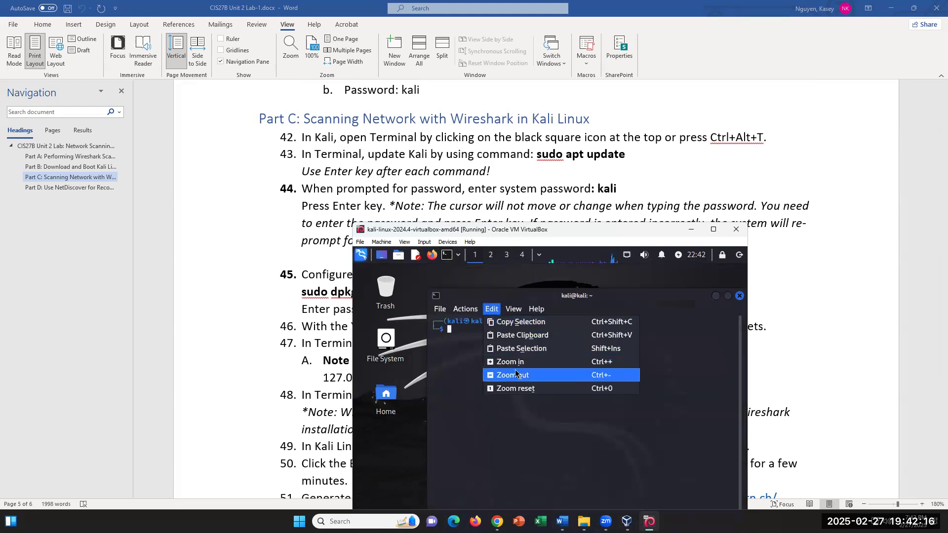
pyautogui.click(510, 362)
pyautogui.click(492, 309)
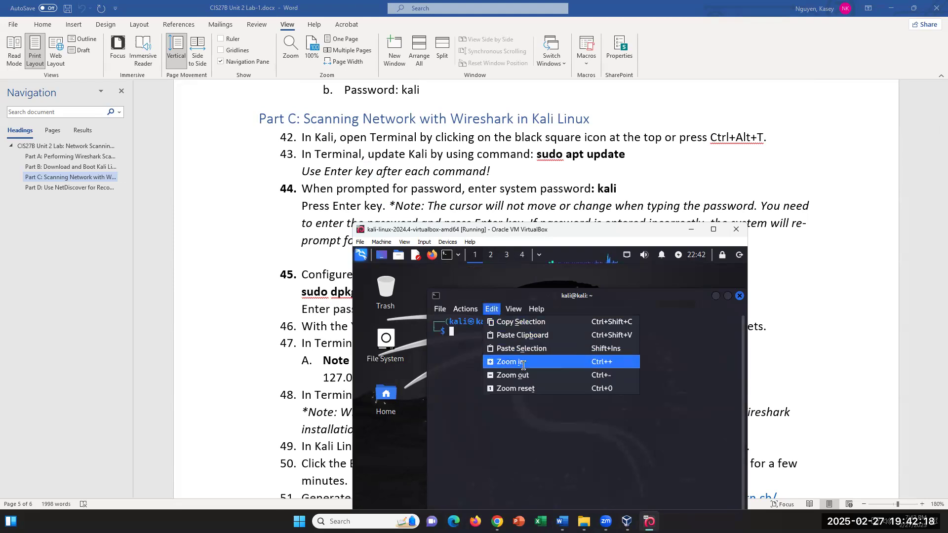
pyautogui.click(513, 362)
# Run sudo apt update in the Kali terminal, supplying the system password
pyautogui.write('s')
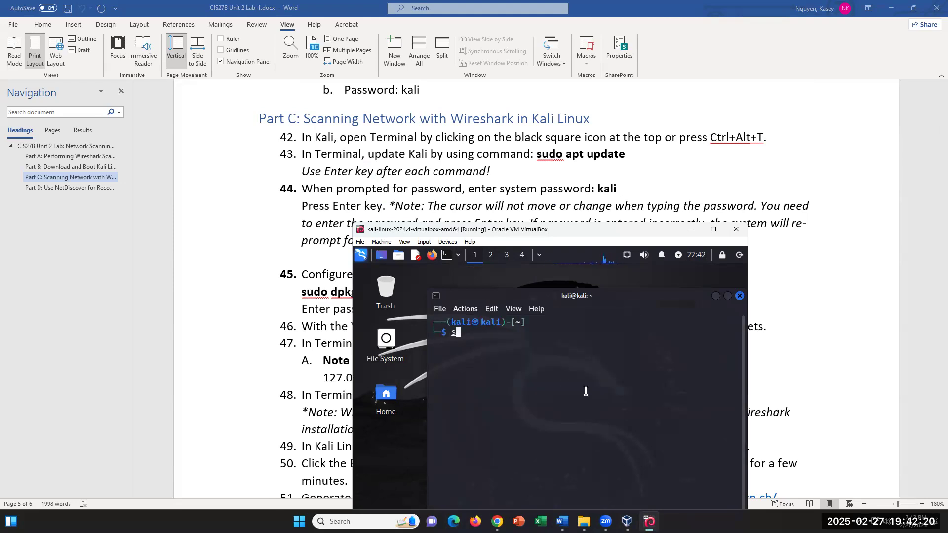
pyautogui.write('udo apt update')
pyautogui.press('Return')
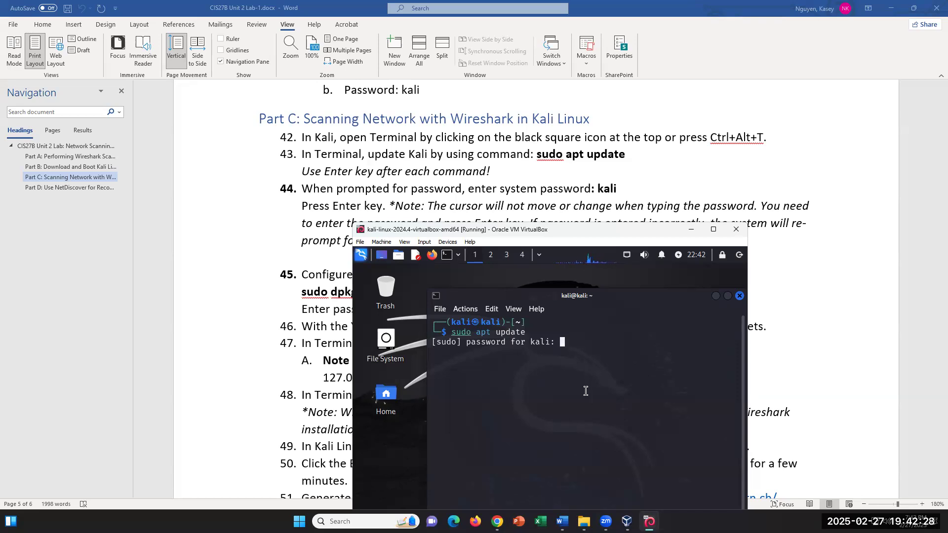
pyautogui.press('Return')
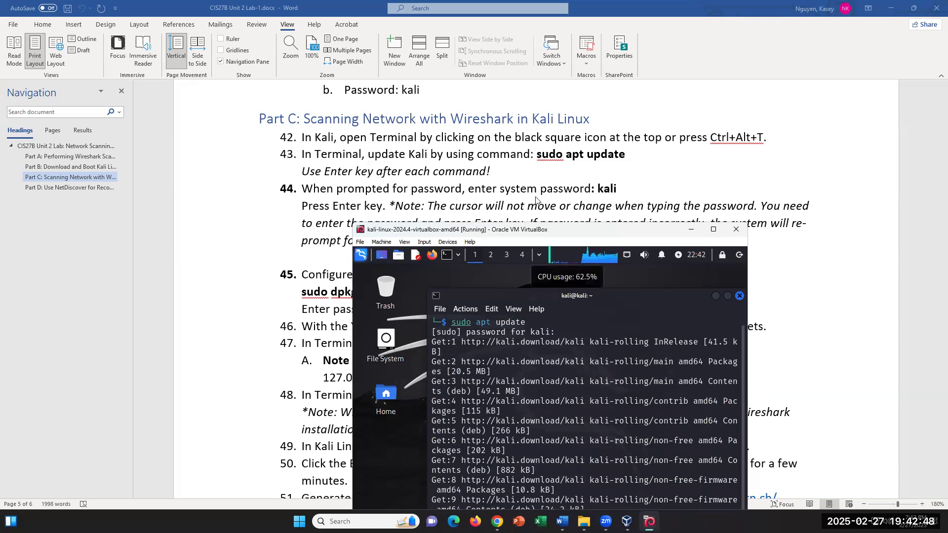
# Bring step 45 into view beside the repositioned virtual machine and enter sudo dpkg-reconfigure wireshark-common in the terminal without running it
pyautogui.scroll(-1, 536, 198)
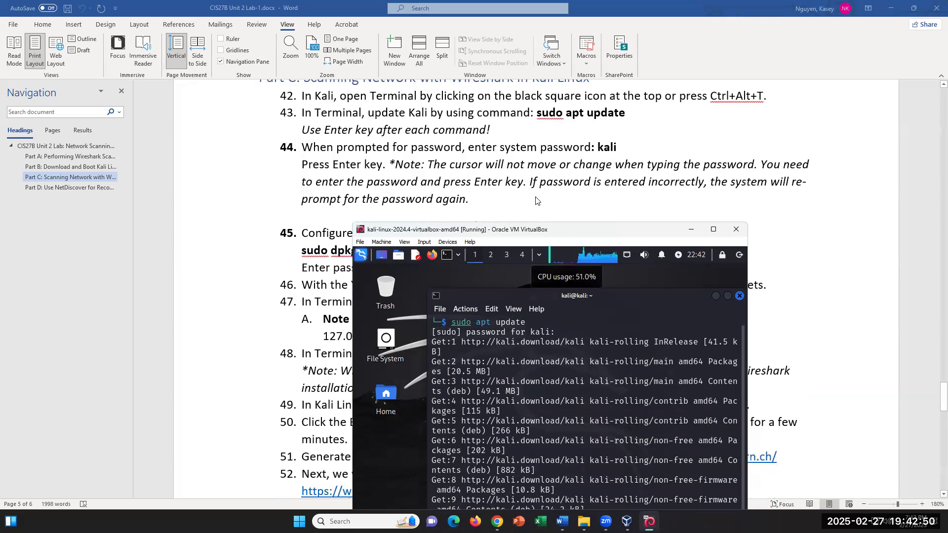
pyautogui.scroll(-2, 536, 200)
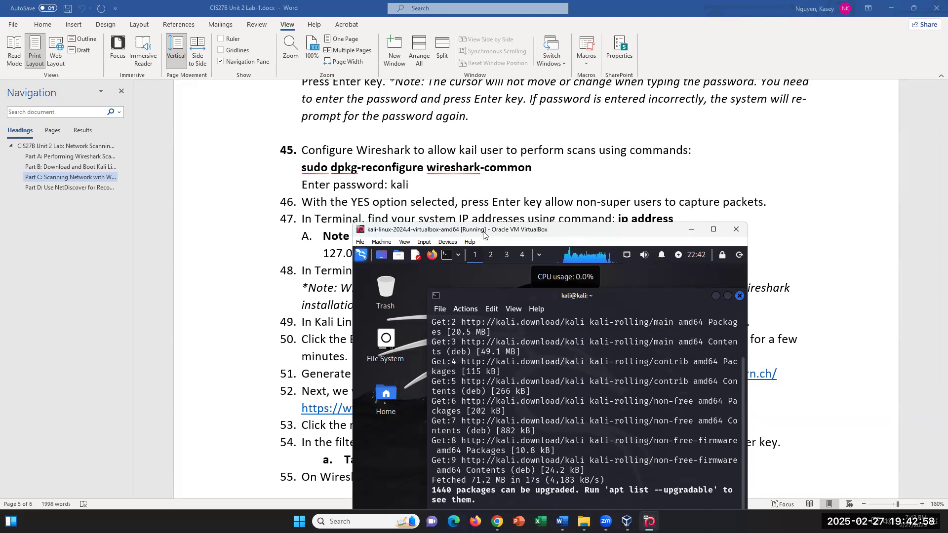
pyautogui.moveTo(483, 234); pyautogui.dragTo(497, 194)
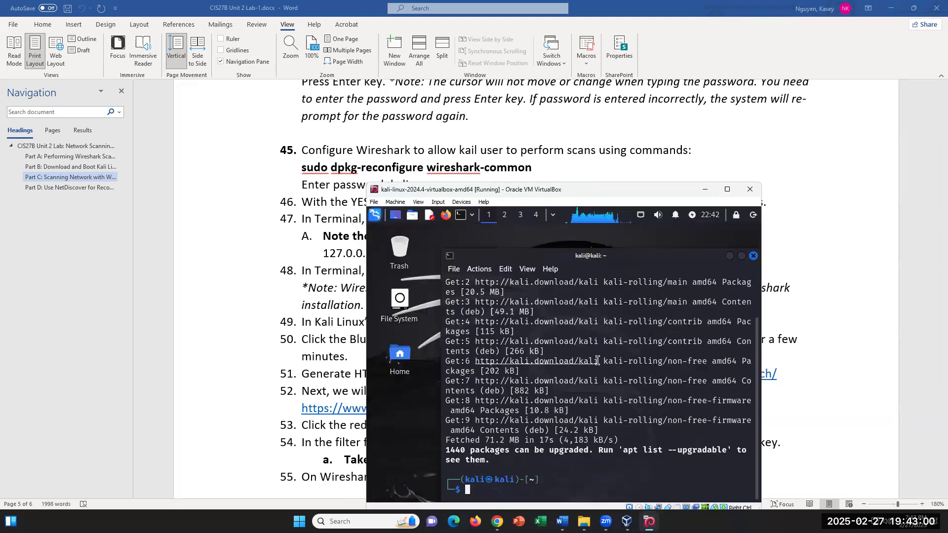
pyautogui.moveTo(578, 193); pyautogui.dragTo(599, 153)
pyautogui.scroll(-1, 554, 147)
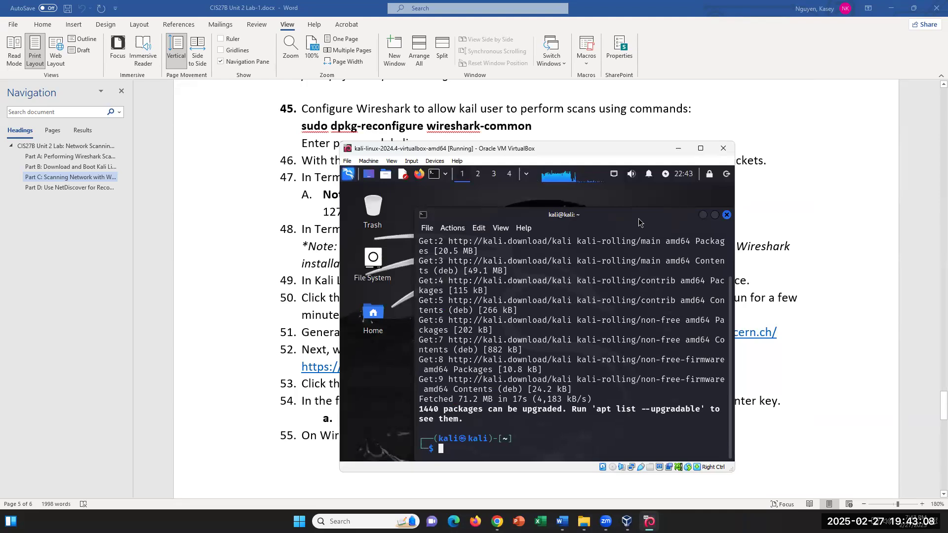
pyautogui.write('sudo dpkg')
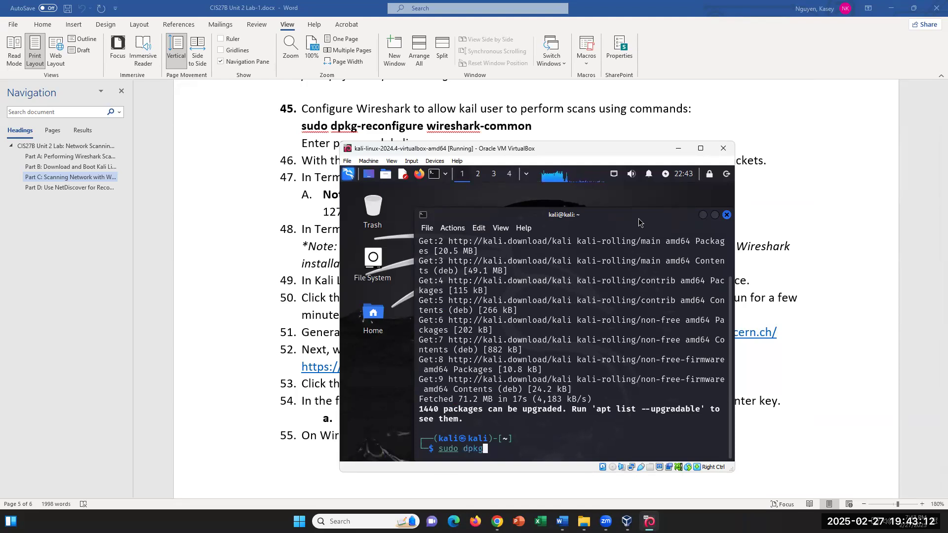
pyautogui.write('-recon')
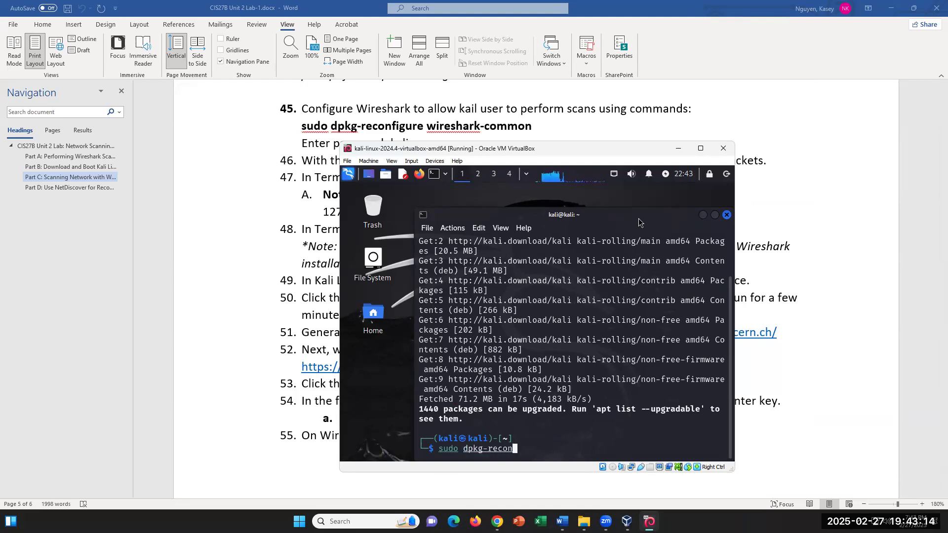
pyautogui.write('figure wireshark')
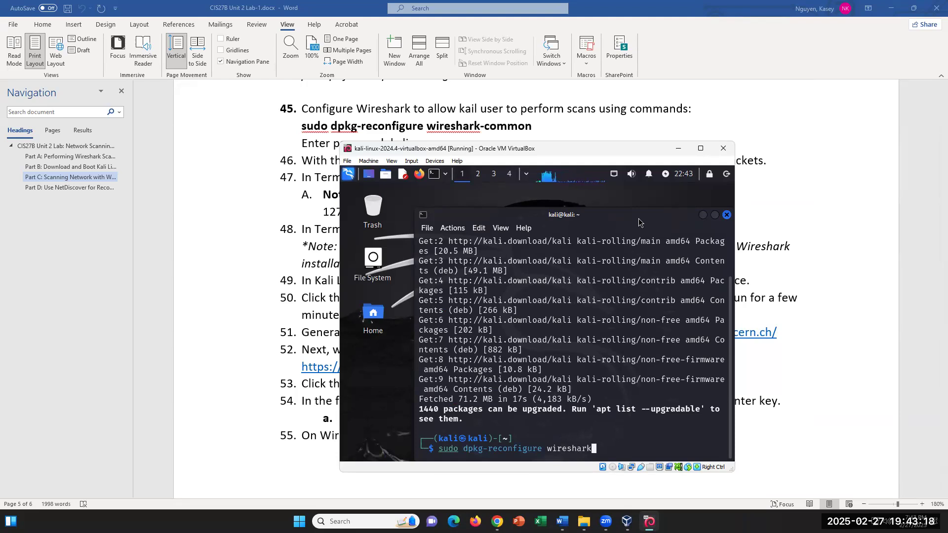
pyautogui.write('-common')
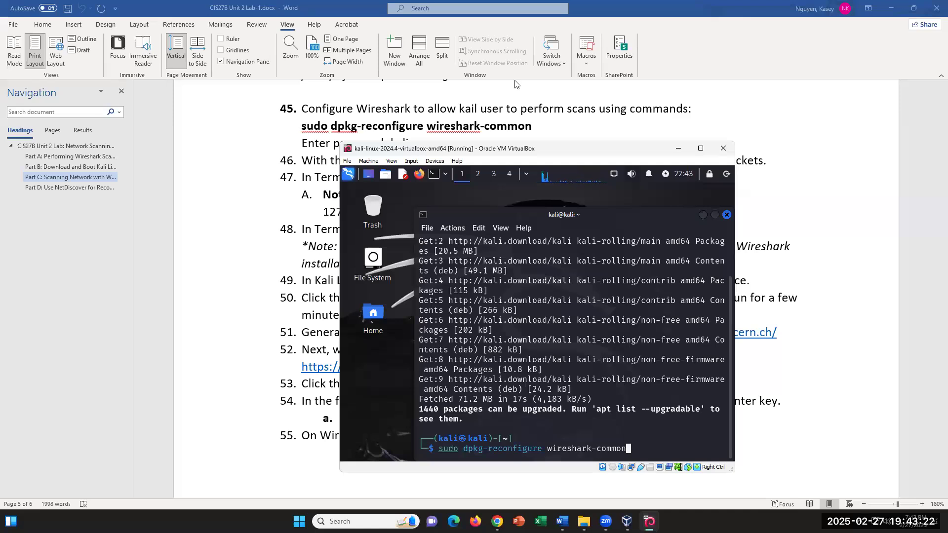
# Correct the misspelled user name in step 45 of the Word lab document to kali and highlight the sudo dpkg-reconfigure command for review
pyautogui.click(476, 108)
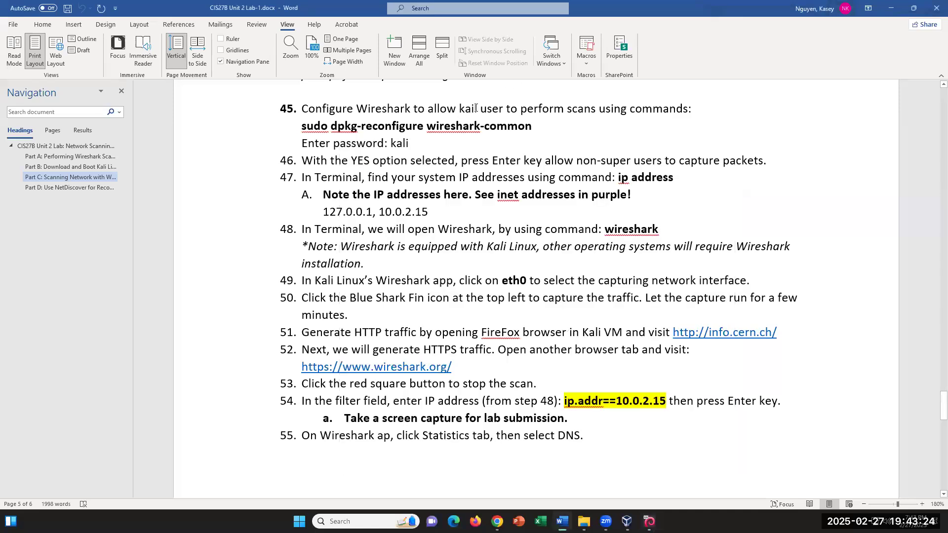
pyautogui.press('BackSpace')
pyautogui.press('BackSpace')
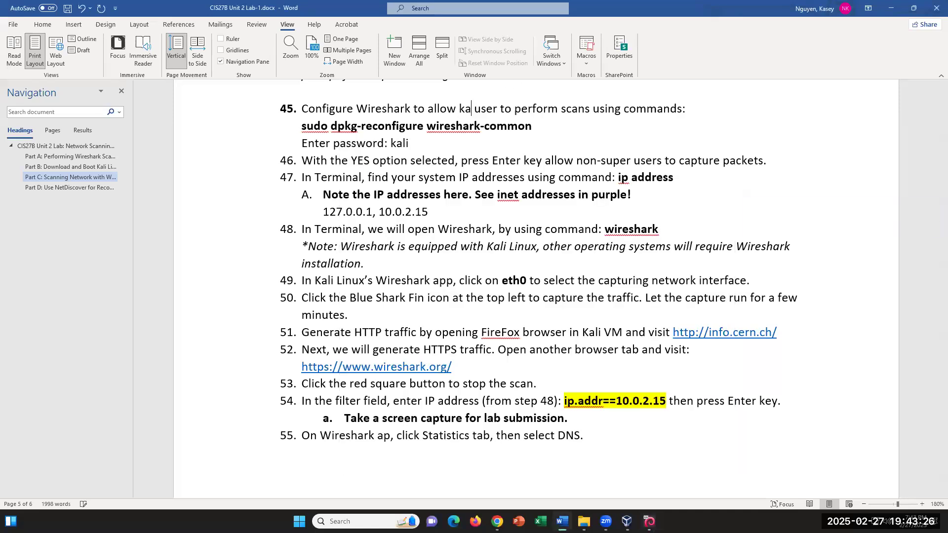
pyautogui.write('li')
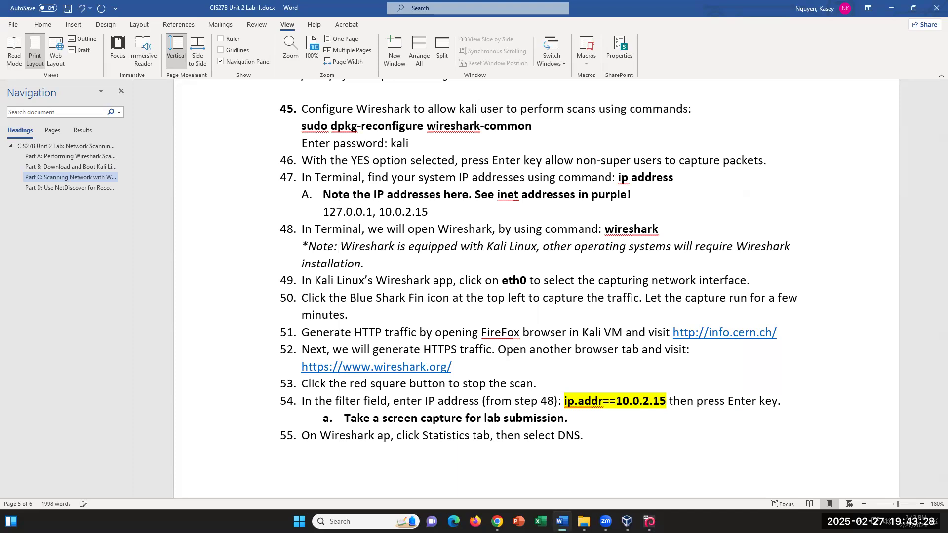
pyautogui.moveTo(533, 126); pyautogui.dragTo(299, 127)
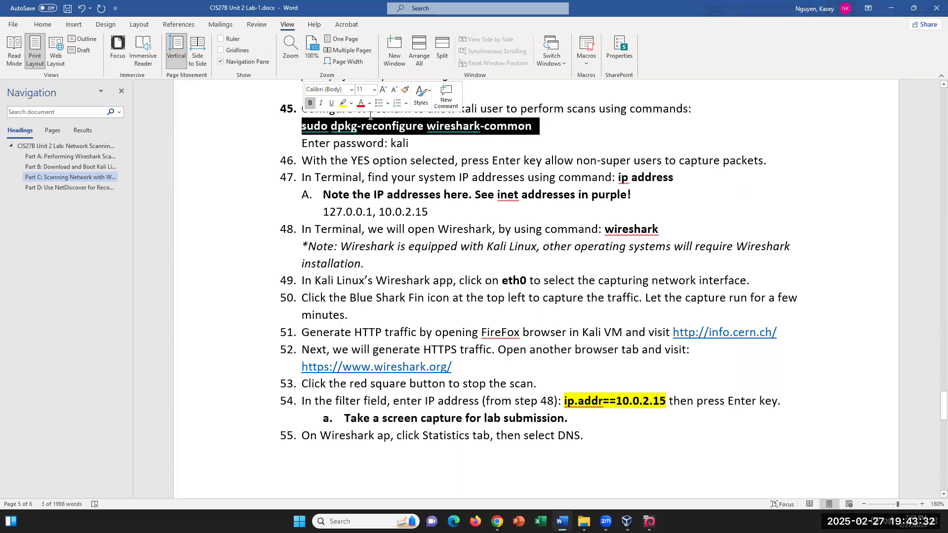
pyautogui.click(541, 133)
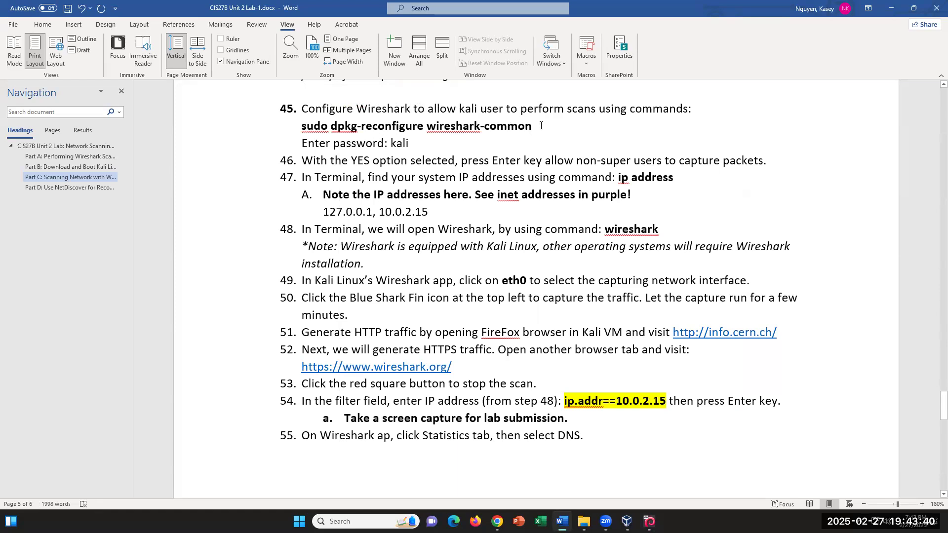
# Run the pending wireshark-common reconfiguration in the Kali terminal, allow non-superusers to capture packets, and return to the lab document in Word
pyautogui.click(650, 521)
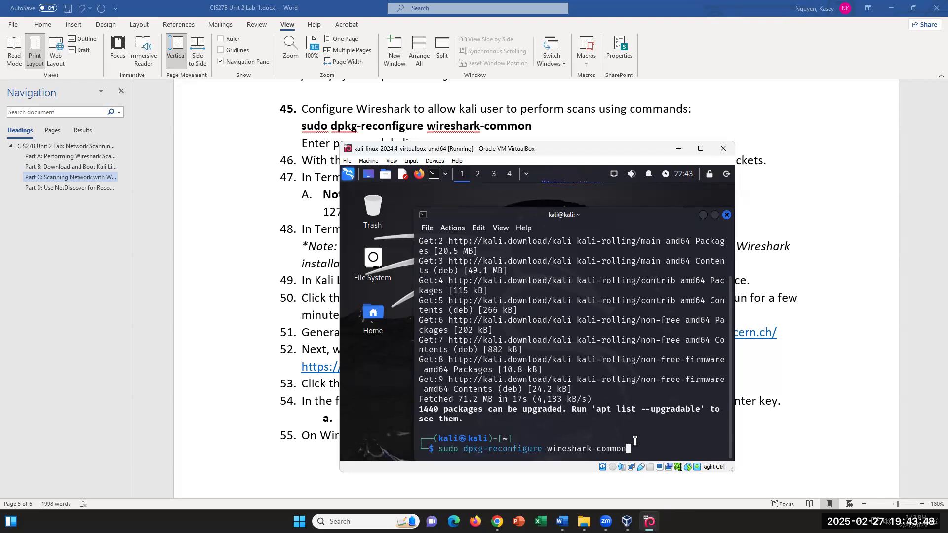
pyautogui.press('Return')
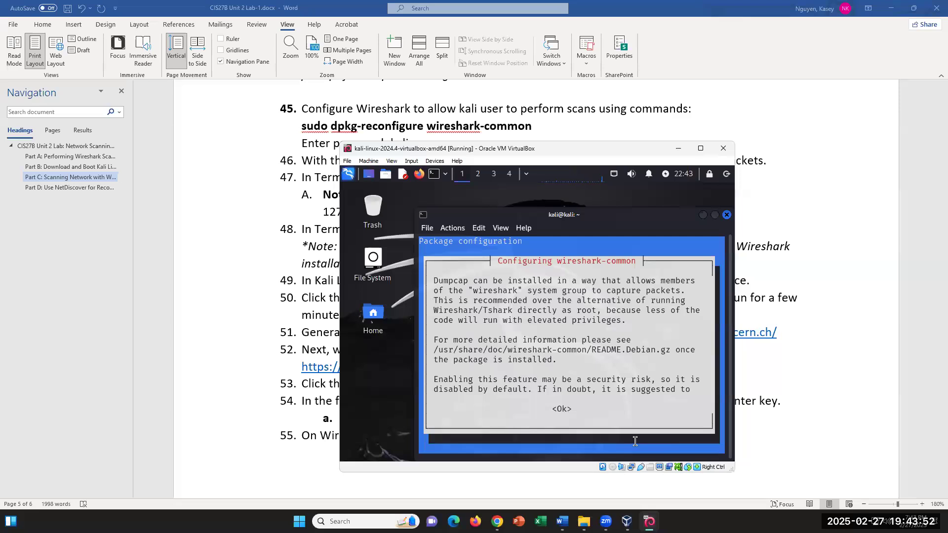
pyautogui.scroll(-1, 549, 126)
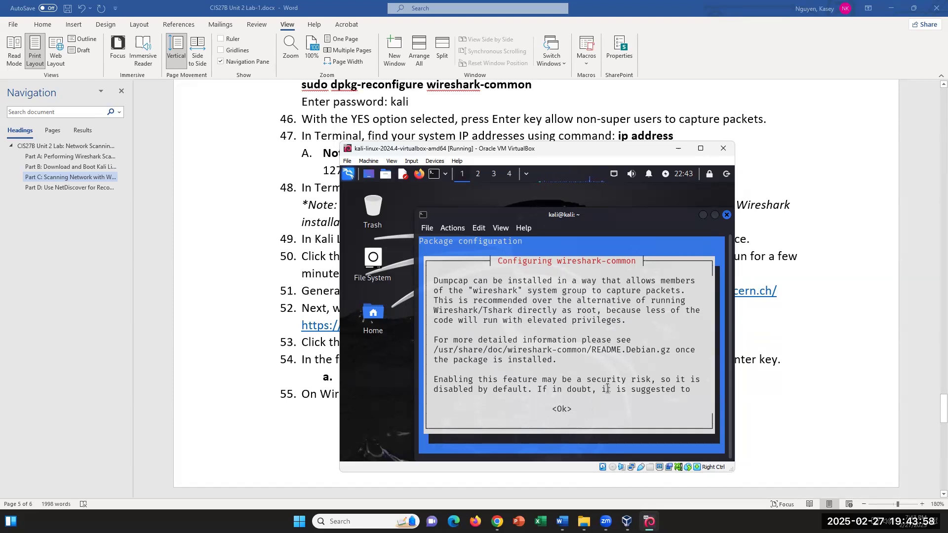
pyautogui.click(563, 409)
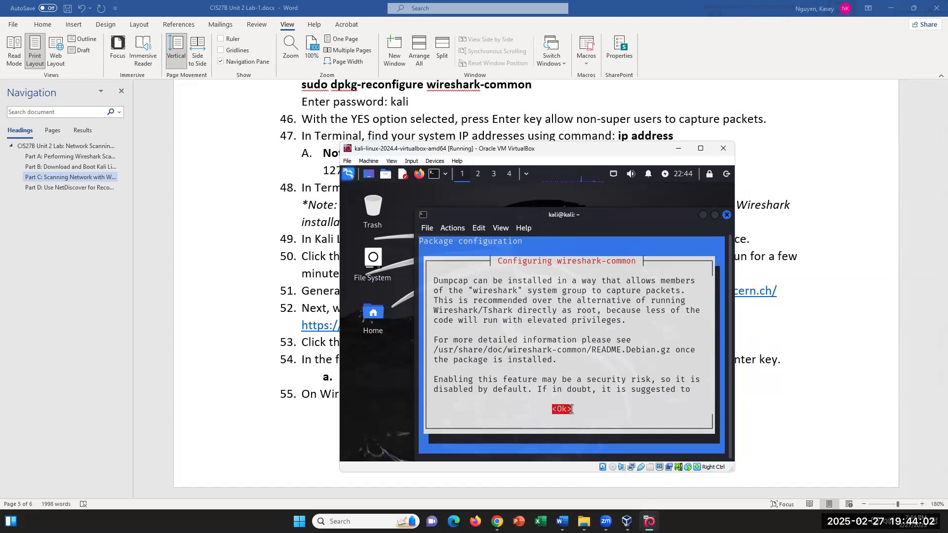
pyautogui.press('Return')
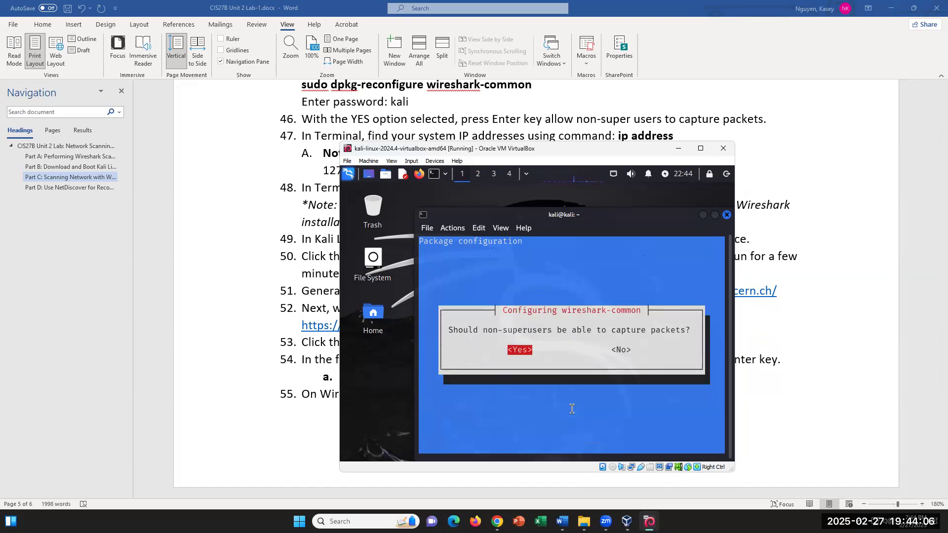
pyautogui.press('Return')
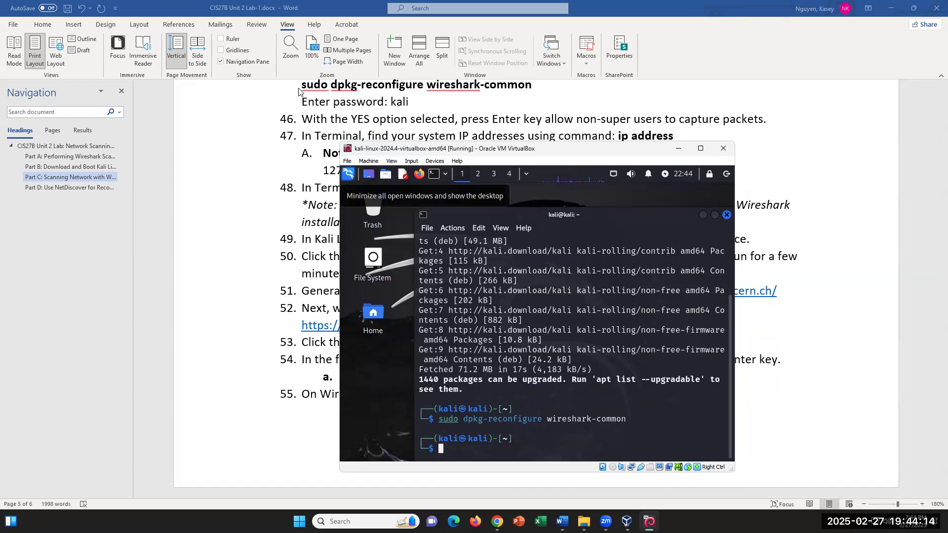
pyautogui.click(336, 123)
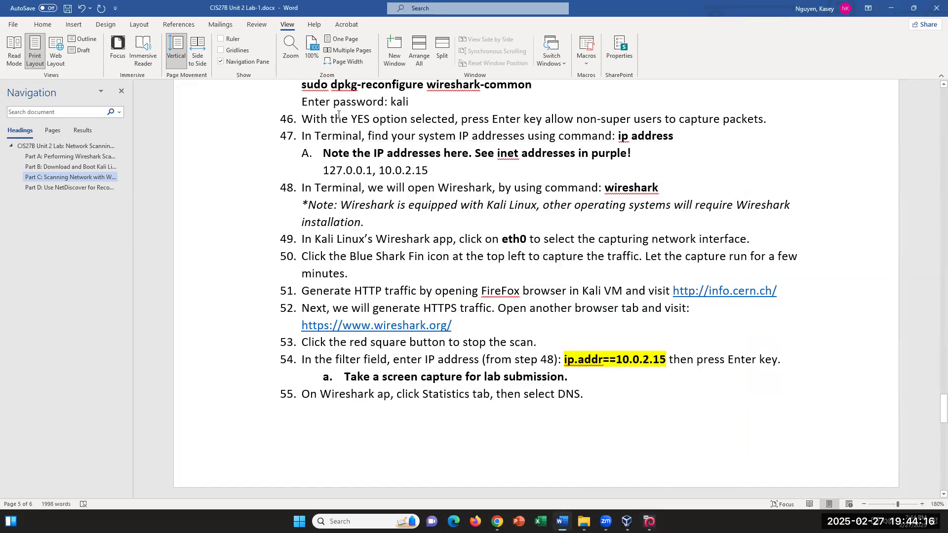
# Reword the start of step 46 in the lab document to "Press Tab to select, press Enter after YES option selected"
pyautogui.write('Press T')
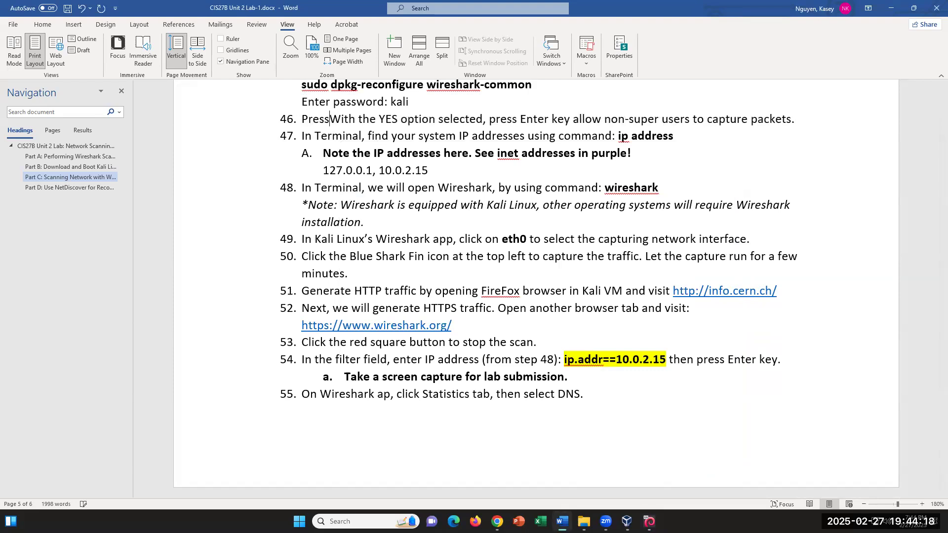
pyautogui.write('ab to select')
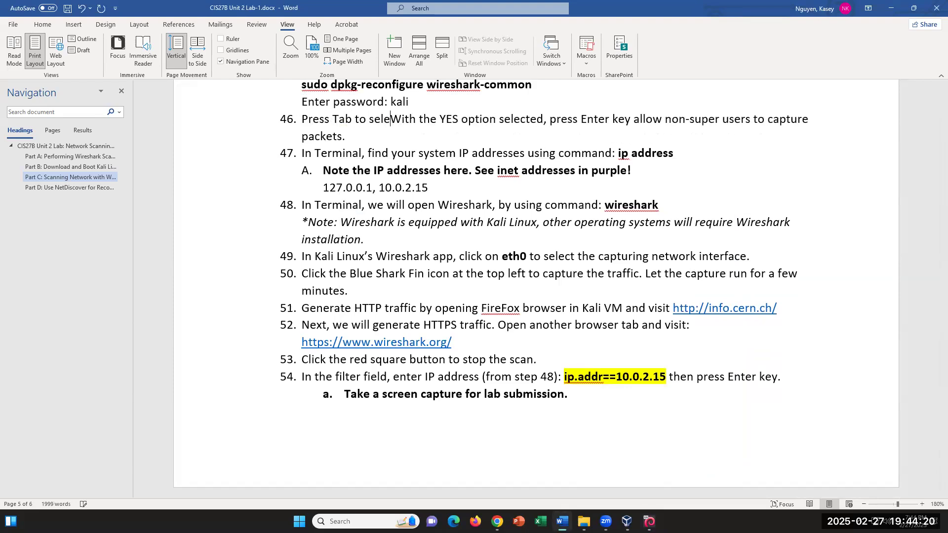
pyautogui.write(', press ')
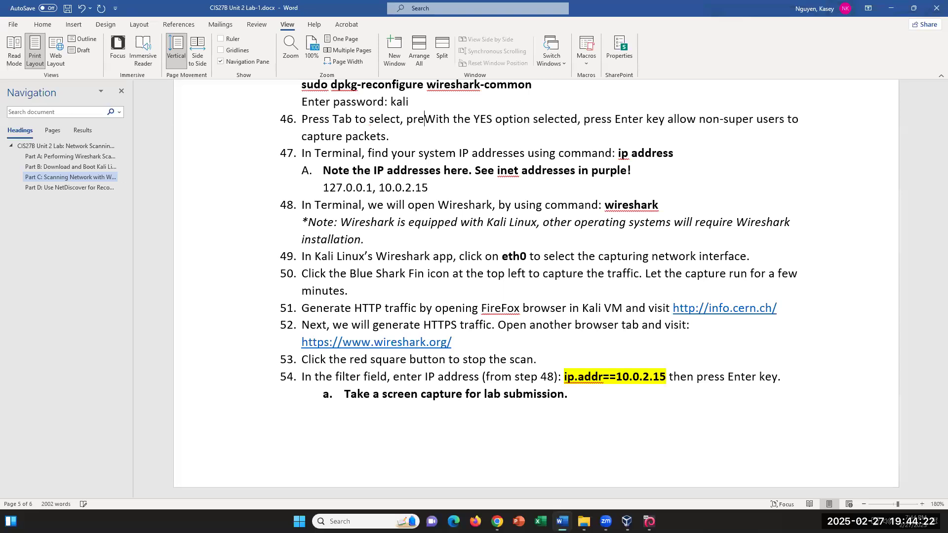
pyautogui.write('Enter ')
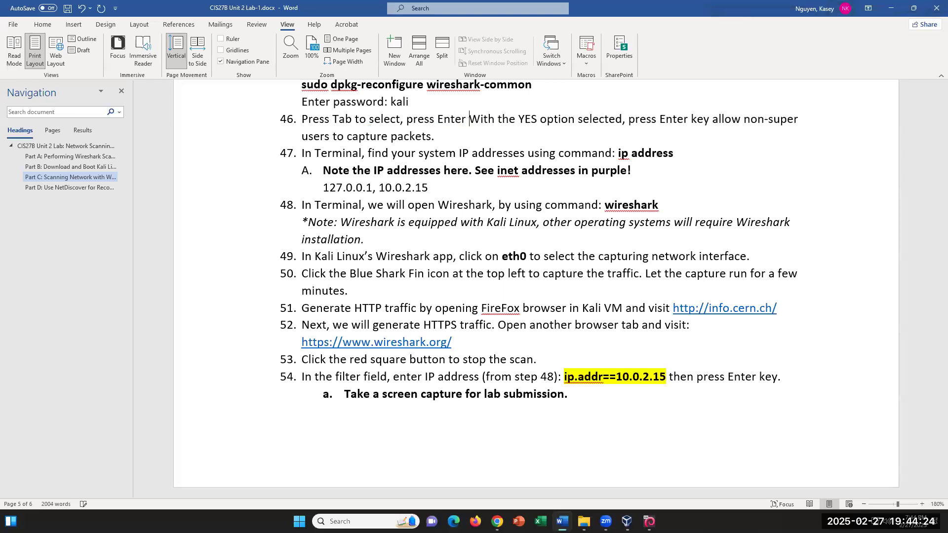
pyautogui.write('after')
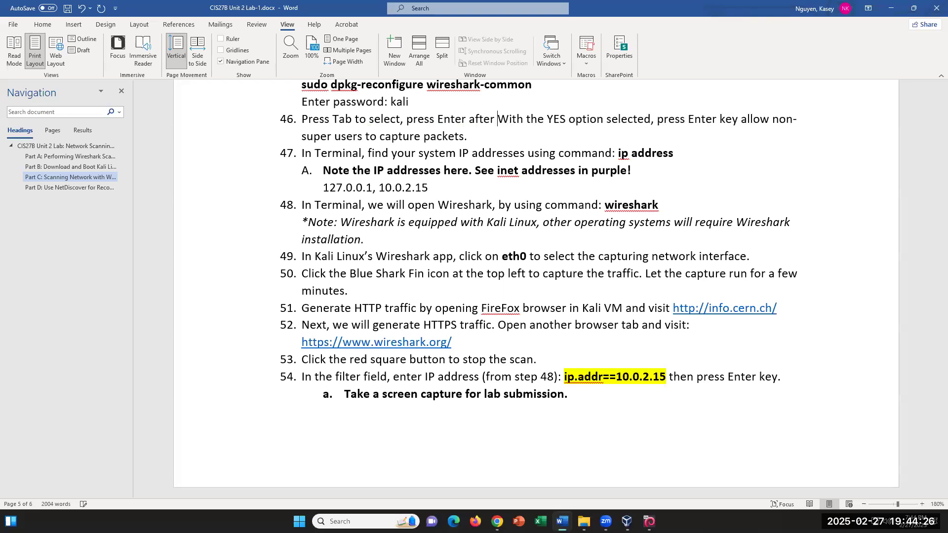
pyautogui.moveTo(547, 119); pyautogui.dragTo(477, 119)
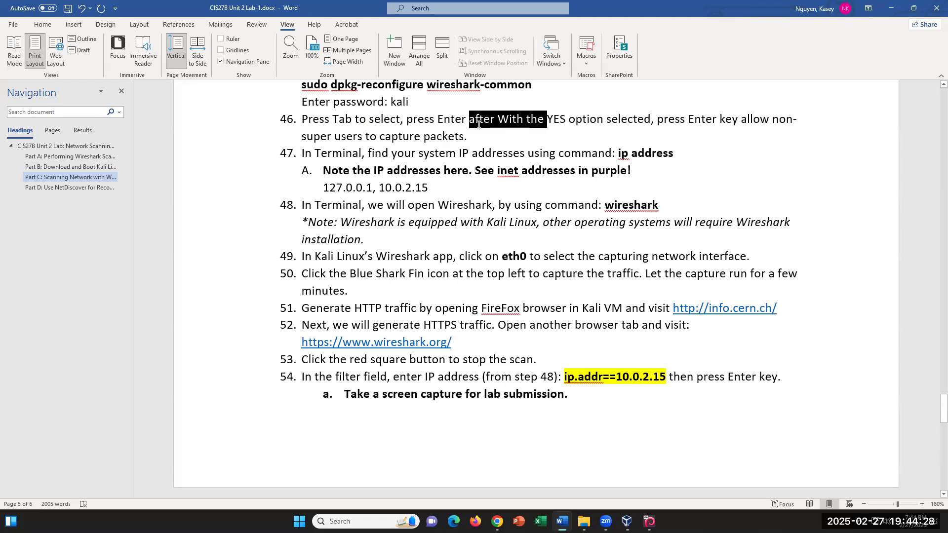
pyautogui.press('BackSpace')
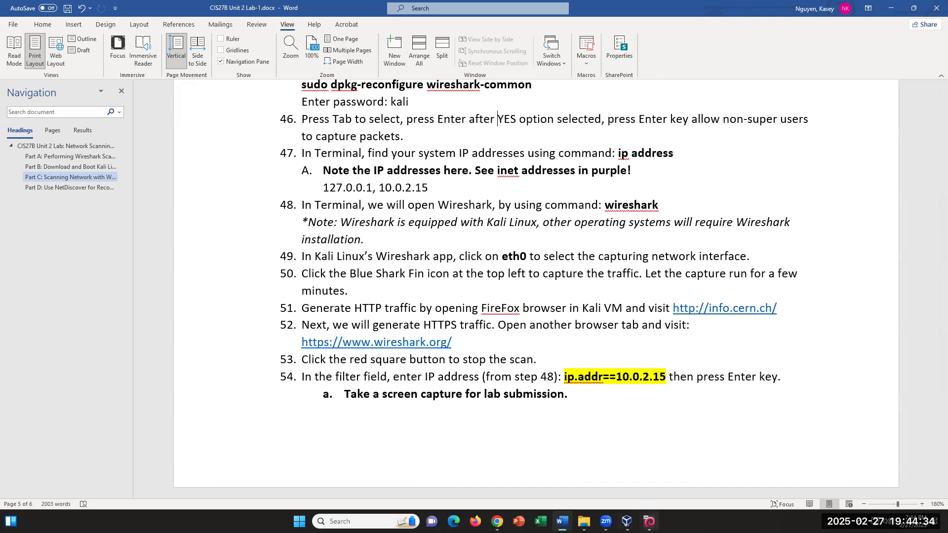
# Switch to the Kali VM, run ip address in the terminal, and highlight the eth0 and loopback inet addresses
pyautogui.hotkey('alt', 'Tab')
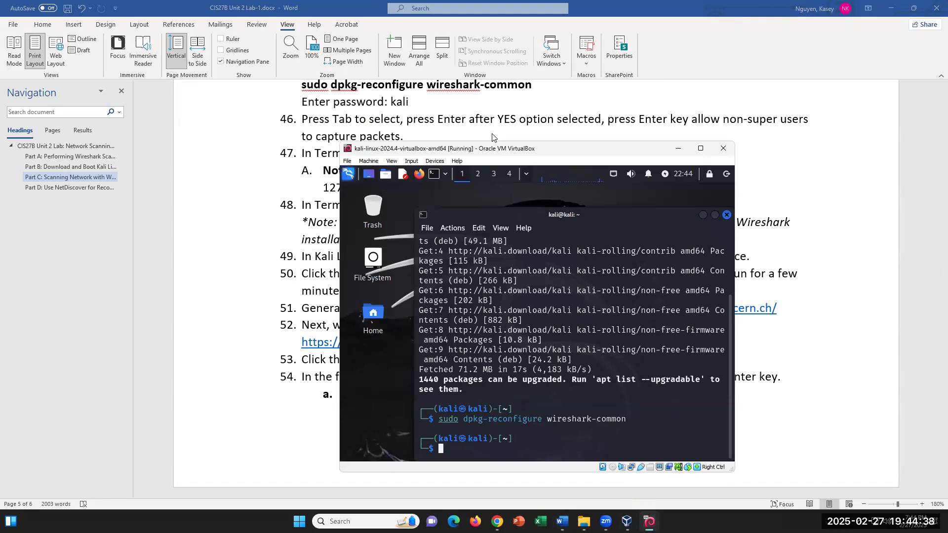
pyautogui.scroll(-1, 492, 137)
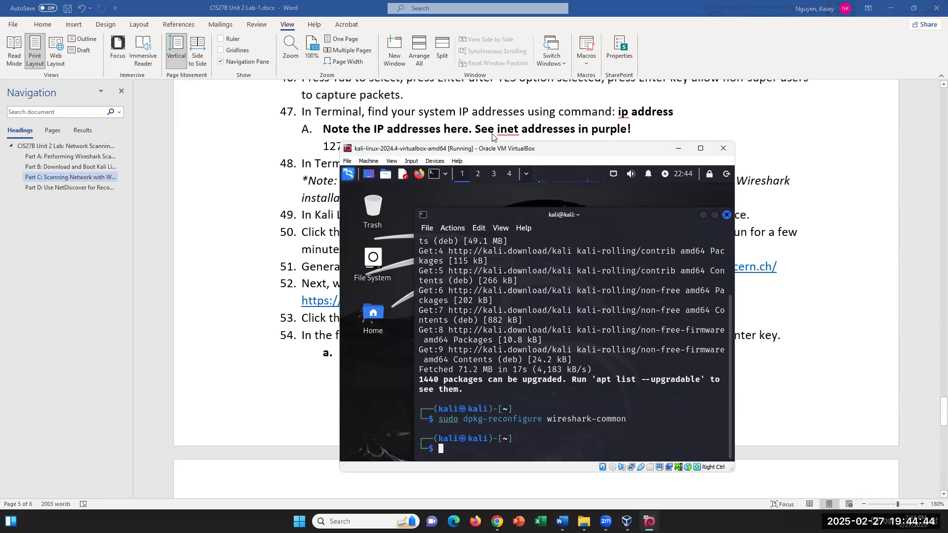
pyautogui.write('ip address')
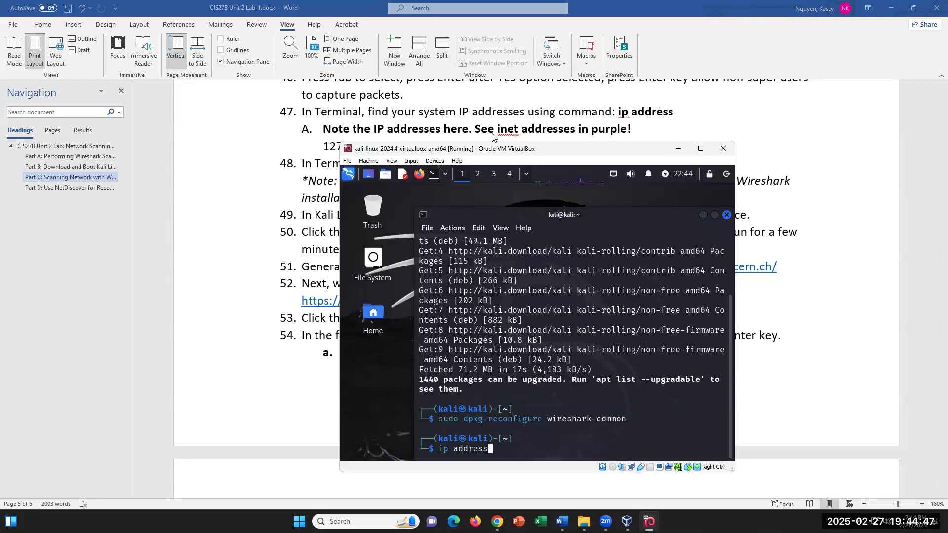
pyautogui.press('Return')
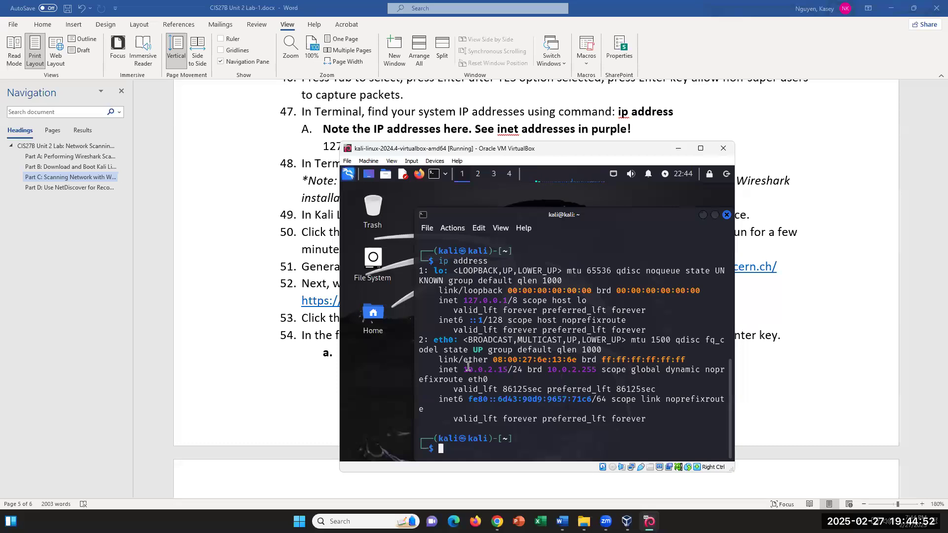
pyautogui.moveTo(459, 369); pyautogui.dragTo(514, 370)
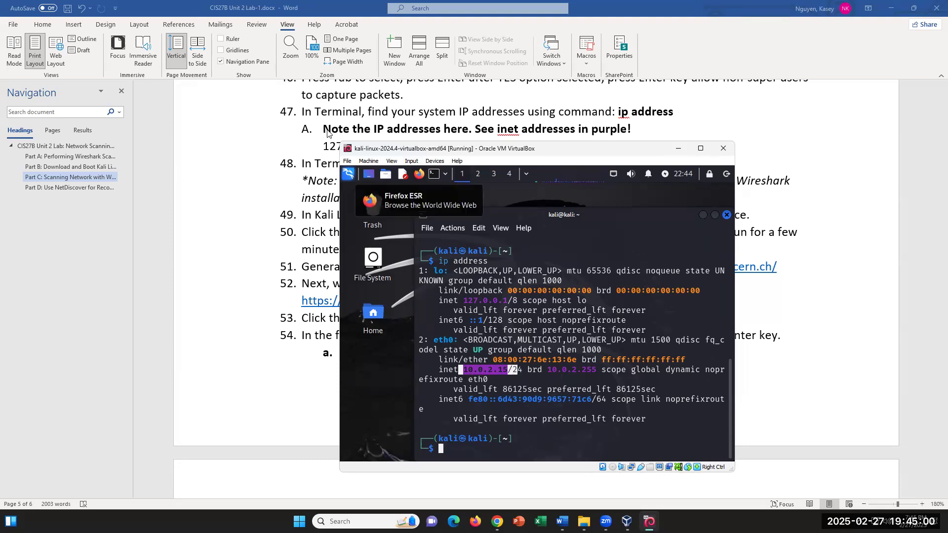
pyautogui.moveTo(462, 299); pyautogui.dragTo(516, 296)
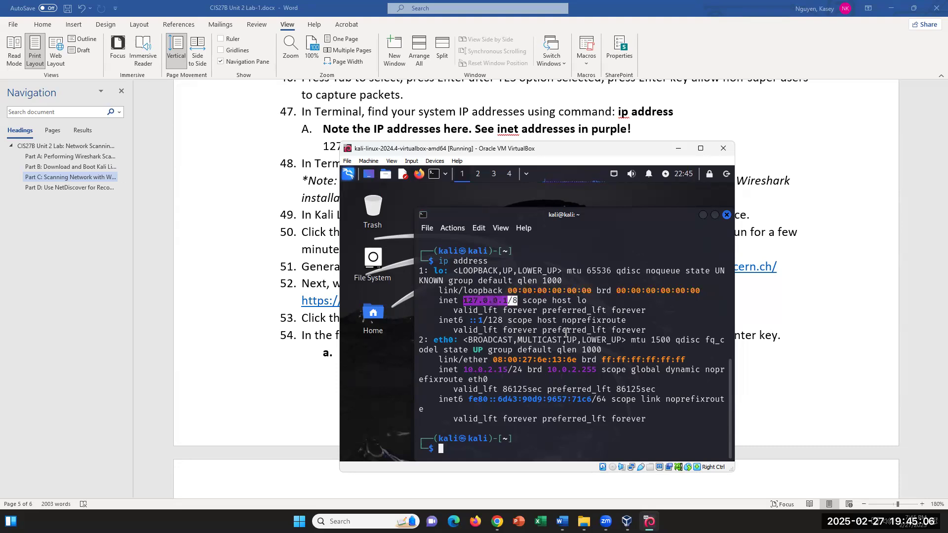
# Bring step 48 of the lab document into view, run which wireshark in the Kali terminal, and highlight the returned path and command
pyautogui.scroll(-1, 306, 137)
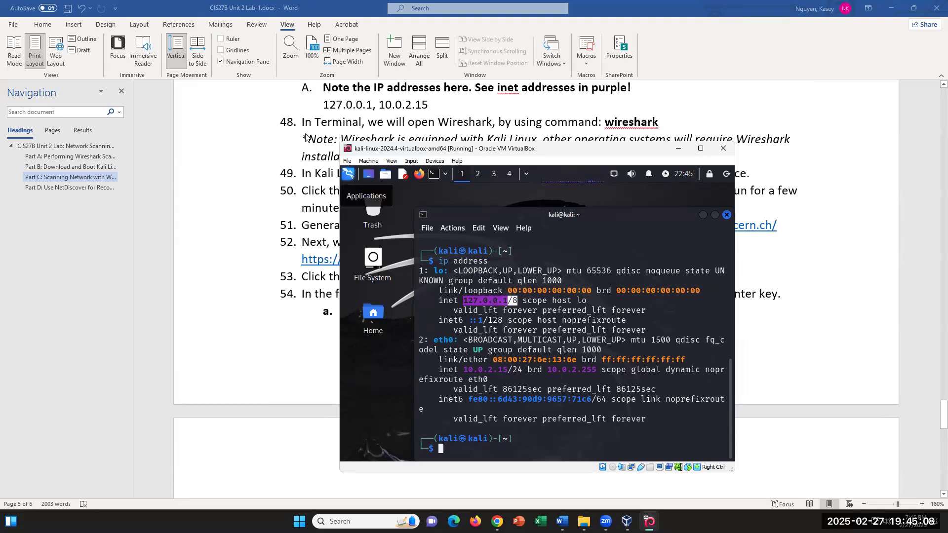
pyautogui.scroll(-1, 306, 137)
pyautogui.scroll(1, 306, 137)
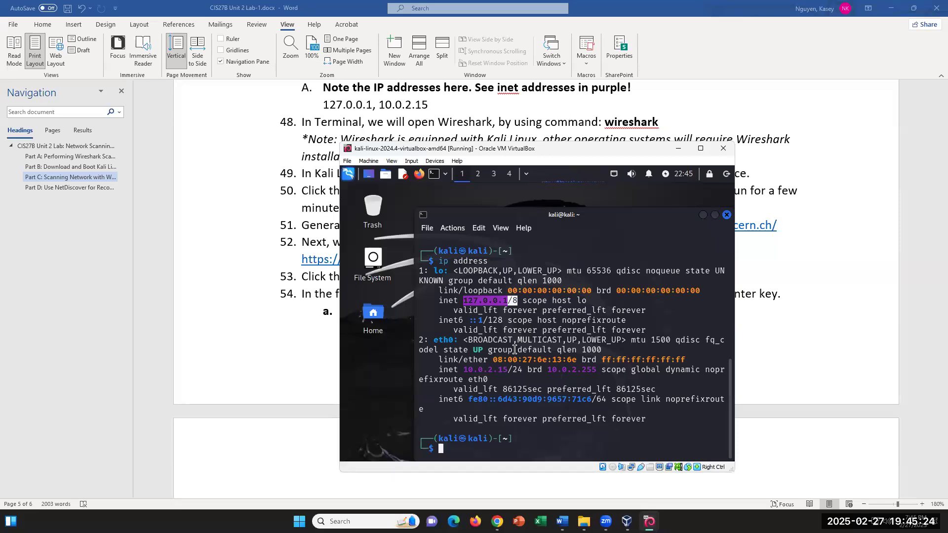
pyautogui.click(445, 448)
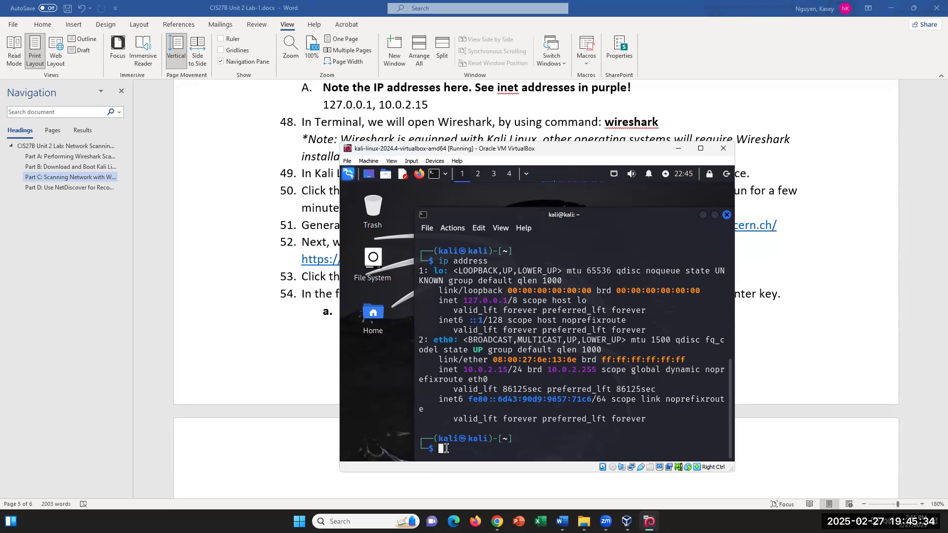
pyautogui.write('which wireshark')
pyautogui.press('Return')
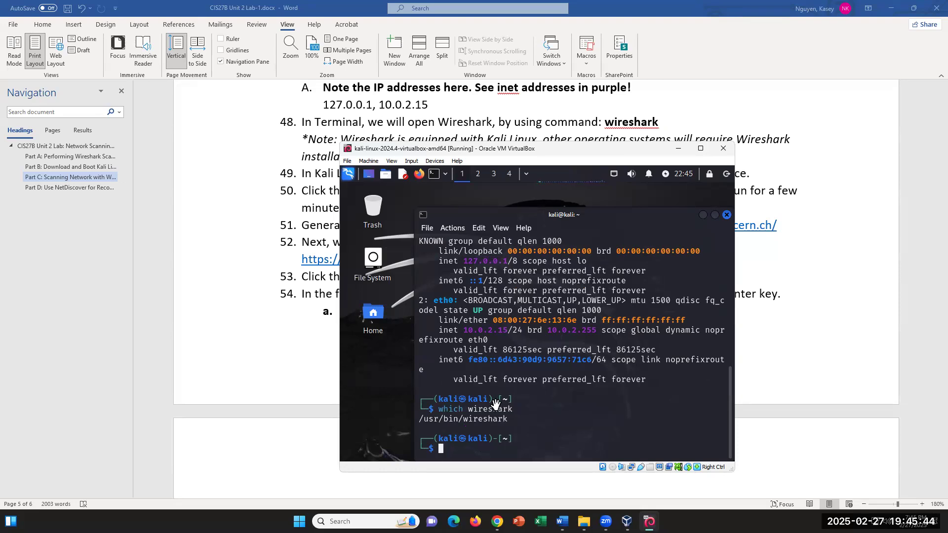
pyautogui.moveTo(513, 418); pyautogui.dragTo(414, 420)
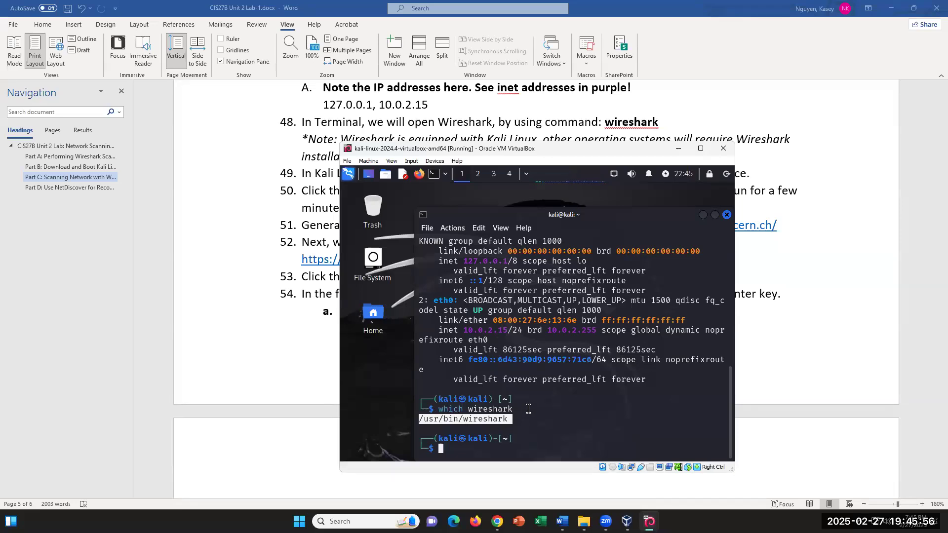
pyautogui.click(484, 408)
pyautogui.moveTo(473, 409); pyautogui.dragTo(434, 409)
# Launch Wireshark from the Kali terminal with the wireshark command and look through its list of capture interfaces
pyautogui.click(458, 447)
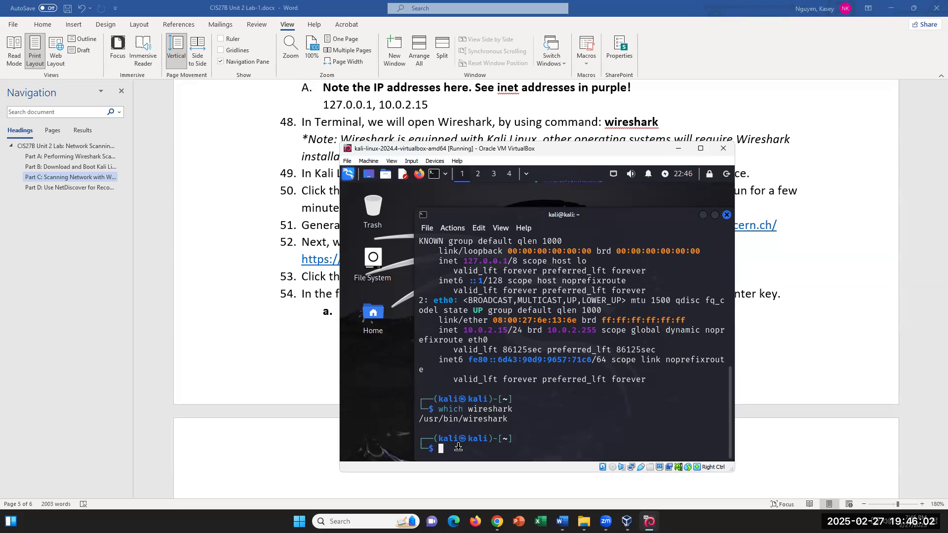
pyautogui.write('wireshark')
pyautogui.press('Return')
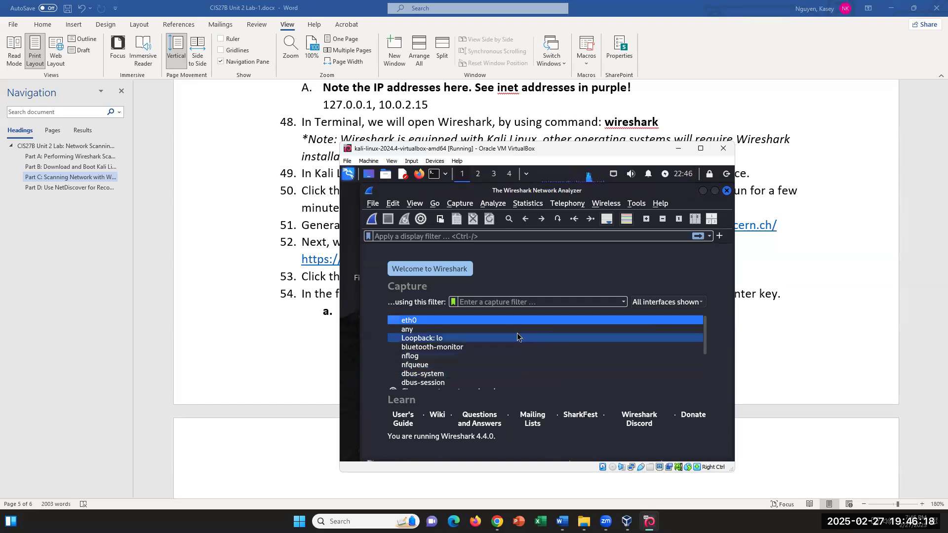
pyautogui.scroll(-3, 444, 330)
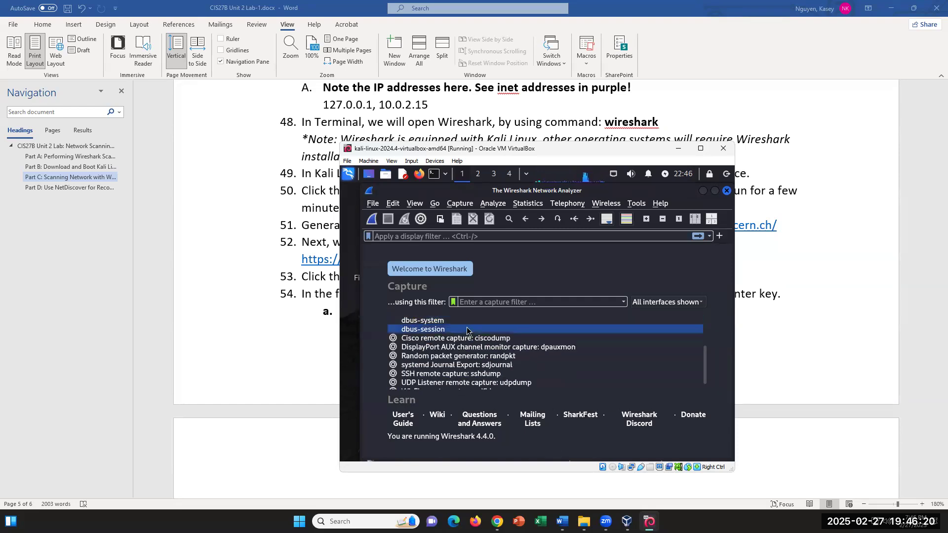
pyautogui.scroll(3, 464, 345)
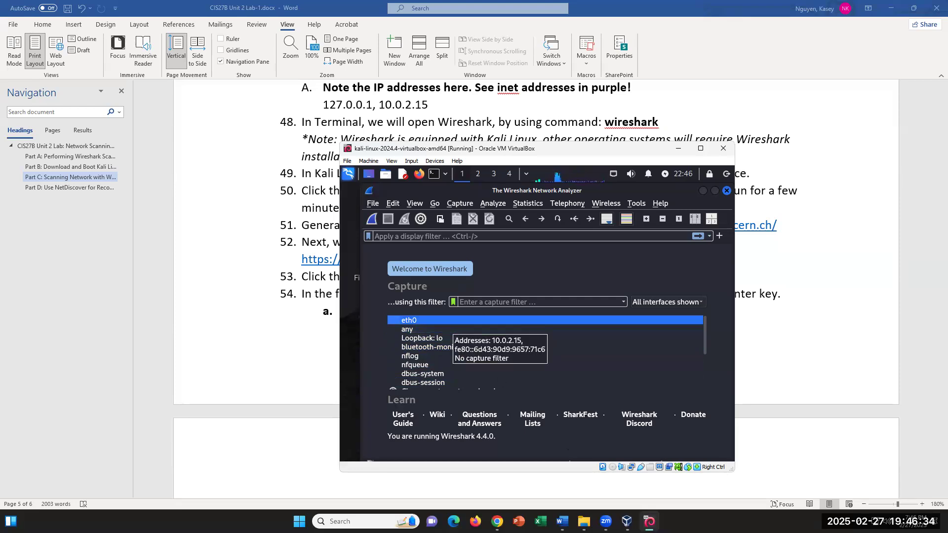
# Review the eth0 instruction in step 49 of the Word lab document and start a Wireshark capture on eth0 in the Kali VM
pyautogui.click(567, 520)
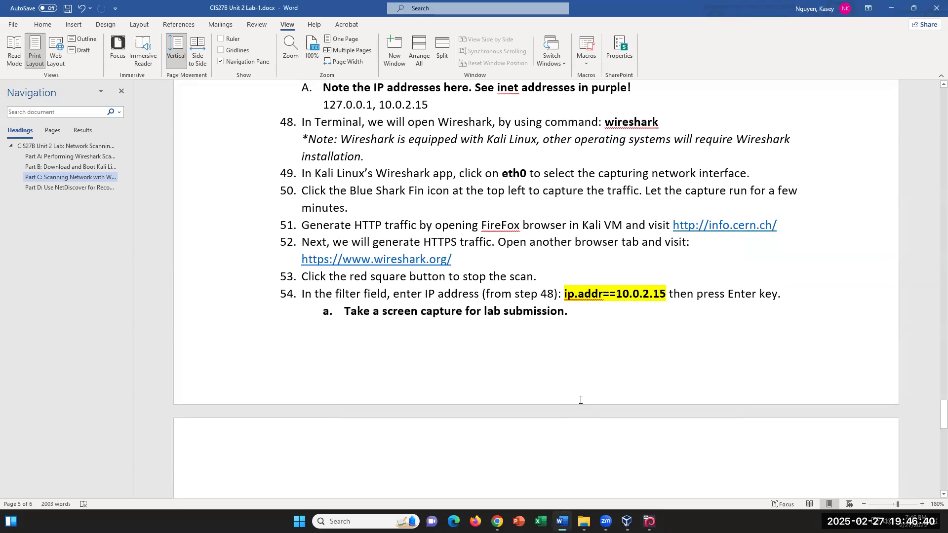
pyautogui.moveTo(526, 173); pyautogui.dragTo(501, 173)
pyautogui.click(525, 174)
pyautogui.click(649, 521)
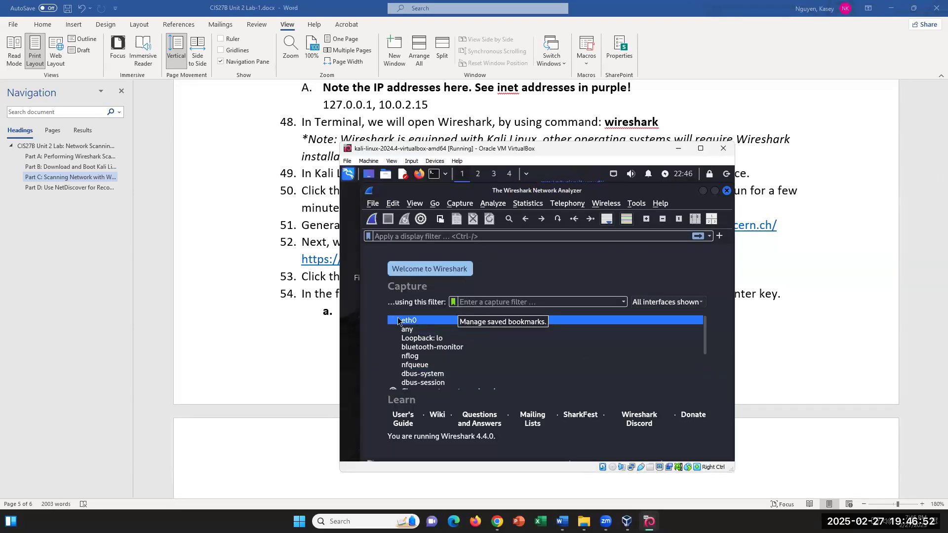
pyautogui.moveTo(419, 321)
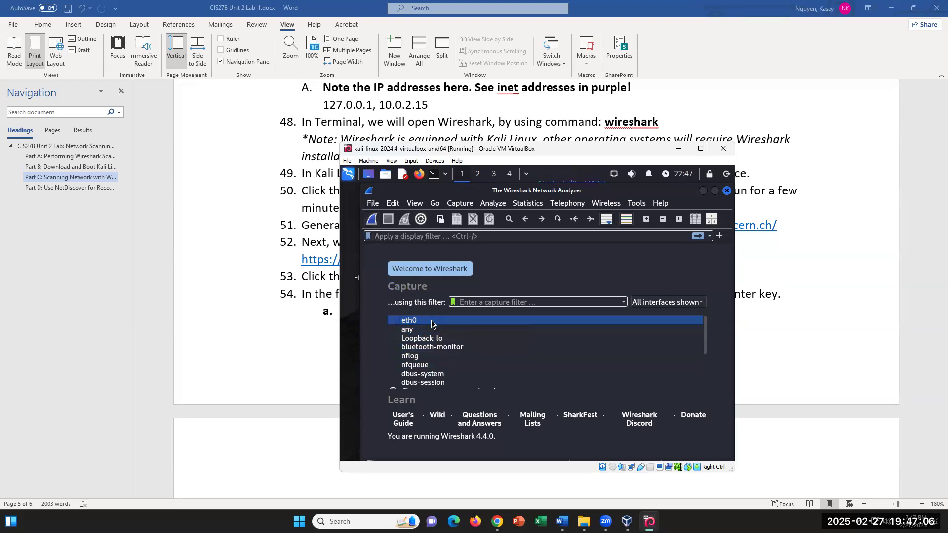
pyautogui.click(372, 221)
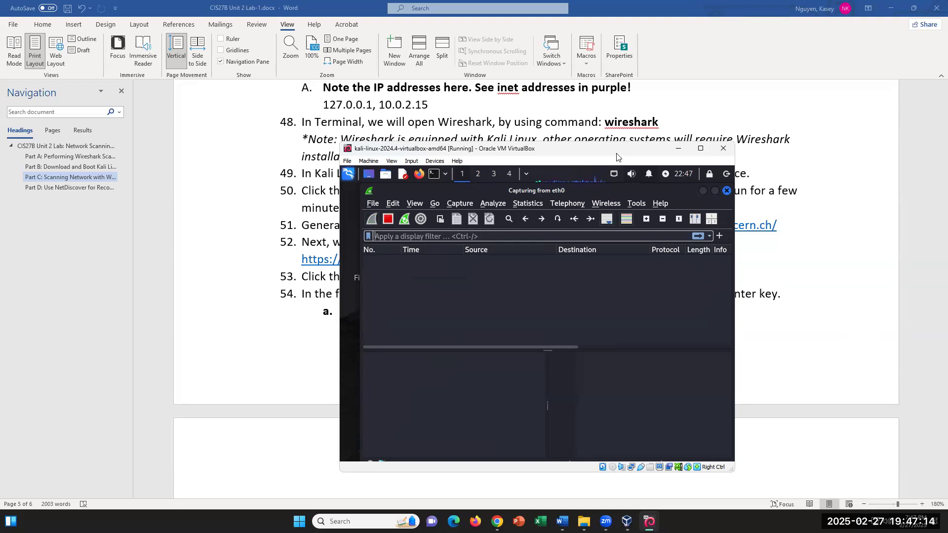
# Reposition the virtual machine window slightly, minimize the capturing Wireshark window, and open Firefox in Kali
pyautogui.moveTo(592, 158); pyautogui.dragTo(554, 147)
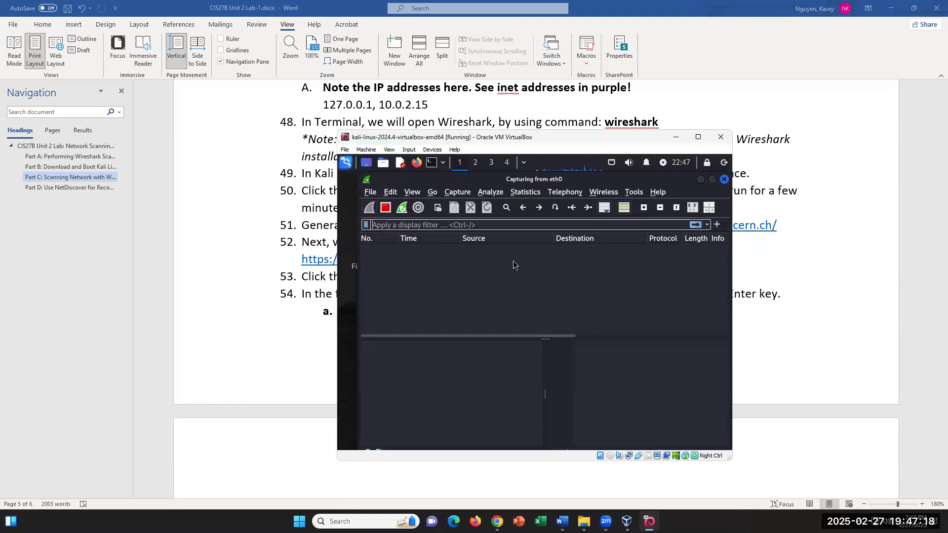
pyautogui.click(701, 180)
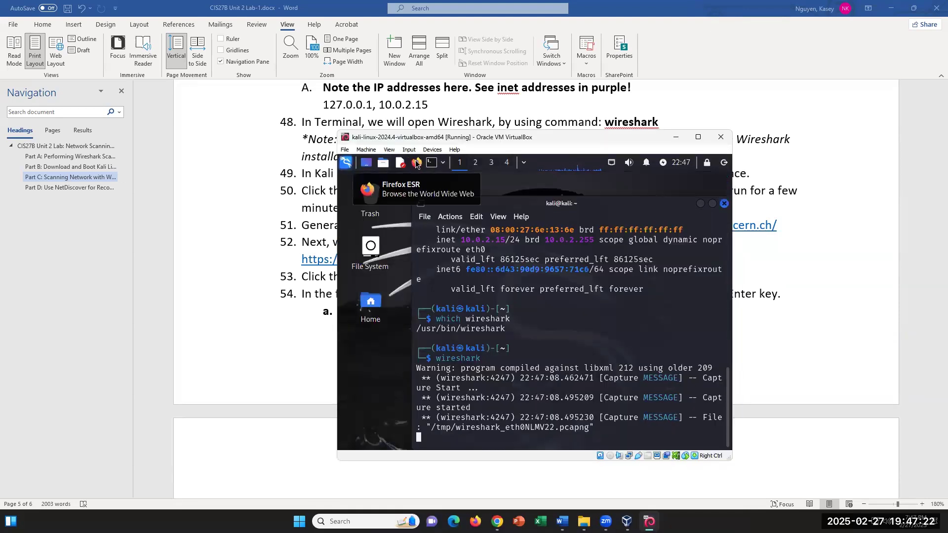
pyautogui.click(417, 164)
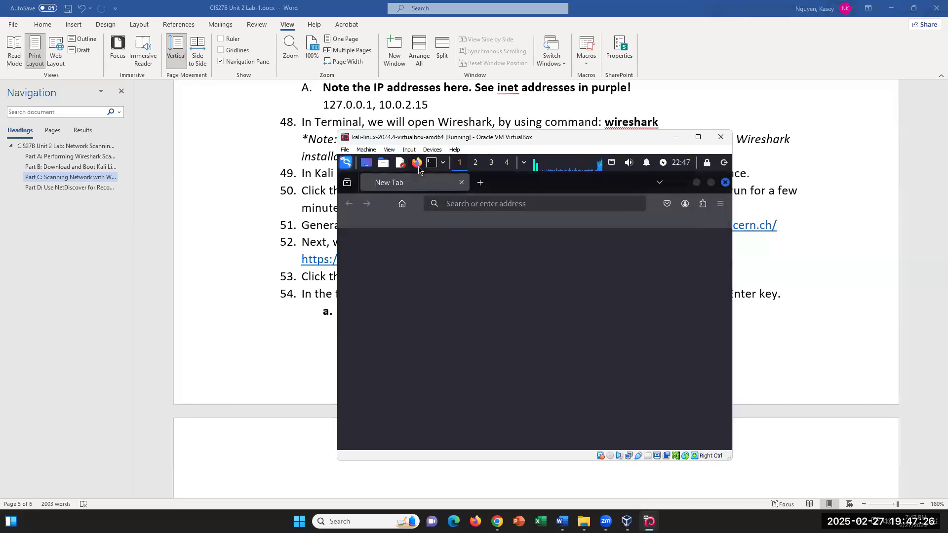
pyautogui.click(755, 228)
pyautogui.moveTo(779, 227); pyautogui.dragTo(676, 225)
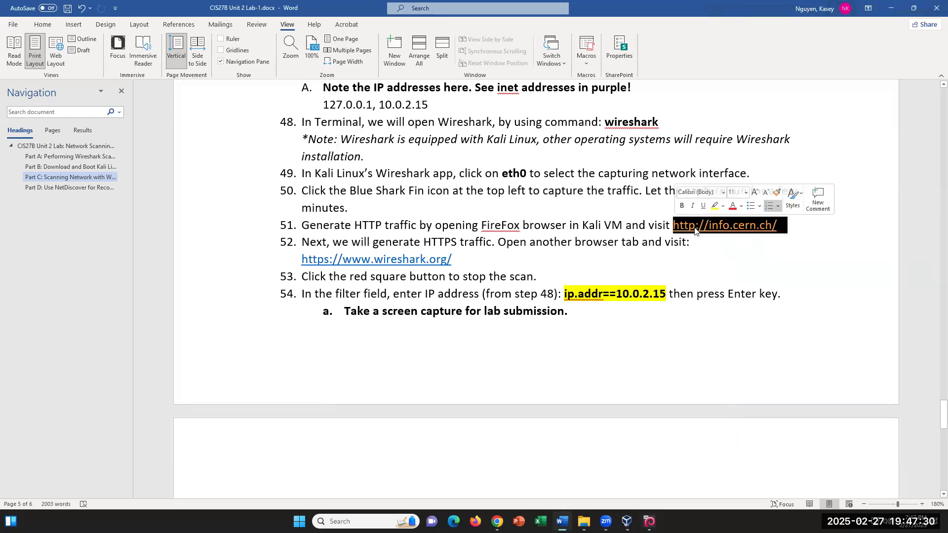
pyautogui.rightClick(694, 228)
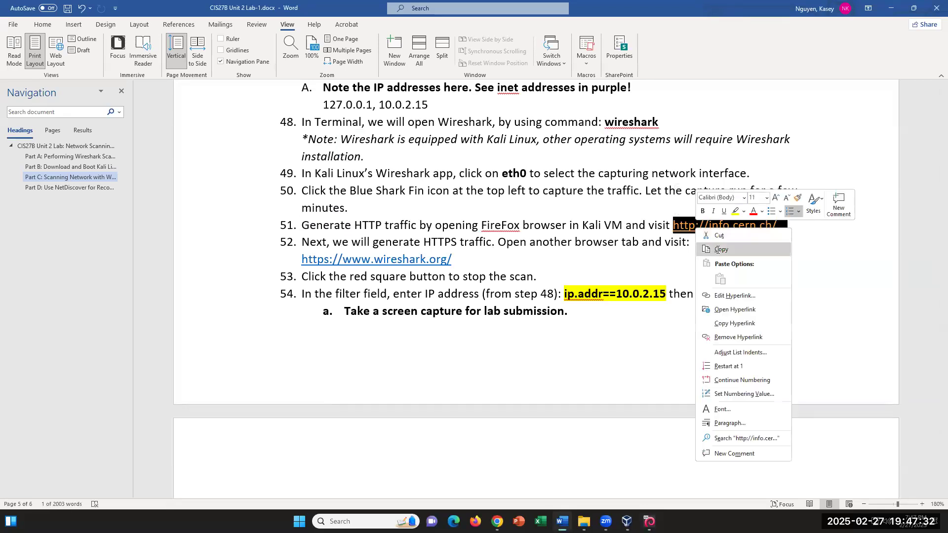
pyautogui.click(718, 250)
pyautogui.click(649, 522)
pyautogui.click(466, 204)
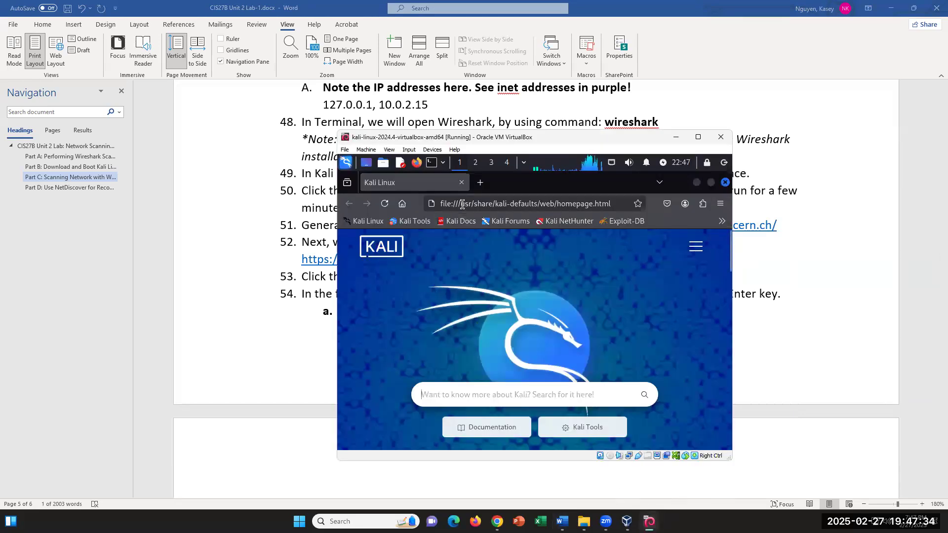
pyautogui.rightClick(466, 205)
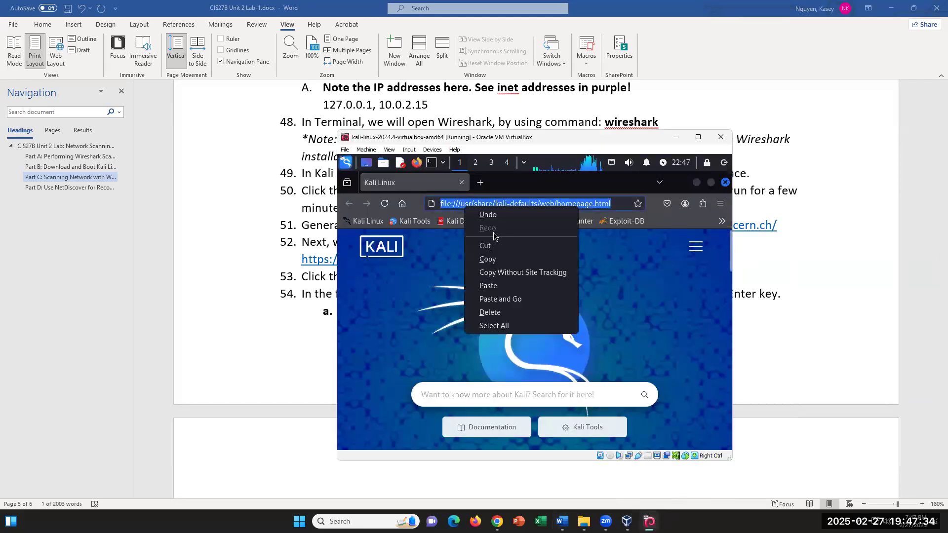
pyautogui.click(500, 300)
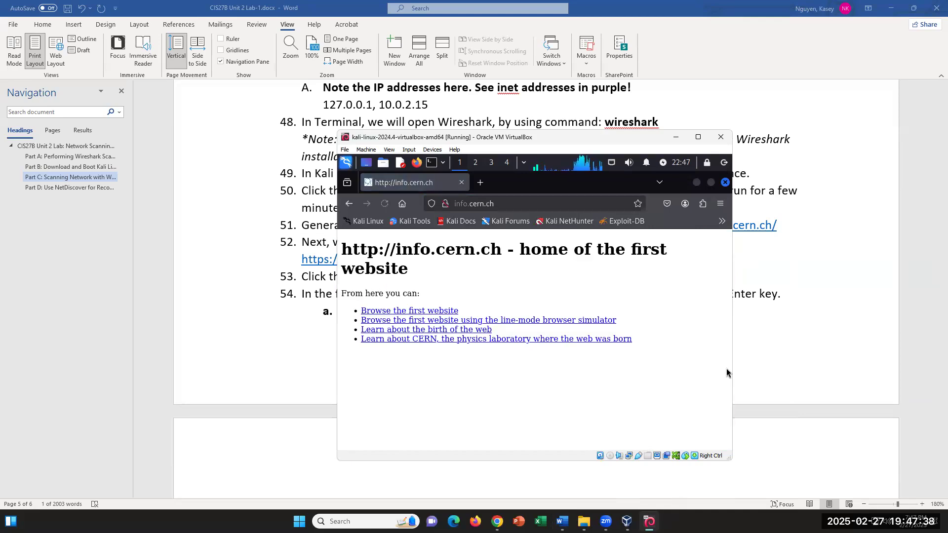
pyautogui.click(825, 267)
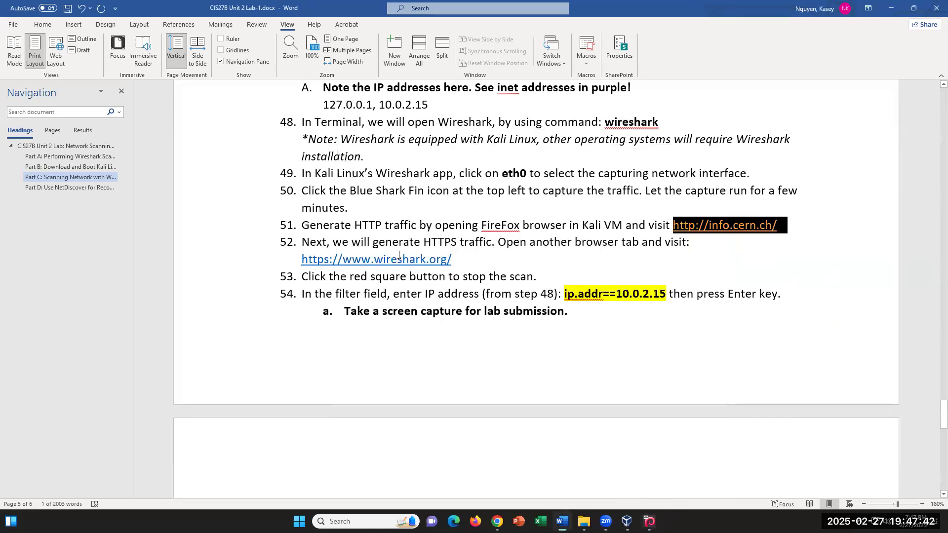
pyautogui.click(480, 262)
pyautogui.moveTo(467, 260); pyautogui.dragTo(302, 260)
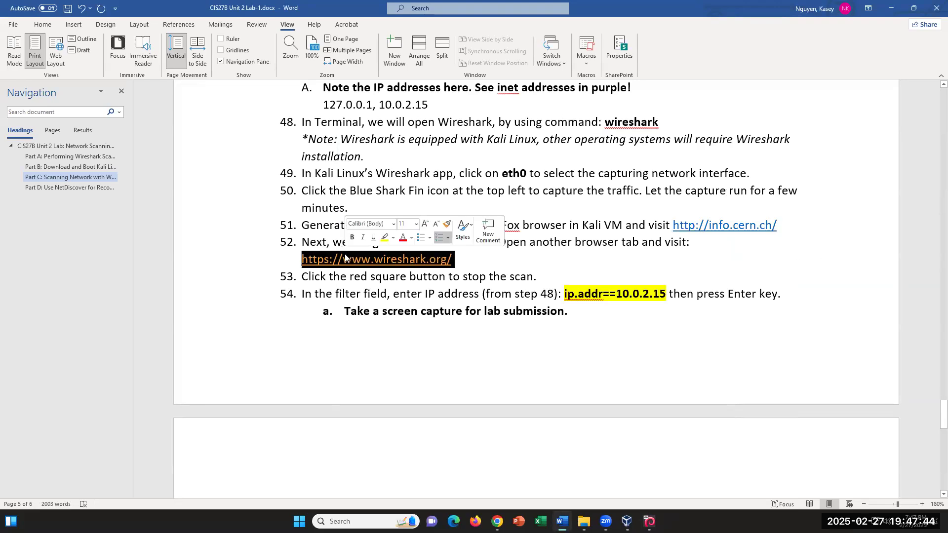
pyautogui.rightClick(347, 255)
pyautogui.click(376, 276)
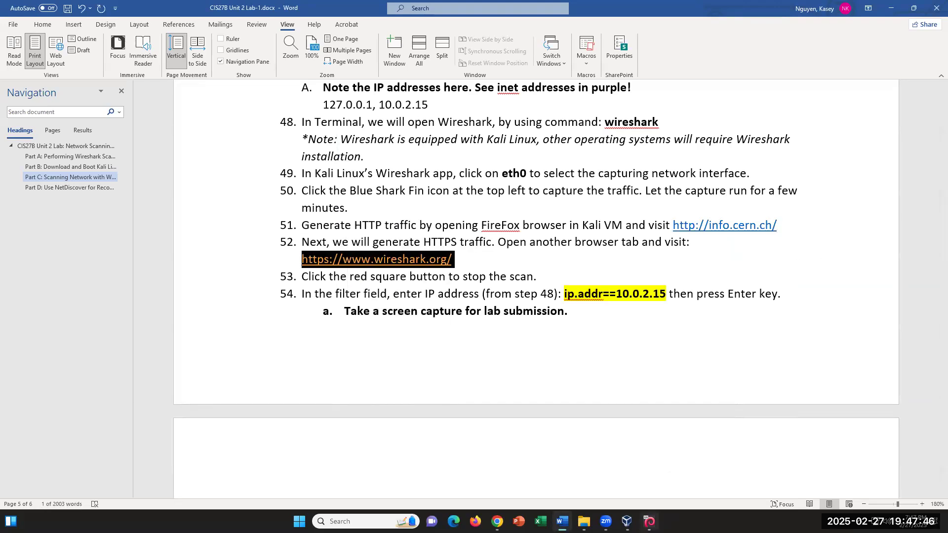
pyautogui.click(649, 522)
pyautogui.click(481, 186)
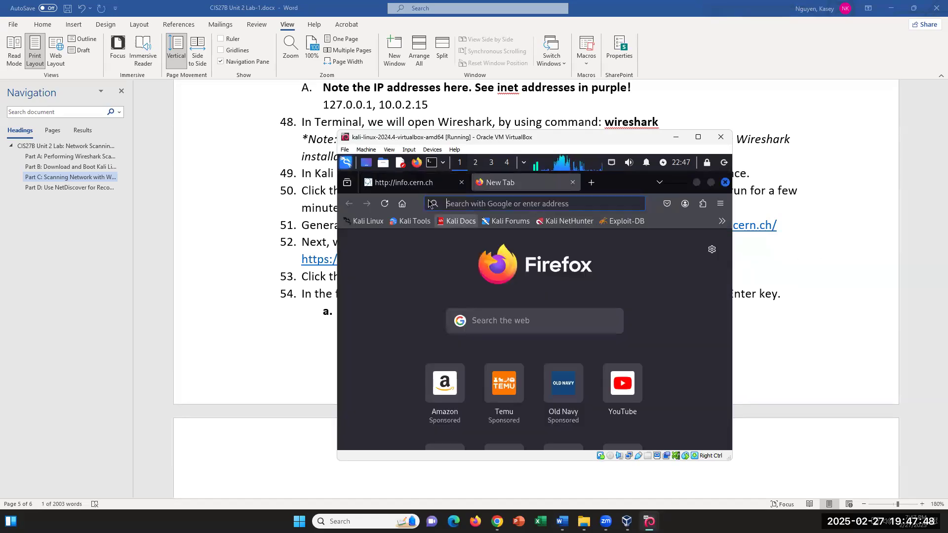
pyautogui.rightClick(460, 202)
pyautogui.click(490, 284)
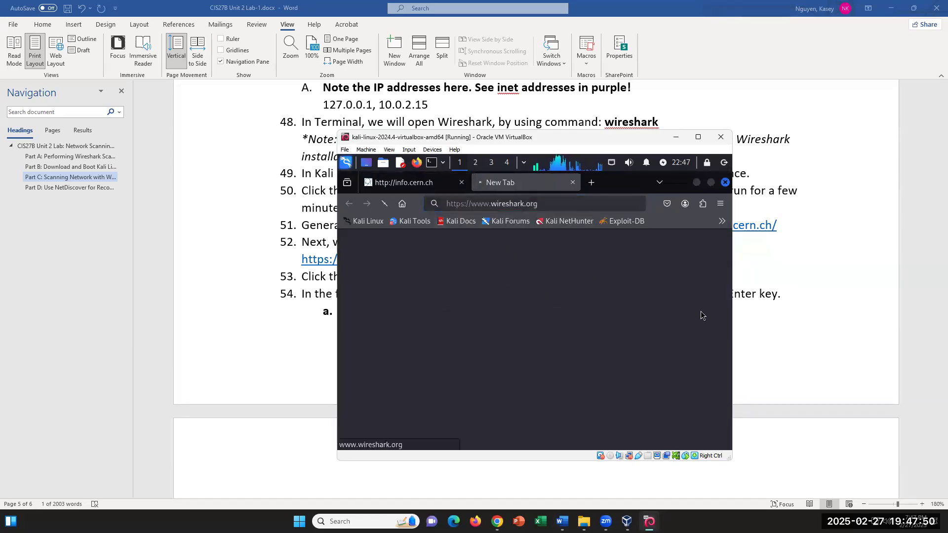
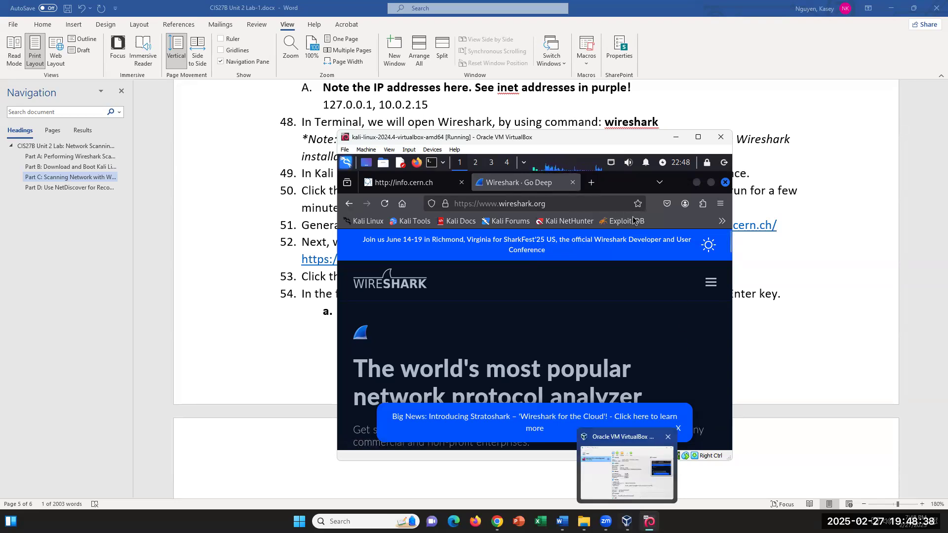
# Minimize Firefox and the terminal in Kali, maximize the virtual machine window, and bring the capturing Wireshark window to the front
pyautogui.click(696, 183)
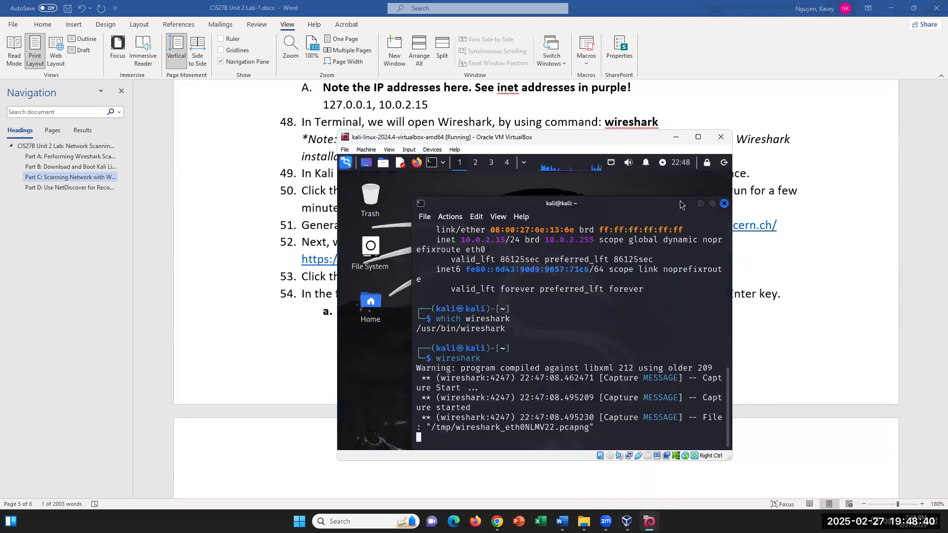
pyautogui.click(701, 203)
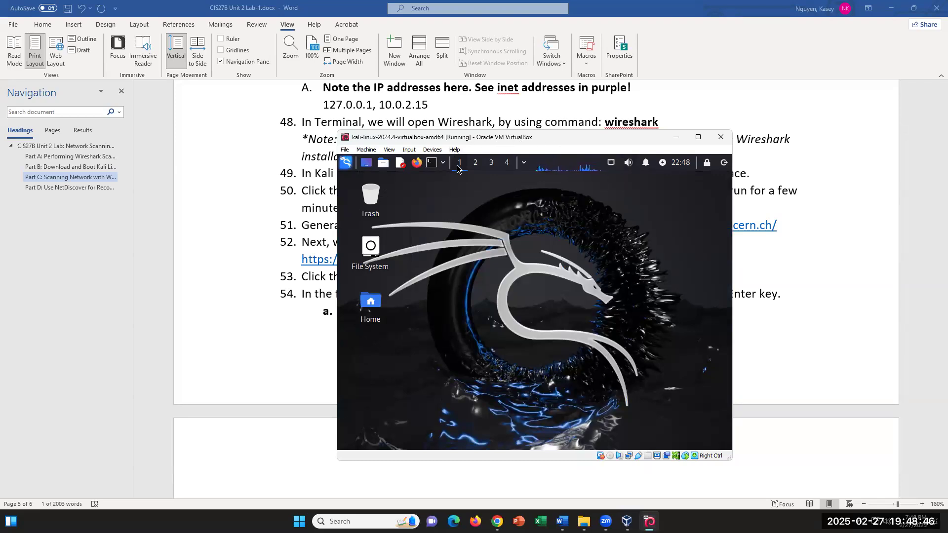
pyautogui.click(698, 137)
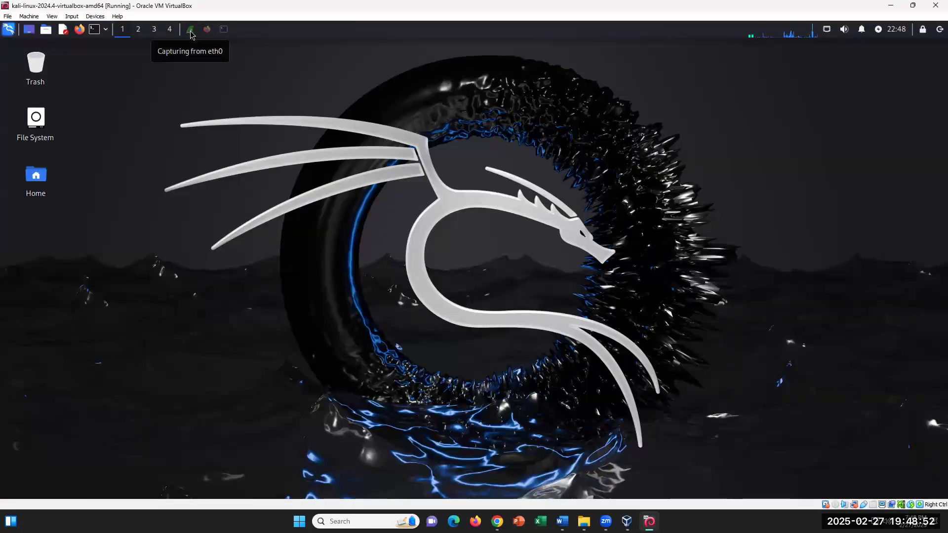
pyautogui.click(191, 32)
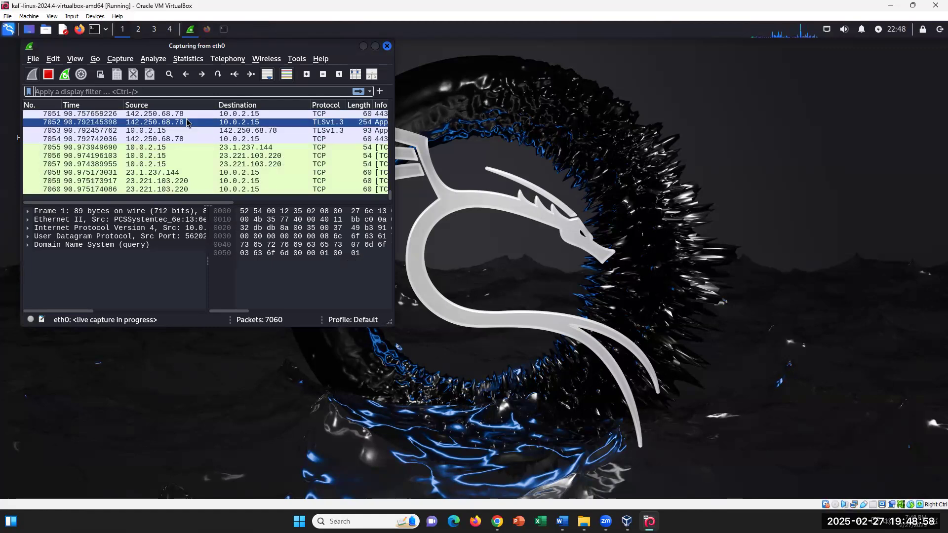
pyautogui.click(207, 30)
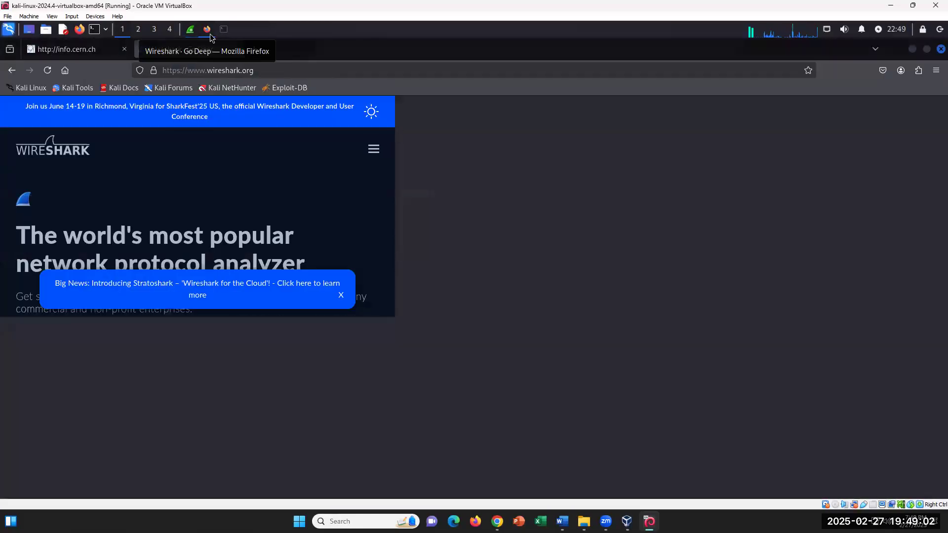
pyautogui.click(188, 31)
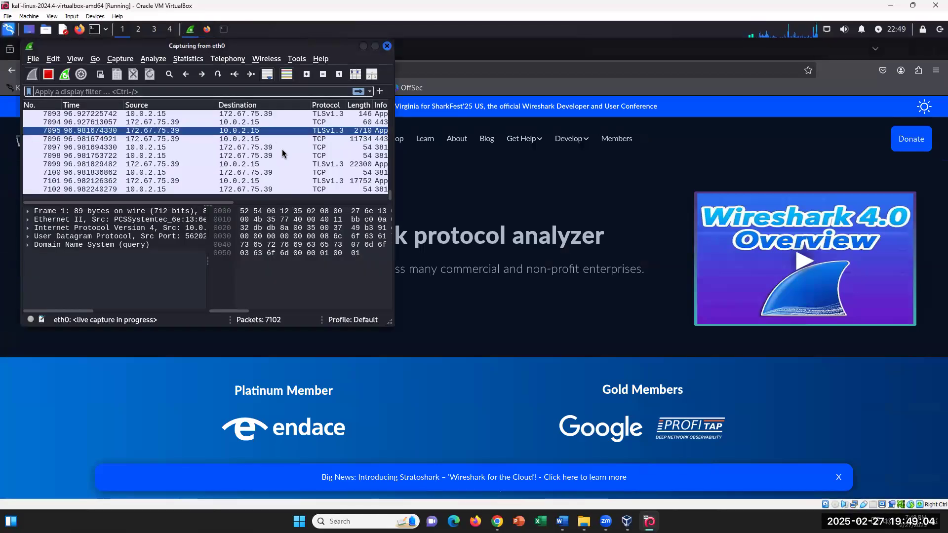
# Check step 53 in the Word lab document and stop the eth0 capture in the Kali VM's Wireshark
pyautogui.click(650, 520)
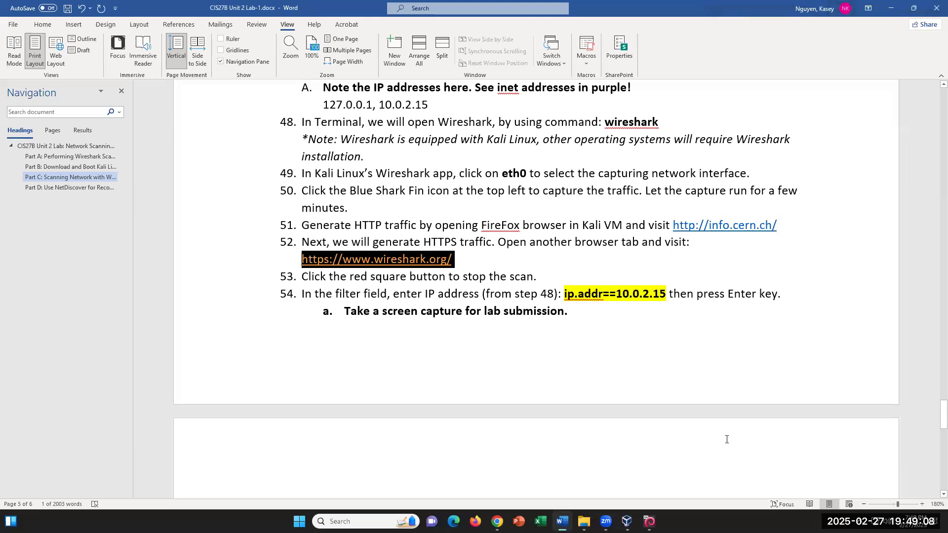
pyautogui.click(650, 522)
pyautogui.click(49, 73)
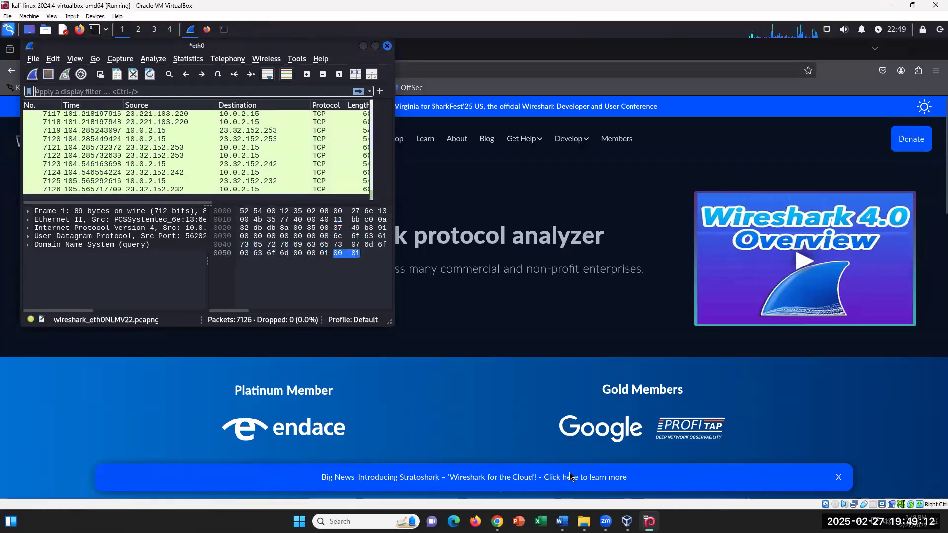
# Copy the filter expression ip.addr==10.0.2.15 from step 54 of the Word lab document
pyautogui.click(562, 521)
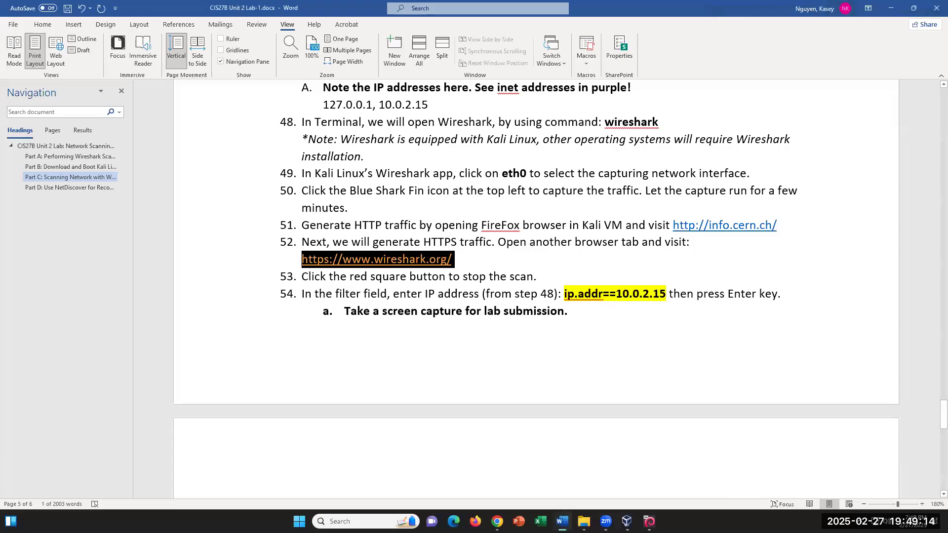
pyautogui.doubleClick(567, 295)
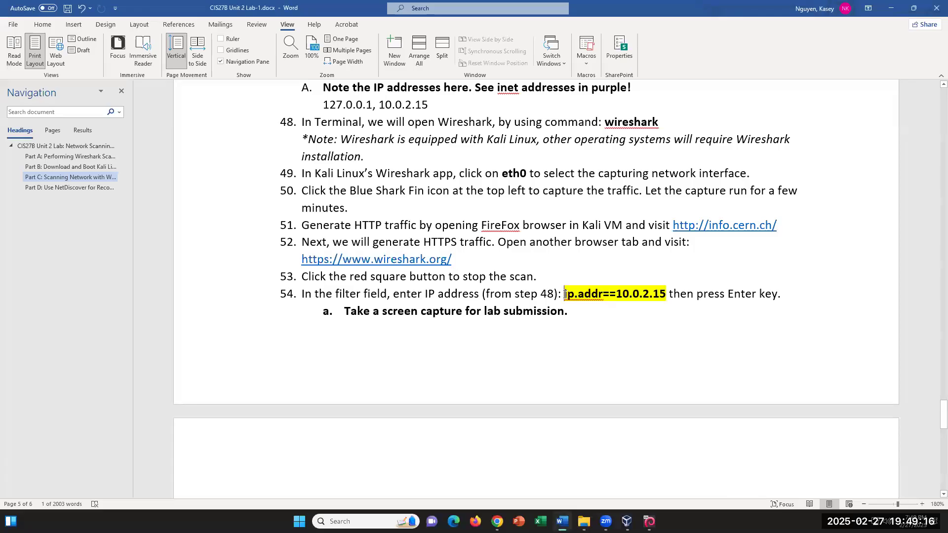
pyautogui.moveTo(611, 286); pyautogui.dragTo(659, 296)
pyautogui.rightClick(659, 296)
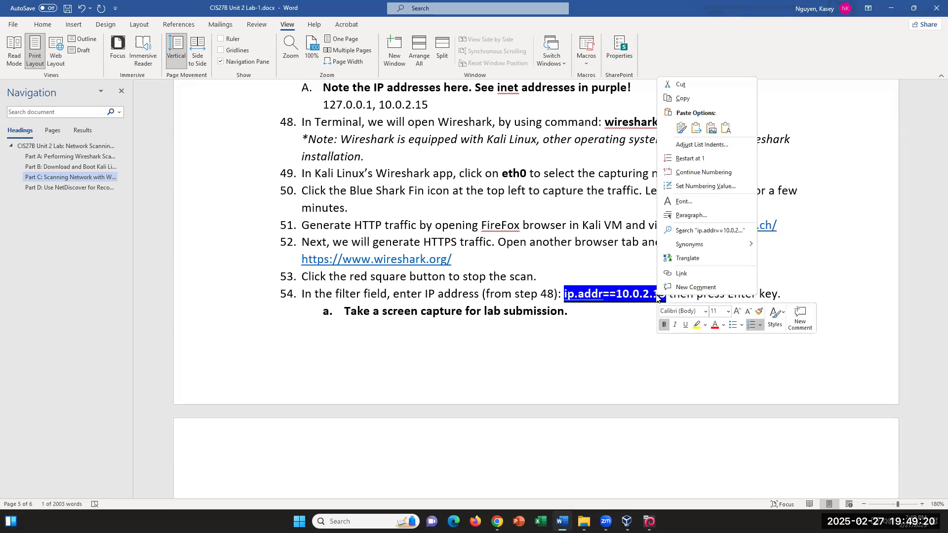
pyautogui.click(679, 98)
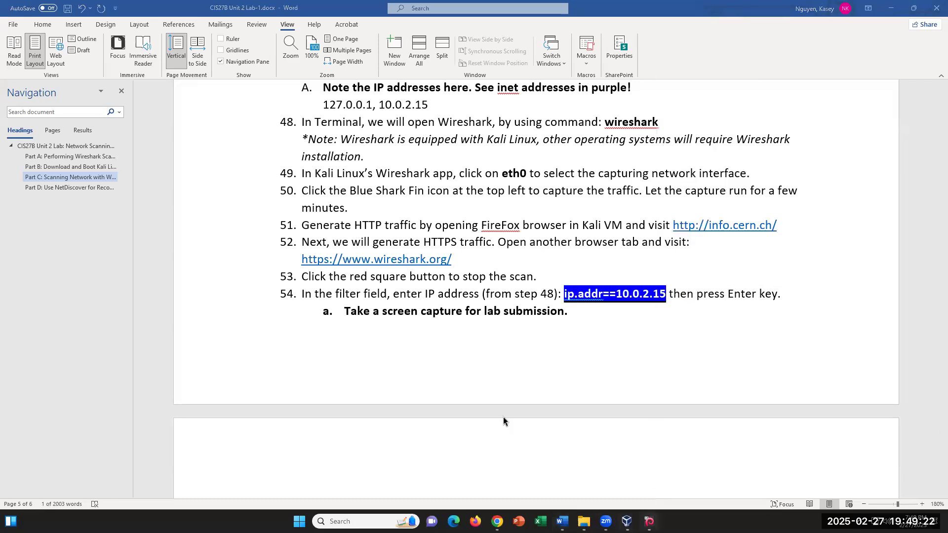
# Return to Wireshark in the Kali VM and apply the display filter ip.addr==10.0.2.15 to the stopped eth0 capture
pyautogui.hotkey('alt', 'Tab')
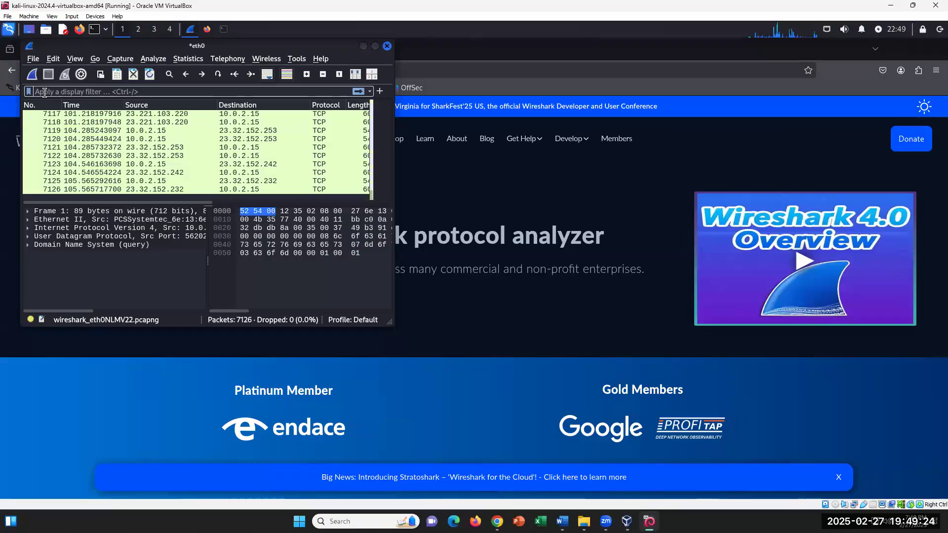
pyautogui.click(46, 91)
pyautogui.write('ip')
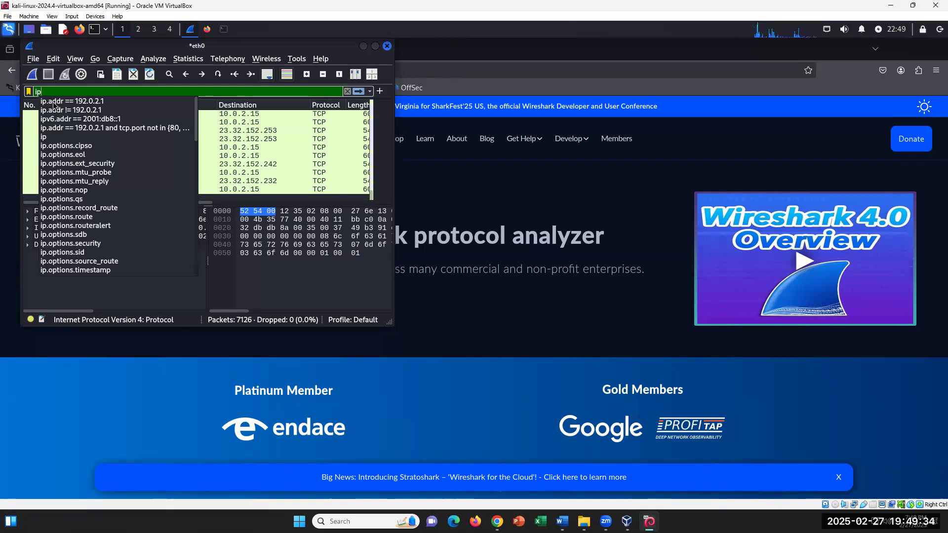
pyautogui.write('.addd')
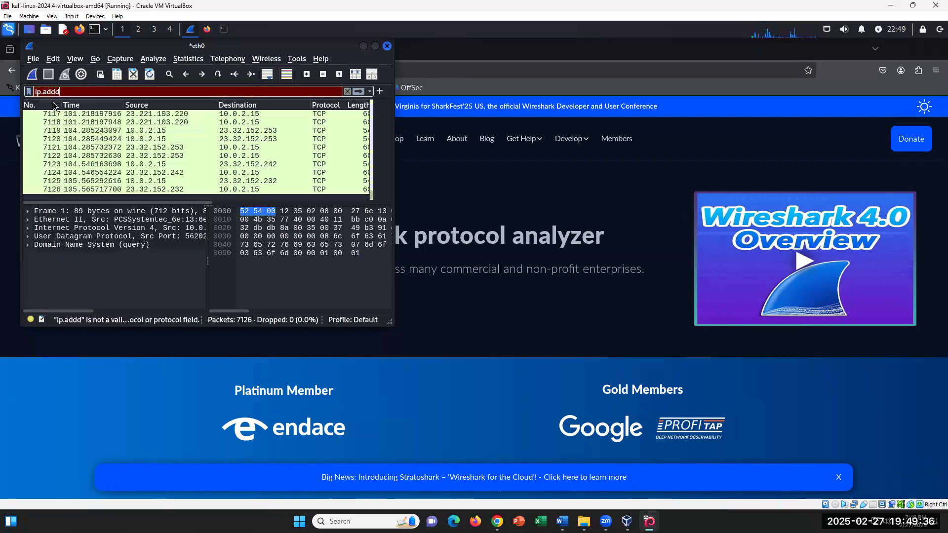
pyautogui.press('BackSpace')
pyautogui.write('r')
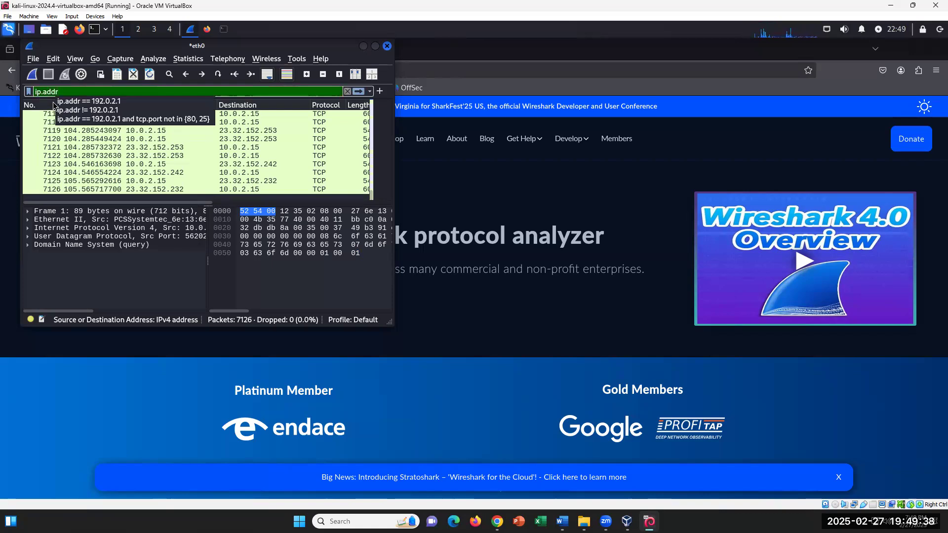
pyautogui.write('==10.0.2.')
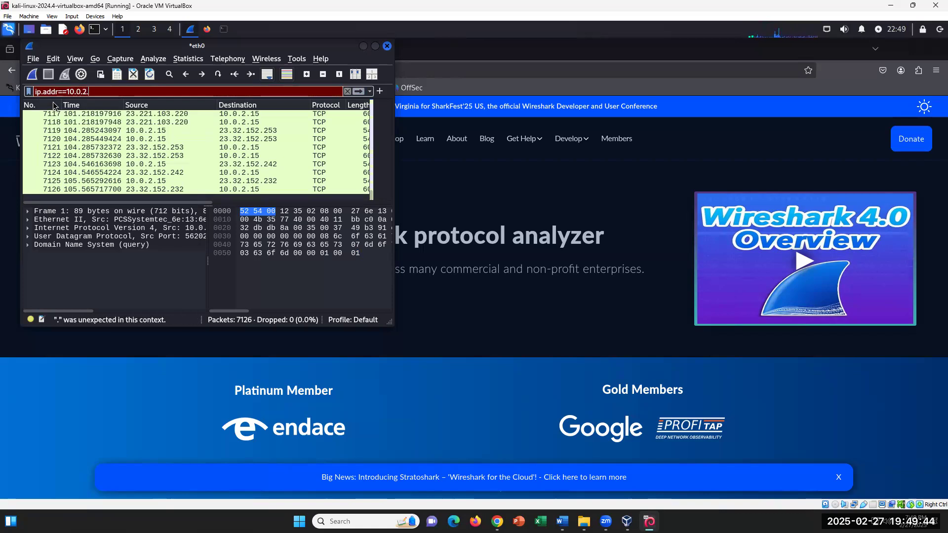
pyautogui.write('15')
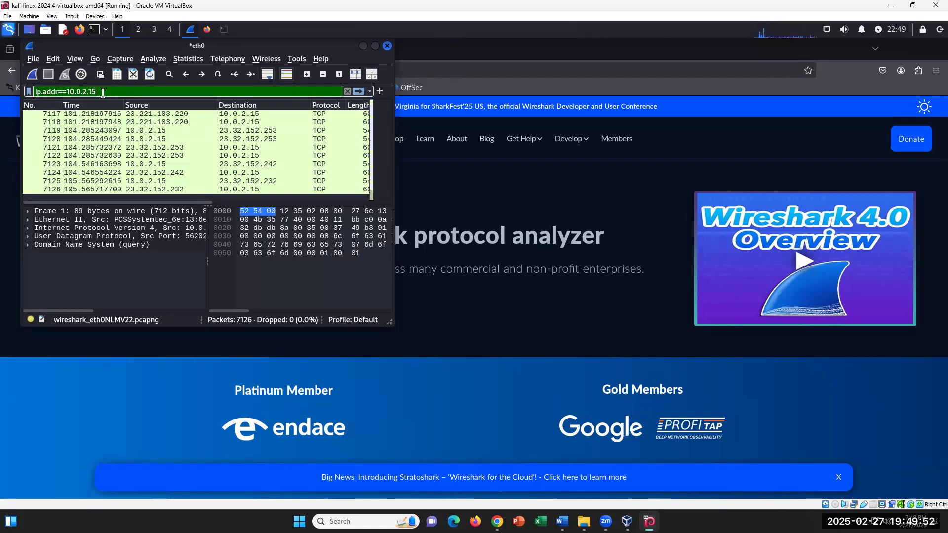
pyautogui.press('Return')
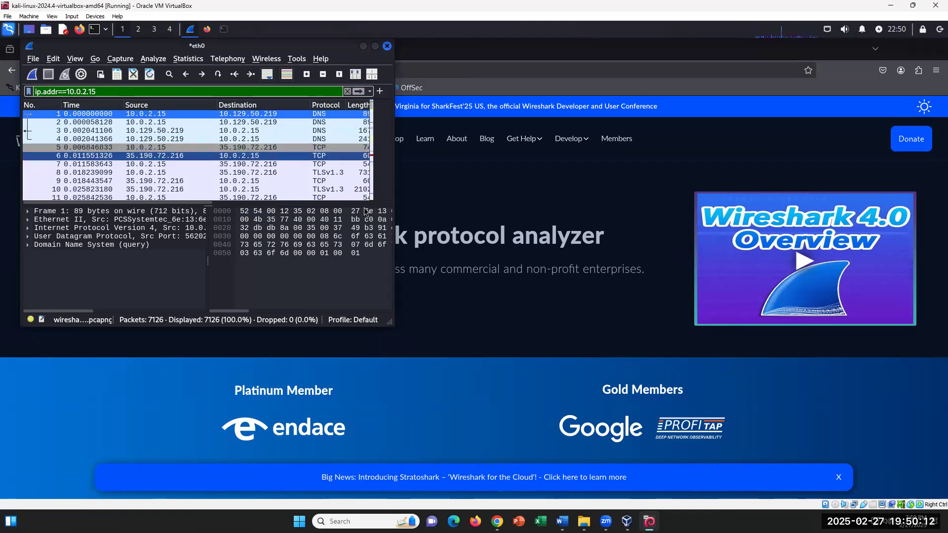
# Review step 55 in the Word lab document and open the general DNS statistics for the eth0 capture in Wireshark
pyautogui.click(563, 521)
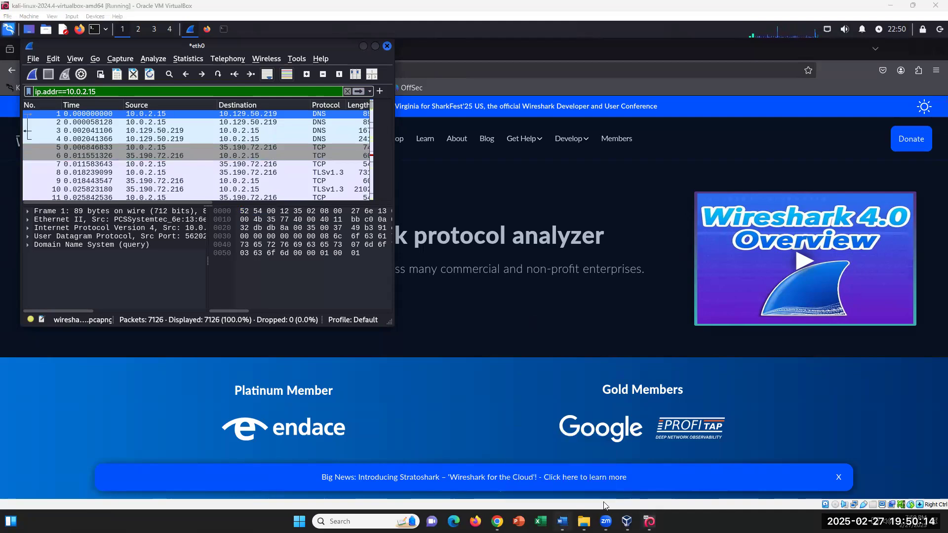
pyautogui.scroll(-3, 754, 425)
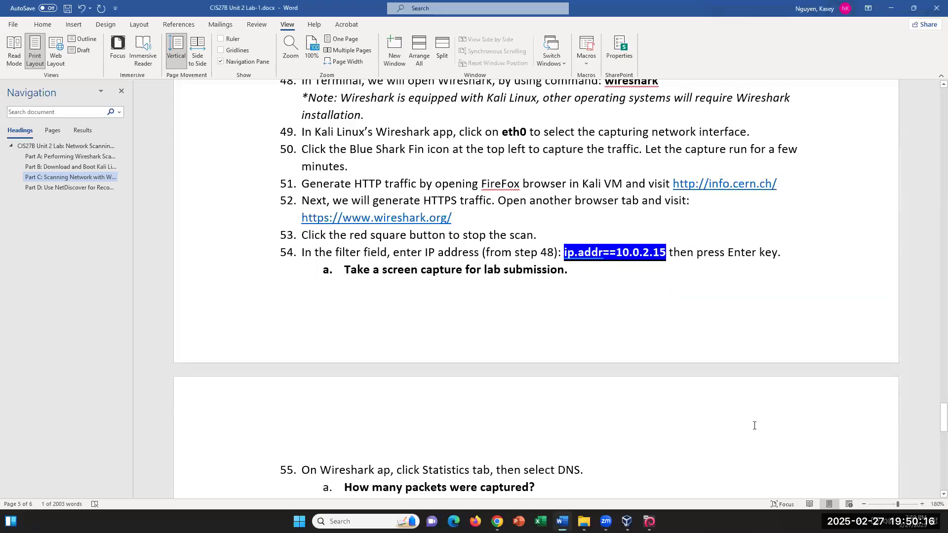
pyautogui.scroll(-1, 754, 426)
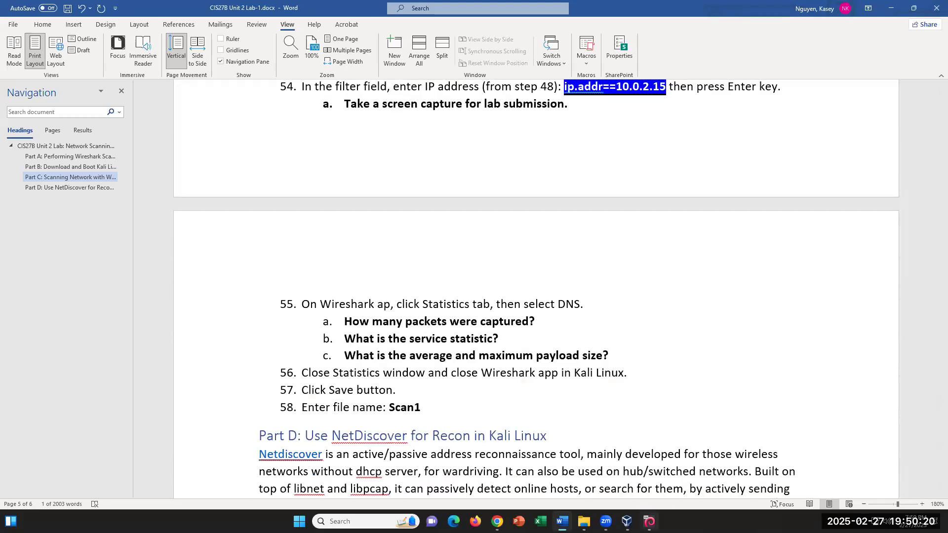
pyautogui.click(650, 521)
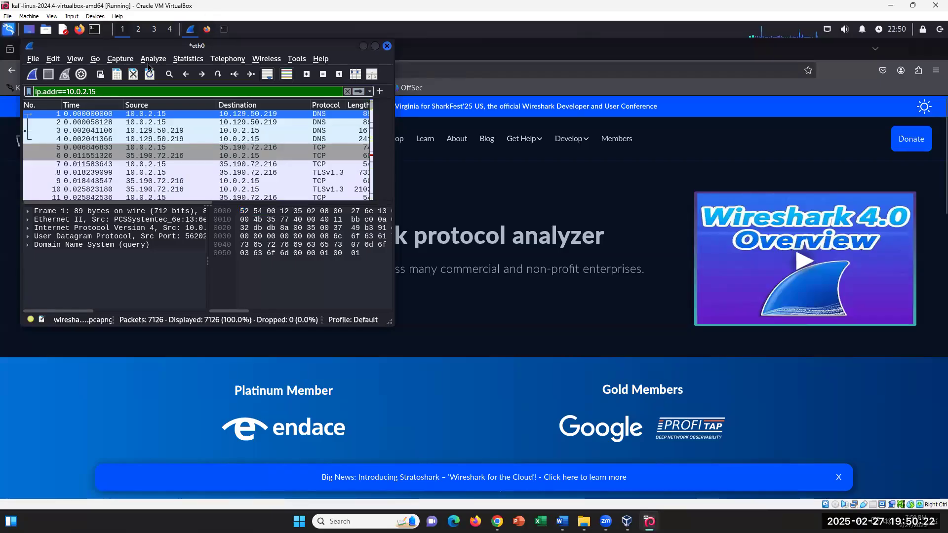
pyautogui.click(189, 61)
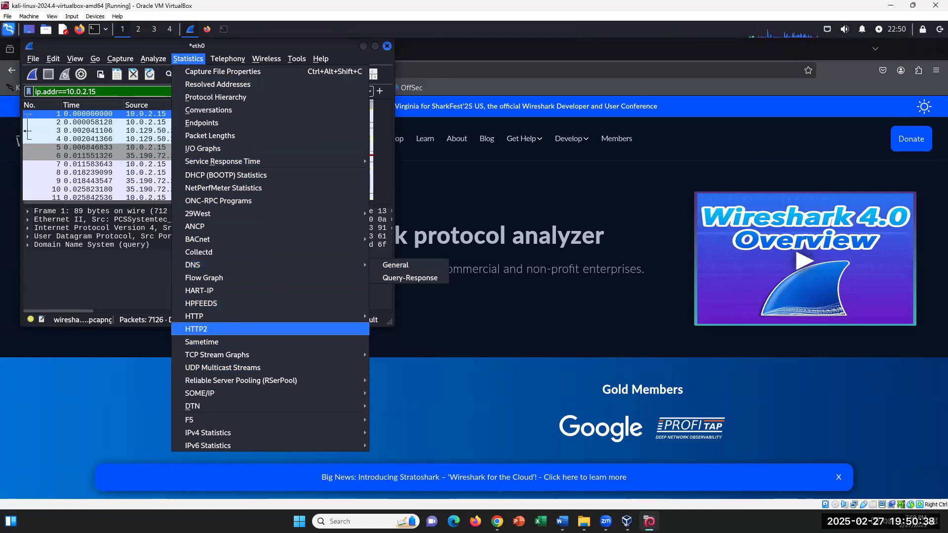
pyautogui.click(563, 522)
pyautogui.moveTo(666, 87); pyautogui.dragTo(565, 87)
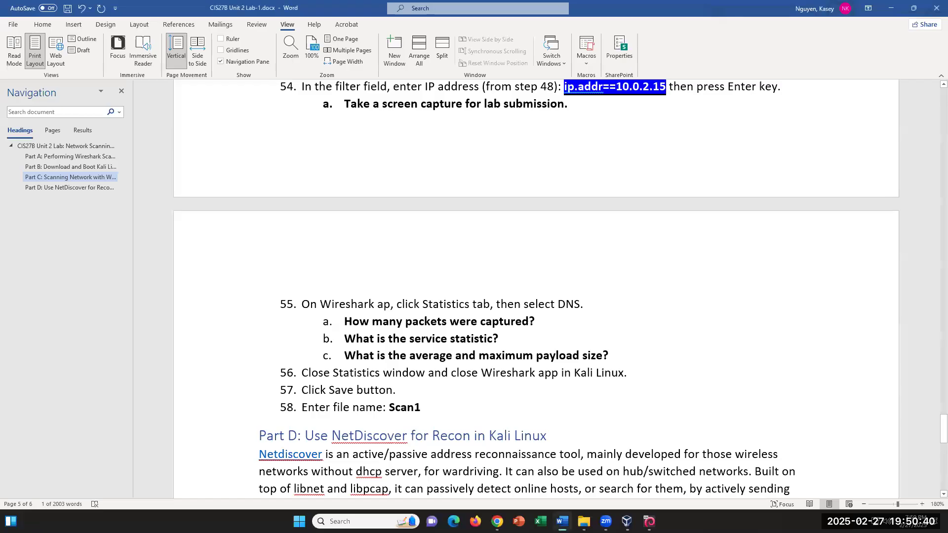
pyautogui.hotkey('alt', 'Tab')
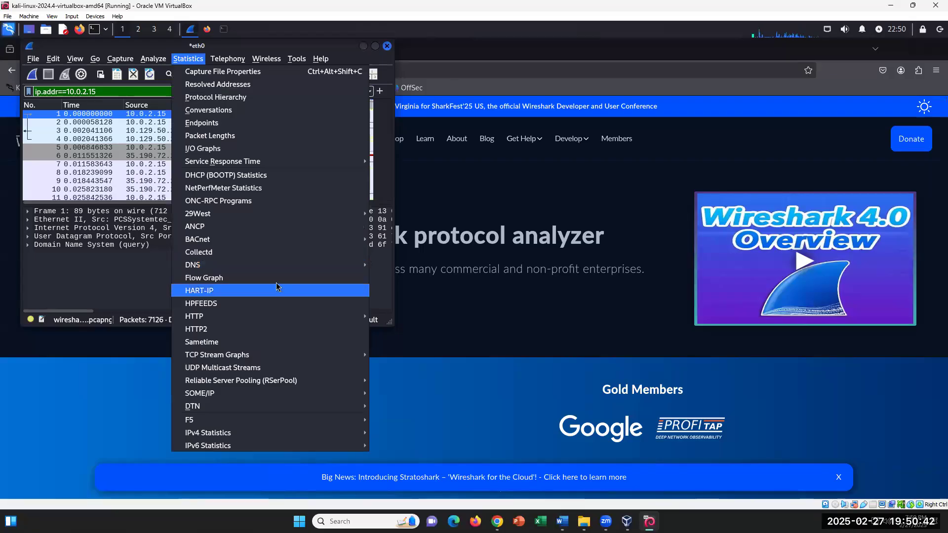
pyautogui.moveTo(280, 267)
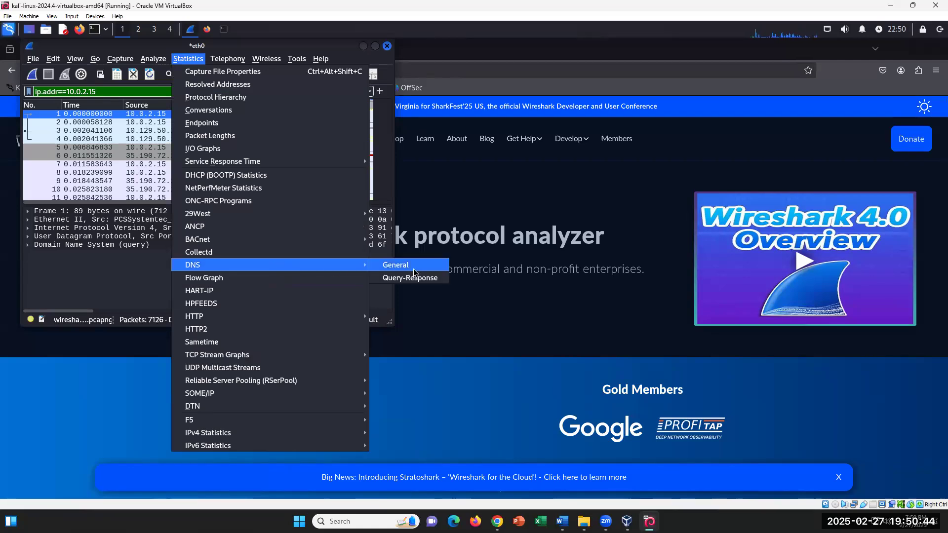
pyautogui.click(414, 269)
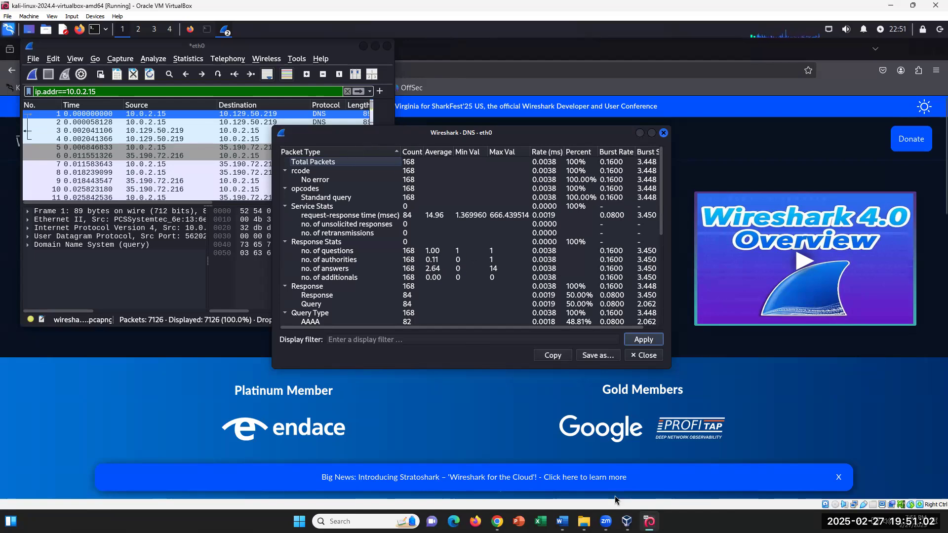
# Compare the step 55 questions in the Word lab document with the total packets and Service Stats entries in Wireshark's DNS statistics
pyautogui.click(562, 521)
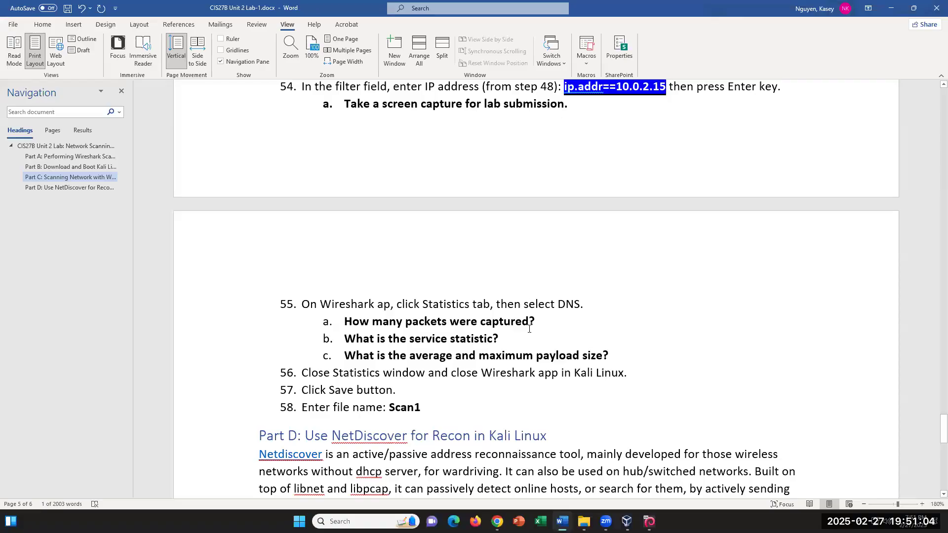
pyautogui.click(542, 321)
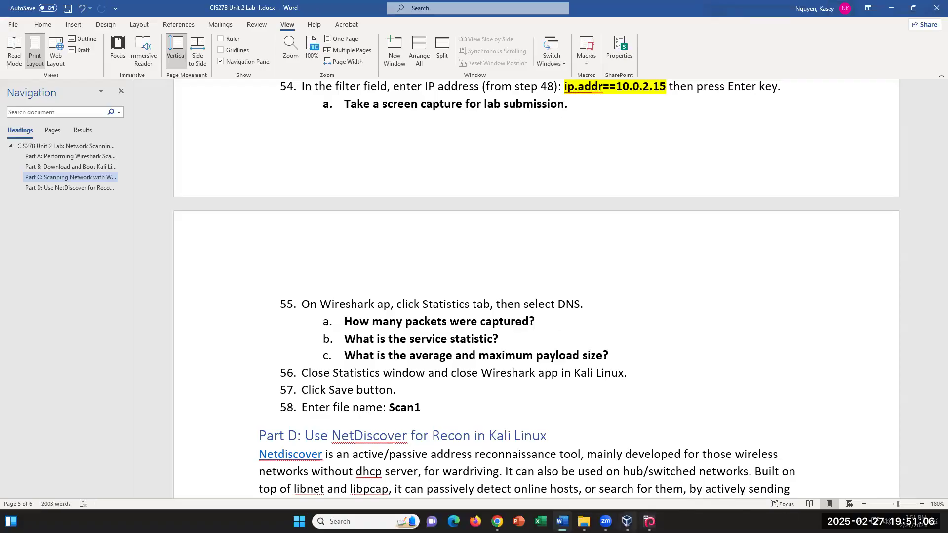
pyautogui.hotkey('alt', 'Tab')
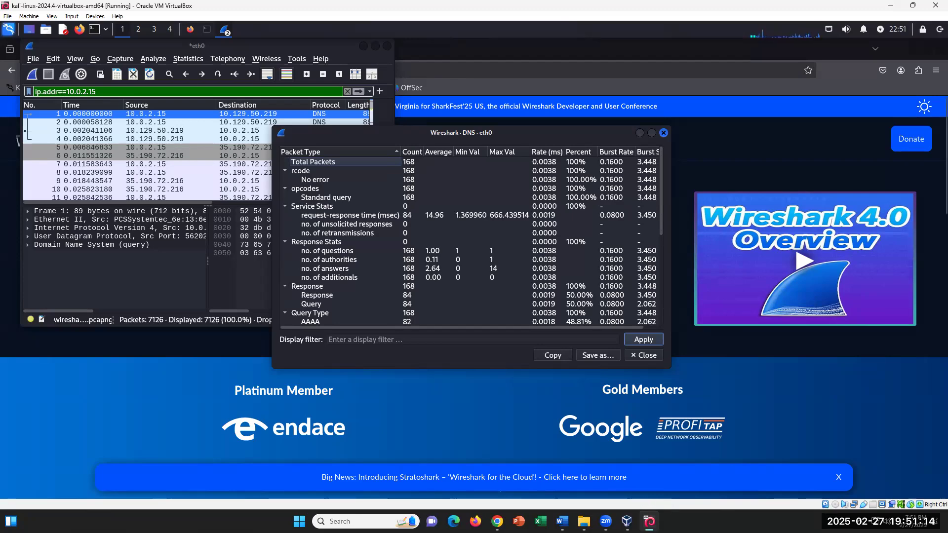
pyautogui.hotkey('alt', 'Tab')
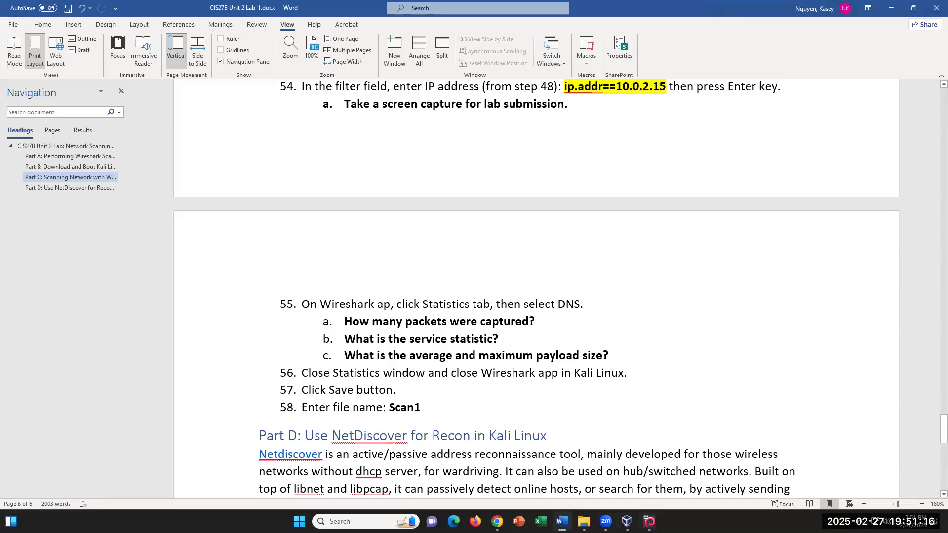
pyautogui.hotkey('alt', 'Tab')
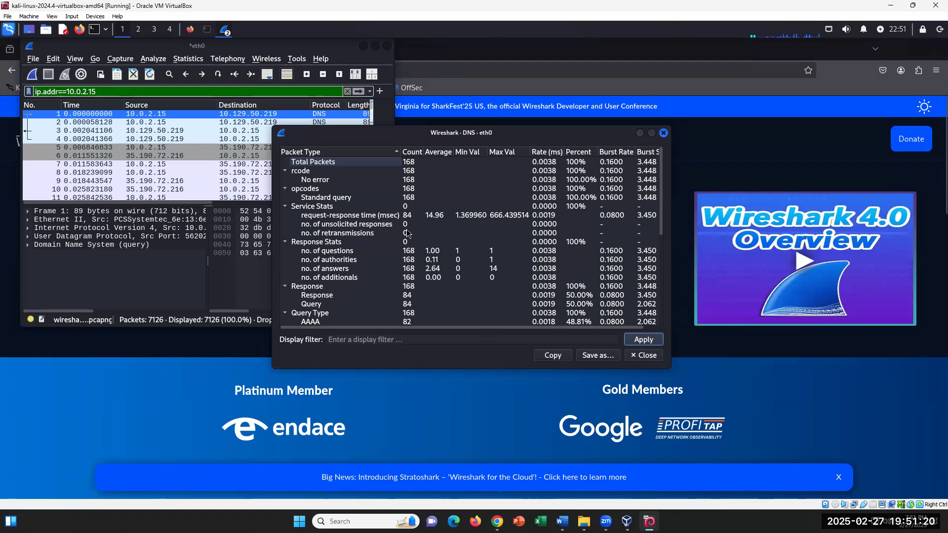
pyautogui.click(412, 206)
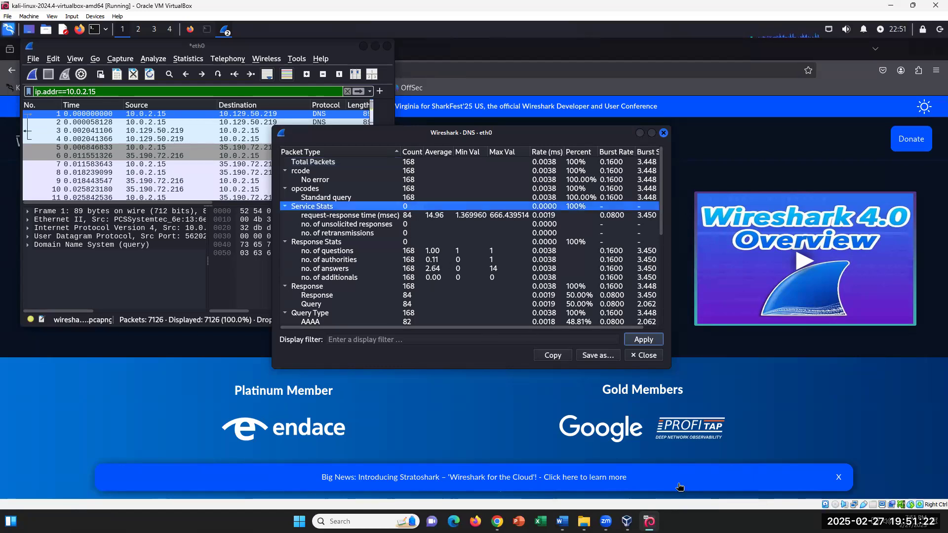
pyautogui.hotkey('alt', 'Tab')
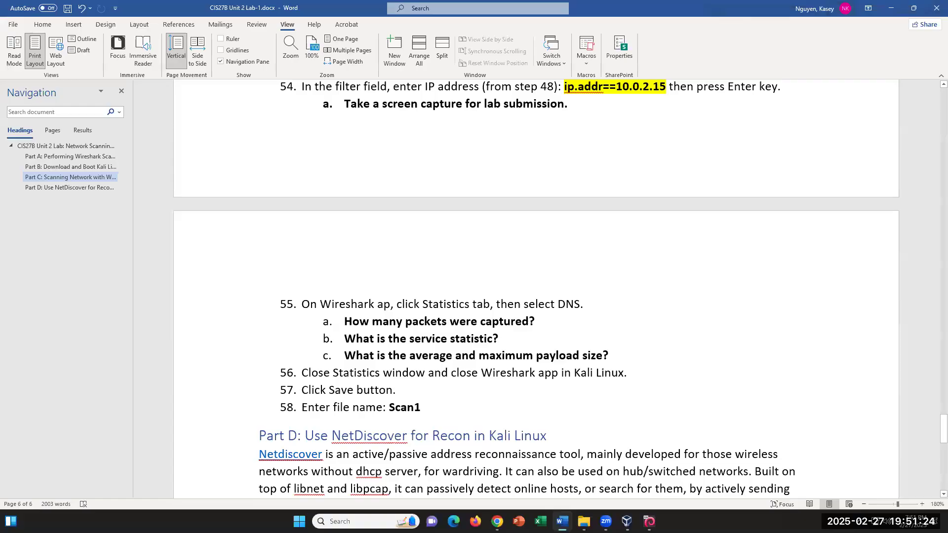
pyautogui.hotkey('alt', 'Tab')
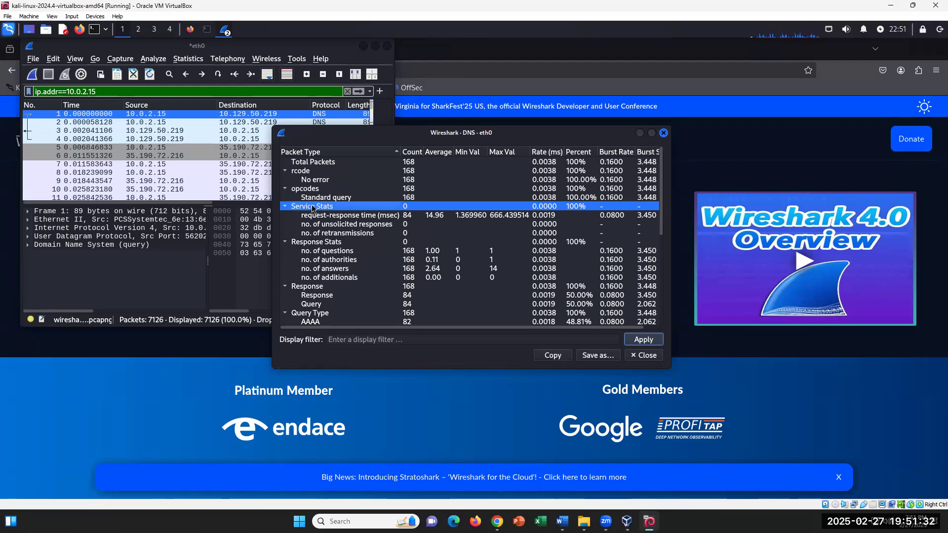
pyautogui.click(286, 242)
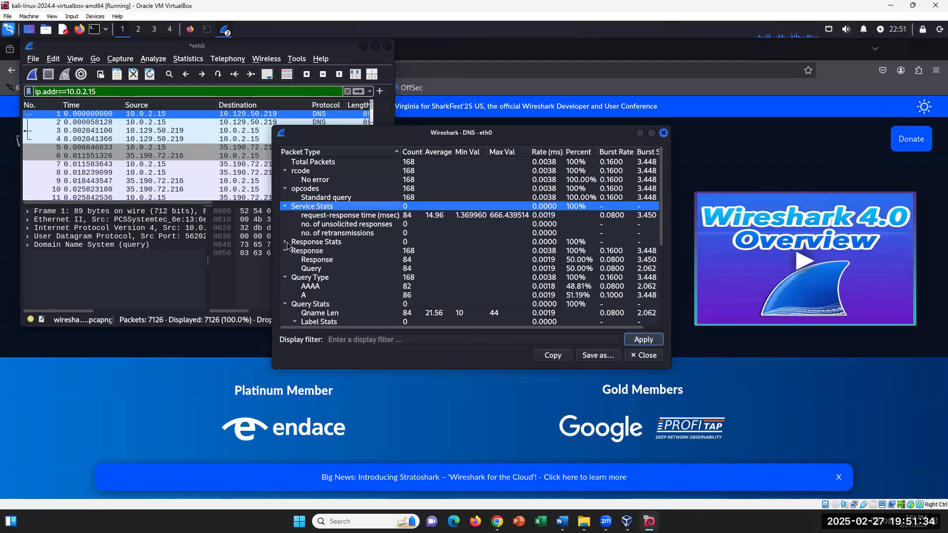
pyautogui.click(286, 243)
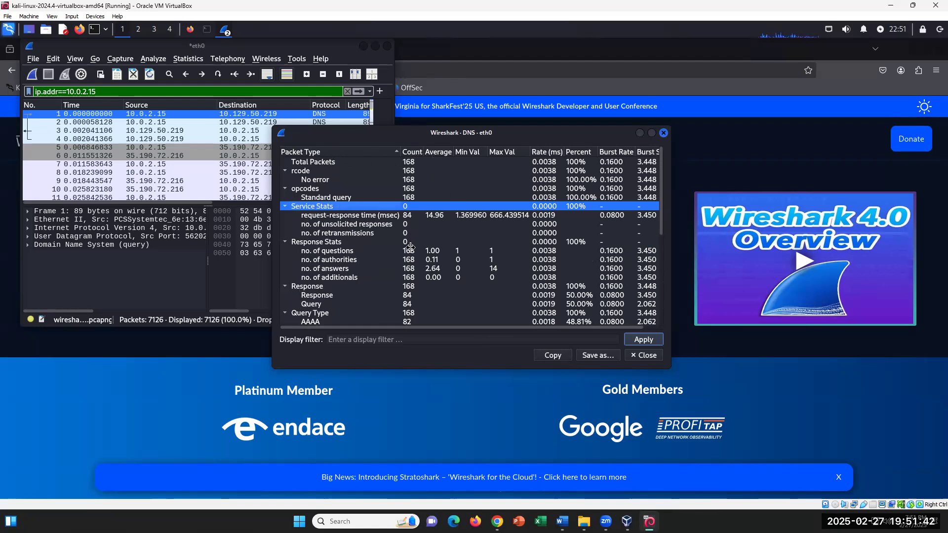
# Examine the Payload size row of the DNS statistics for its average and maximum, and check it against question 55c in Word
pyautogui.moveTo(664, 232); pyautogui.dragTo(656, 312)
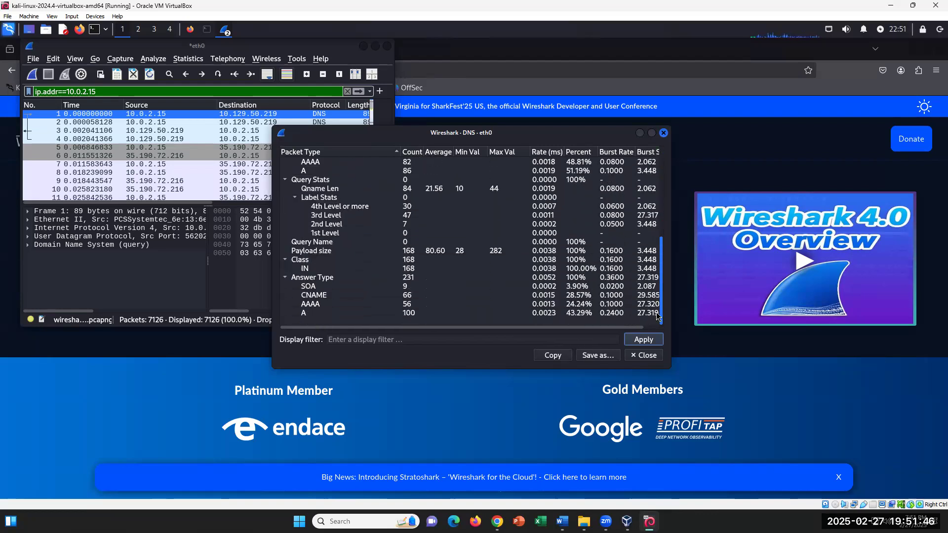
pyautogui.click(331, 251)
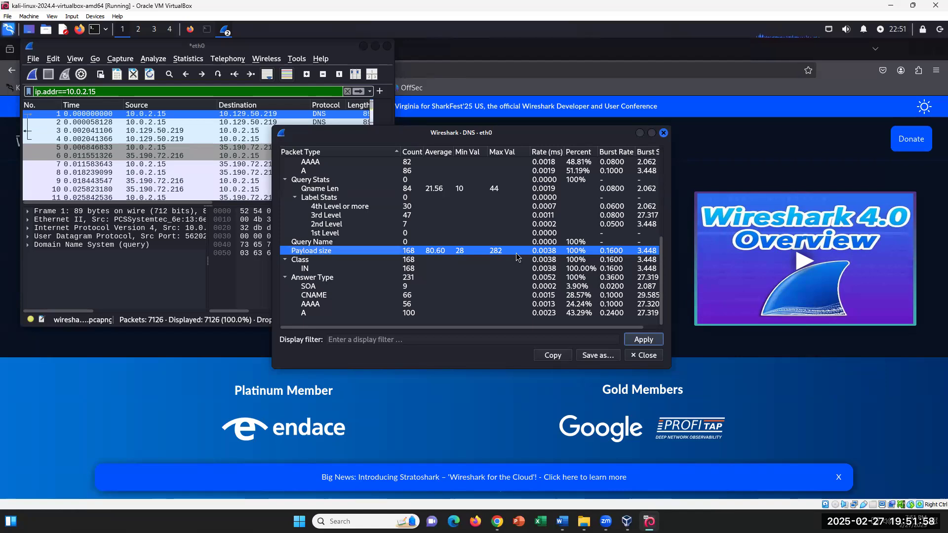
pyautogui.click(562, 521)
pyautogui.click(643, 326)
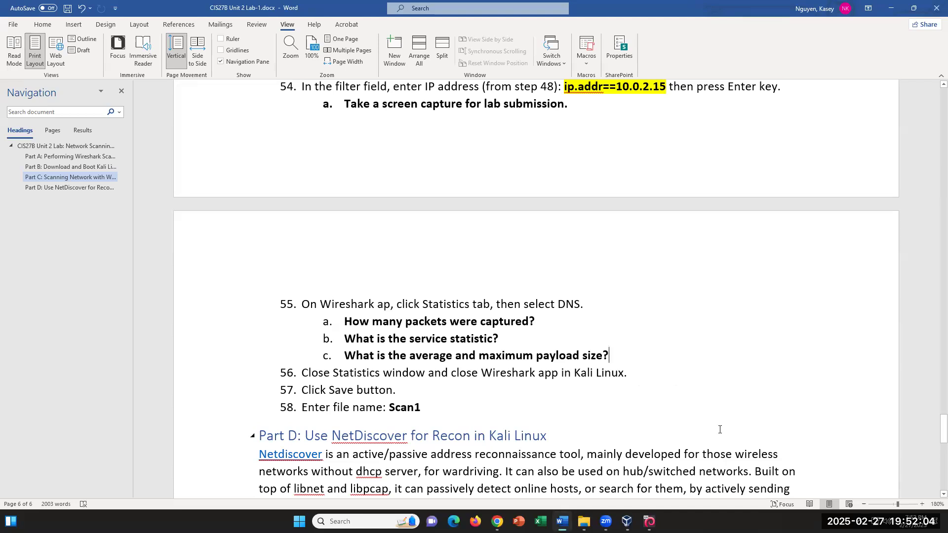
# Close the DNS statistics in the Kali VM's Wireshark and save the eth0 capture as scan1 in /home/kali
pyautogui.scroll(-2, 720, 430)
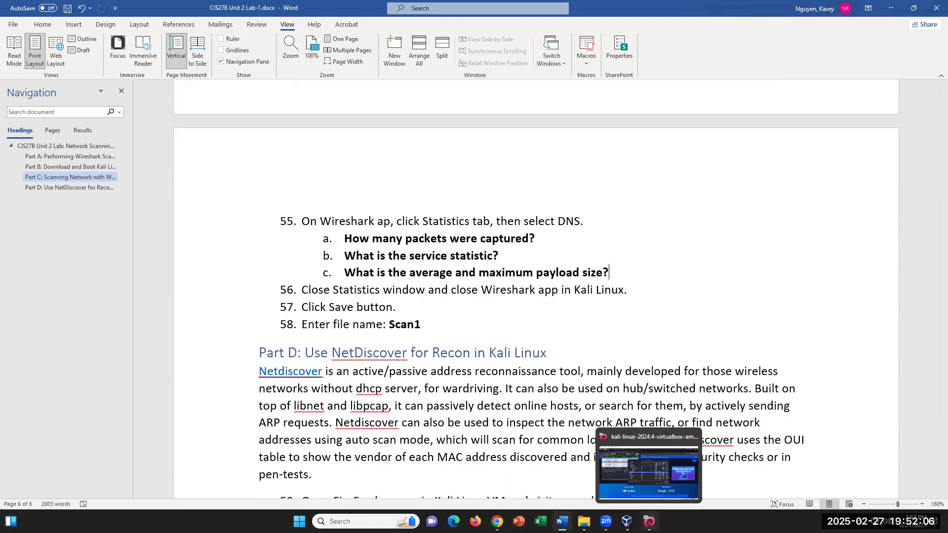
pyautogui.click(650, 521)
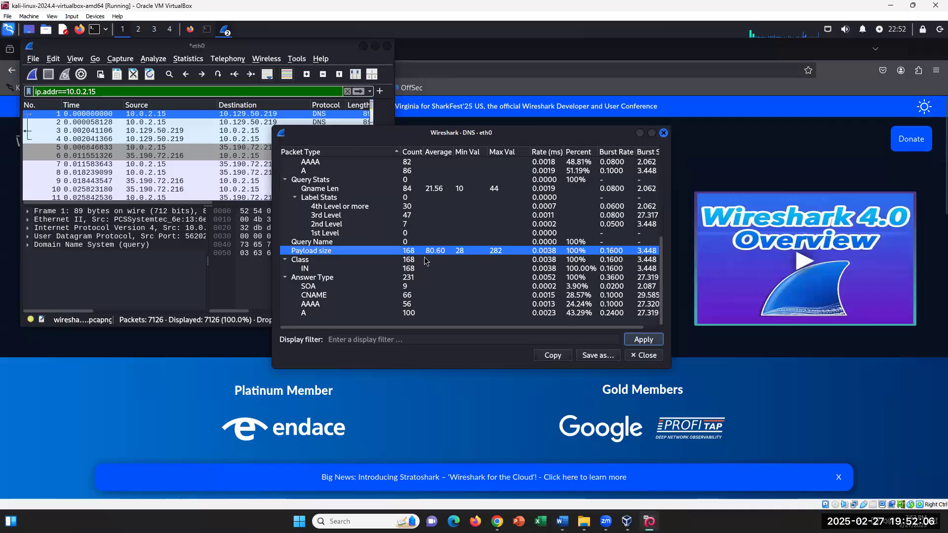
pyautogui.click(664, 133)
pyautogui.click(33, 59)
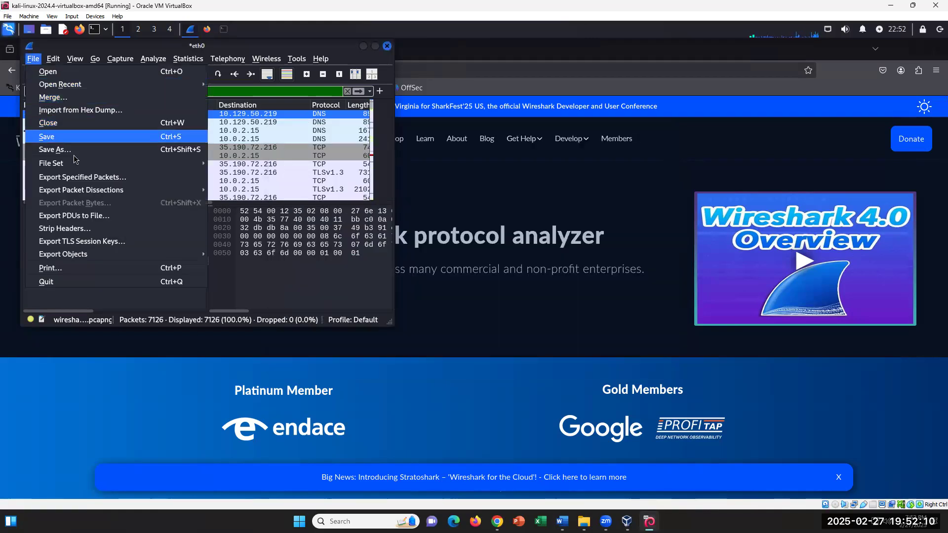
pyautogui.click(54, 150)
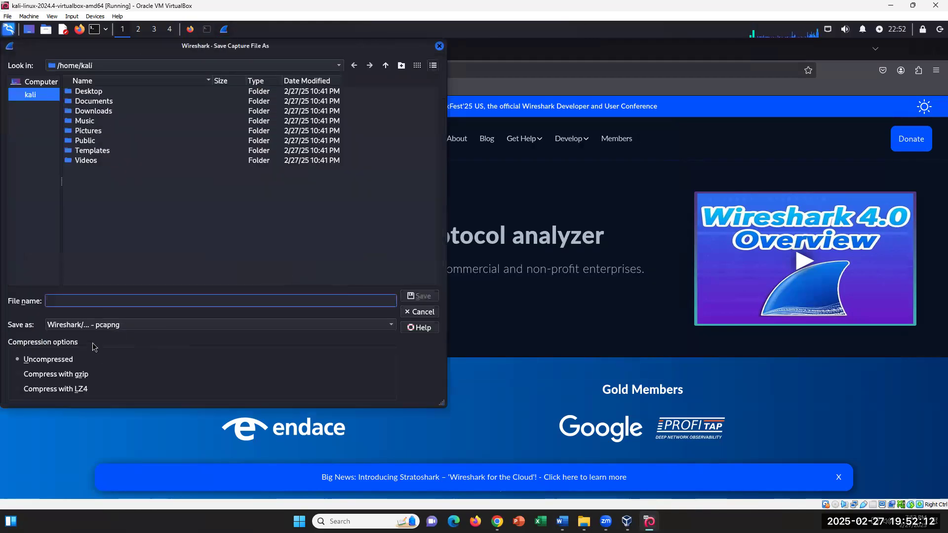
pyautogui.write('scan1')
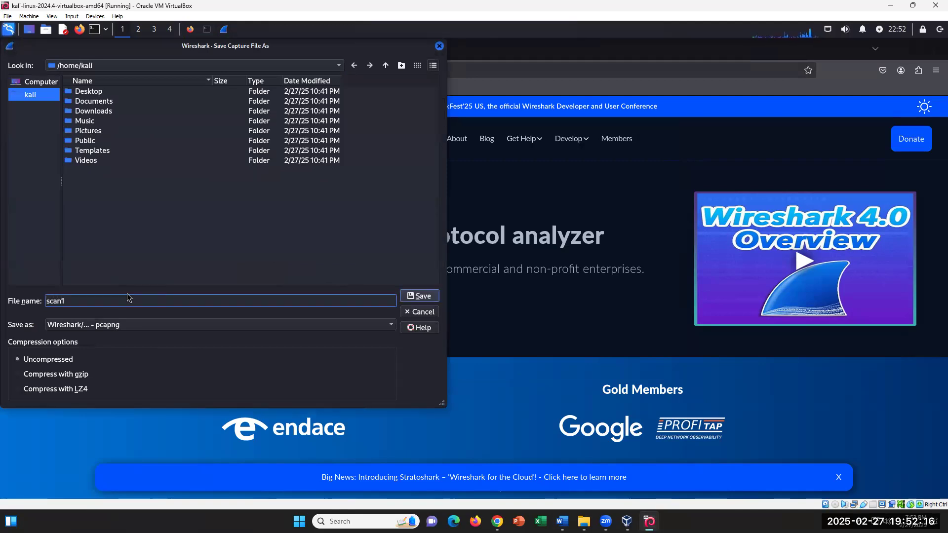
pyautogui.press('Return')
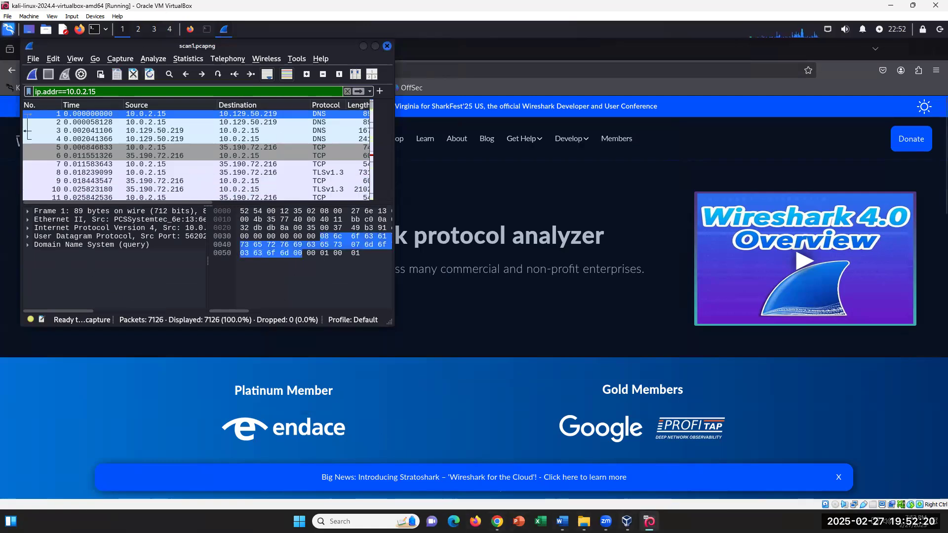
# Read the Part D NetDiscover instructions in the Word lab document, and close Wireshark in the Kali VM
pyautogui.click(562, 521)
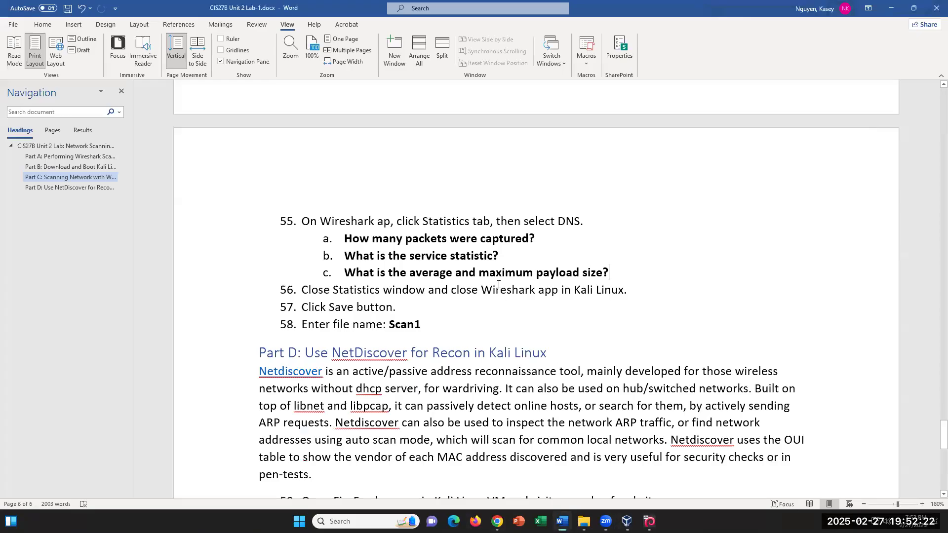
pyautogui.scroll(-5, 498, 284)
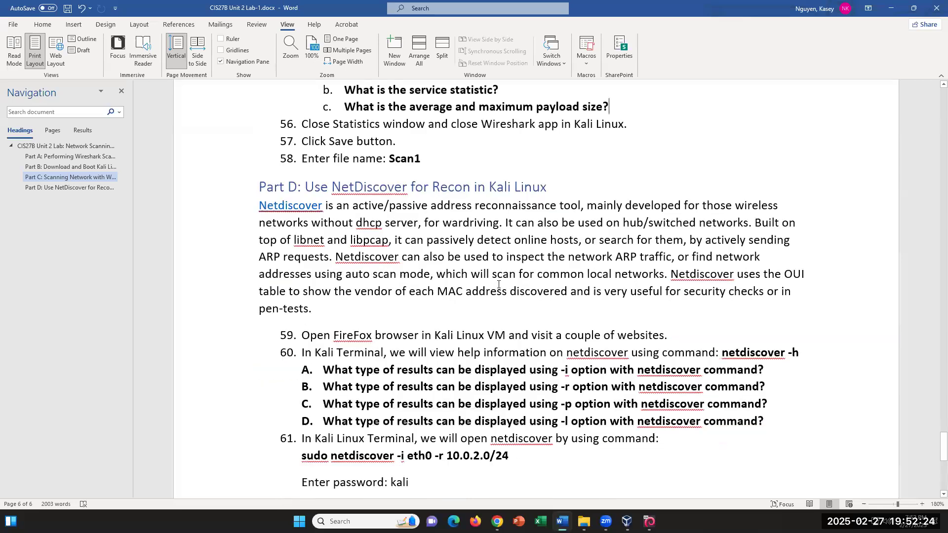
pyautogui.scroll(-1, 499, 285)
pyautogui.scroll(3, 498, 284)
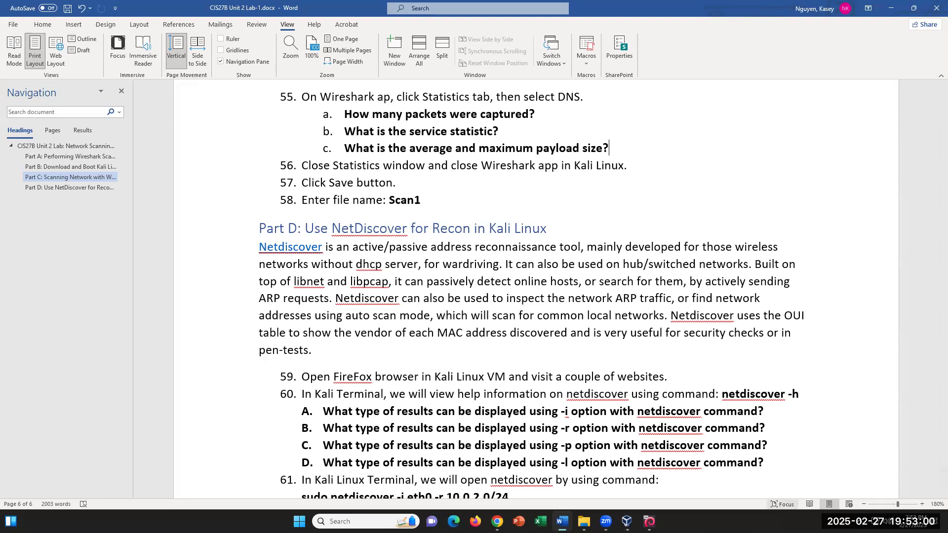
pyautogui.hotkey('alt', 'Tab')
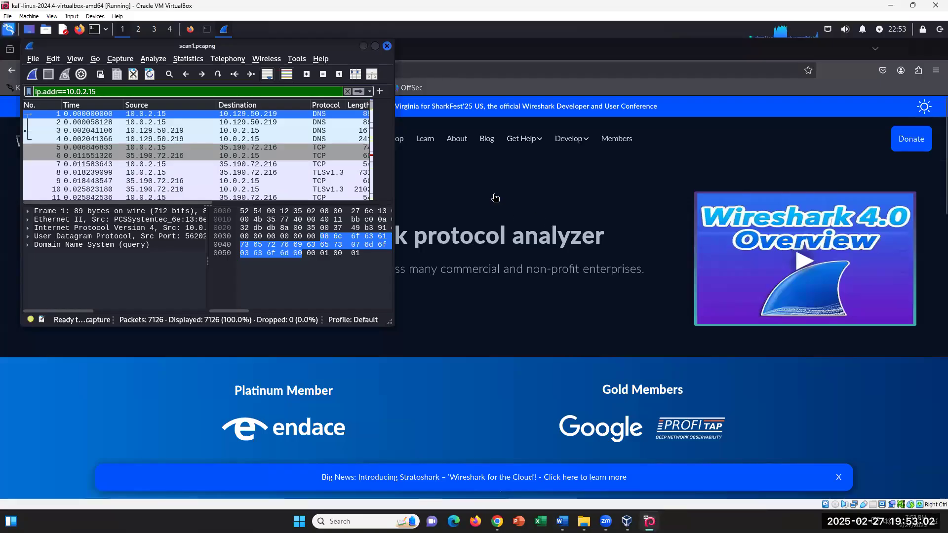
pyautogui.moveTo(233, 46); pyautogui.dragTo(219, 118)
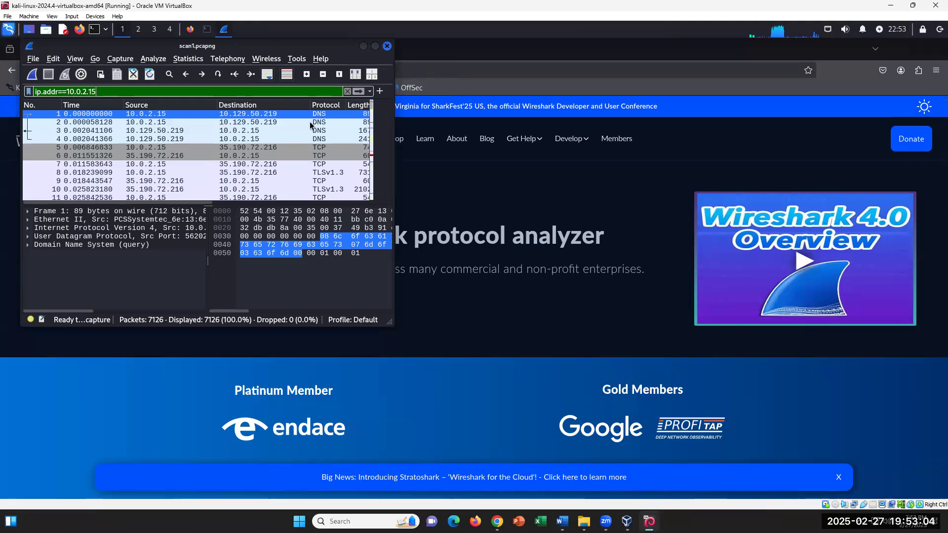
pyautogui.click(373, 120)
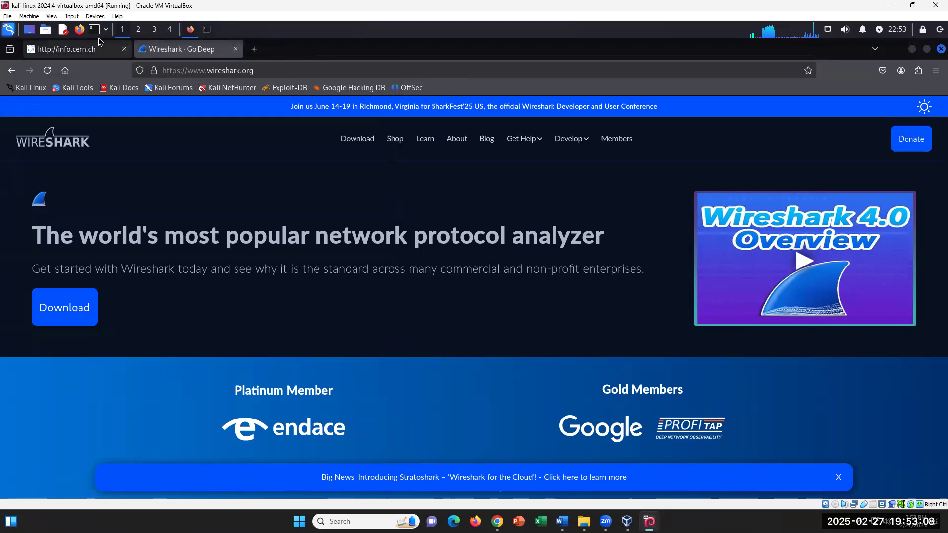
# Bring up the Kali terminal, check step 60 in the Word lab document, and run netdiscover -h
pyautogui.click(206, 29)
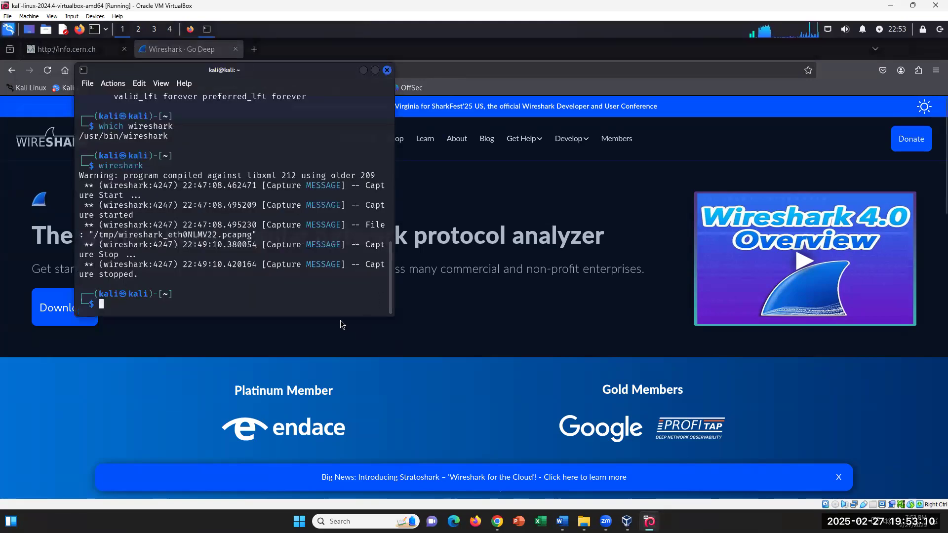
pyautogui.click(562, 522)
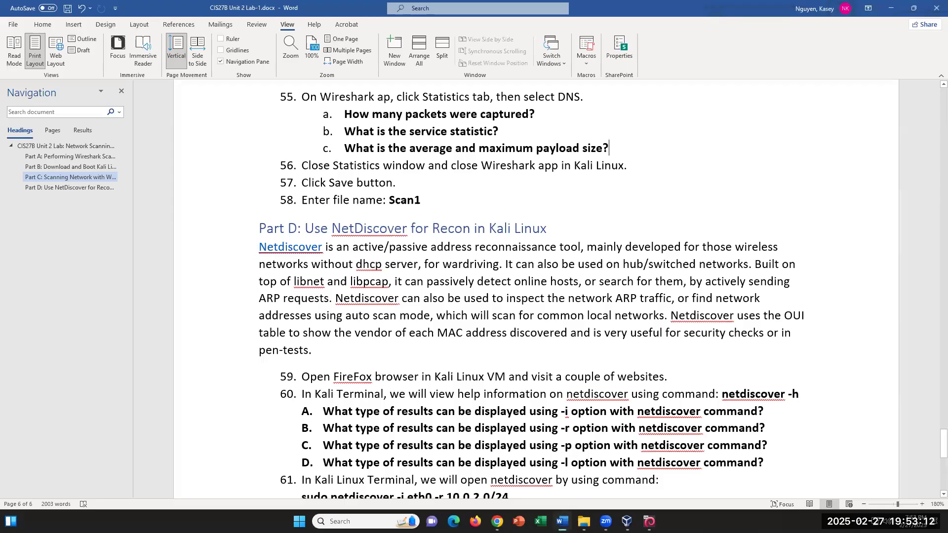
pyautogui.click(562, 522)
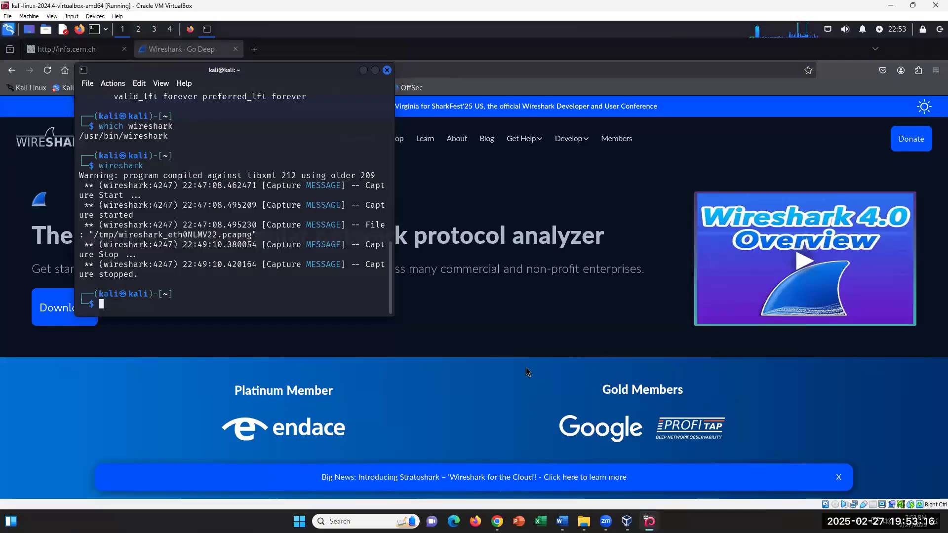
pyautogui.write('netdiscover -h')
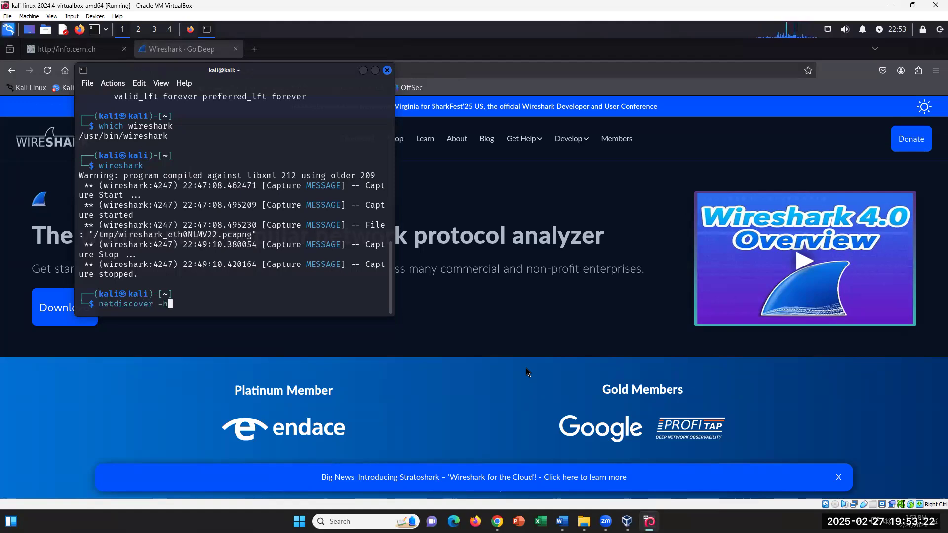
pyautogui.press('Return')
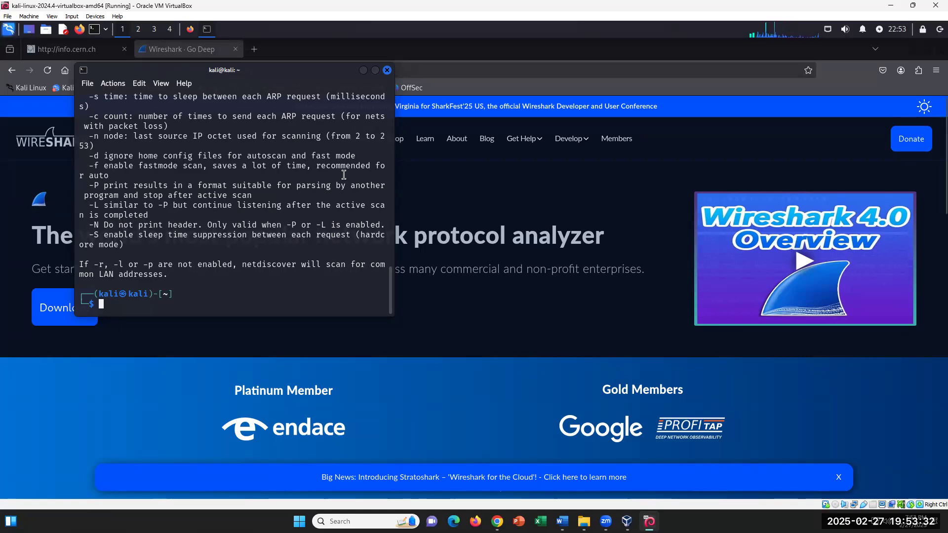
# Check question 60A in the Word lab document, and examine the -i option in the Kali terminal's netdiscover help
pyautogui.click(562, 521)
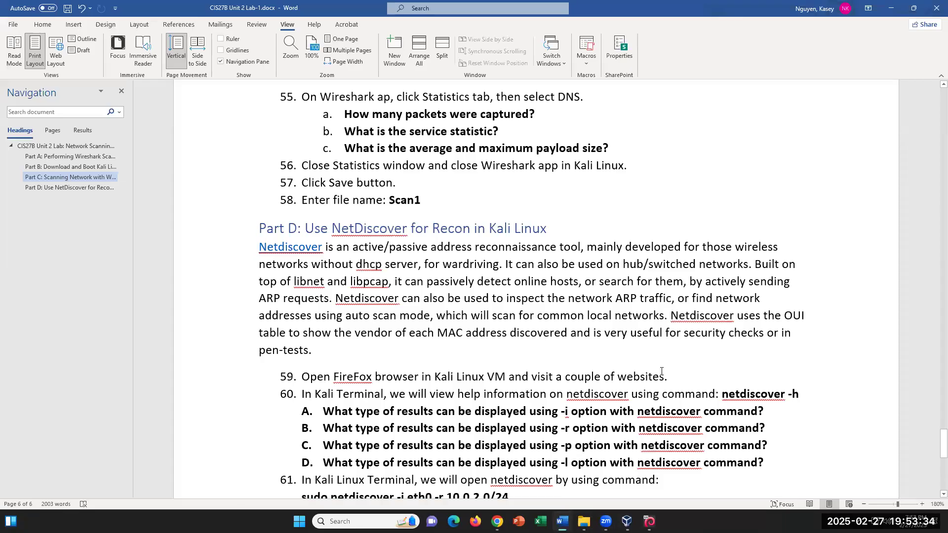
pyautogui.scroll(-2, 661, 372)
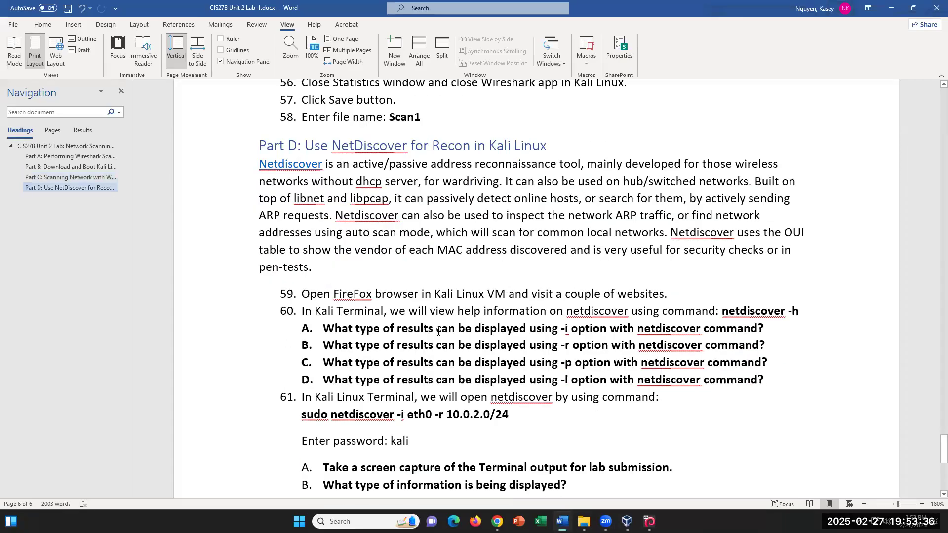
pyautogui.moveTo(509, 320); pyautogui.dragTo(571, 330)
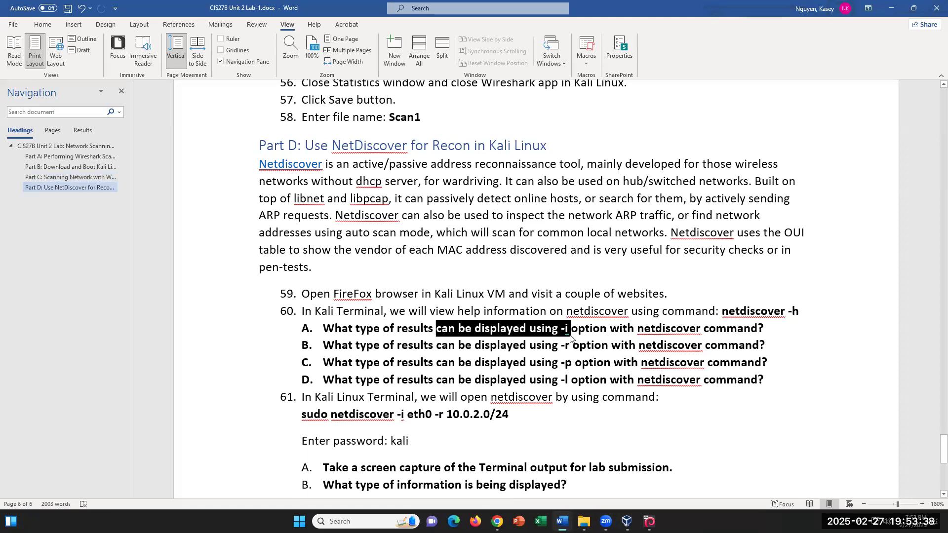
pyautogui.click(570, 335)
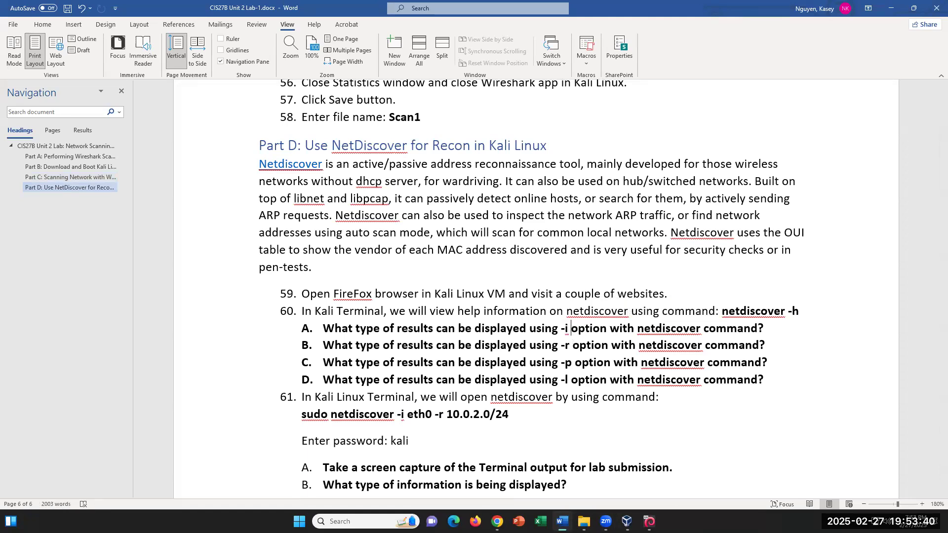
pyautogui.click(649, 521)
pyautogui.scroll(3, 254, 216)
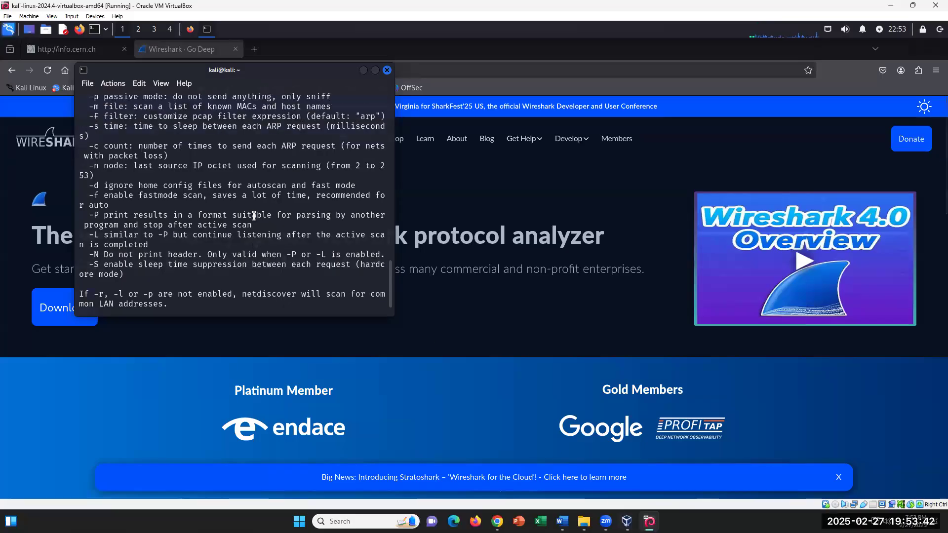
pyautogui.scroll(2, 329, 250)
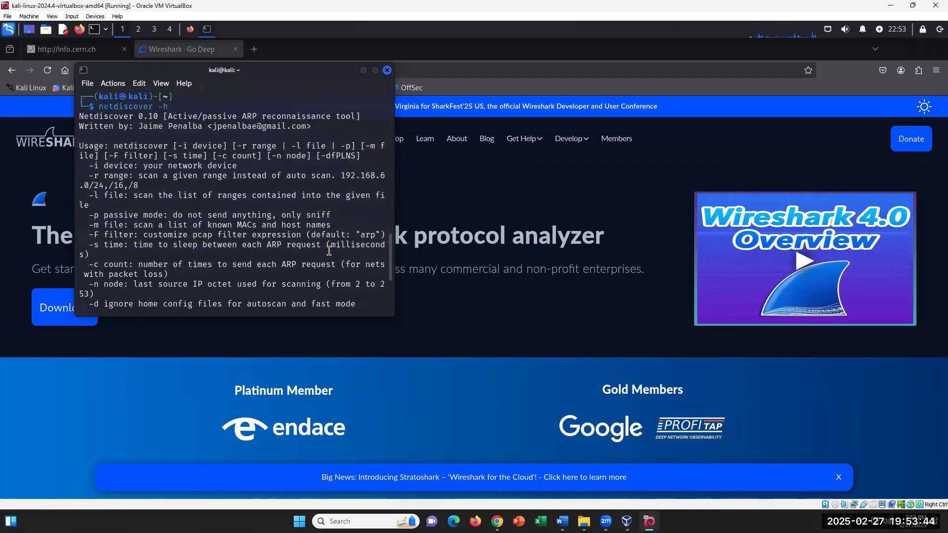
pyautogui.moveTo(108, 165); pyautogui.dragTo(253, 167)
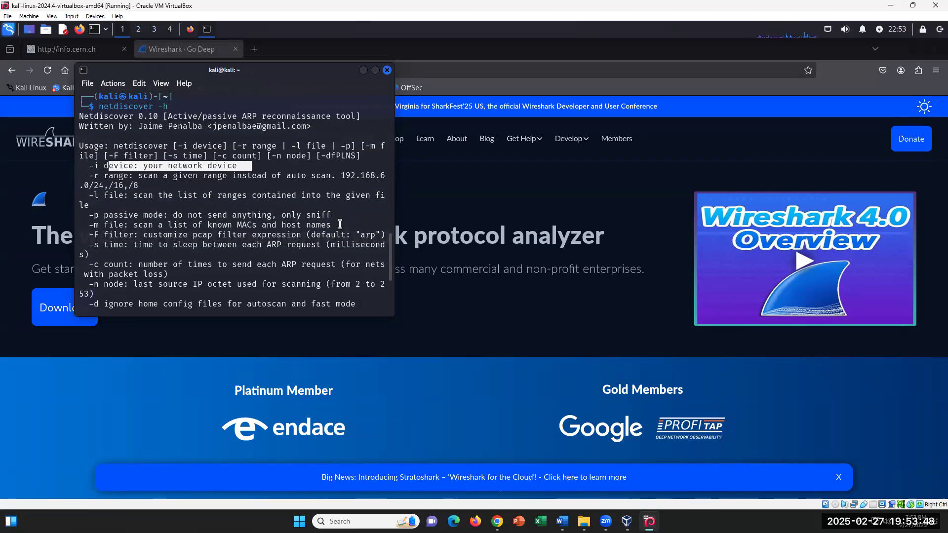
# Check question 60B in Word, and examine the -r range option and its example address range in the netdiscover help
pyautogui.click(649, 520)
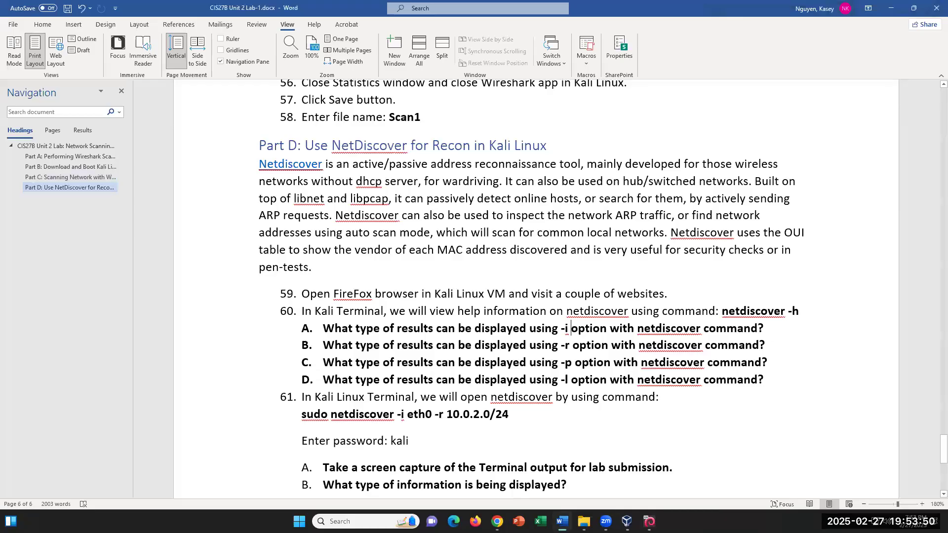
pyautogui.click(650, 521)
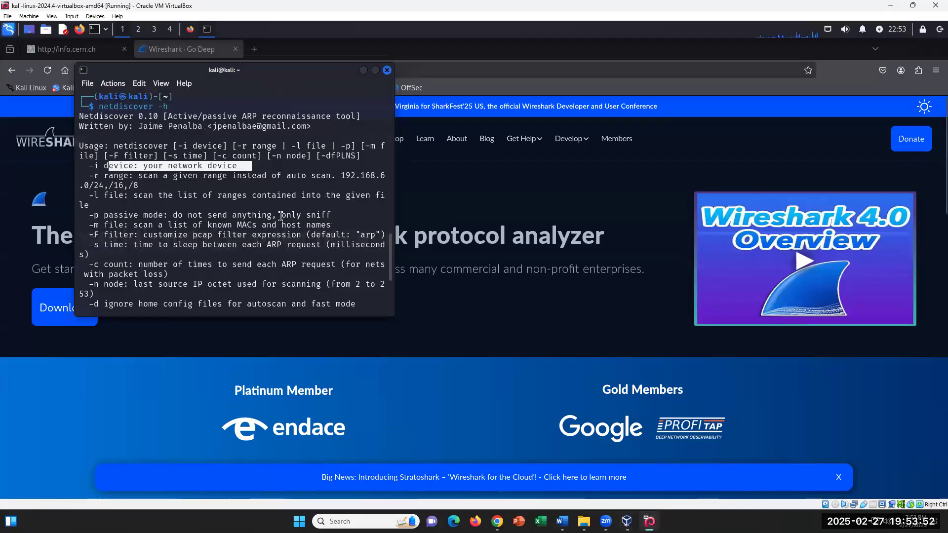
pyautogui.scroll(-2, 281, 215)
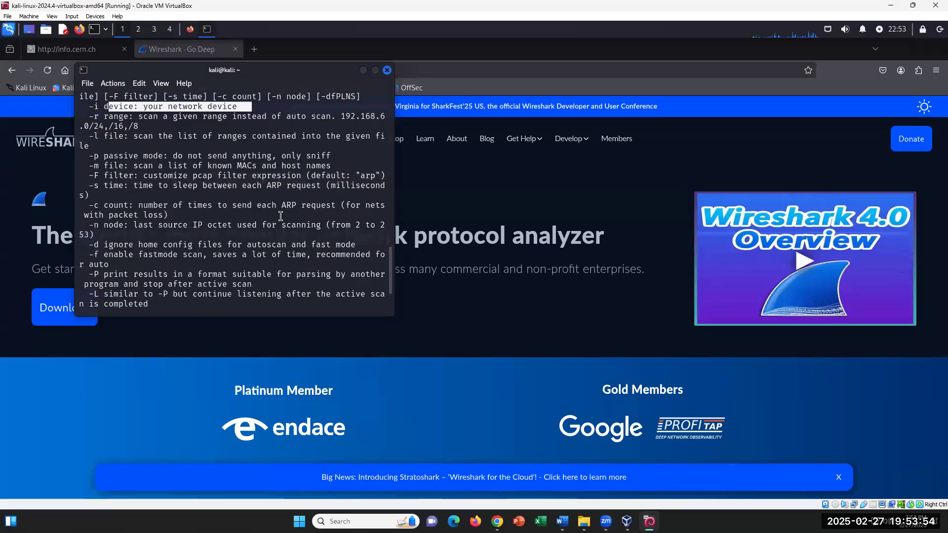
pyautogui.moveTo(119, 274); pyautogui.dragTo(112, 267)
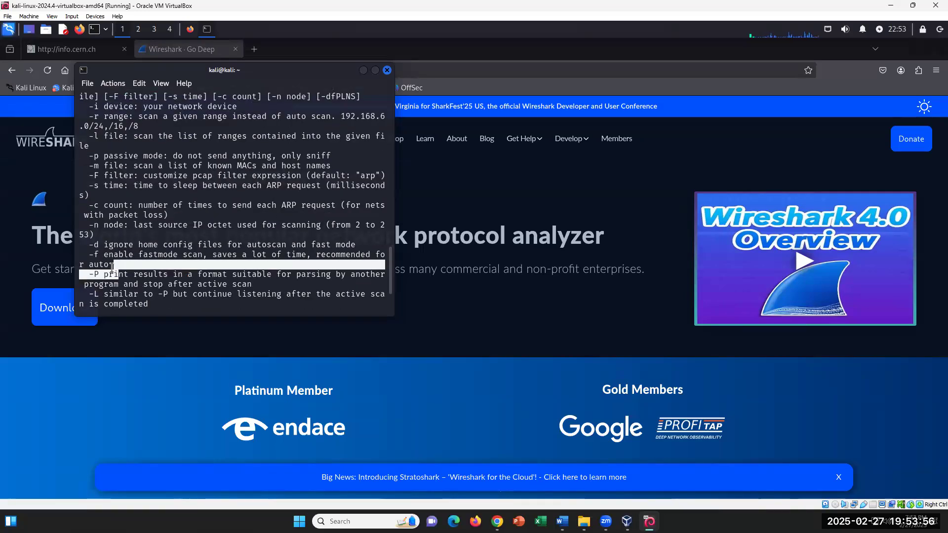
pyautogui.click(116, 115)
pyautogui.moveTo(133, 114); pyautogui.dragTo(102, 117)
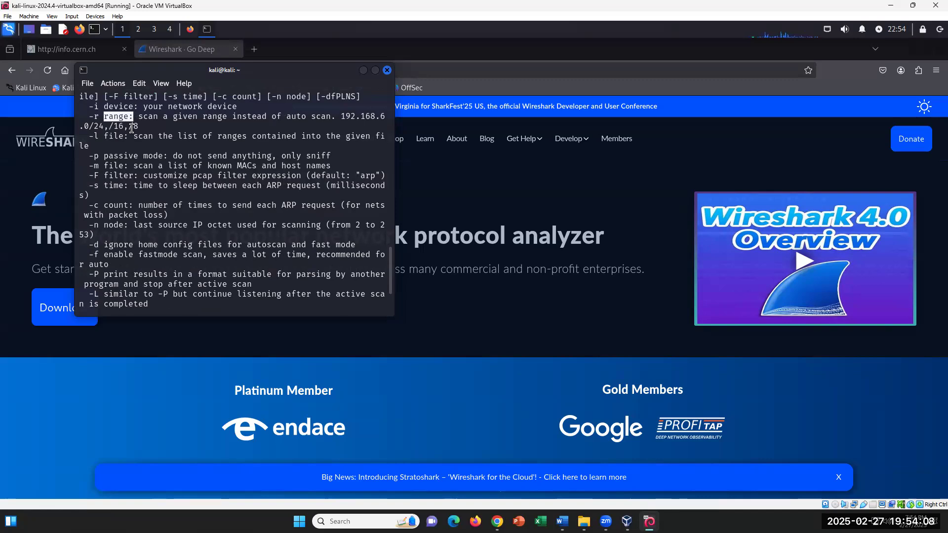
pyautogui.moveTo(104, 126); pyautogui.dragTo(82, 123)
pyautogui.click(164, 127)
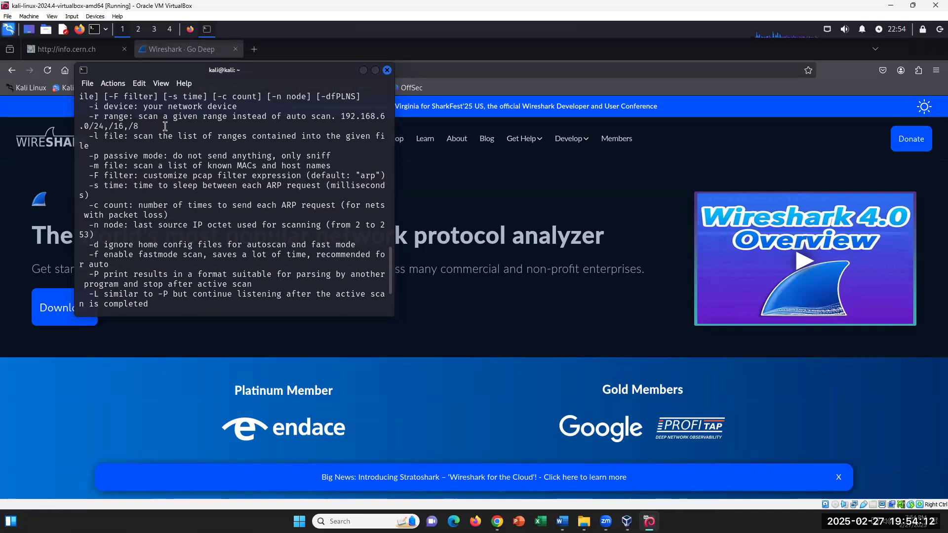
pyautogui.moveTo(341, 116); pyautogui.dragTo(104, 126)
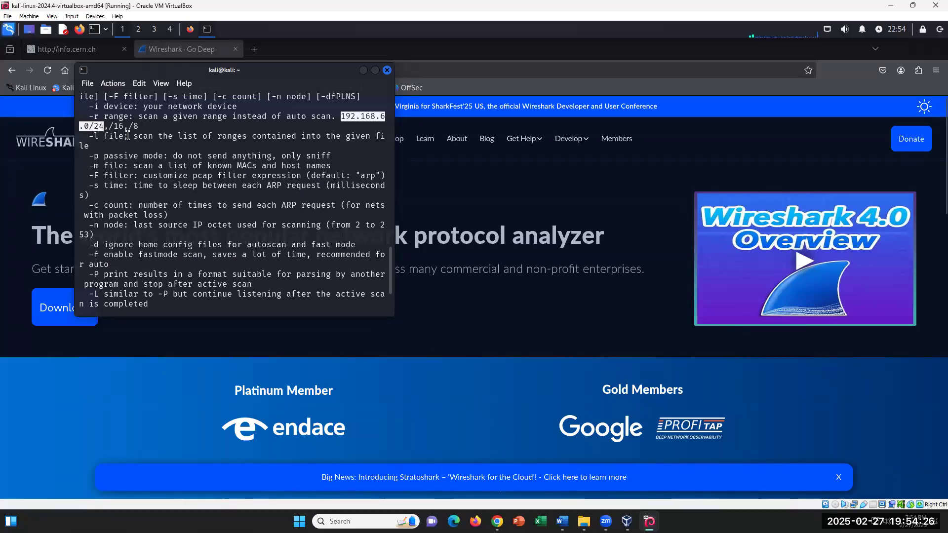
# Examine the -p passive mode description in the Kali terminal's netdiscover help for question 60C
pyautogui.click(561, 522)
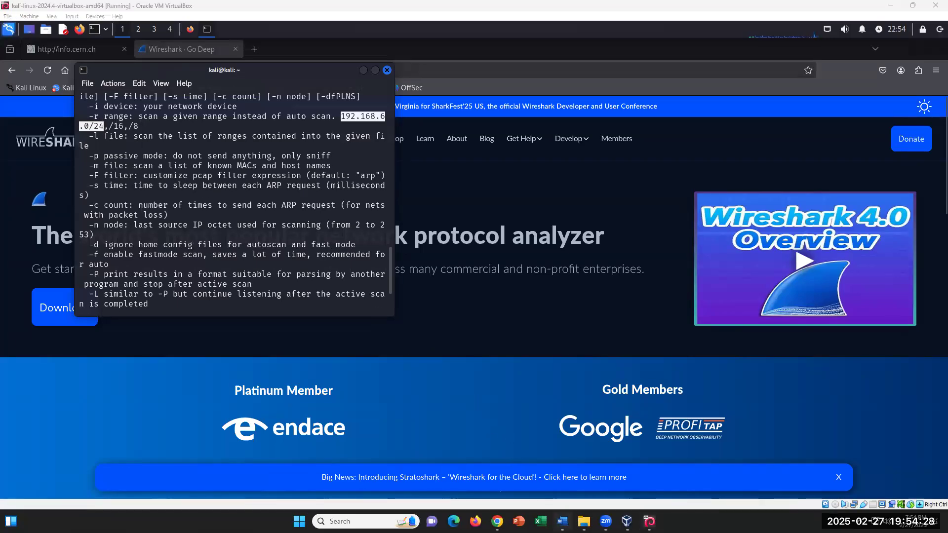
pyautogui.hotkey('alt', 'Tab')
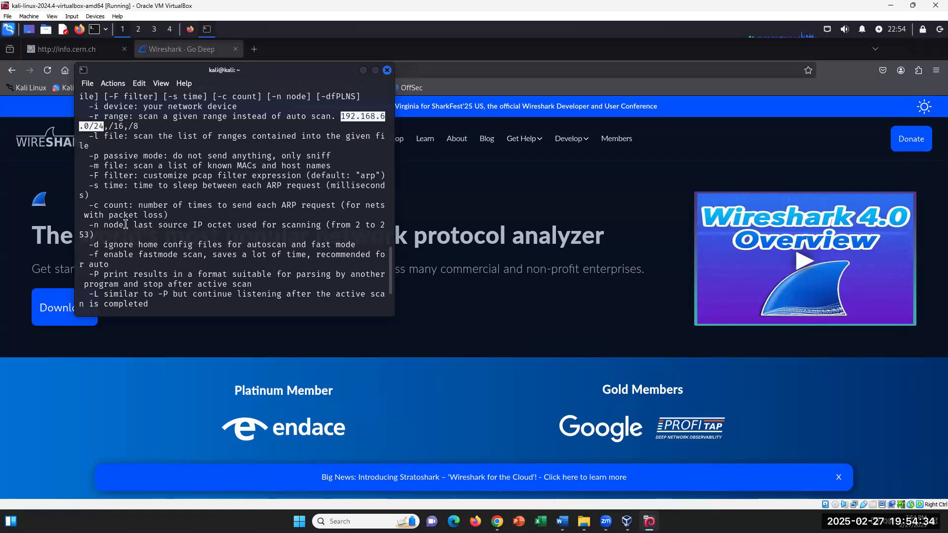
pyautogui.moveTo(108, 155); pyautogui.dragTo(338, 157)
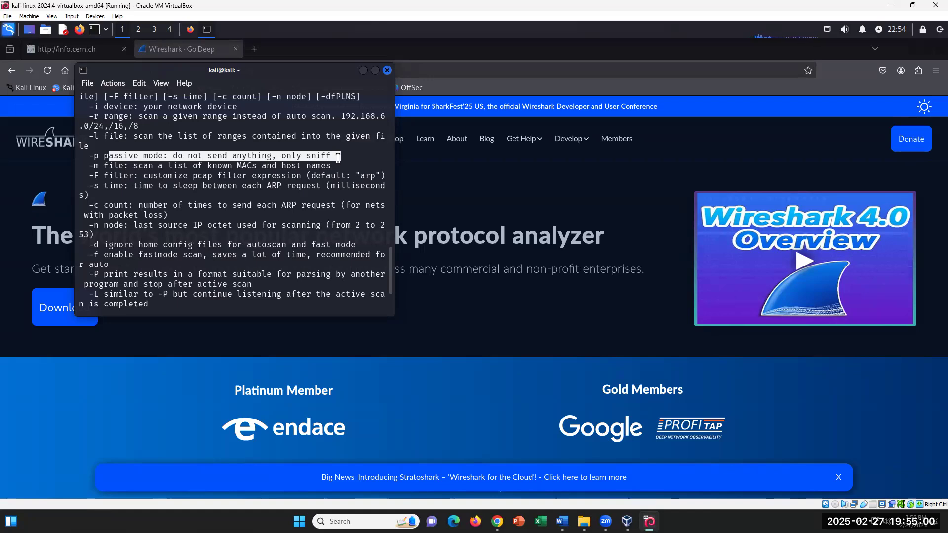
# Check question 60D in Word, and examine the -l file option in the Kali terminal's netdiscover help
pyautogui.click(561, 520)
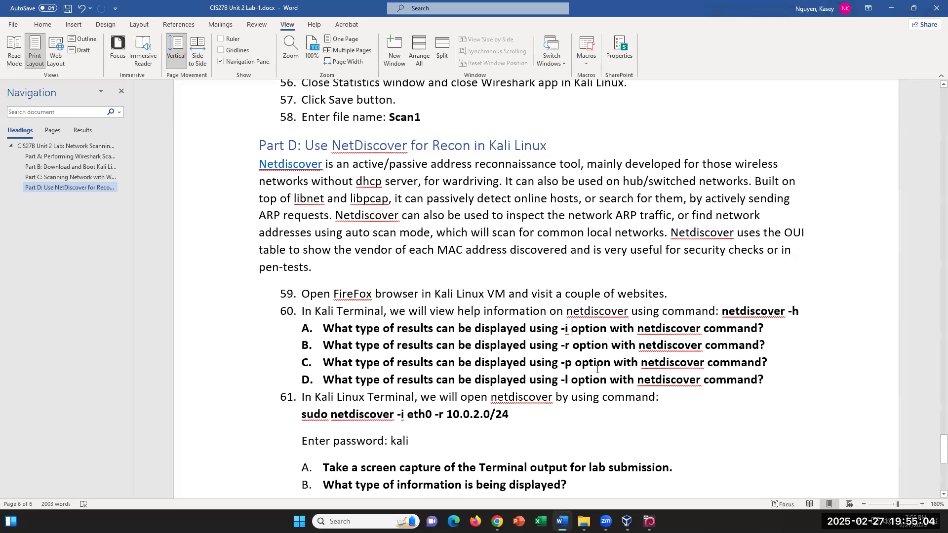
pyautogui.doubleClick(567, 379)
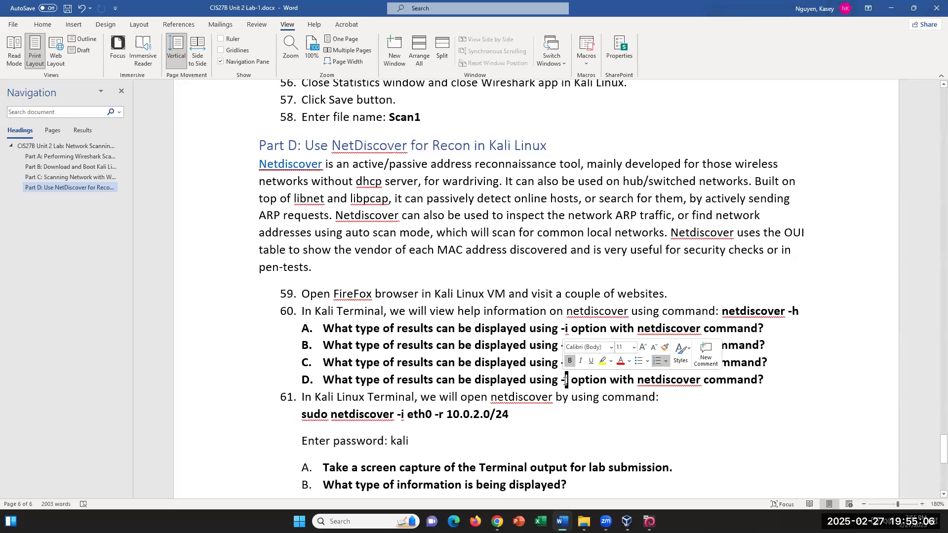
pyautogui.click(649, 521)
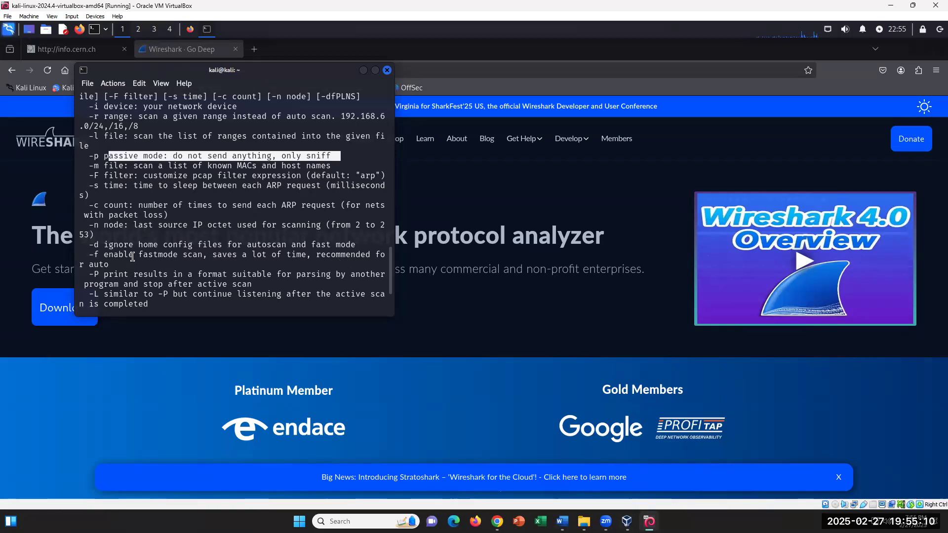
pyautogui.moveTo(104, 138); pyautogui.dragTo(383, 138)
pyautogui.click(285, 153)
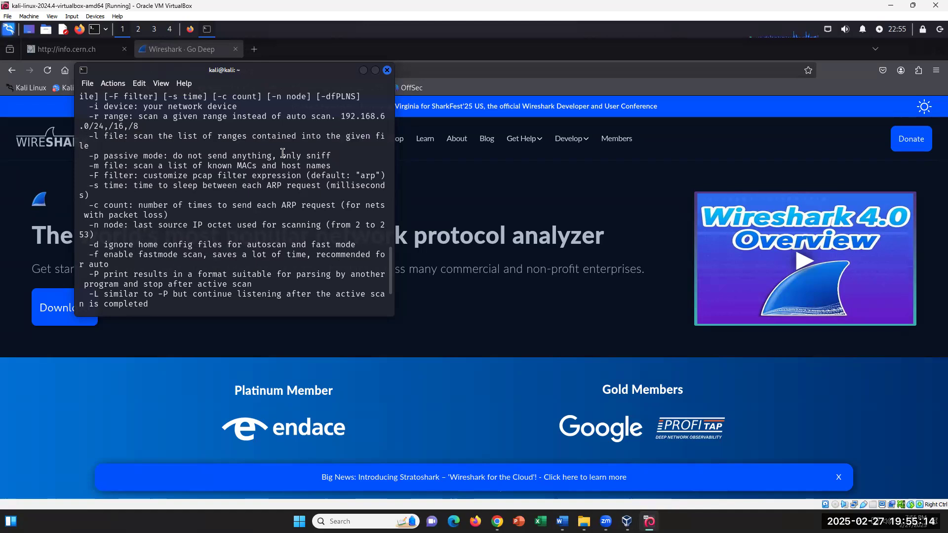
pyautogui.moveTo(159, 140); pyautogui.dragTo(267, 137)
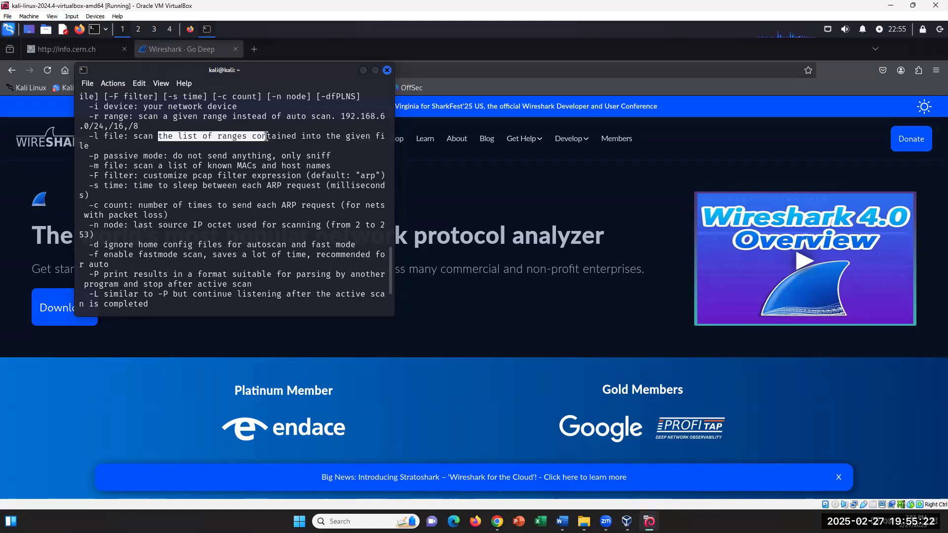
pyautogui.click(93, 133)
pyautogui.moveTo(101, 133); pyautogui.dragTo(80, 135)
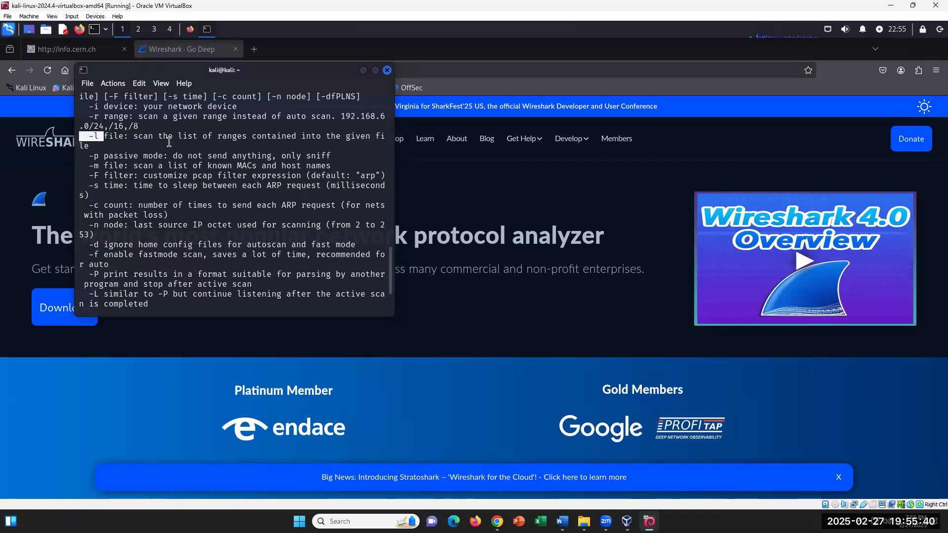
pyautogui.click(118, 135)
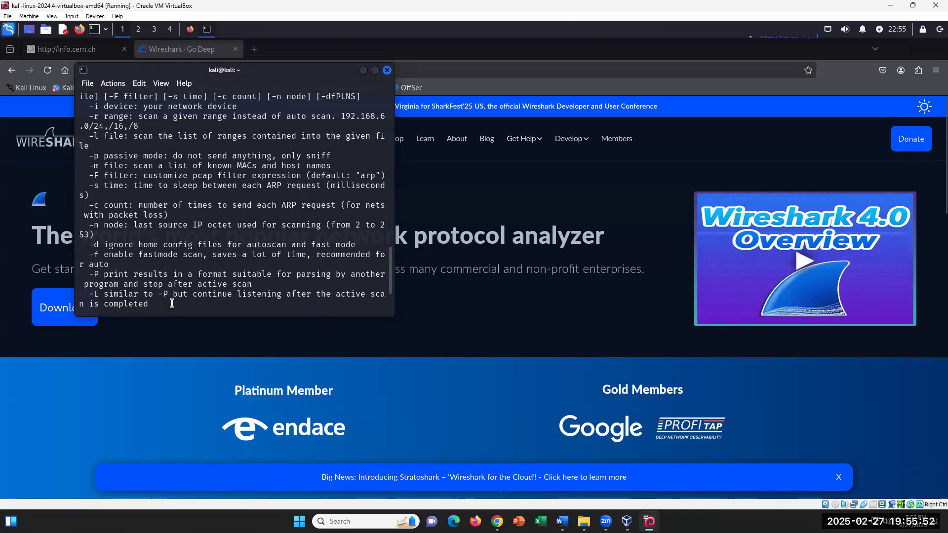
# Read step 61 in the Word lab document, examining the netdiscover command's interface, address range and subnet suffix
pyautogui.click(562, 521)
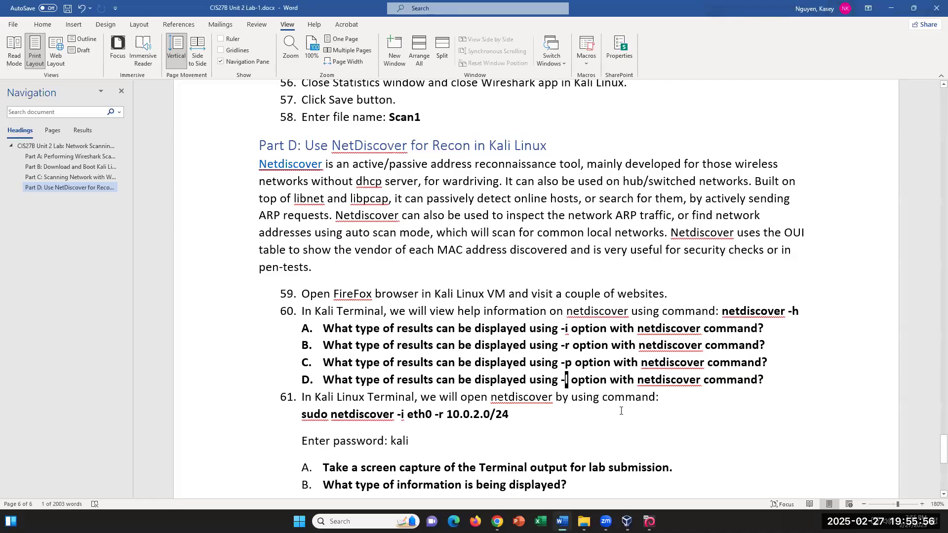
pyautogui.click(506, 415)
pyautogui.click(374, 408)
pyautogui.moveTo(301, 413); pyautogui.dragTo(536, 419)
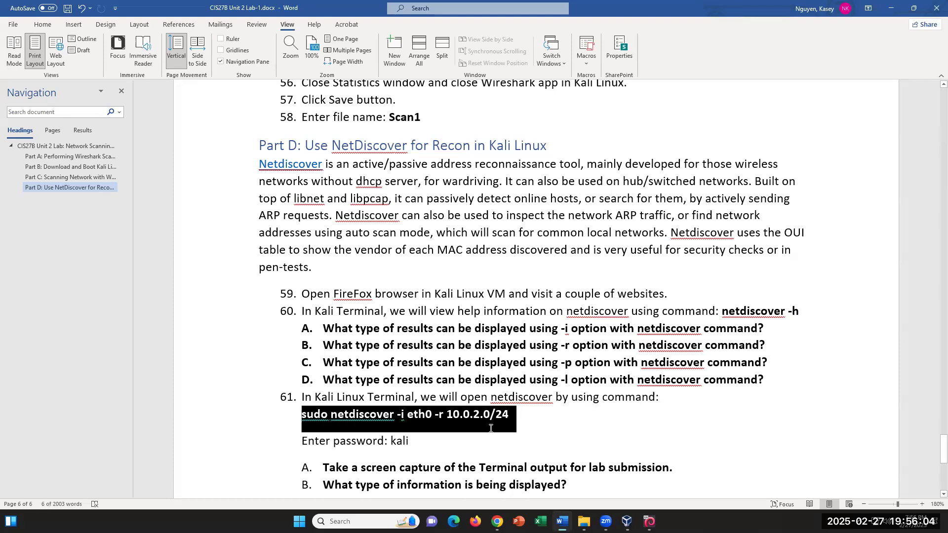
pyautogui.scroll(-1, 489, 433)
pyautogui.click(472, 378)
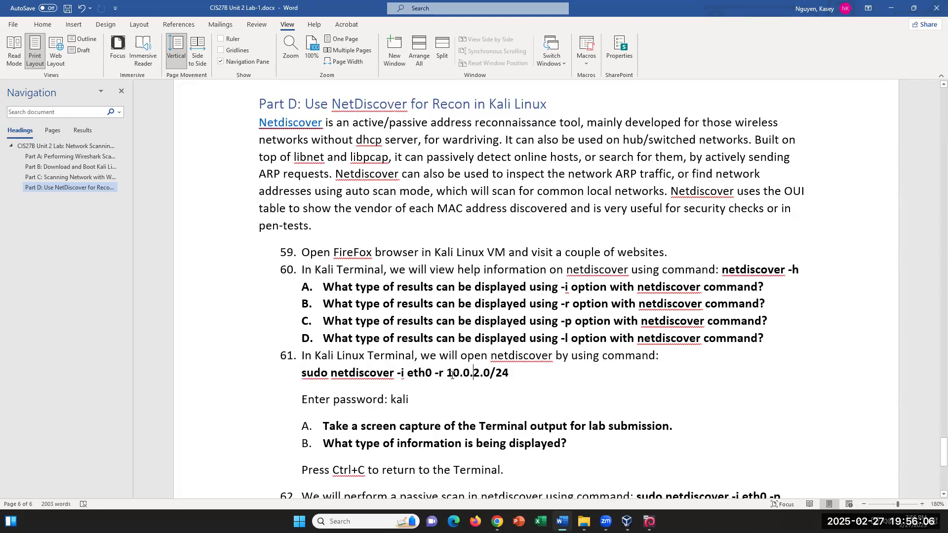
pyautogui.moveTo(458, 373); pyautogui.dragTo(495, 376)
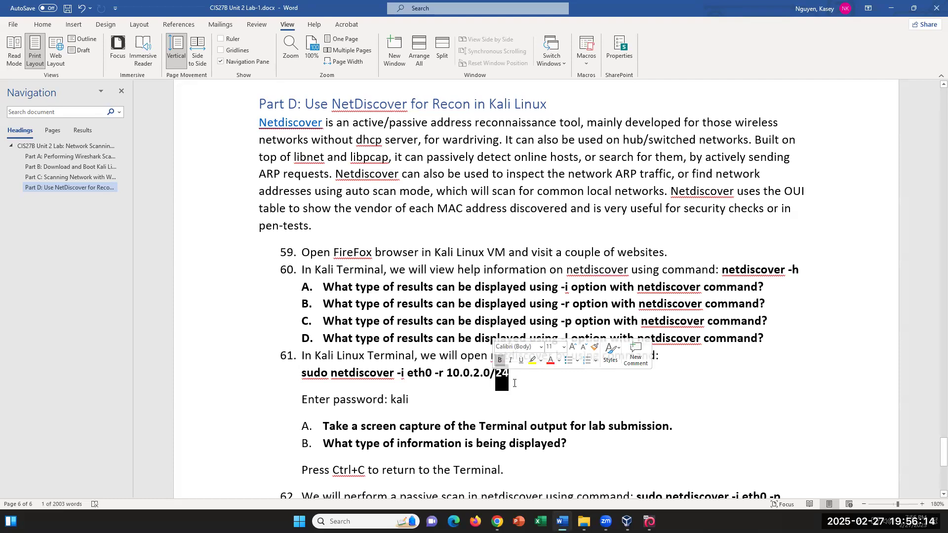
# Copy the step 61 command from Word and run sudo netdiscover -i eth0 -r 10.0.2.0/24 in the Kali terminal
pyautogui.moveTo(517, 383); pyautogui.dragTo(308, 370)
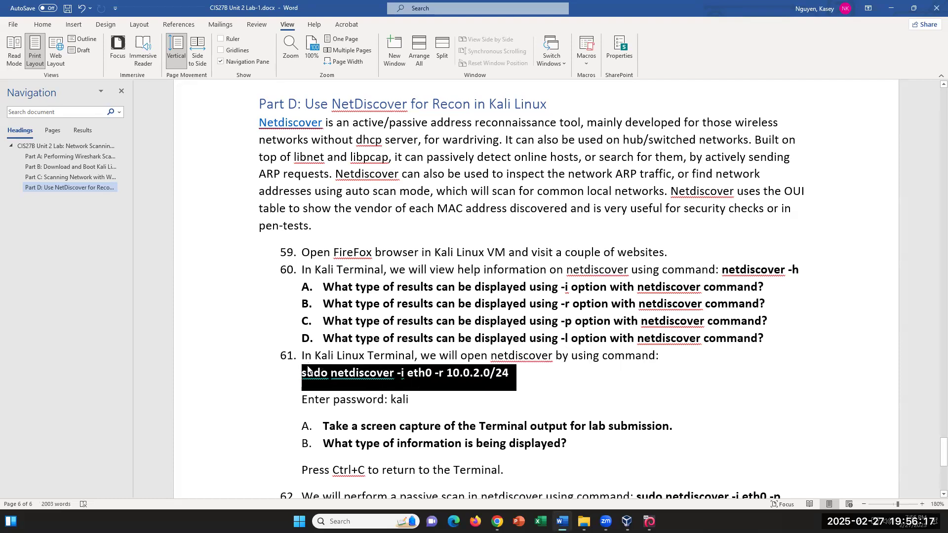
pyautogui.rightClick(334, 383)
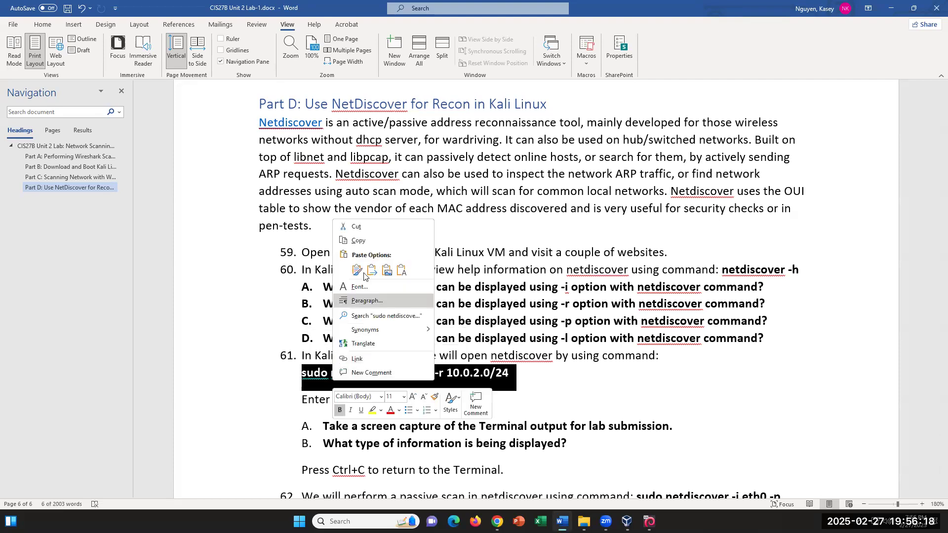
pyautogui.click(374, 240)
pyautogui.click(648, 520)
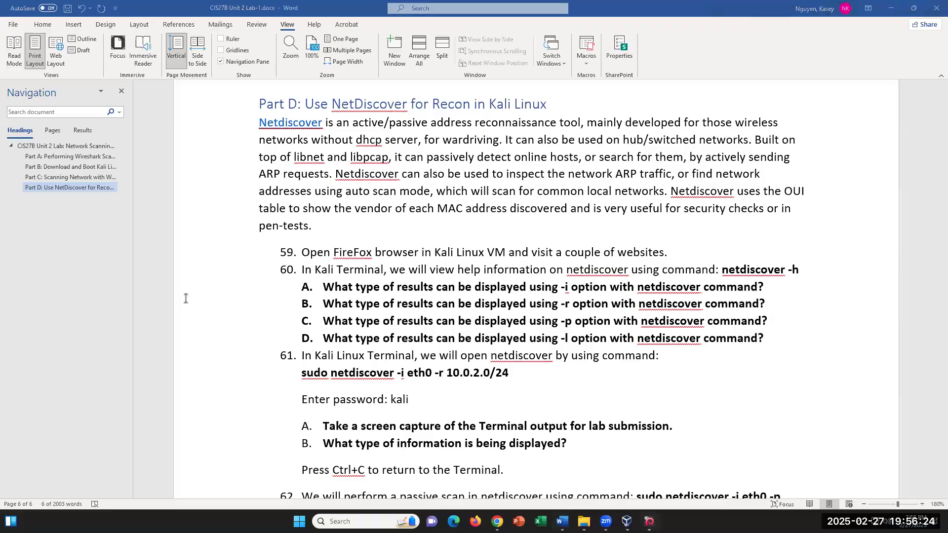
pyautogui.scroll(-2, 198, 291)
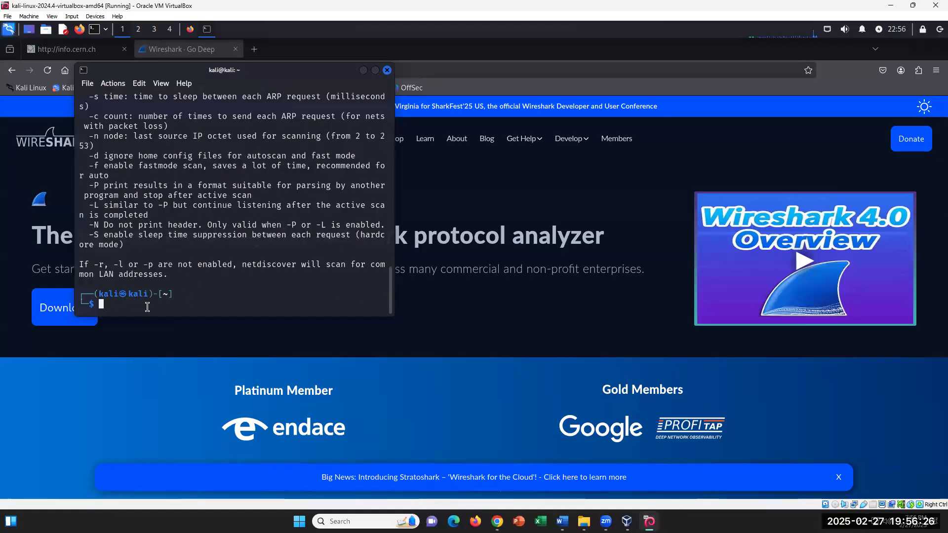
pyautogui.rightClick(121, 308)
pyautogui.click(181, 342)
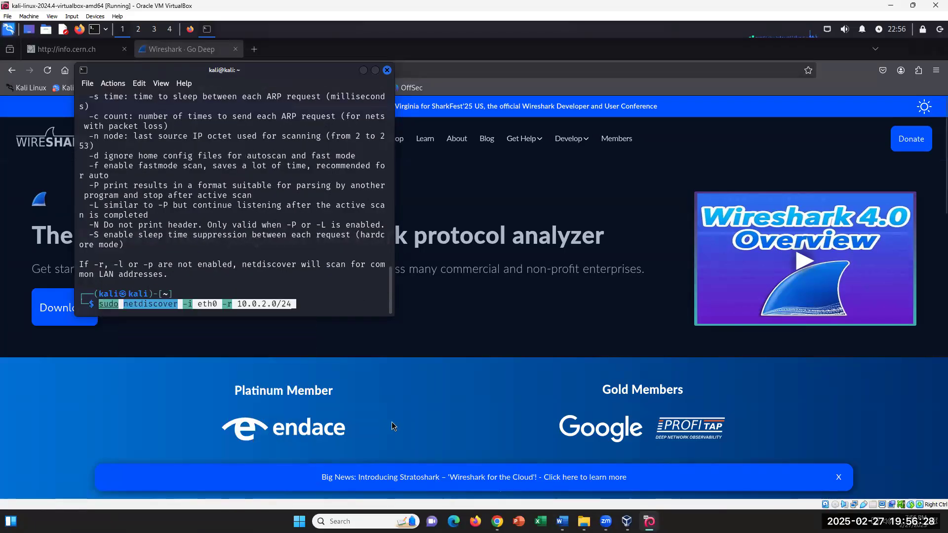
pyautogui.press('Return')
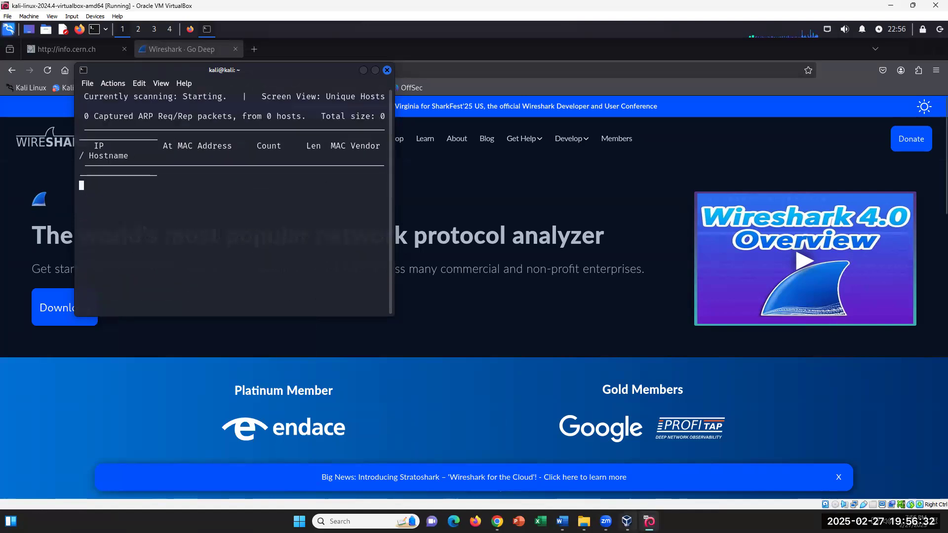
# Switch to the Word lab document and review the -i eth0 and -r 10.0.2.0/24 options in the step 61 command
pyautogui.click(562, 521)
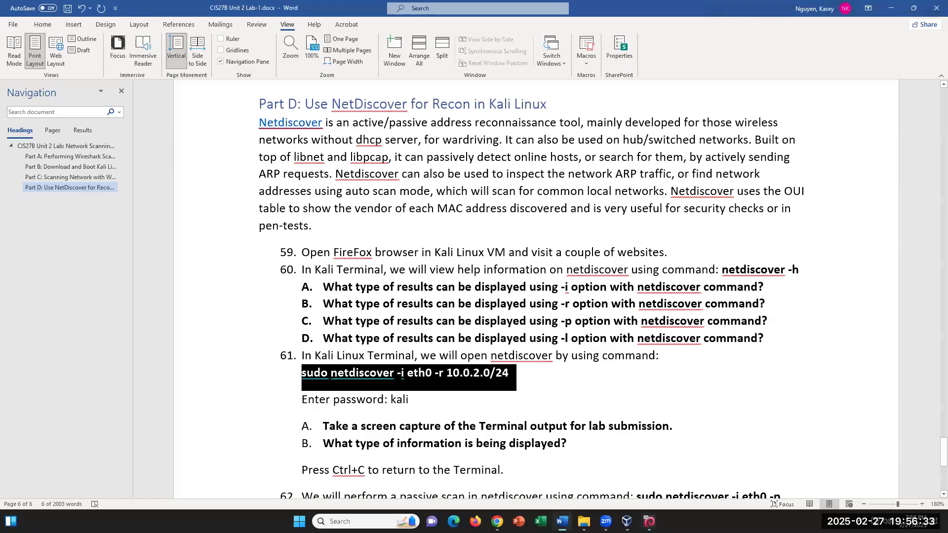
pyautogui.click(407, 374)
pyautogui.moveTo(398, 374); pyautogui.dragTo(433, 375)
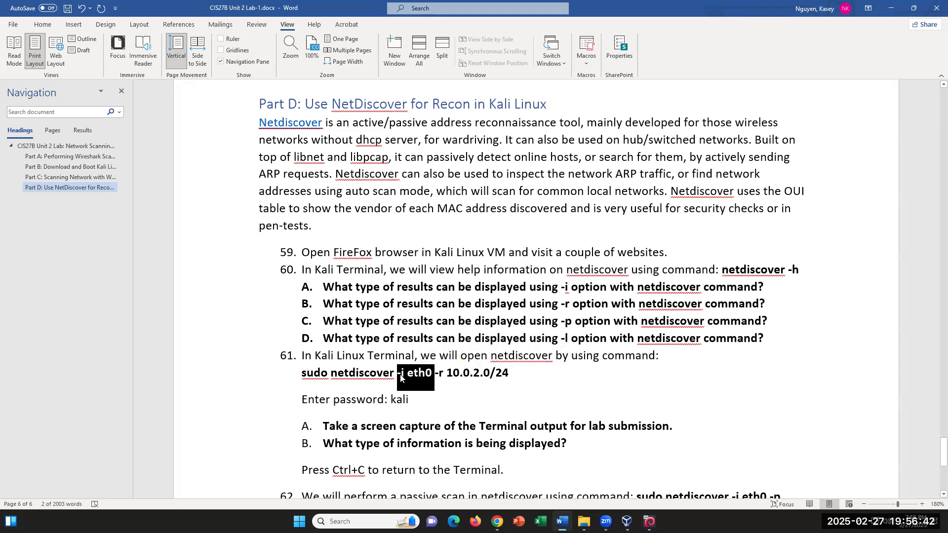
pyautogui.click(433, 376)
pyautogui.doubleClick(433, 375)
pyautogui.click(439, 375)
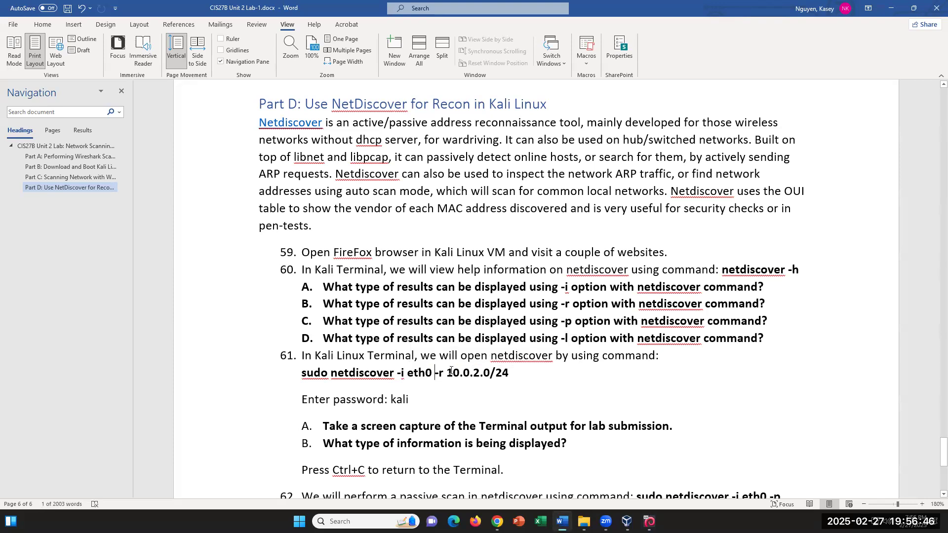
pyautogui.moveTo(448, 373); pyautogui.dragTo(404, 371)
pyautogui.click(430, 377)
# Examine the netdiscover scan output in the Kali terminal, including the hosts' IP addresses, against question 61B in Word
pyautogui.click(649, 522)
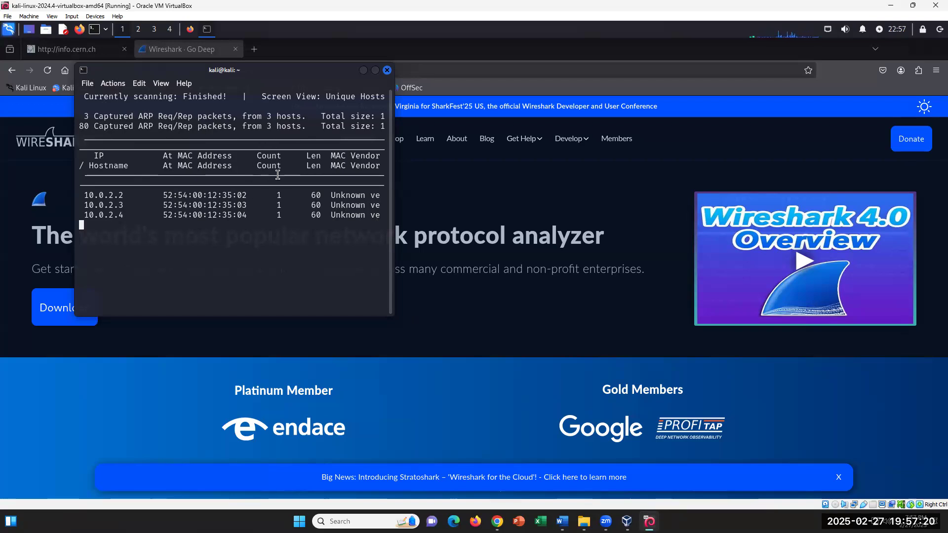
pyautogui.click(561, 521)
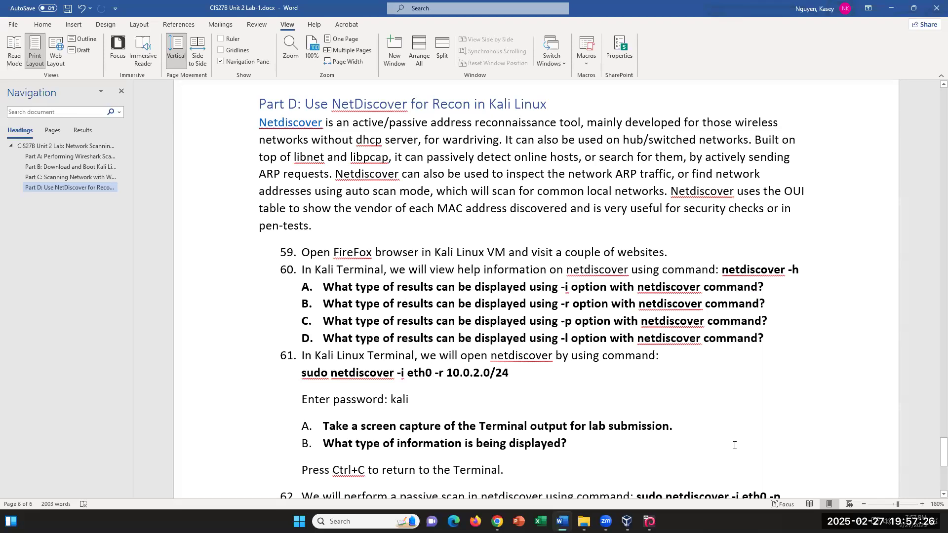
pyautogui.scroll(-2, 525, 308)
pyautogui.doubleClick(406, 274)
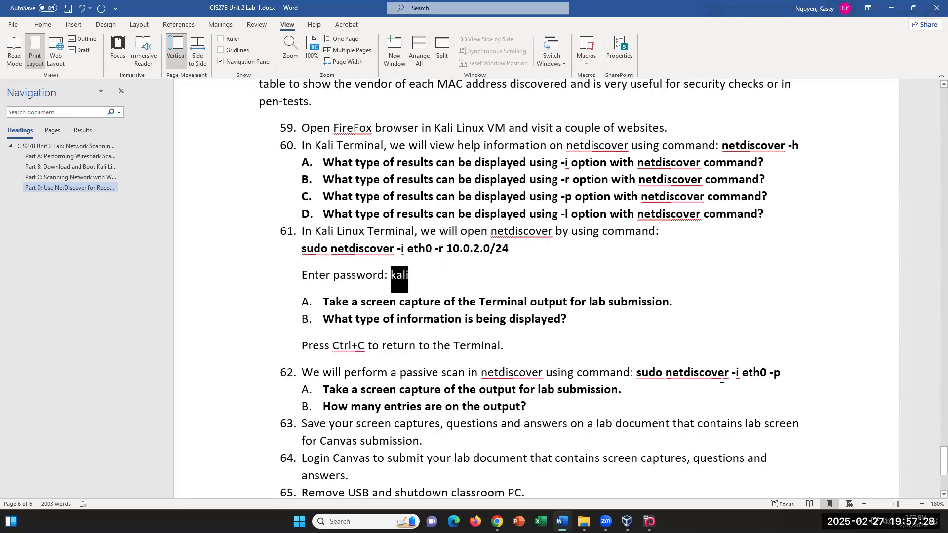
pyautogui.click(582, 319)
pyautogui.click(649, 521)
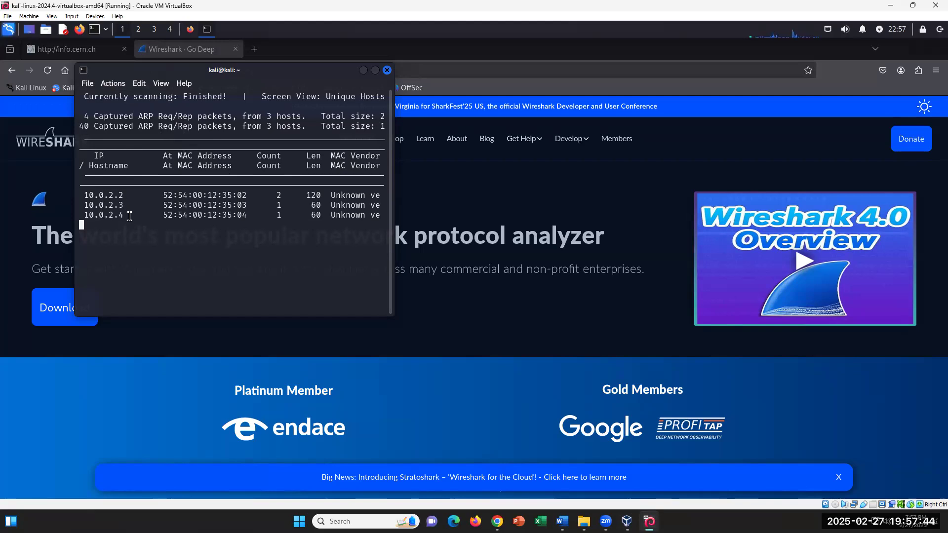
pyautogui.moveTo(128, 215); pyautogui.dragTo(90, 196)
pyautogui.click(257, 217)
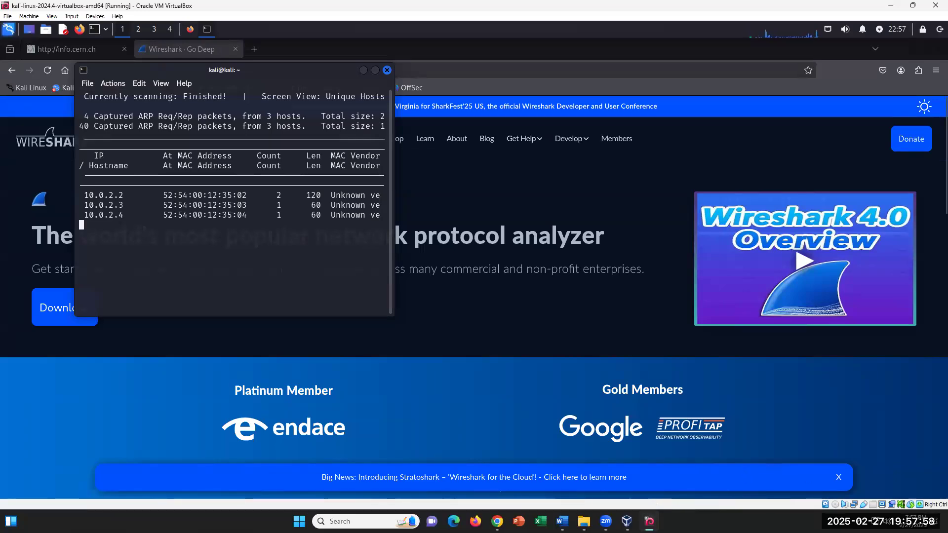
# Copy the passive scan command sudo netdiscover -i eth0 -p from step 62 in the Word lab document
pyautogui.click(648, 519)
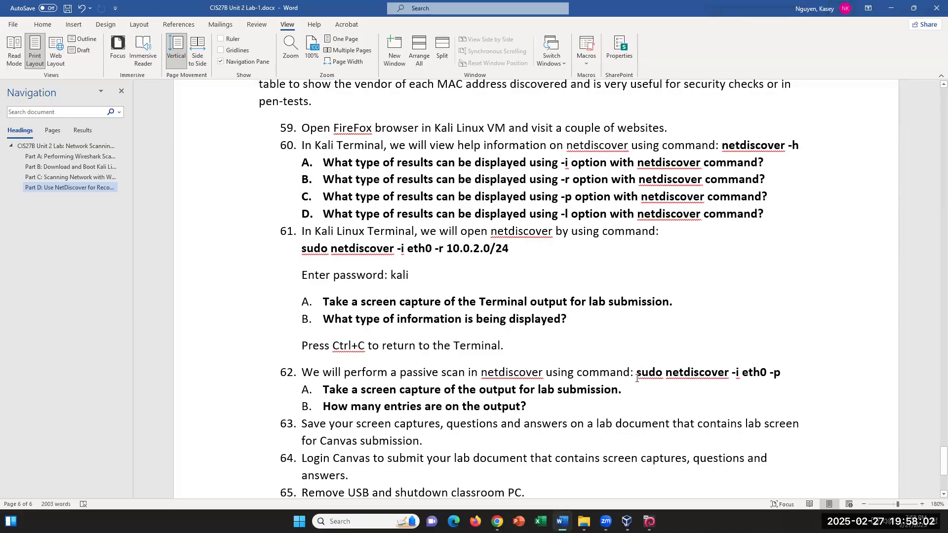
pyautogui.moveTo(637, 375); pyautogui.dragTo(796, 375)
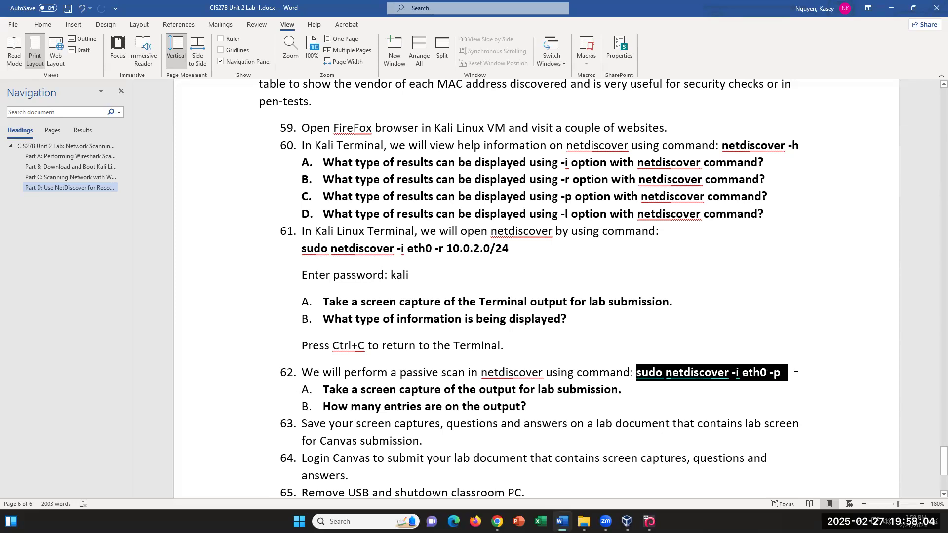
pyautogui.rightClick(786, 375)
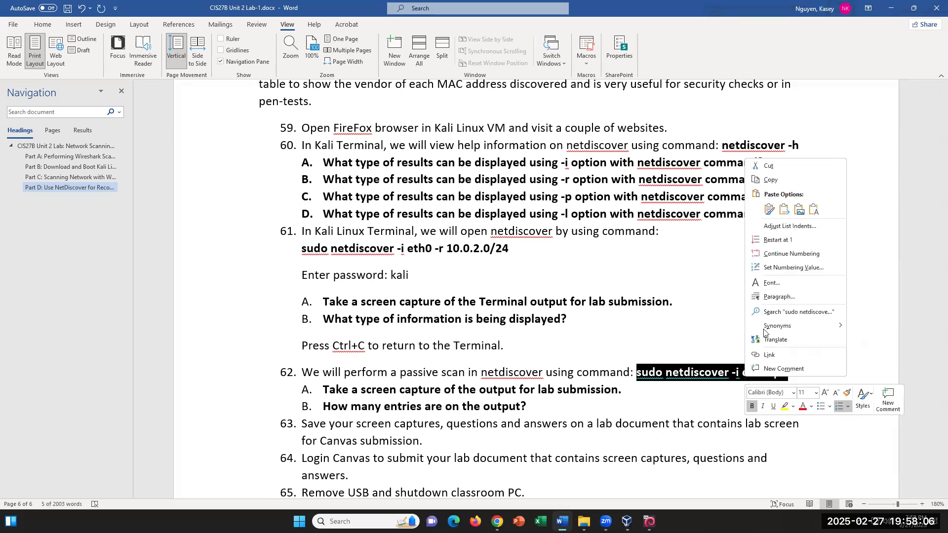
pyautogui.click(786, 178)
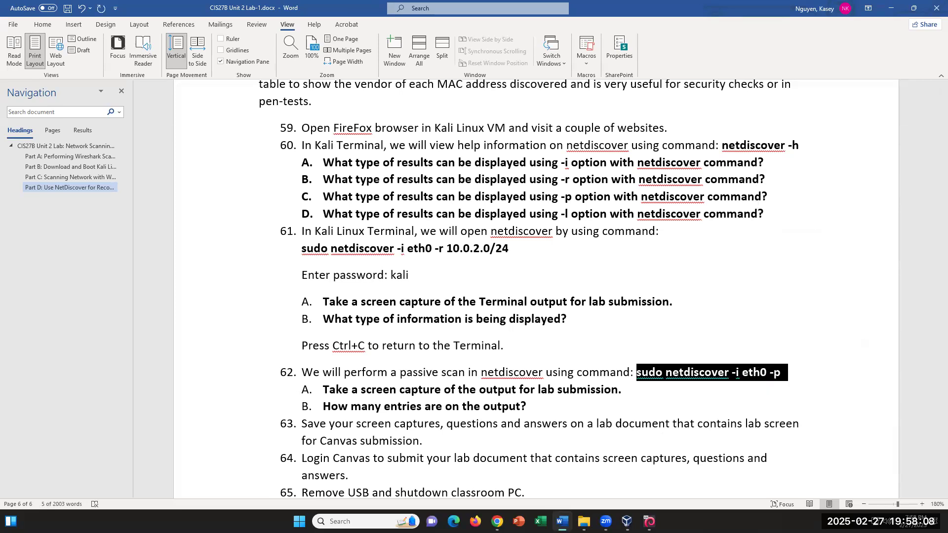
# Stop the active netdiscover scan in the Kali terminal and run sudo netdiscover -i eth0 -p
pyautogui.click(649, 522)
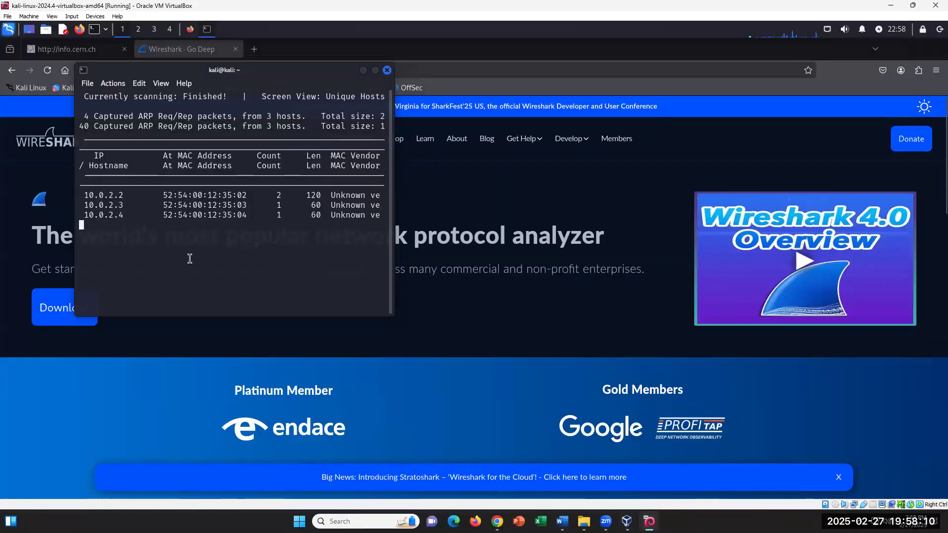
pyautogui.hotkey('ctrl', 'c')
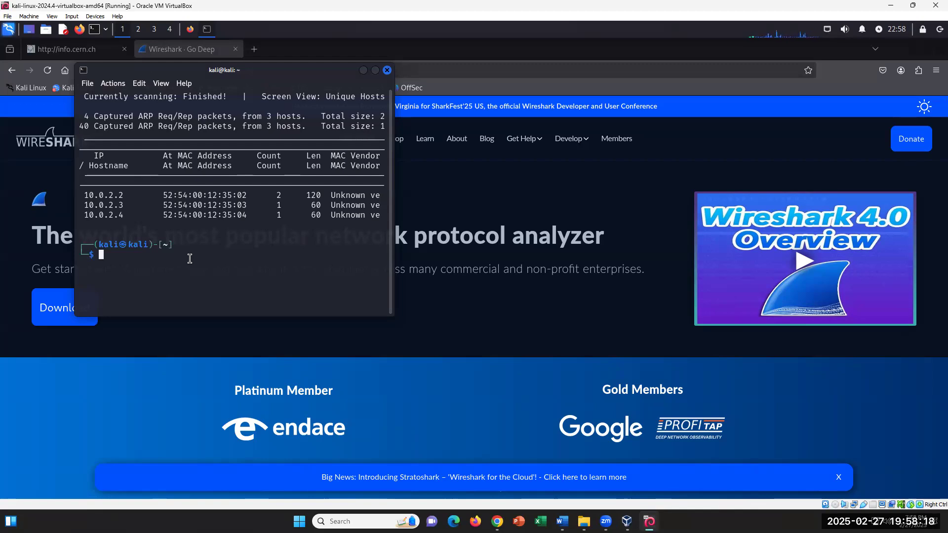
pyautogui.rightClick(170, 260)
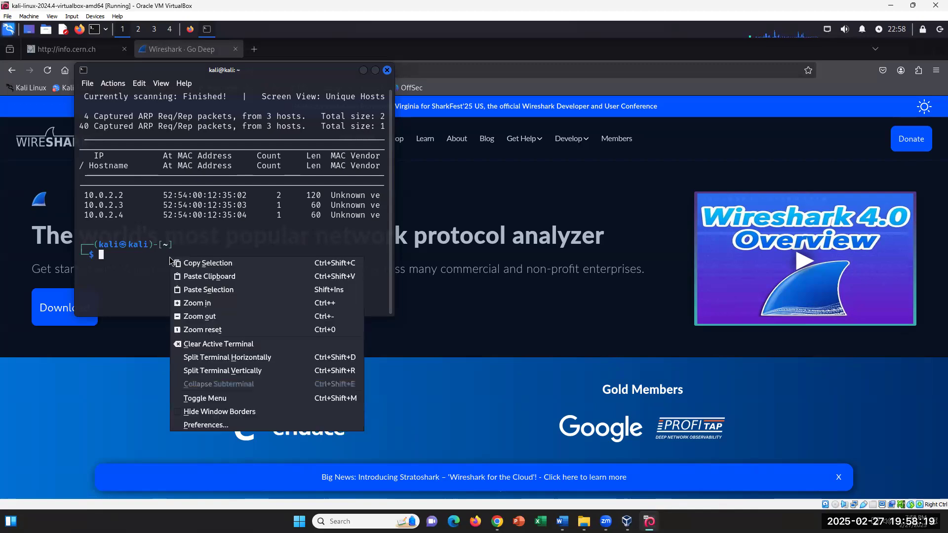
pyautogui.click(226, 294)
pyautogui.press('Return')
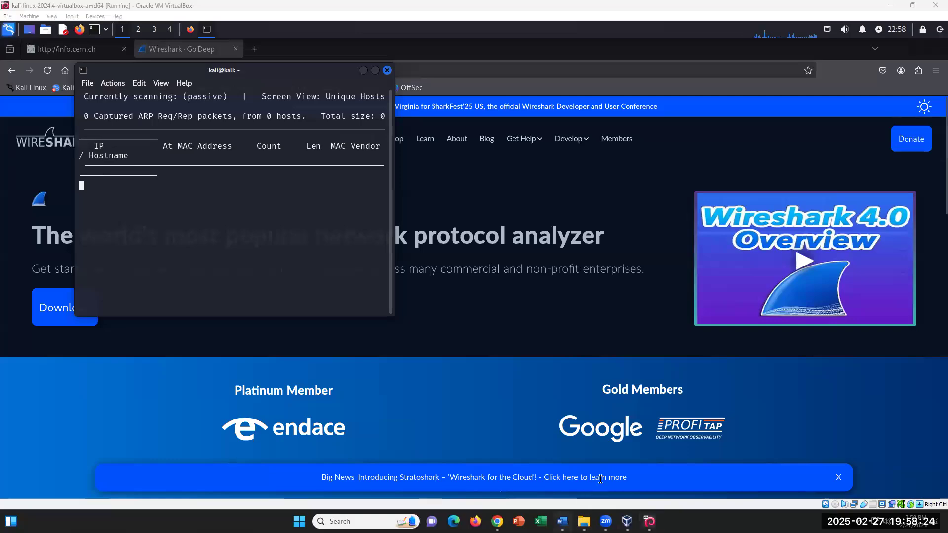
# Review step 62's -i eth0 and -p options in Word, and check the scan mode in the Kali terminal
pyautogui.hotkey('alt', 'Tab')
pyautogui.click(694, 372)
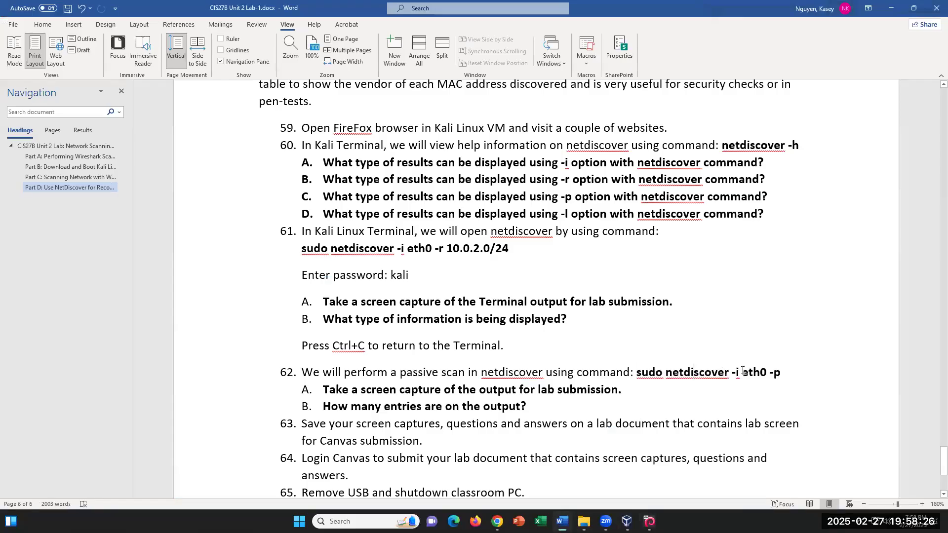
pyautogui.moveTo(735, 373); pyautogui.dragTo(763, 368)
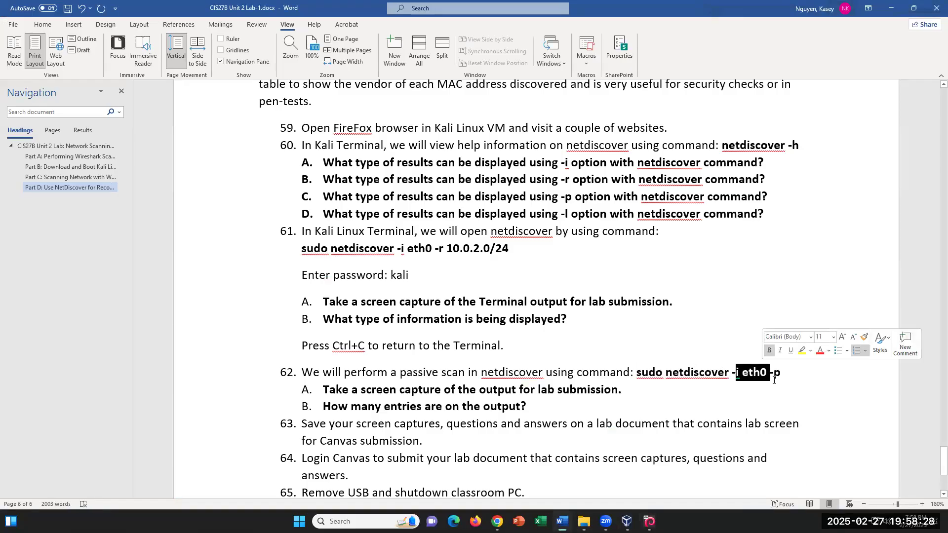
pyautogui.click(782, 377)
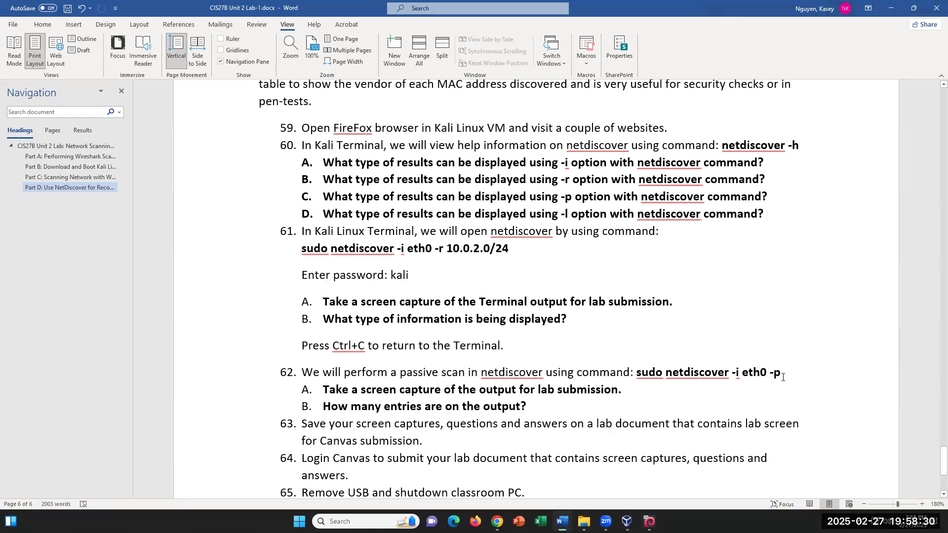
pyautogui.click(649, 521)
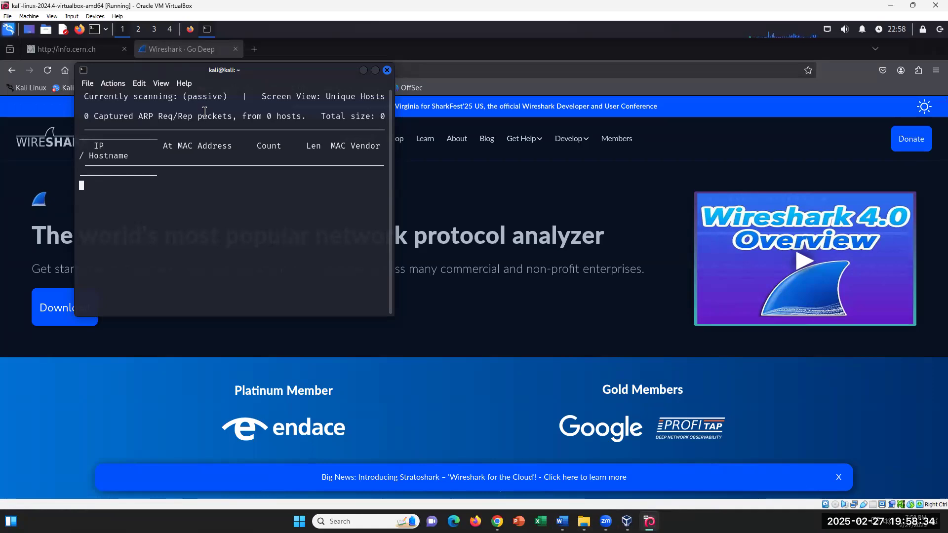
pyautogui.moveTo(223, 93); pyautogui.dragTo(182, 95)
# Reload the Wireshark site in Kali's Firefox and open google.com in a new tab
pyautogui.click(49, 78)
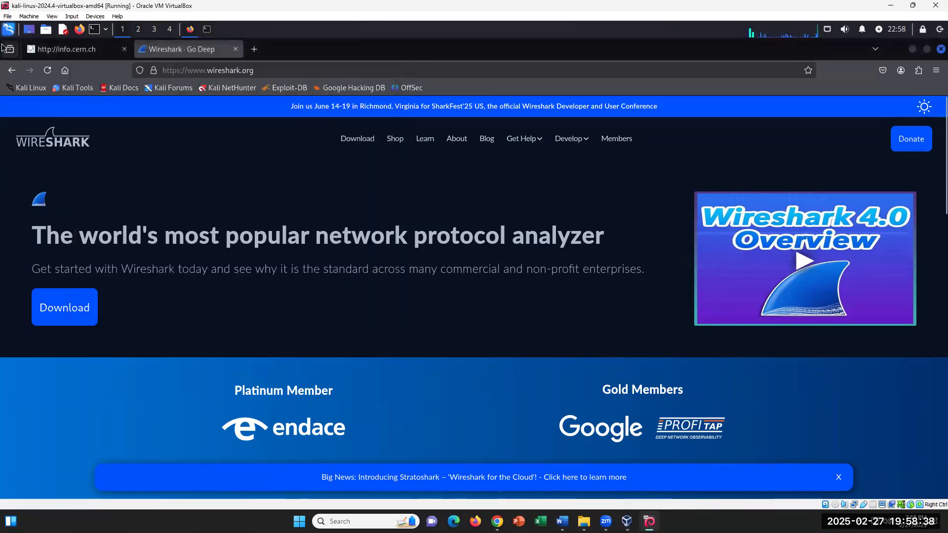
pyautogui.click(47, 70)
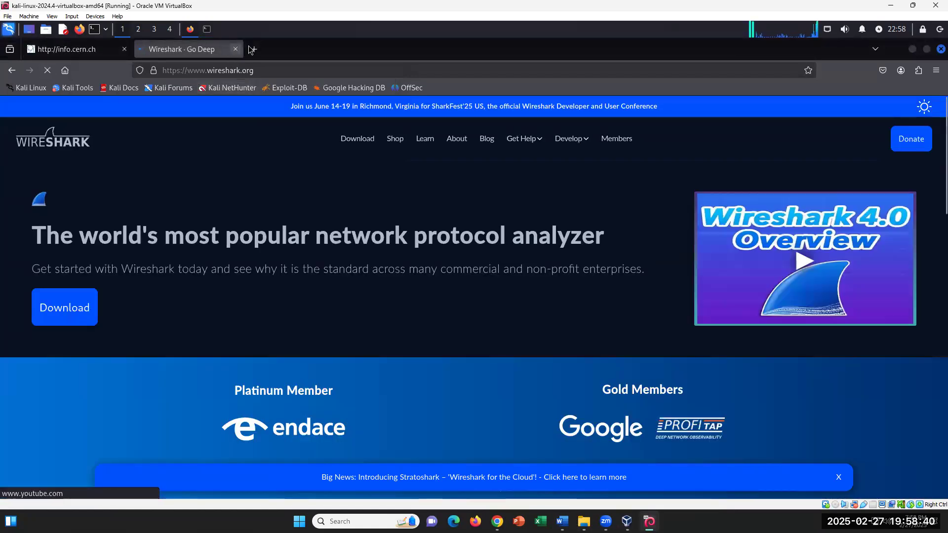
pyautogui.hotkey('ctrl', 't')
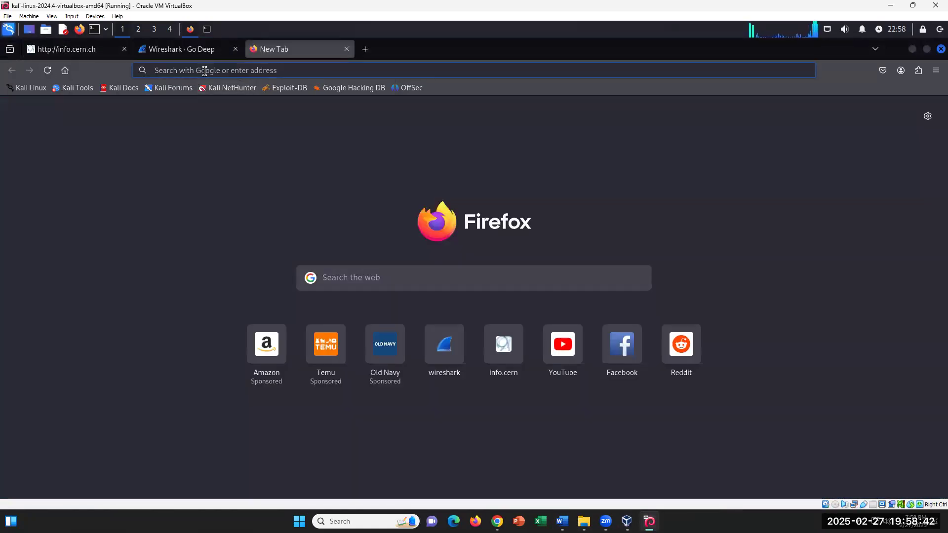
pyautogui.write('google.com')
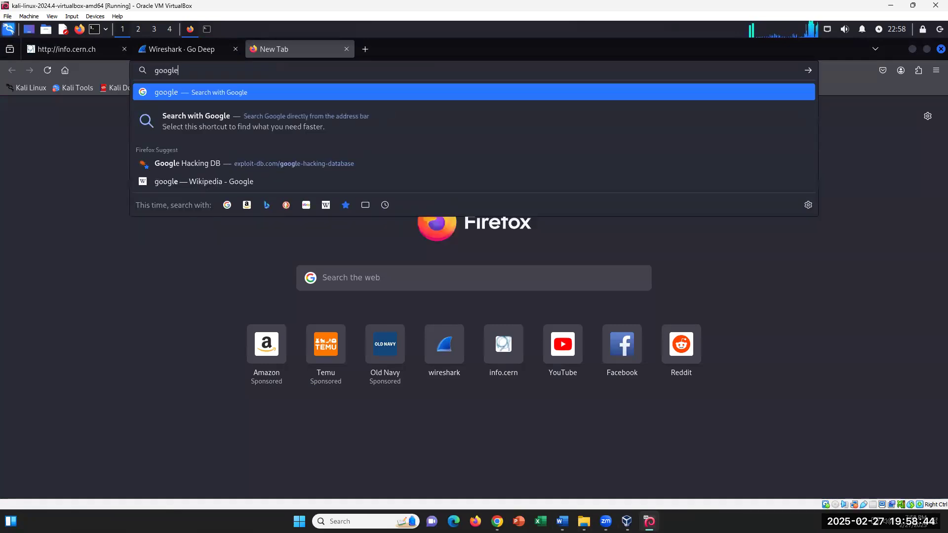
pyautogui.press('Return')
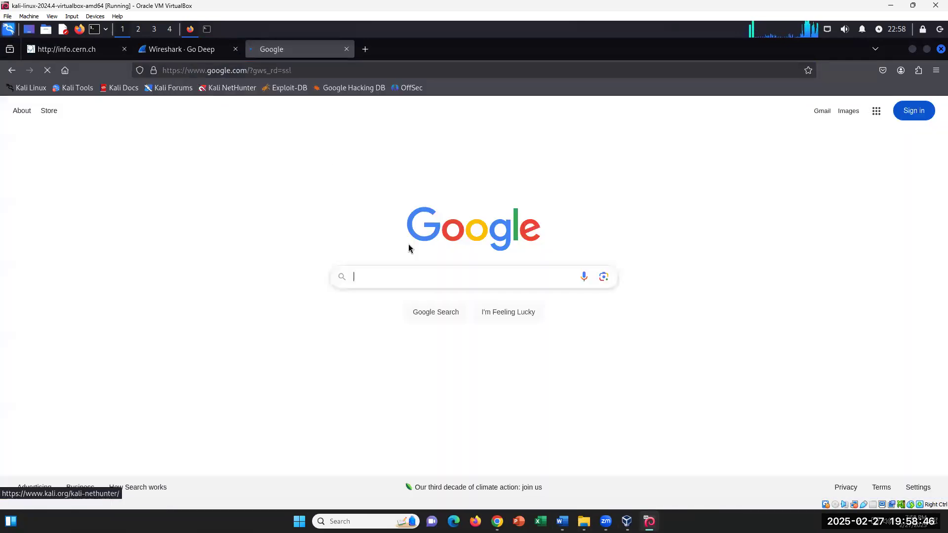
pyautogui.click(563, 521)
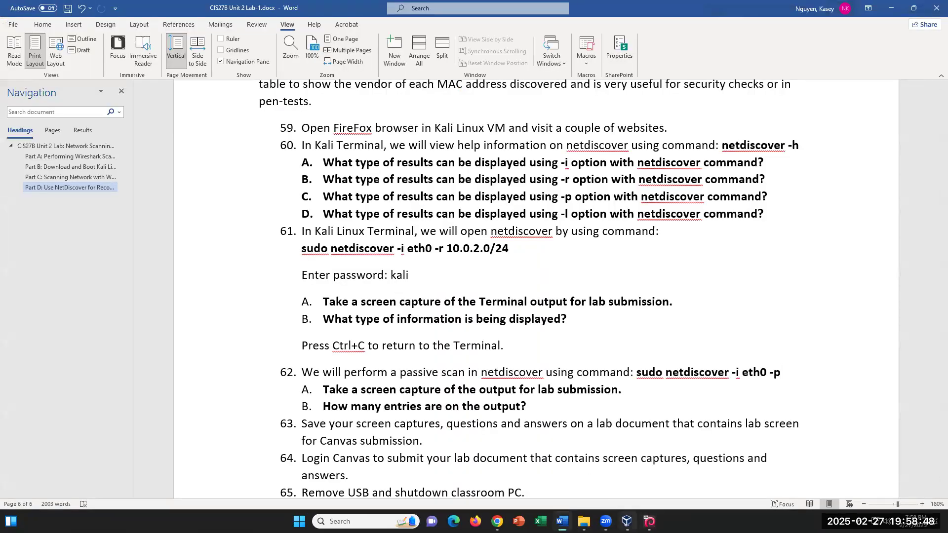
pyautogui.click(650, 521)
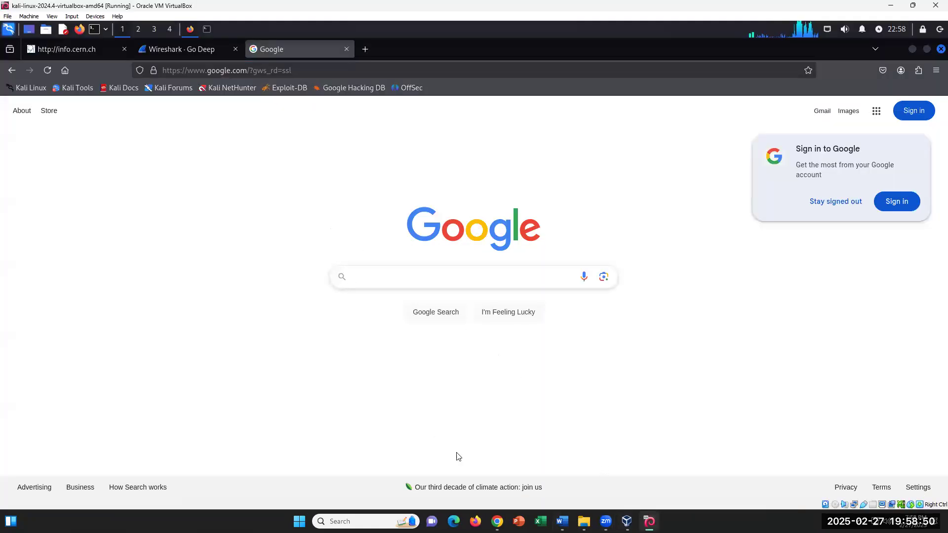
pyautogui.click(562, 521)
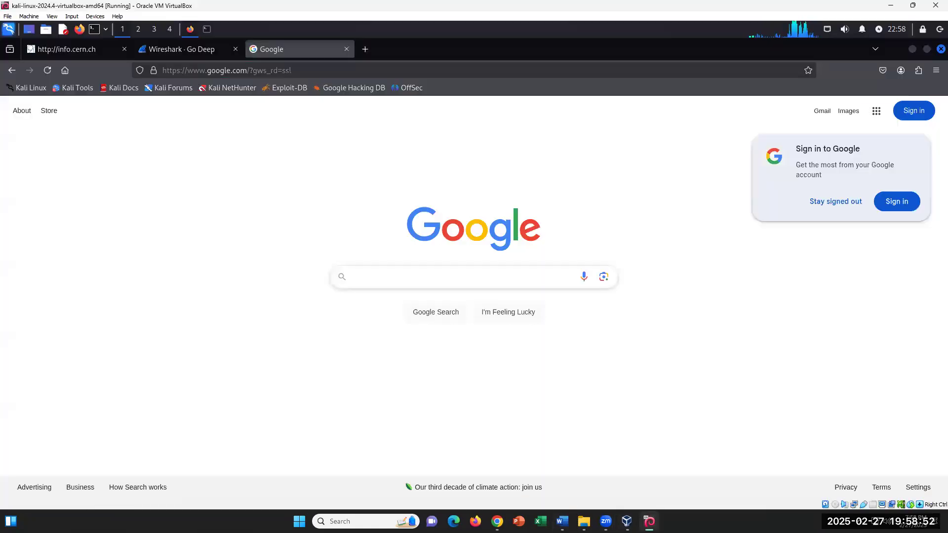
pyautogui.click(650, 521)
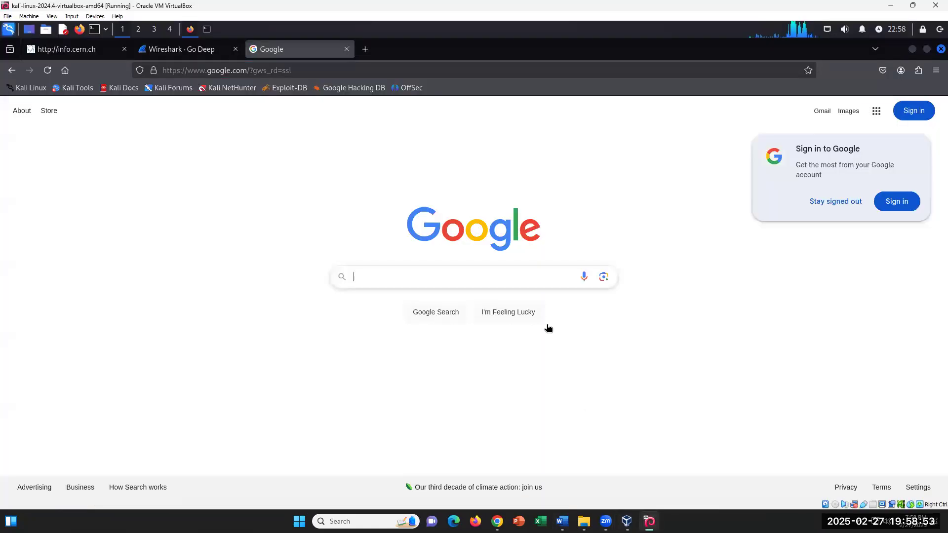
# Close the Wireshark and Google tabs in Firefox, and check the passive scan's captured ARP packets in the Kali terminal
pyautogui.click(234, 50)
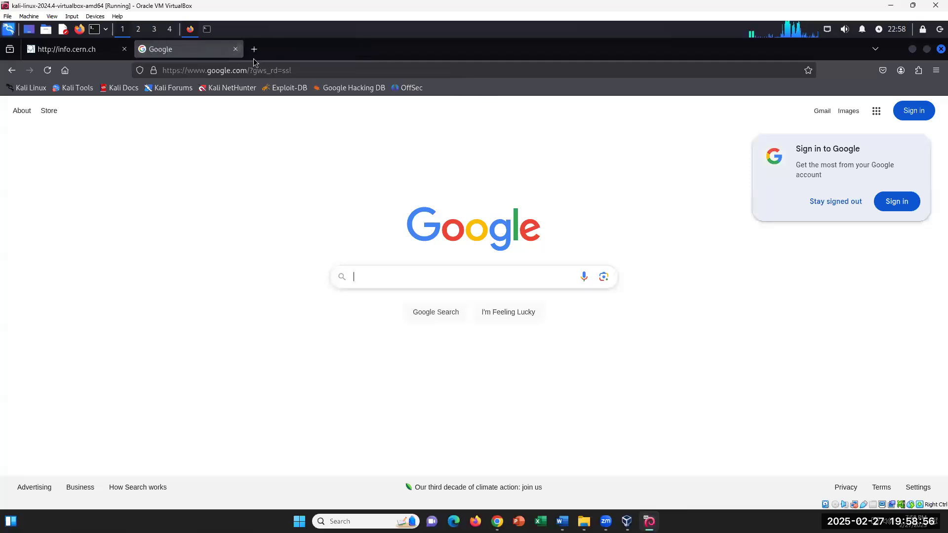
pyautogui.click(235, 49)
pyautogui.click(207, 29)
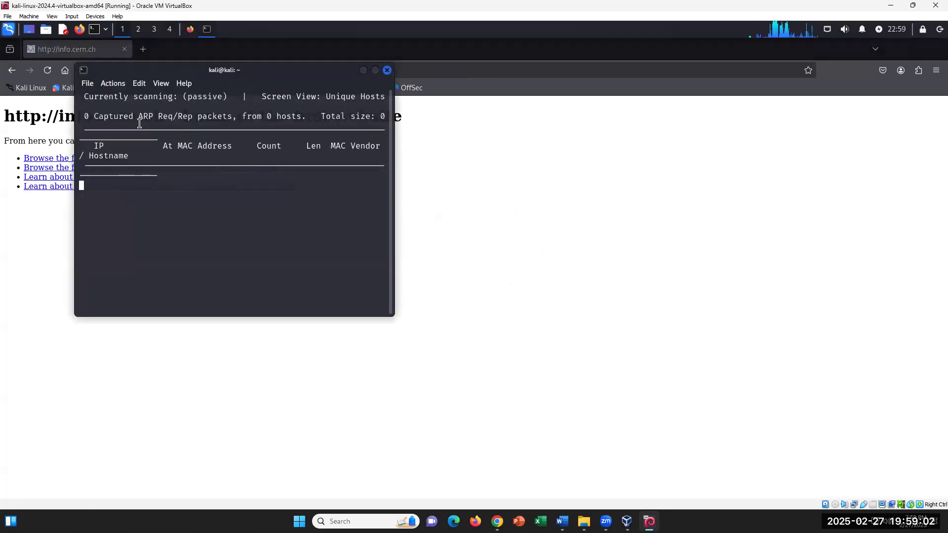
pyautogui.moveTo(109, 109); pyautogui.dragTo(312, 119)
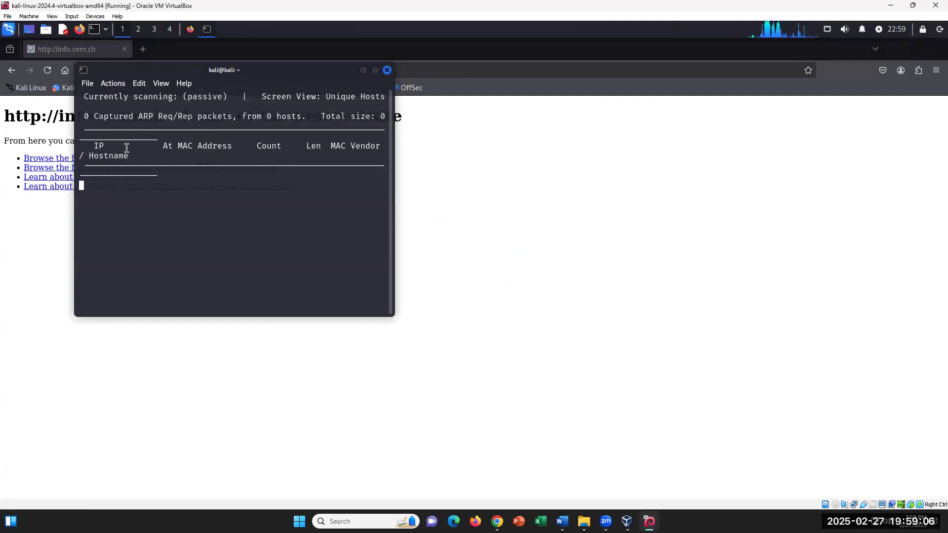
# Read steps 62 to 65 at the end of the Word lab document
pyautogui.click(563, 521)
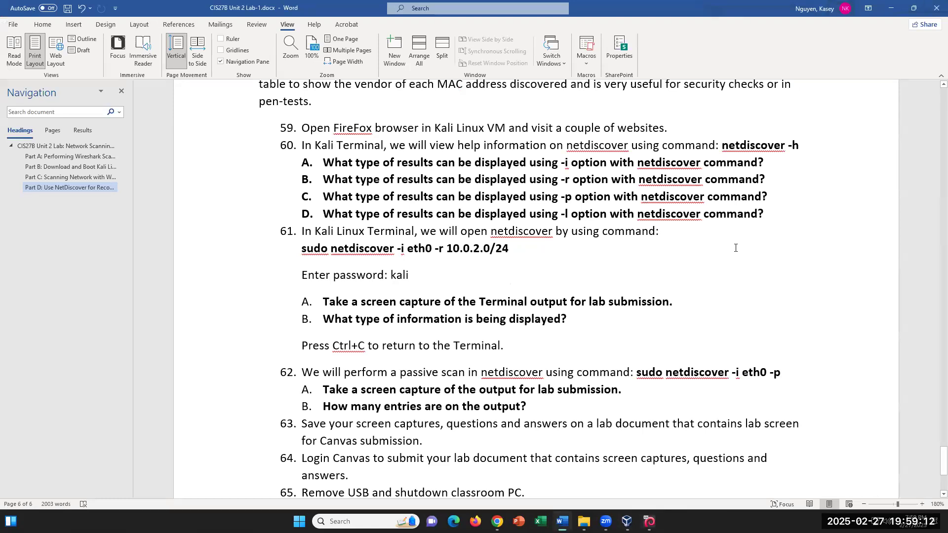
pyautogui.scroll(-1, 745, 323)
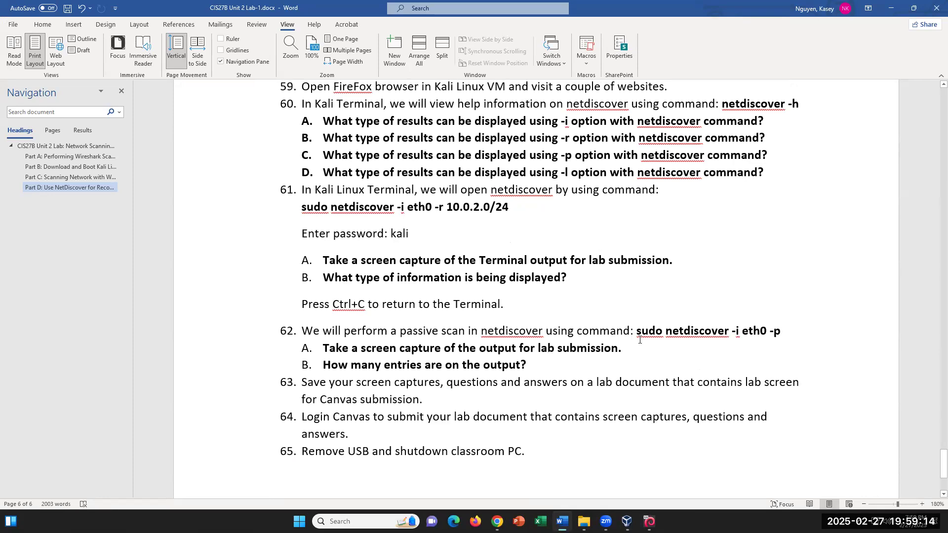
pyautogui.click(554, 373)
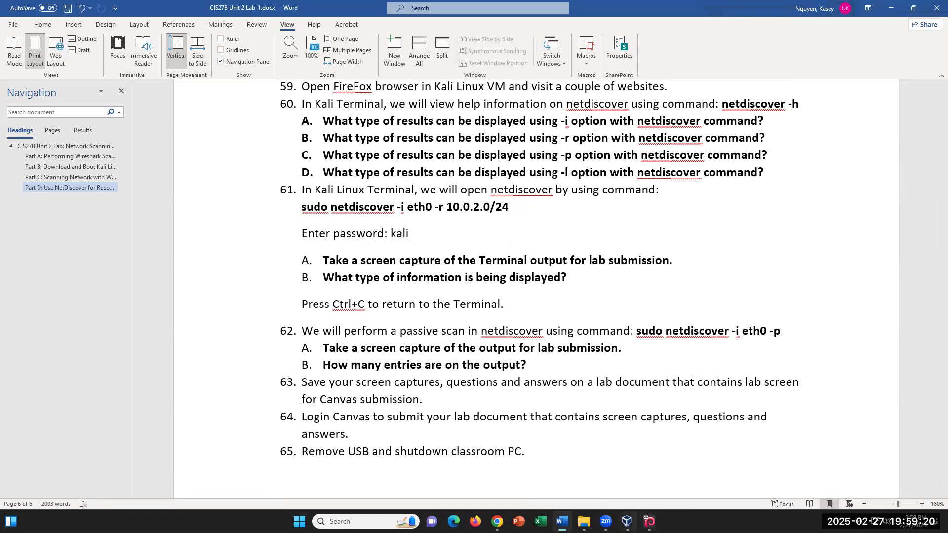
# Check the captured ARP packet count in the Kali terminal, and review steps 62 to 65 in the Word lab document
pyautogui.click(605, 461)
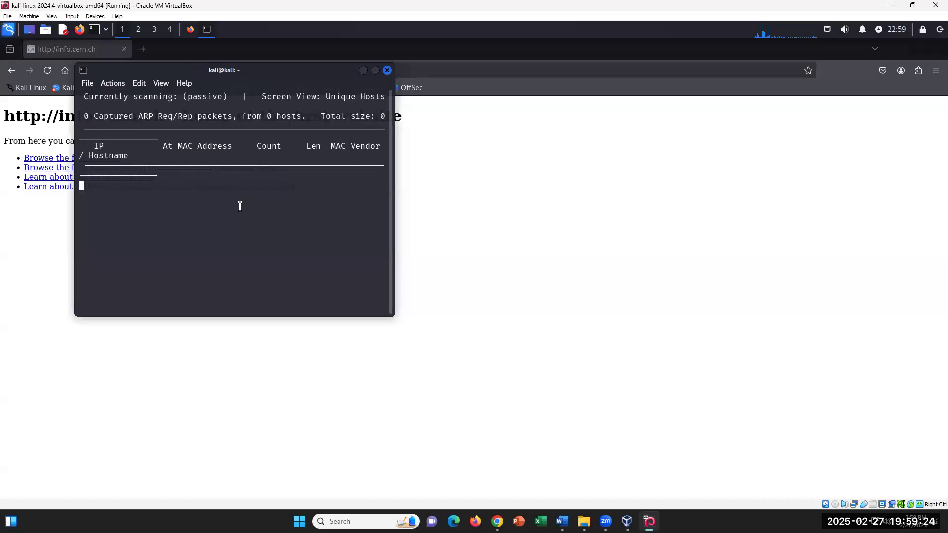
pyautogui.moveTo(83, 115); pyautogui.dragTo(108, 114)
pyautogui.click(562, 521)
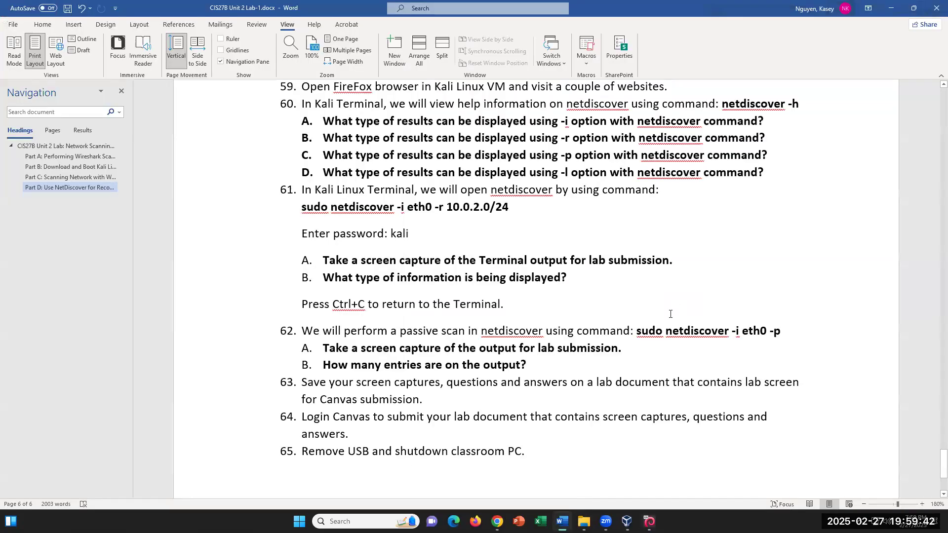
pyautogui.scroll(-2, 670, 314)
# Stop the passive netdiscover scan in the Kali terminal, and review step 61's instruction for returning to the Terminal in Word
pyautogui.click(649, 522)
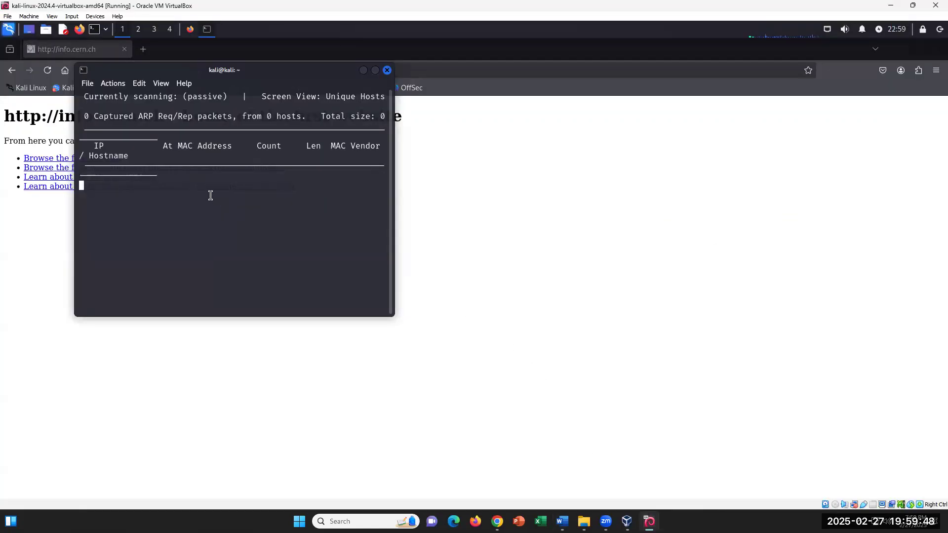
pyautogui.hotkey('ctrl', 'c')
pyautogui.click(562, 521)
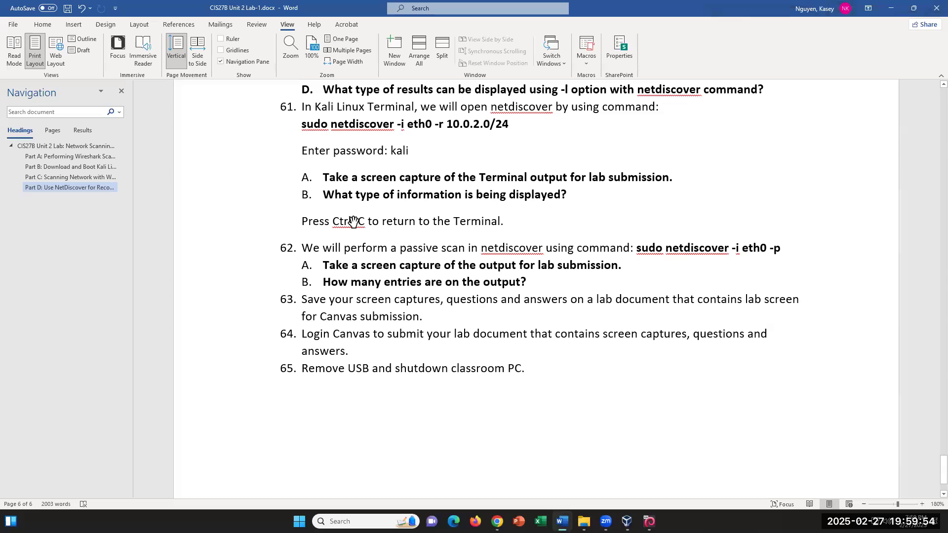
pyautogui.moveTo(332, 221); pyautogui.dragTo(497, 217)
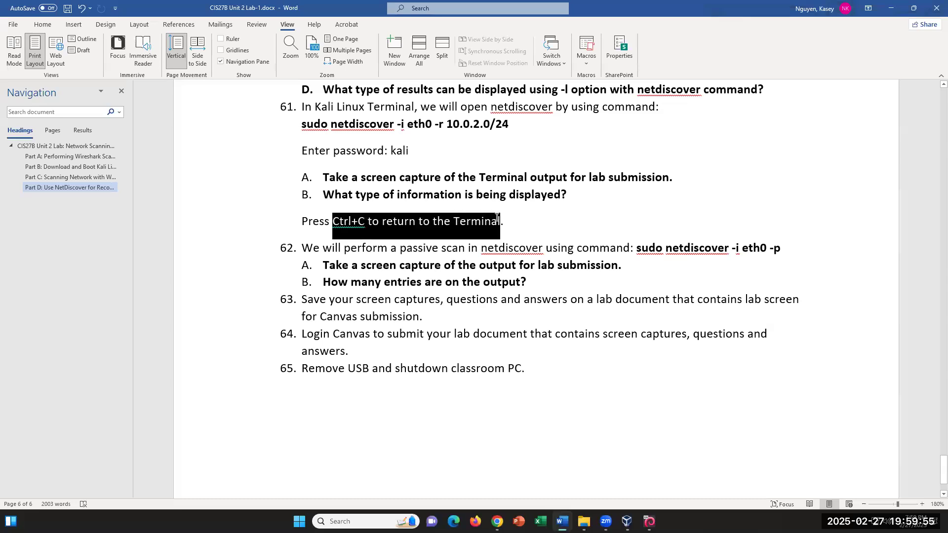
pyautogui.click(581, 382)
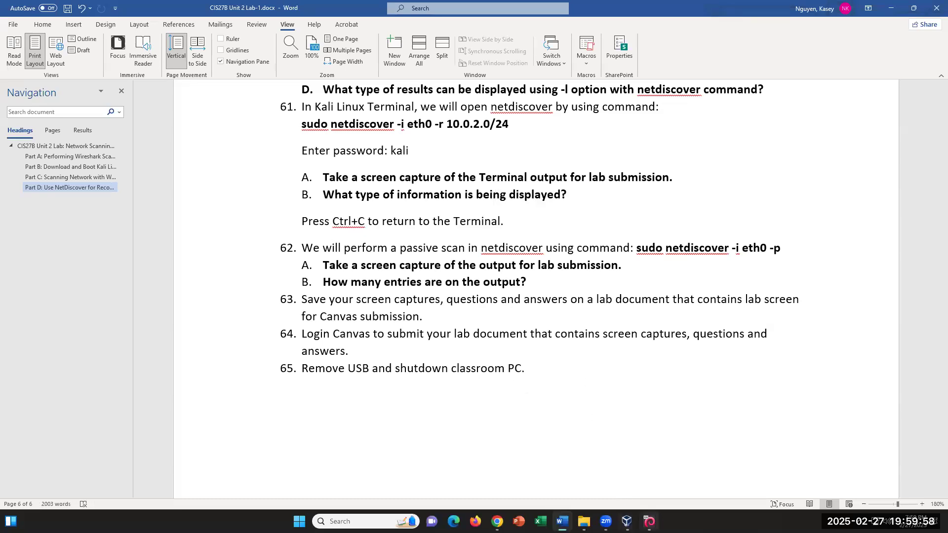
# Shut down the Kali Linux virtual machine from its terminal with the command shutdown now
pyautogui.click(627, 521)
pyautogui.write('shutdo')
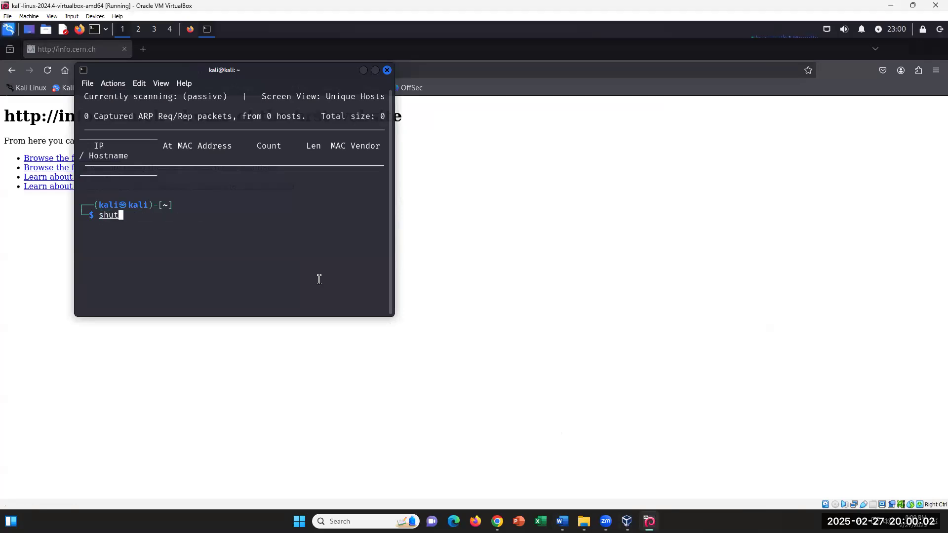
pyautogui.write('wn now')
pyautogui.press('Return')
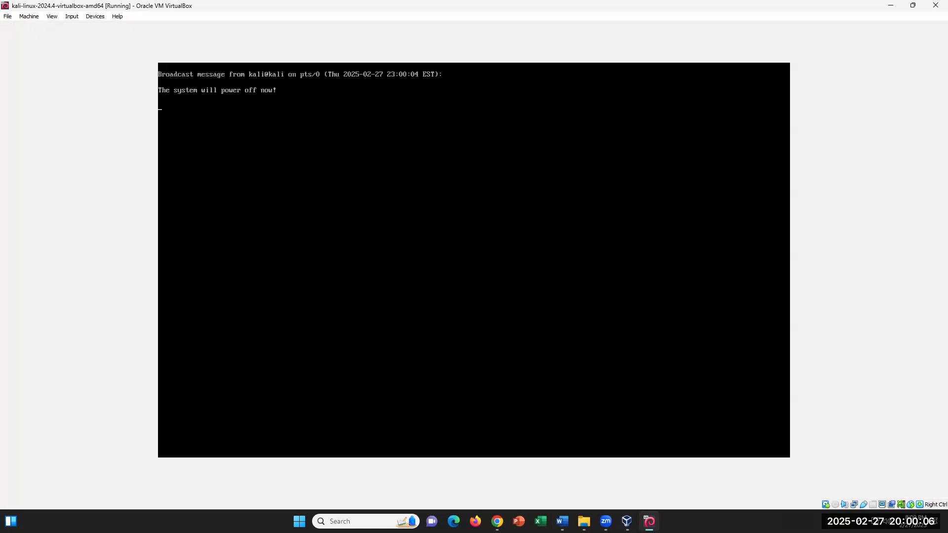